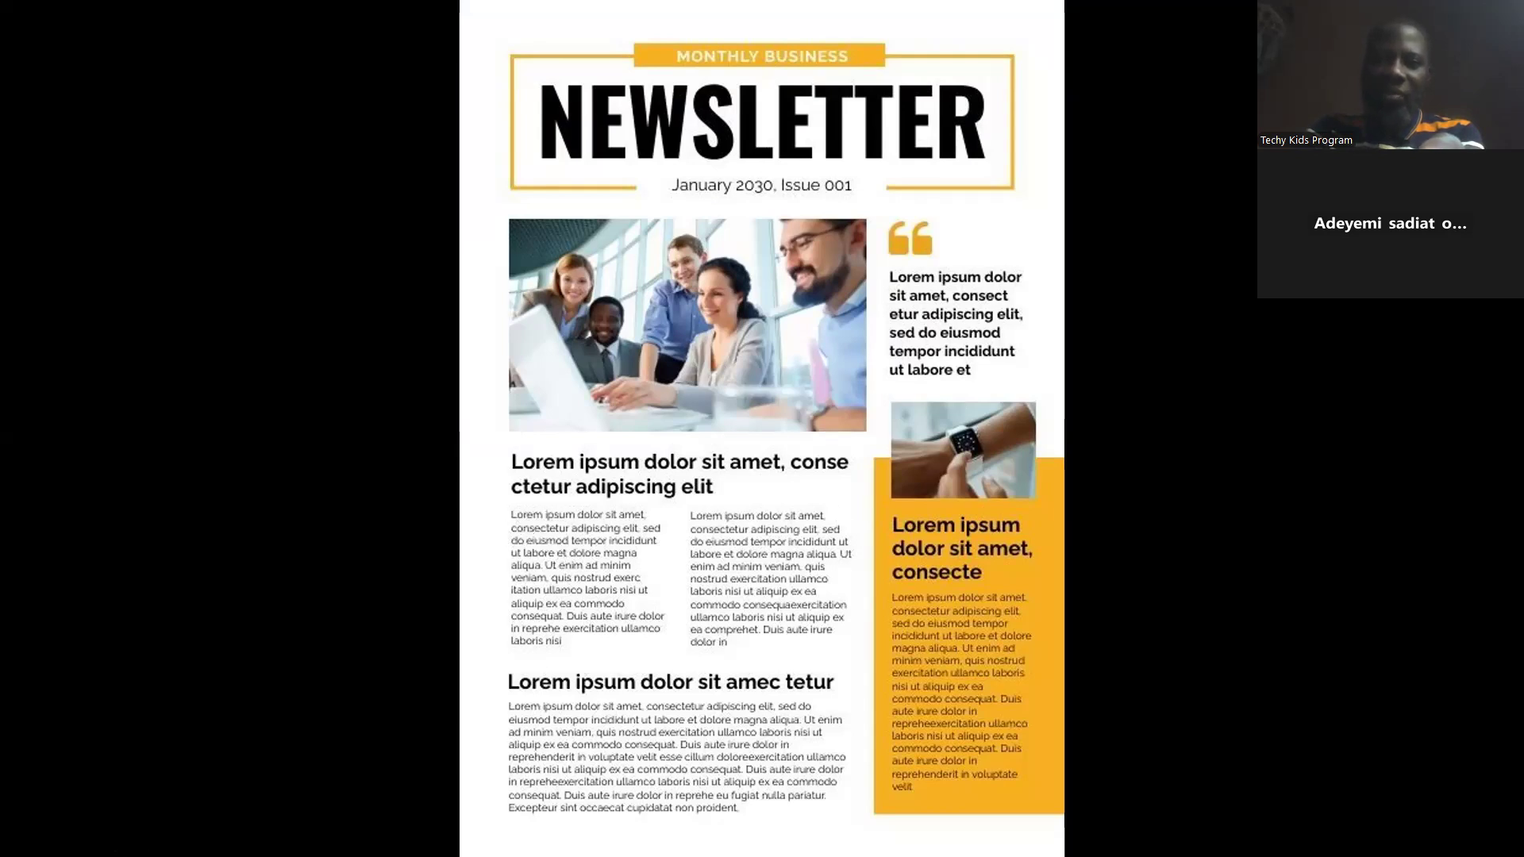
# - Circle the two-column article on the newsletter slide in red ink and mark the gap between its columns
pyautogui.moveTo(530, 509)
pyautogui.mouseDown()
pyautogui.moveTo(479, 559)
pyautogui.moveTo(835, 663)
pyautogui.moveTo(851, 426)
pyautogui.moveTo(578, 500)
pyautogui.mouseUp()
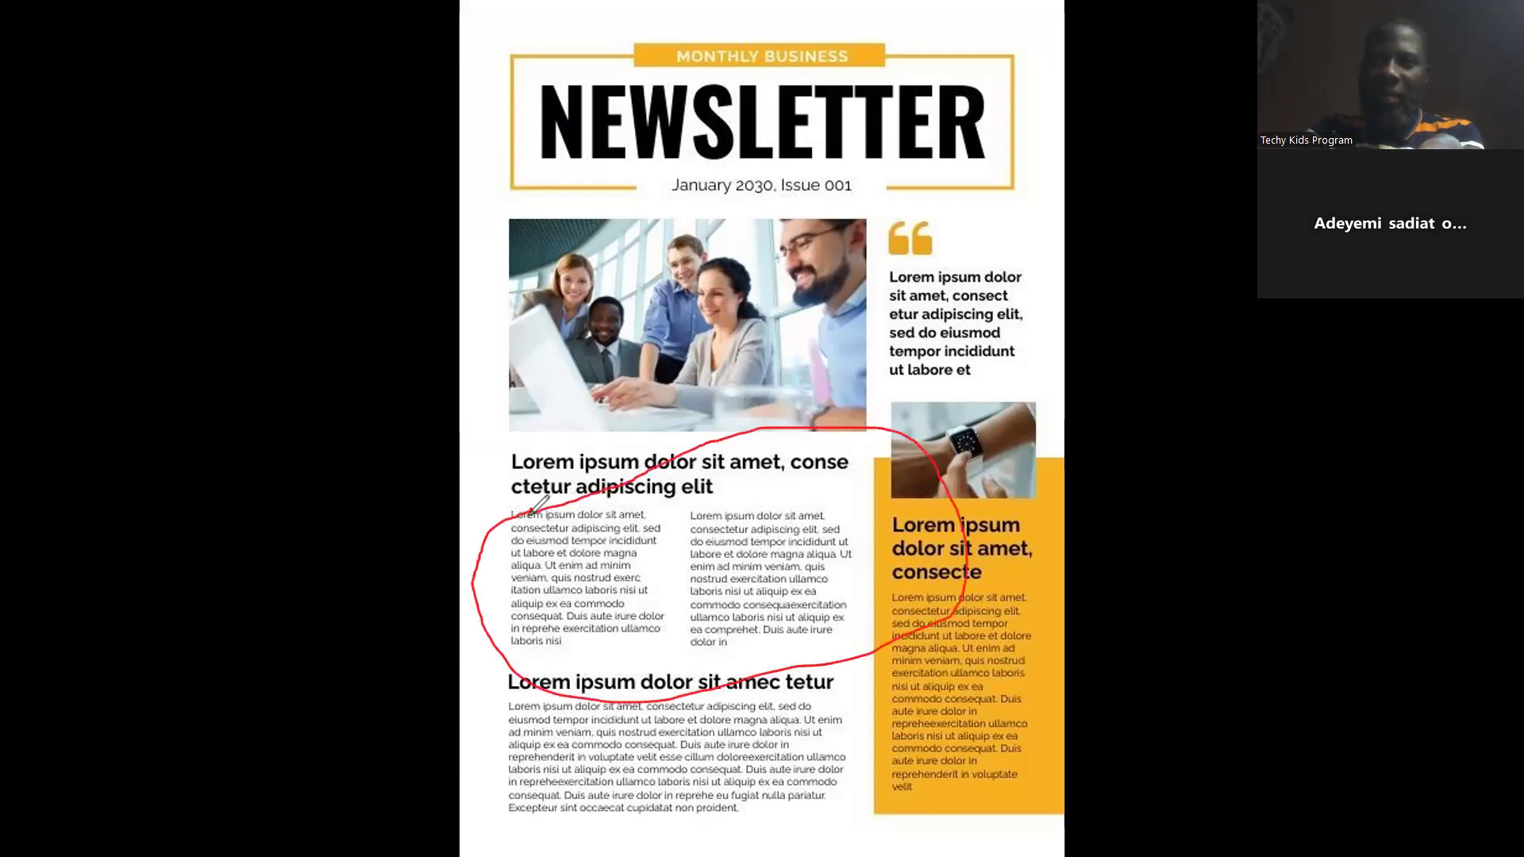
pyautogui.moveTo(668, 512); pyautogui.dragTo(682, 627)
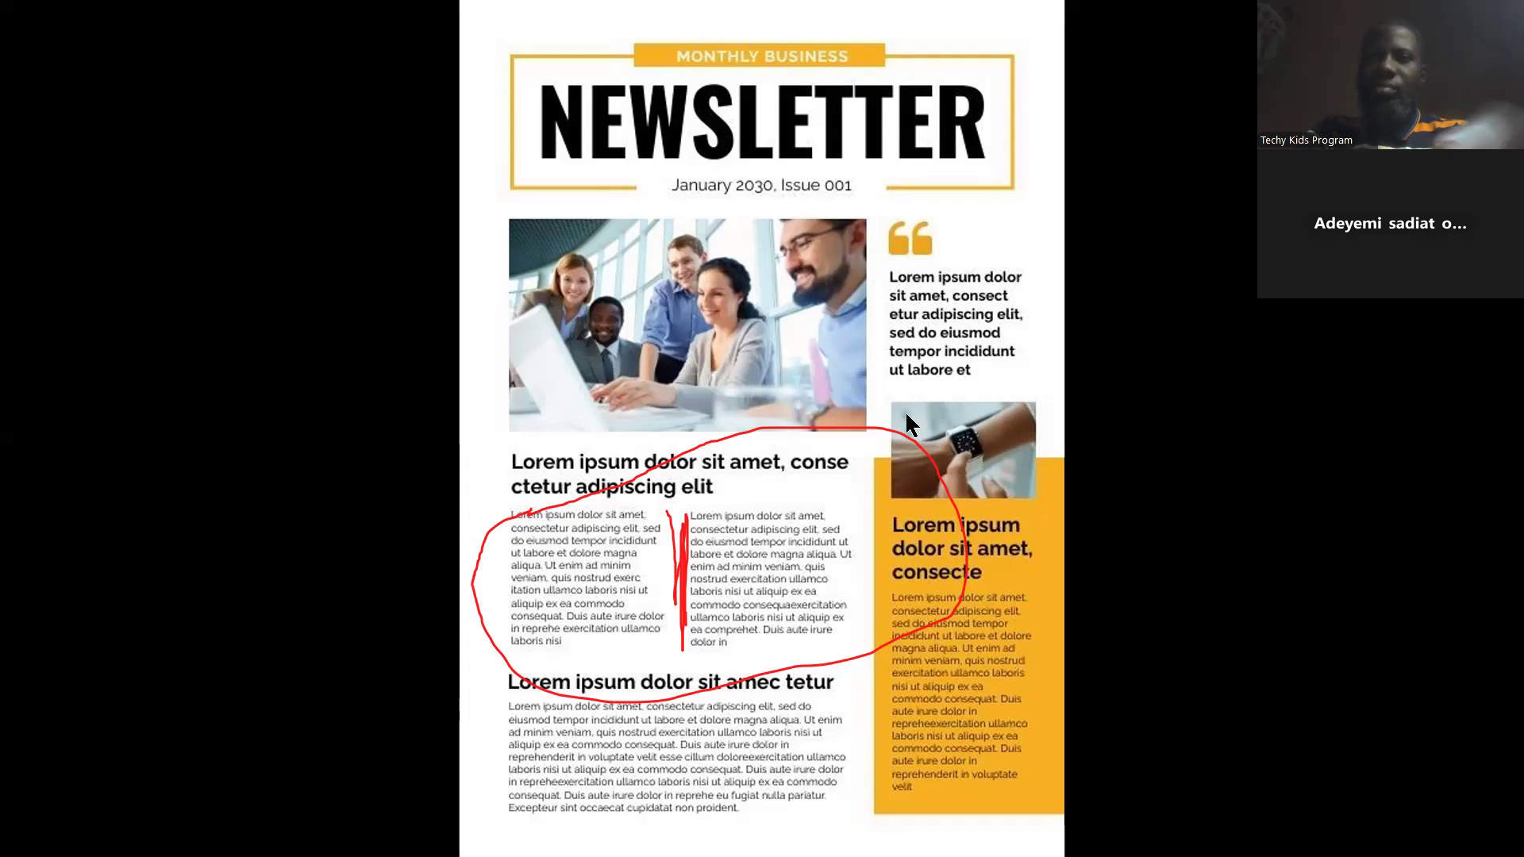
# - End the slide show and switch to the blank Word document
pyautogui.click(919, 426)
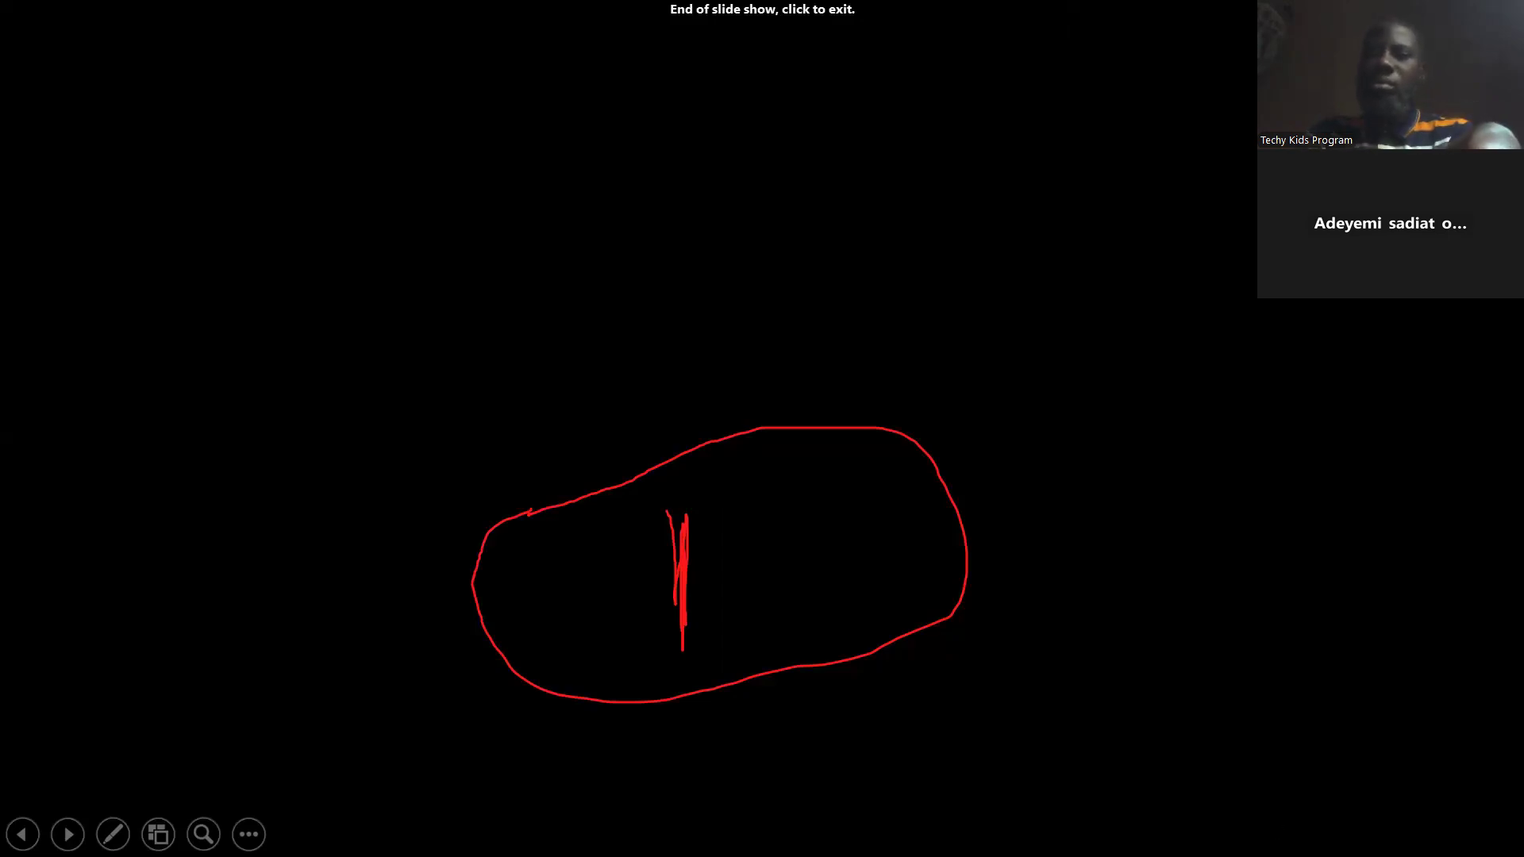
pyautogui.press('Escape')
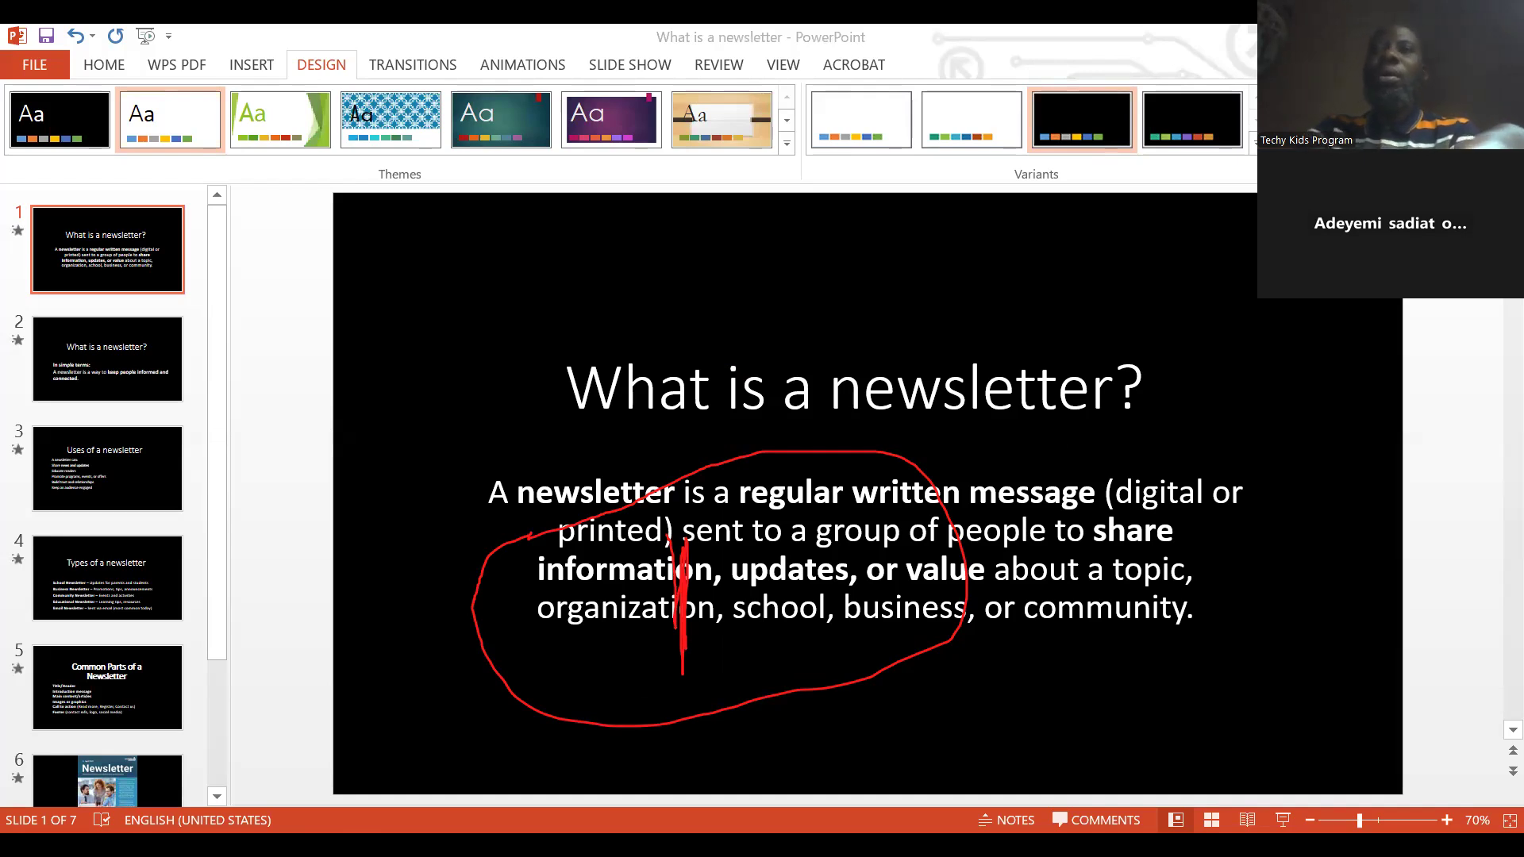
pyautogui.hotkey('alt', 'Tab')
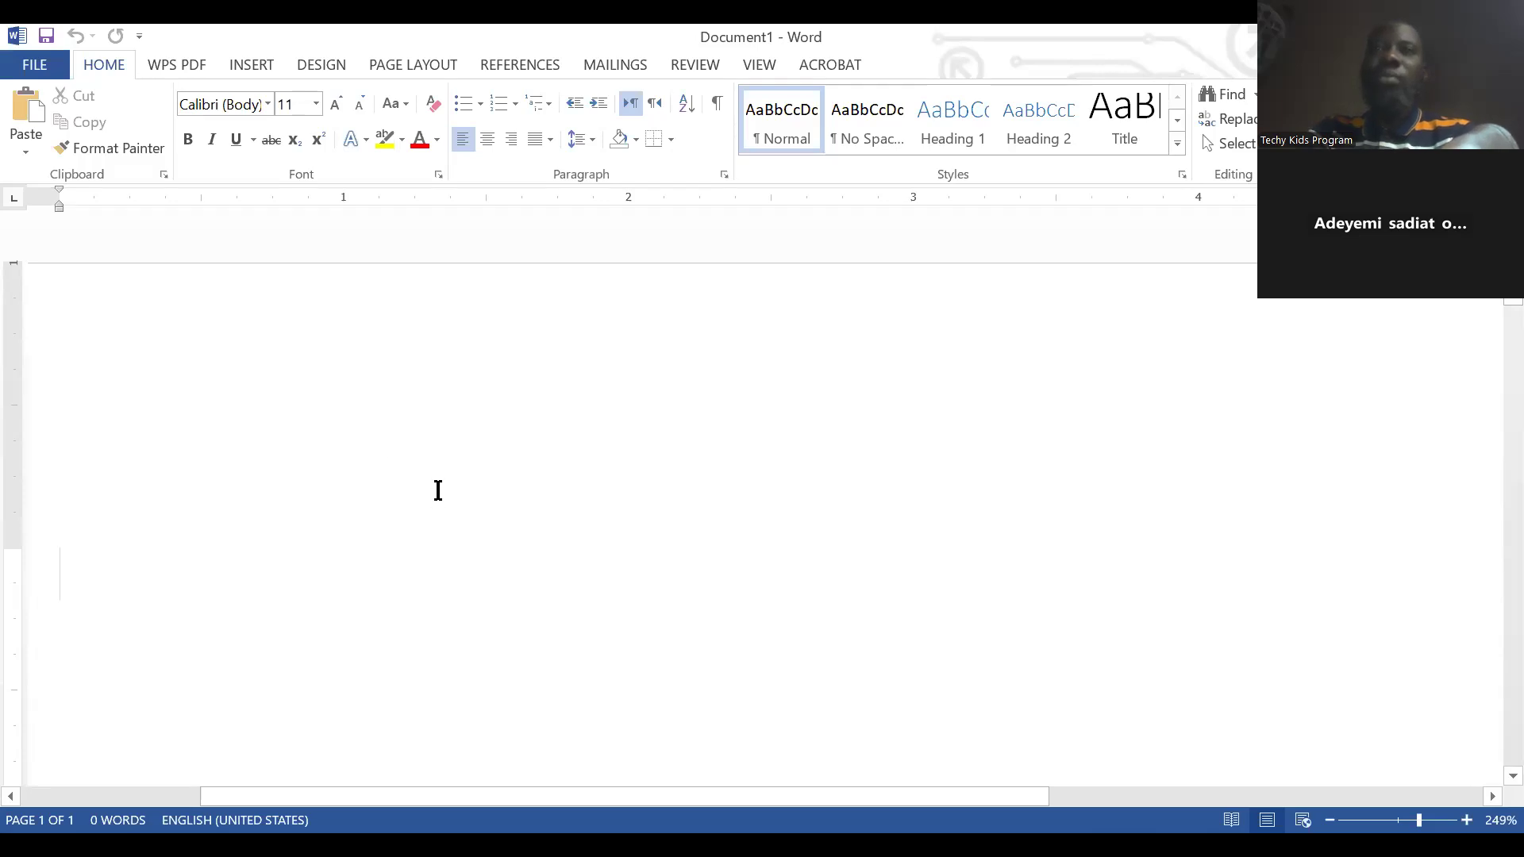
# - Center the first line of the blank document and enter the heading NEWSLETTER
pyautogui.scroll(-1, 991, 601)
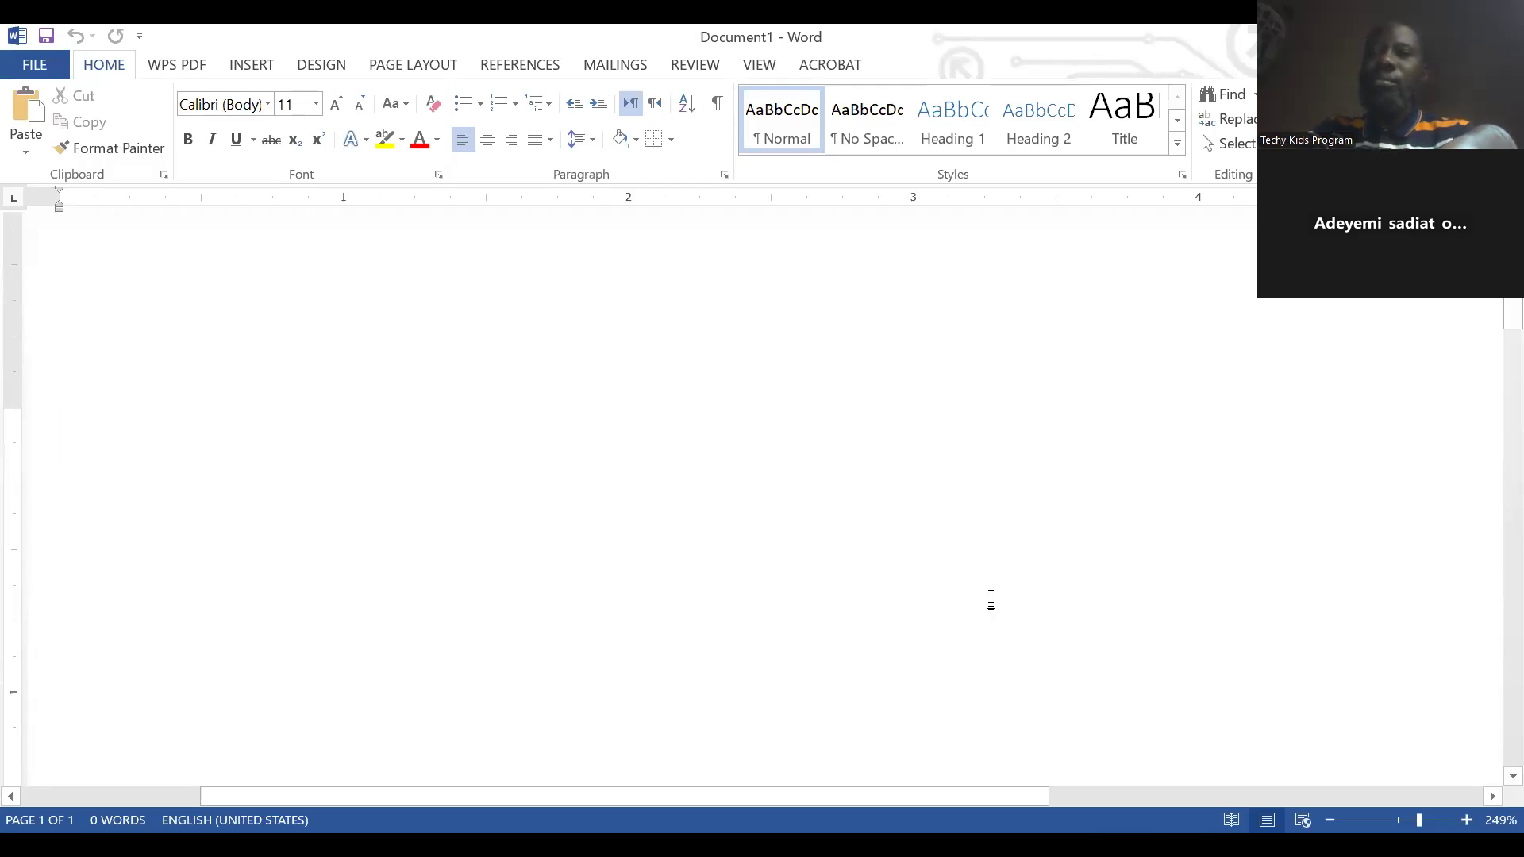
pyautogui.scroll(1, 732, 459)
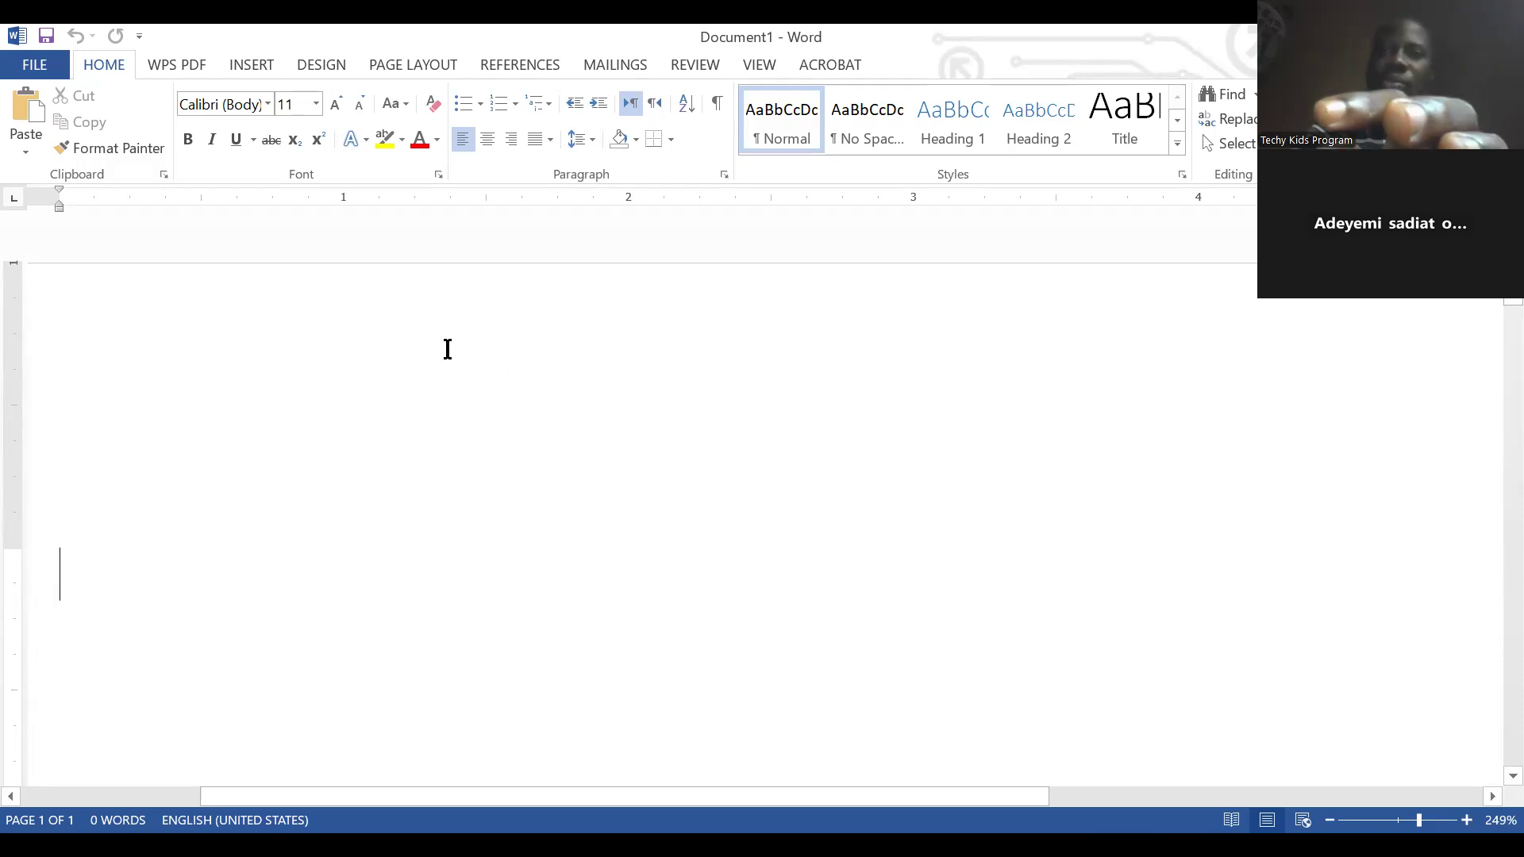
pyautogui.click(489, 140)
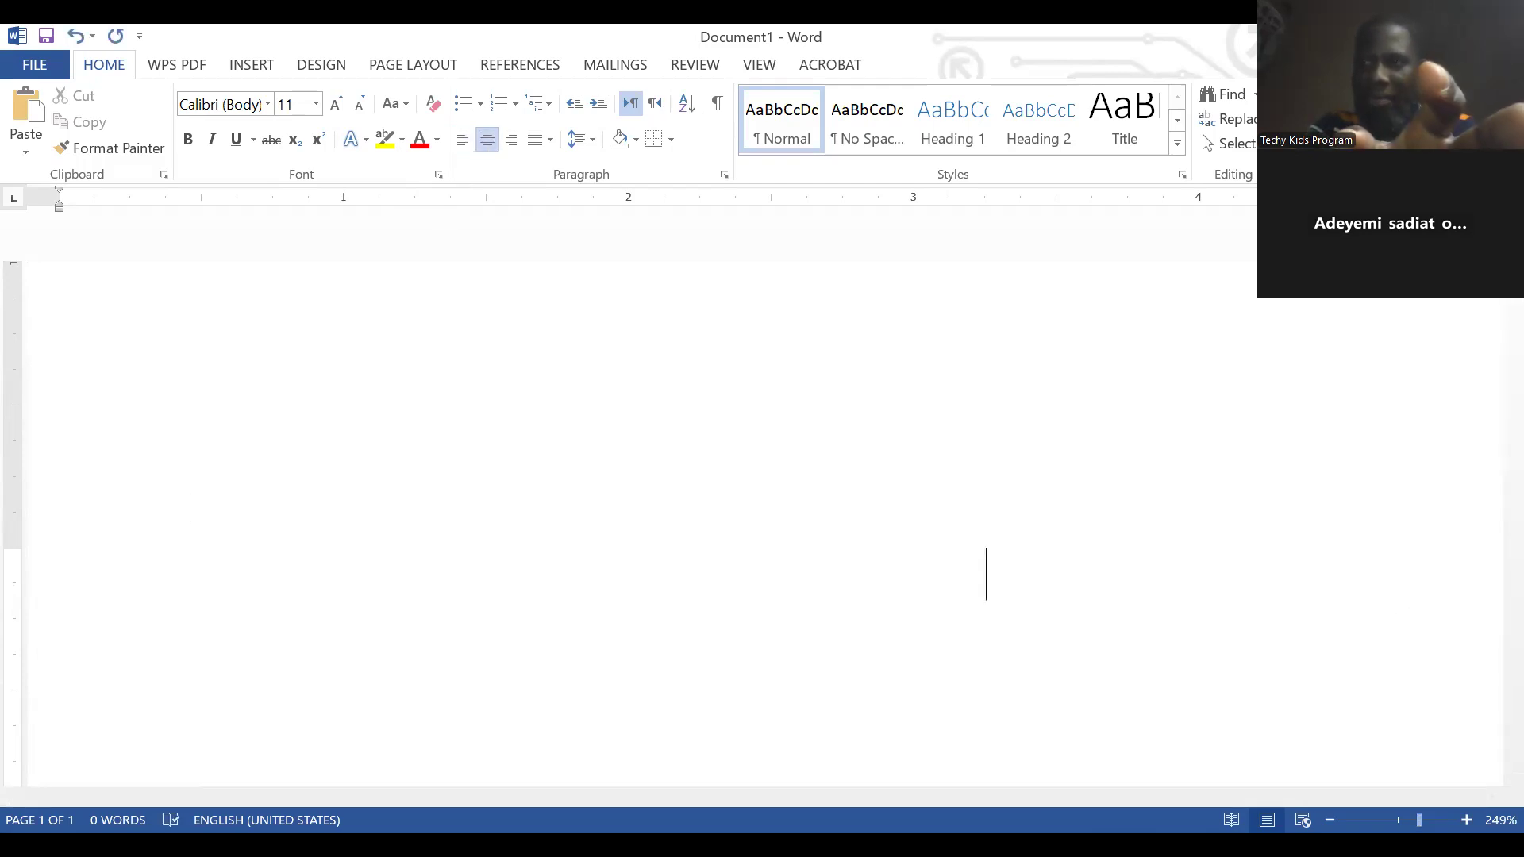
pyautogui.scroll(-15, 975, 353)
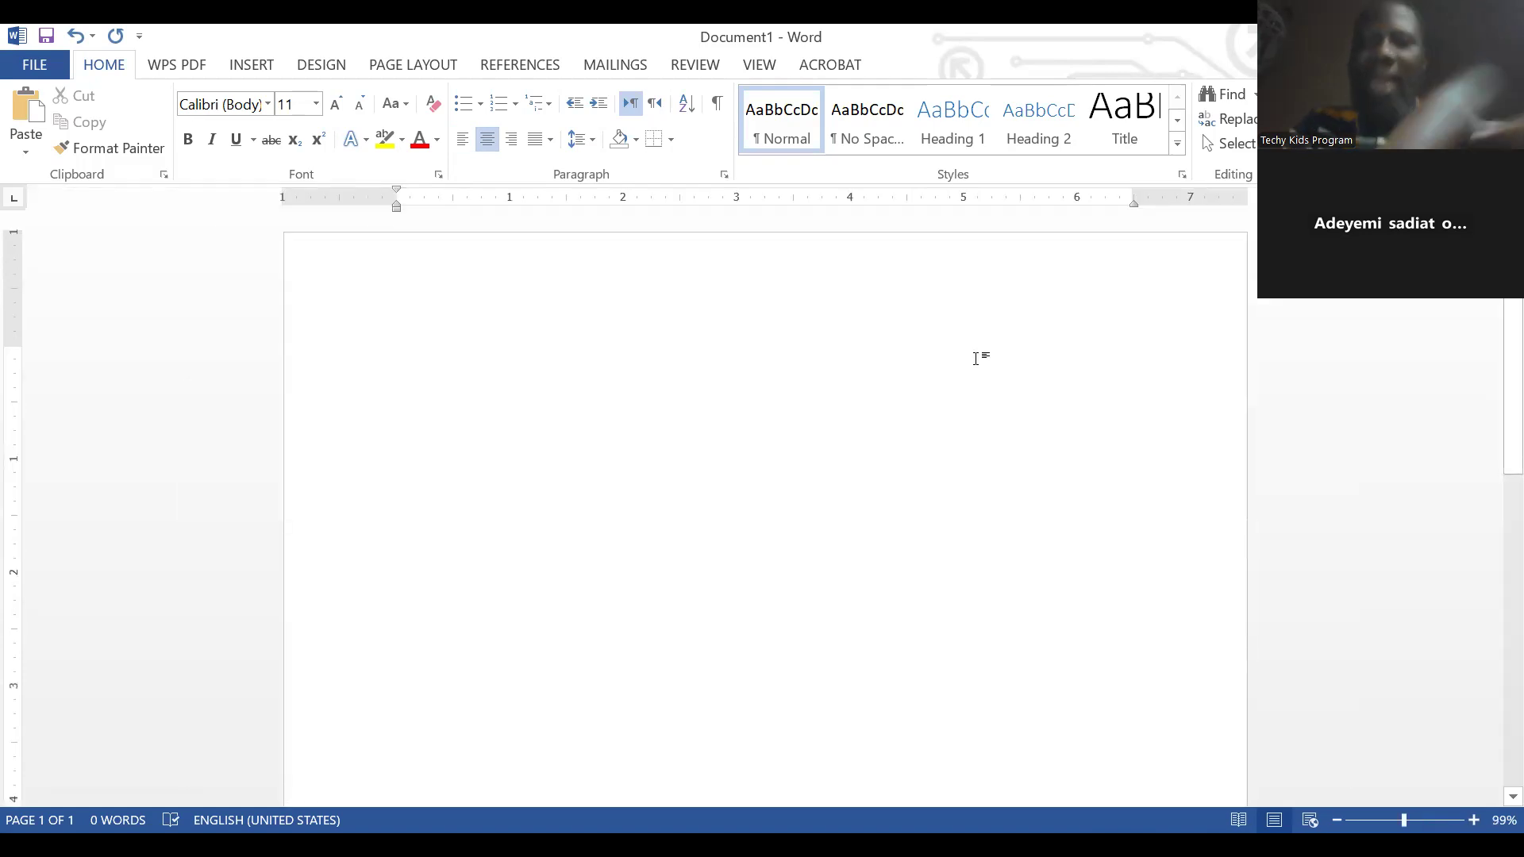
pyautogui.write('NEW')
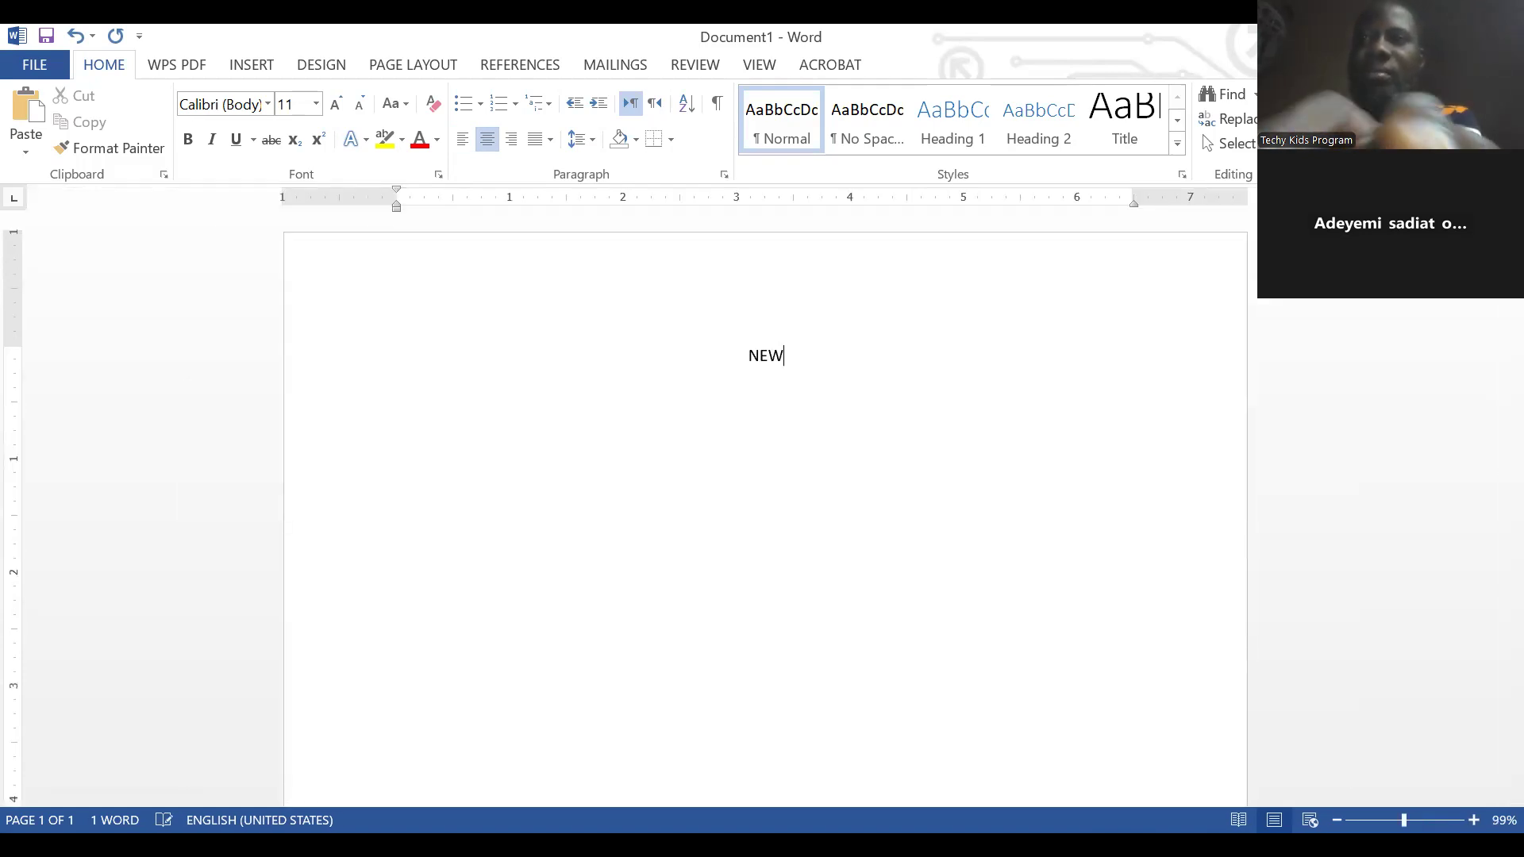
pyautogui.write('SLETTER')
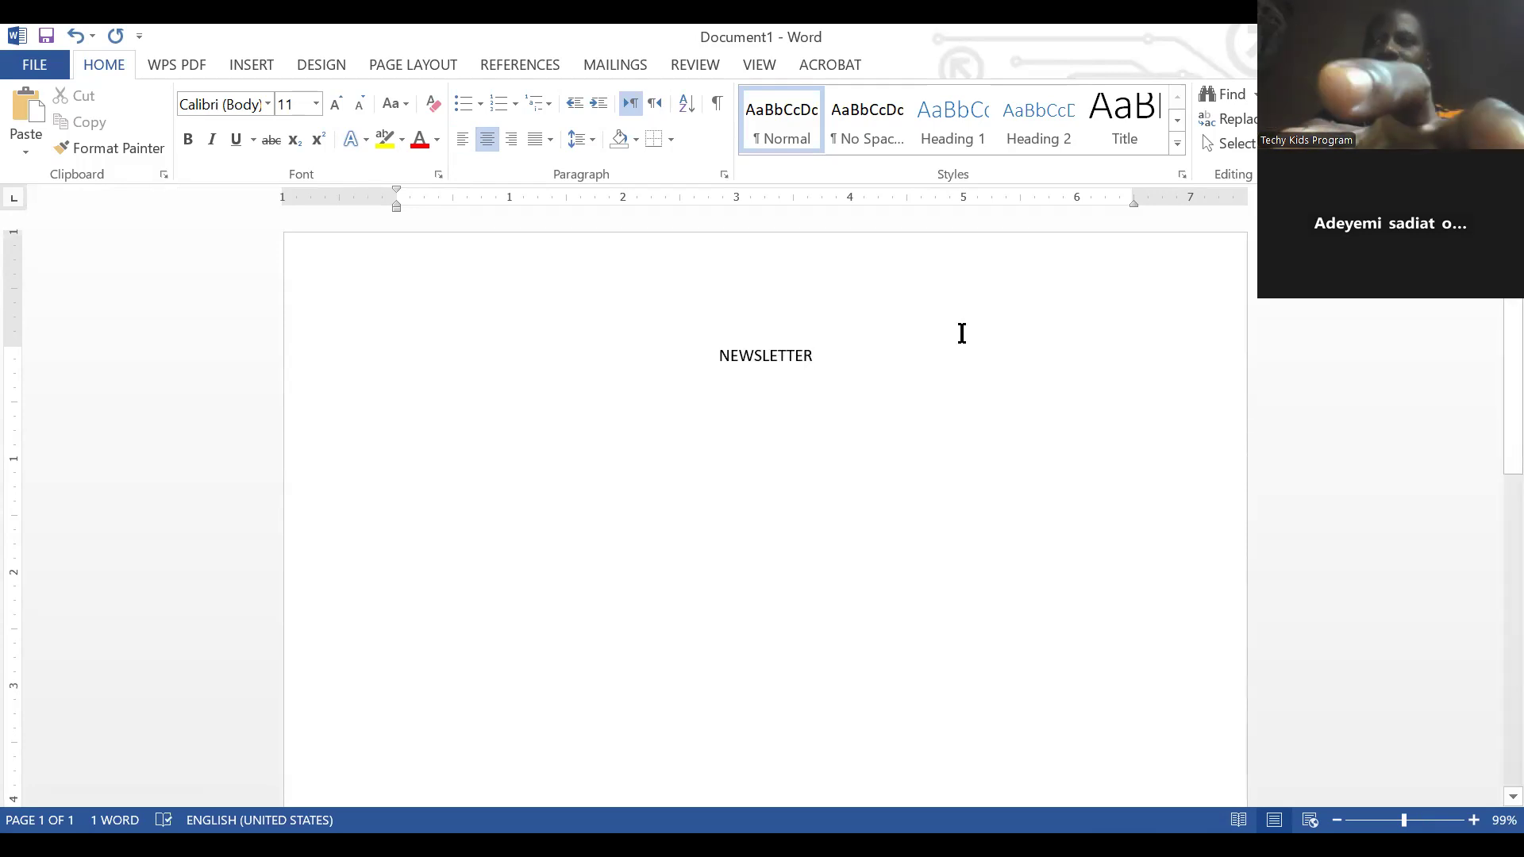
# - Enlarge the NEWSLETTER heading to font size 48
pyautogui.moveTo(720, 356); pyautogui.dragTo(864, 345)
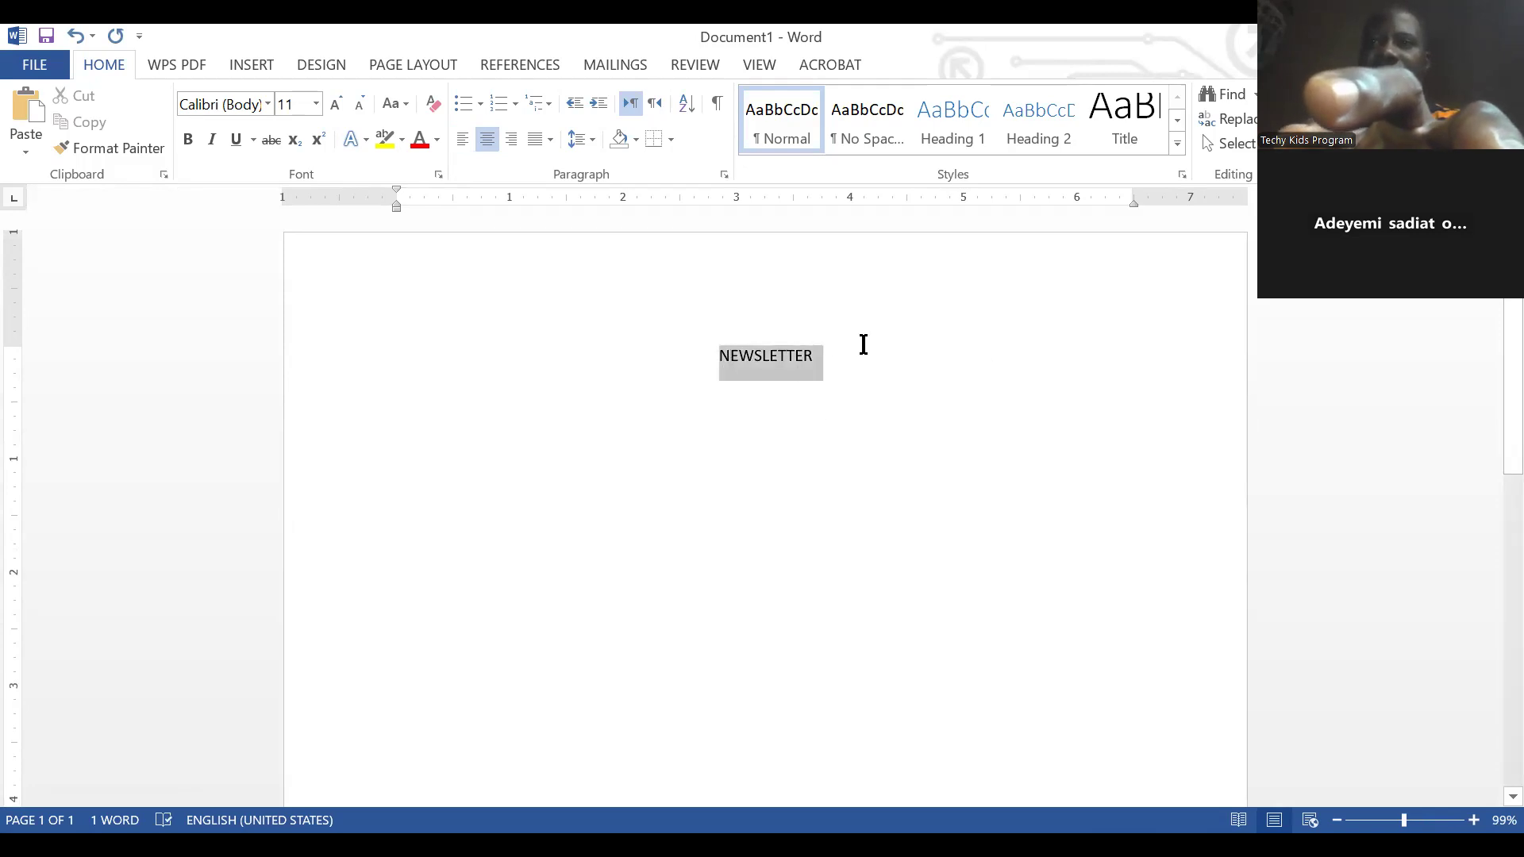
pyautogui.click(337, 106)
pyautogui.click(336, 107)
pyautogui.click(337, 106)
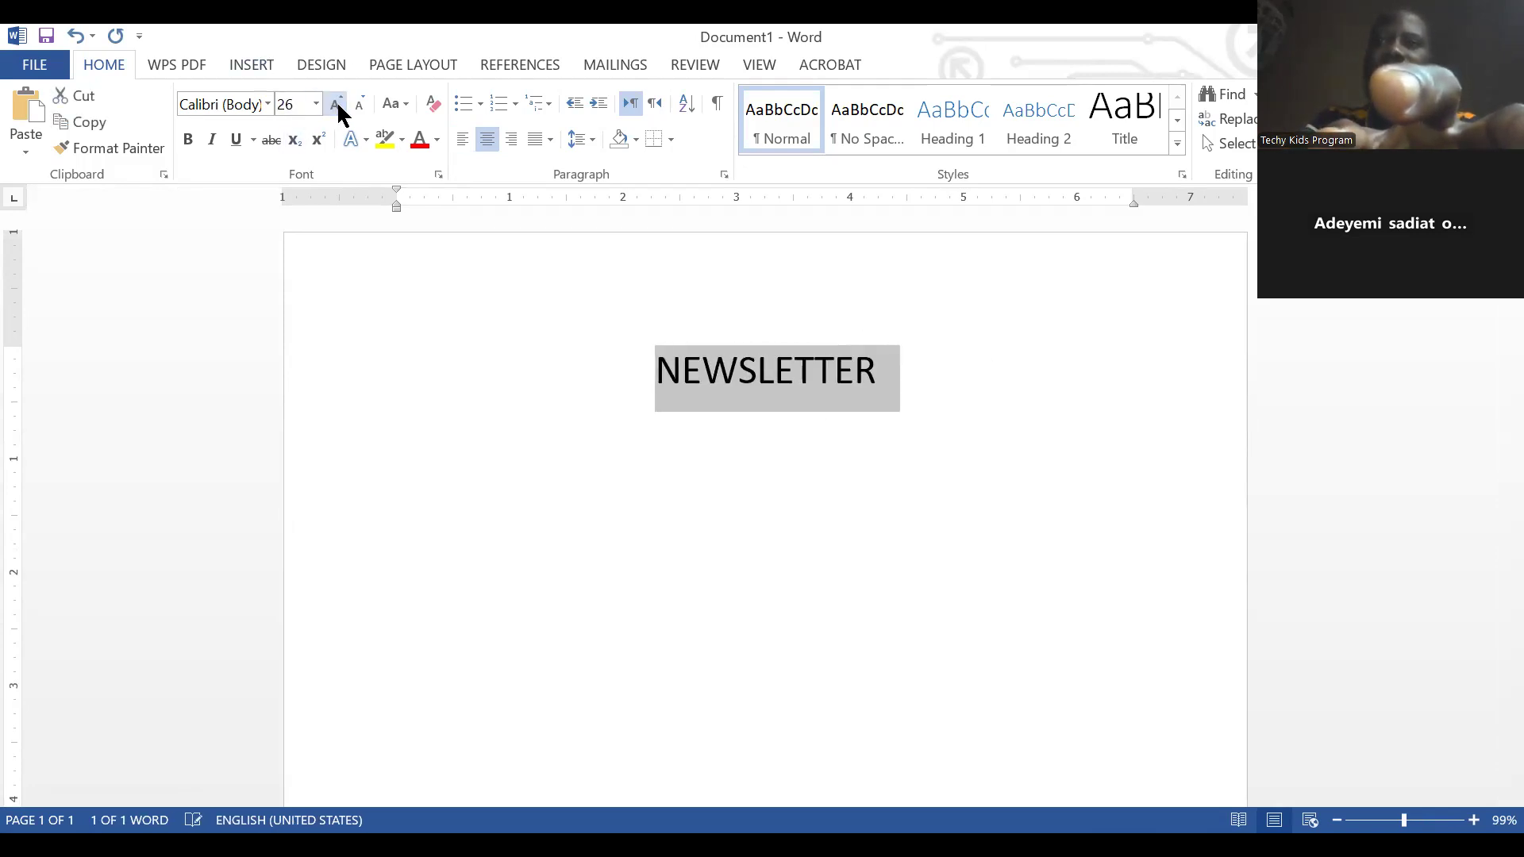
pyautogui.click(337, 107)
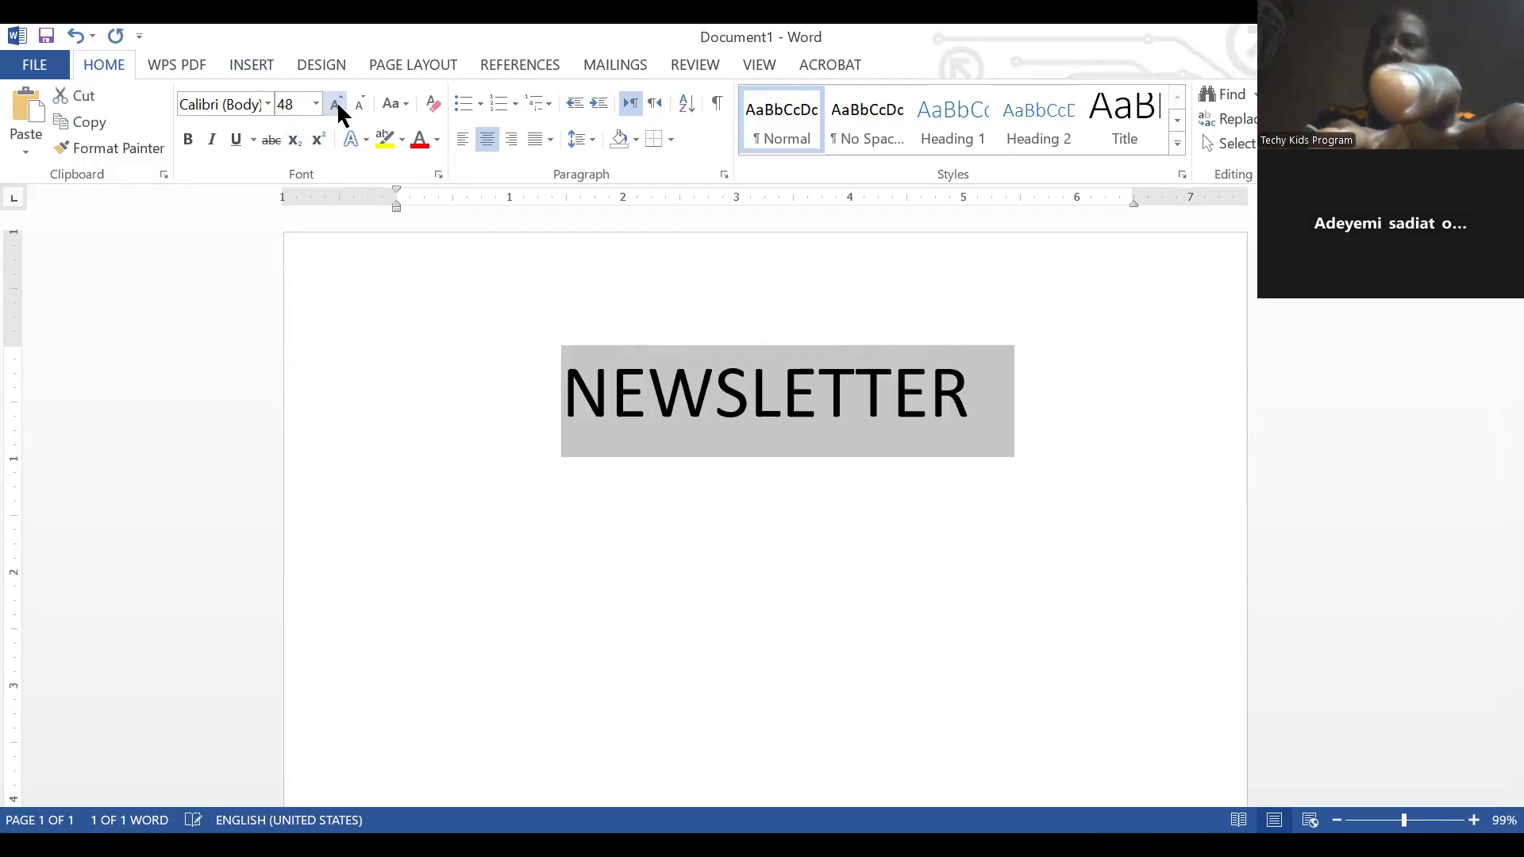
pyautogui.click(628, 469)
pyautogui.click(494, 373)
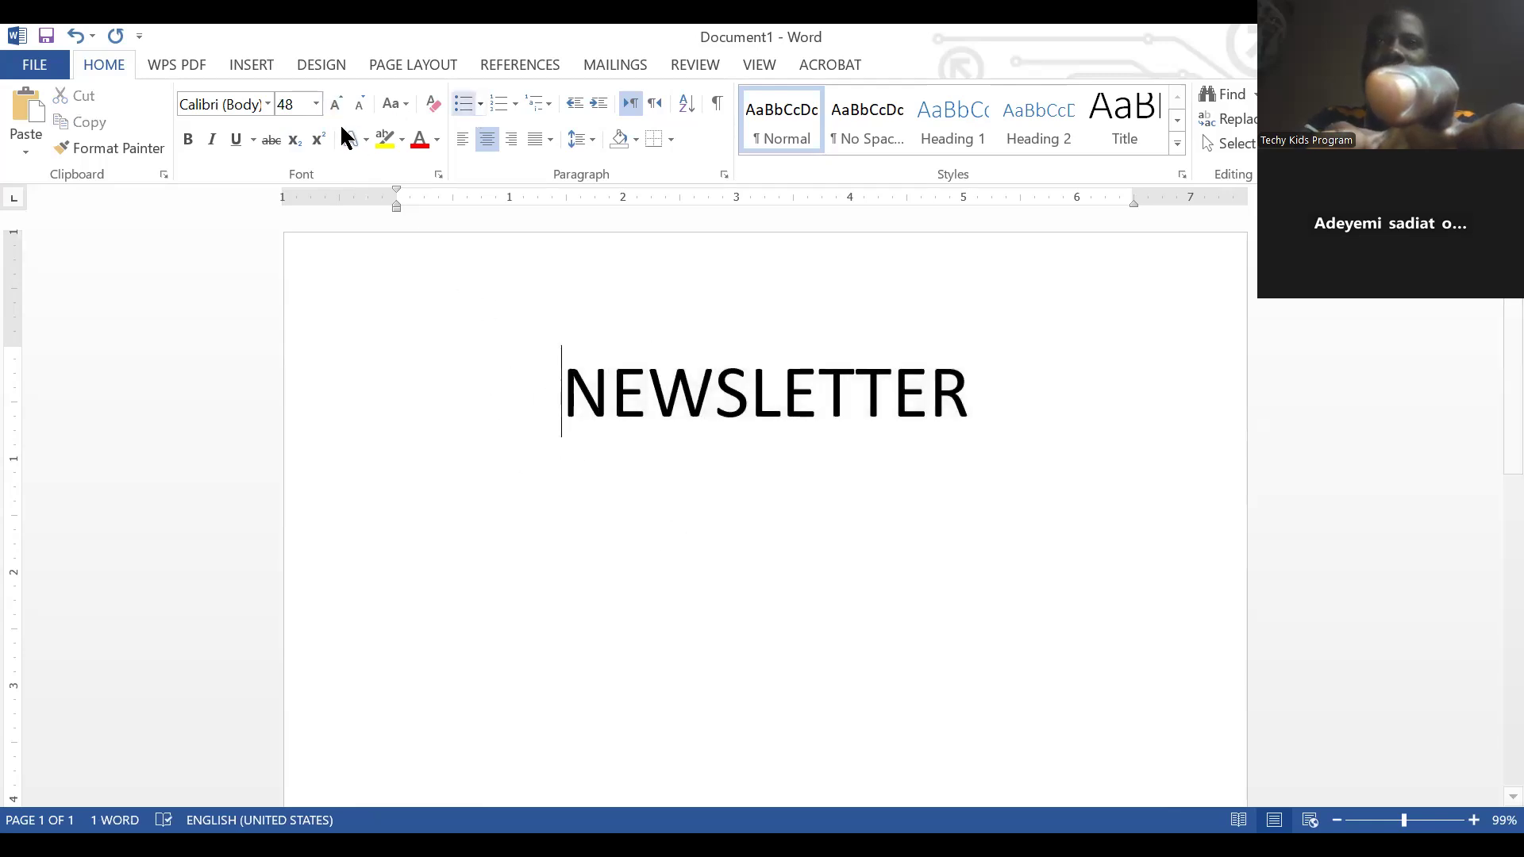
# - Draw a wide rectangle over the NEWSLETTER heading and apply the Colored Outline - Green, Accent 6 shape style
pyautogui.click(251, 67)
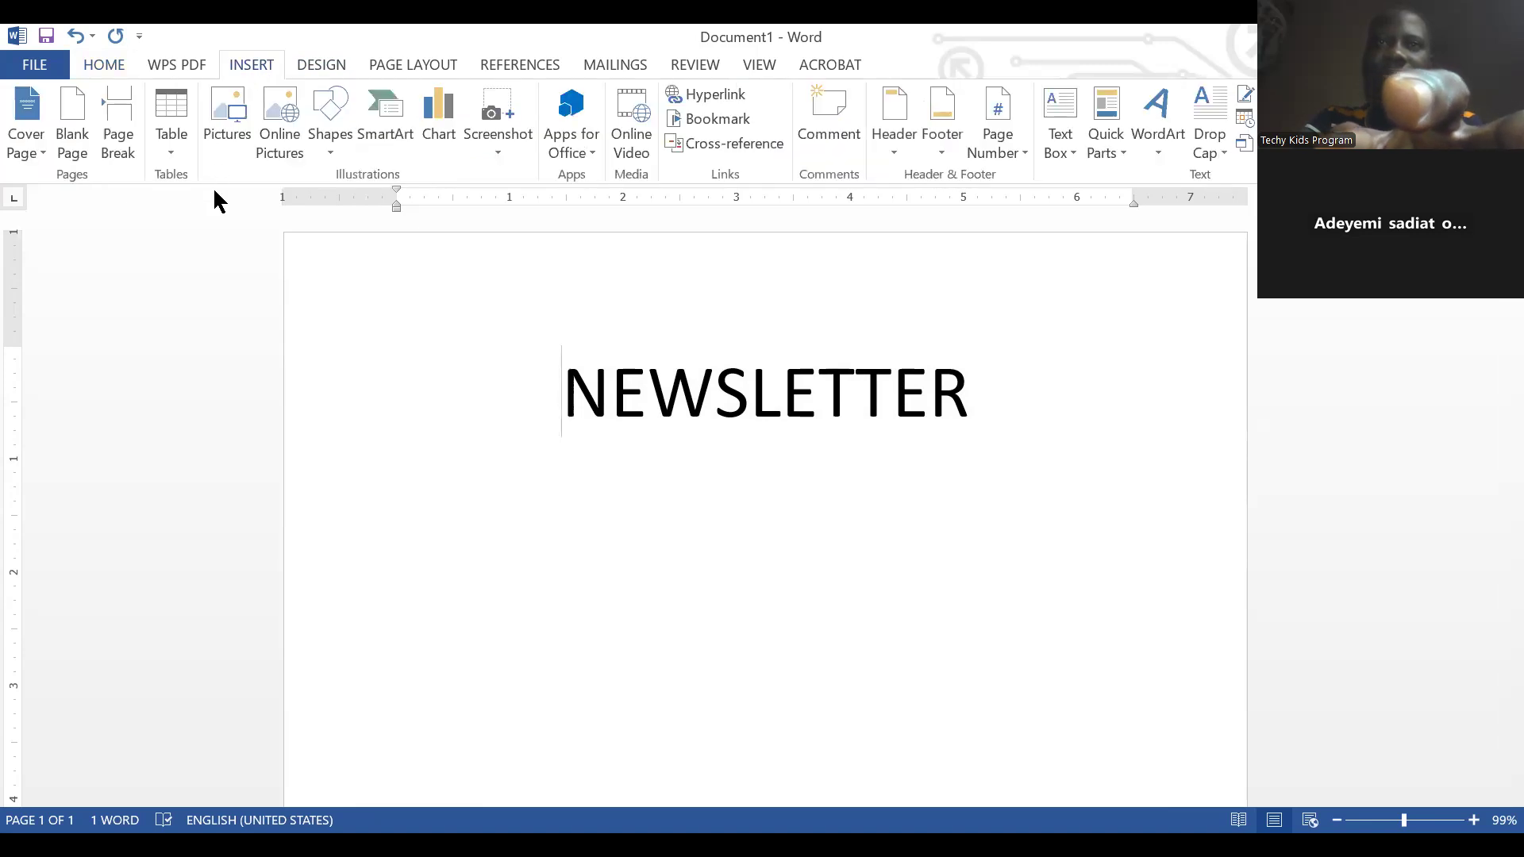
pyautogui.click(228, 133)
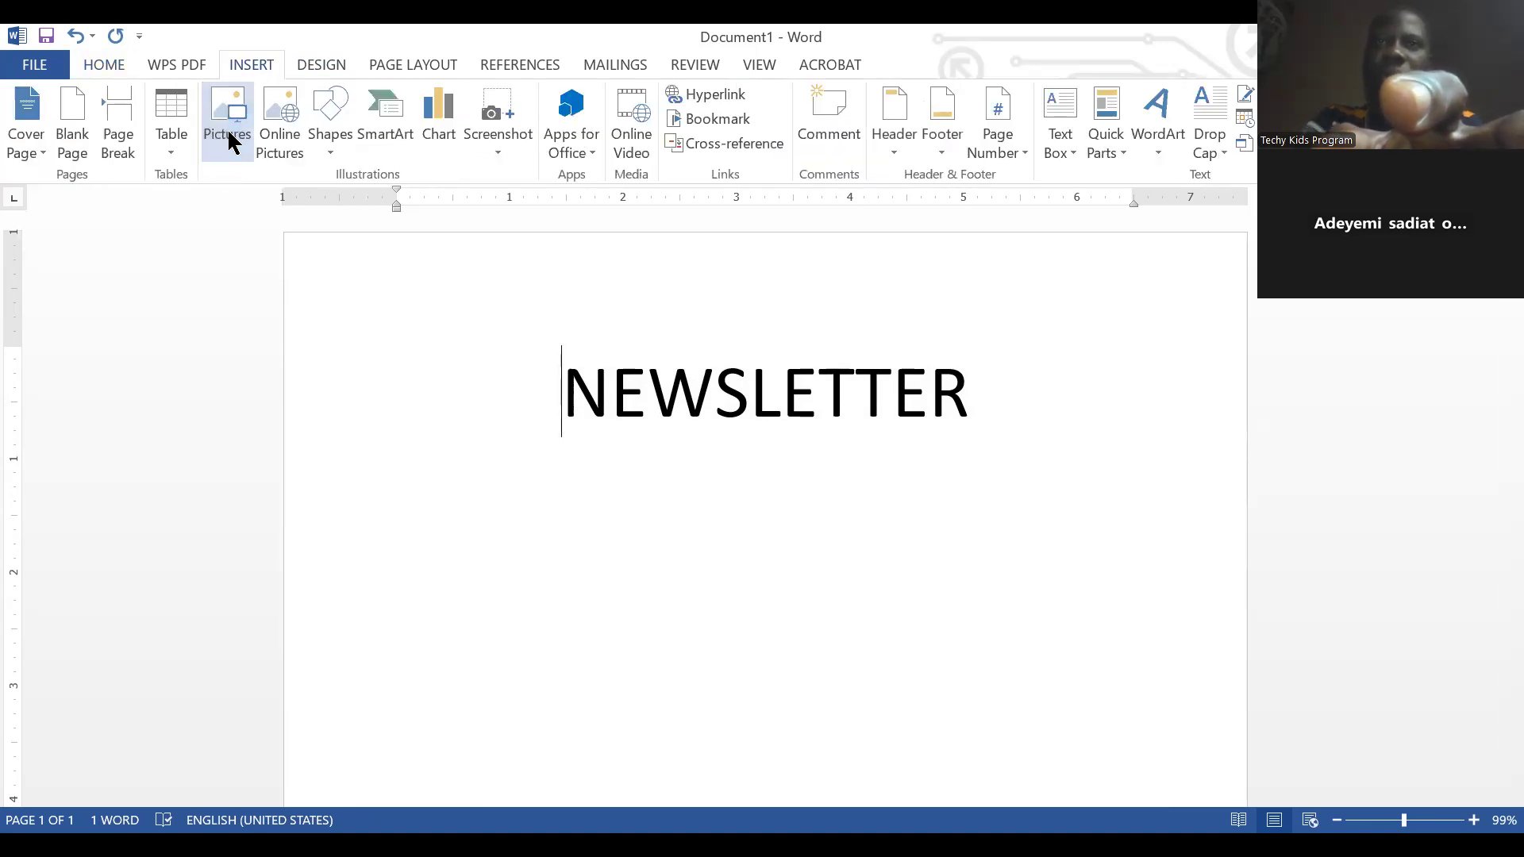
pyautogui.click(903, 47)
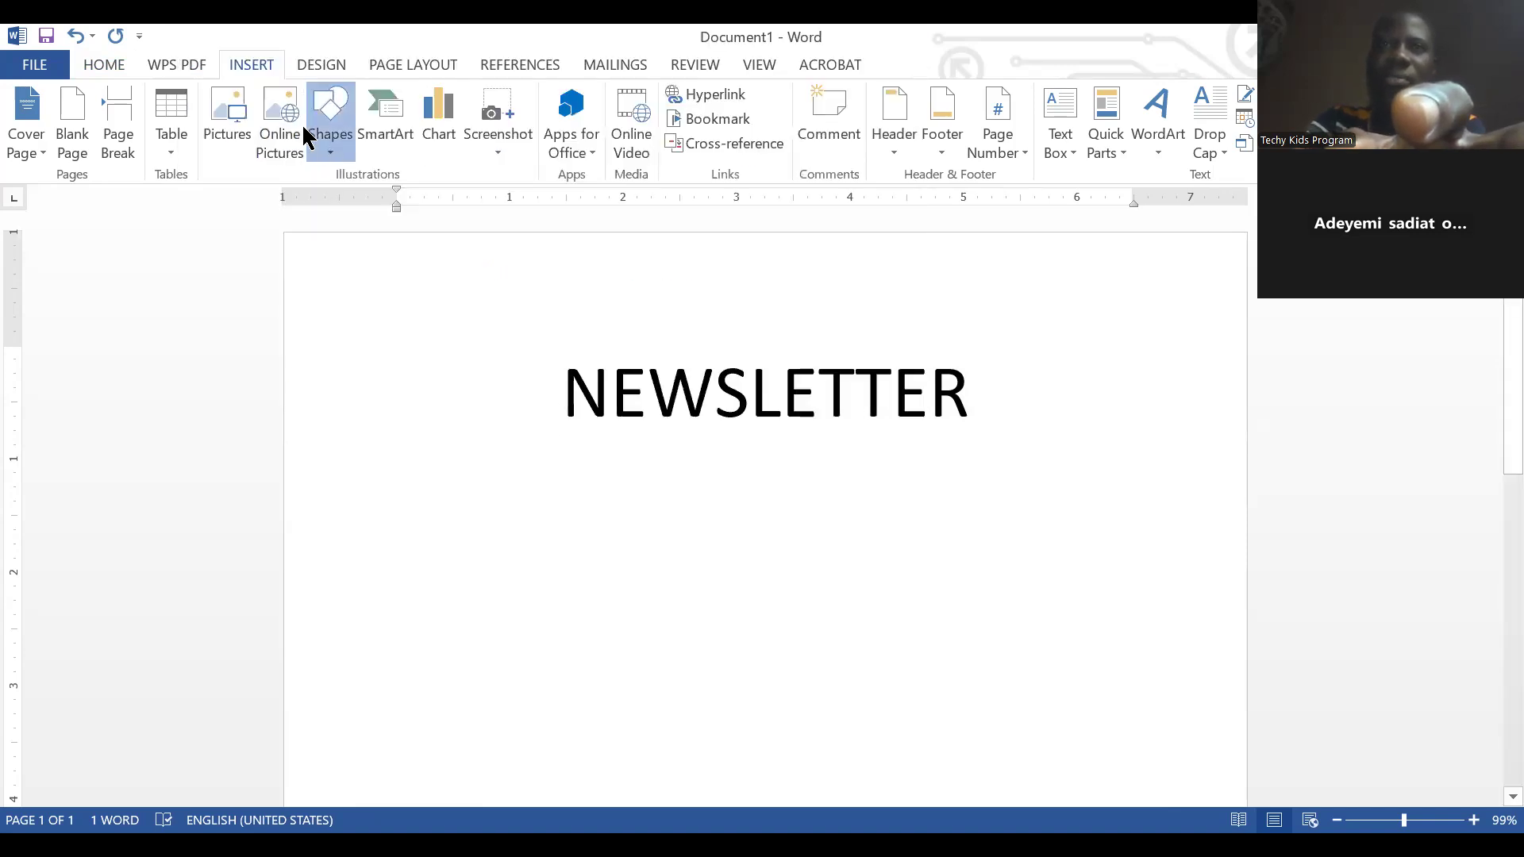
pyautogui.click(326, 127)
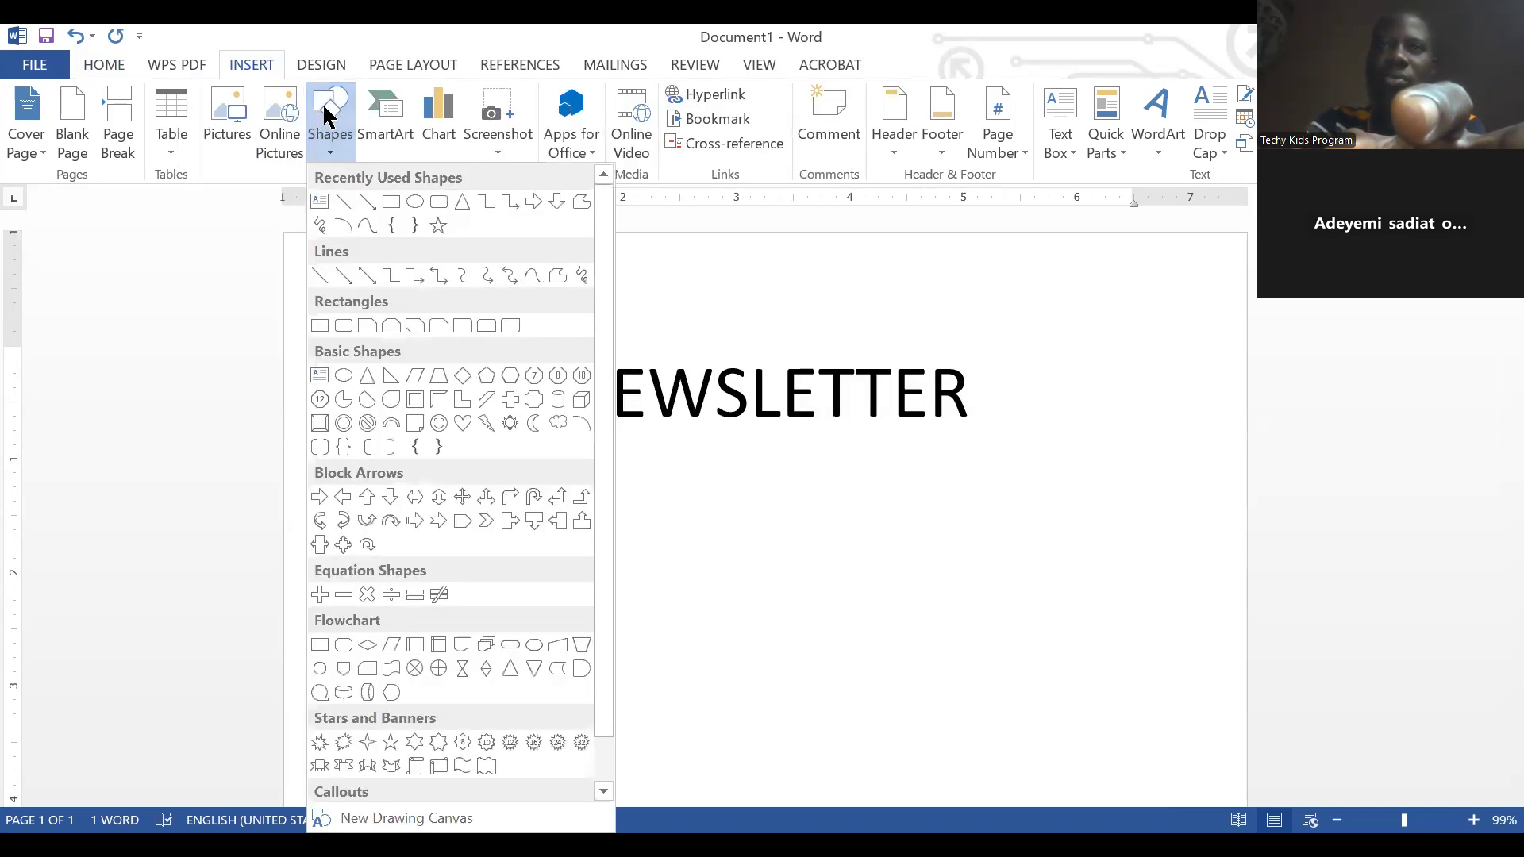
pyautogui.click(391, 202)
pyautogui.moveTo(491, 326)
pyautogui.mouseDown()
pyautogui.moveTo(584, 379)
pyautogui.moveTo(970, 415)
pyautogui.moveTo(1034, 442)
pyautogui.mouseUp()
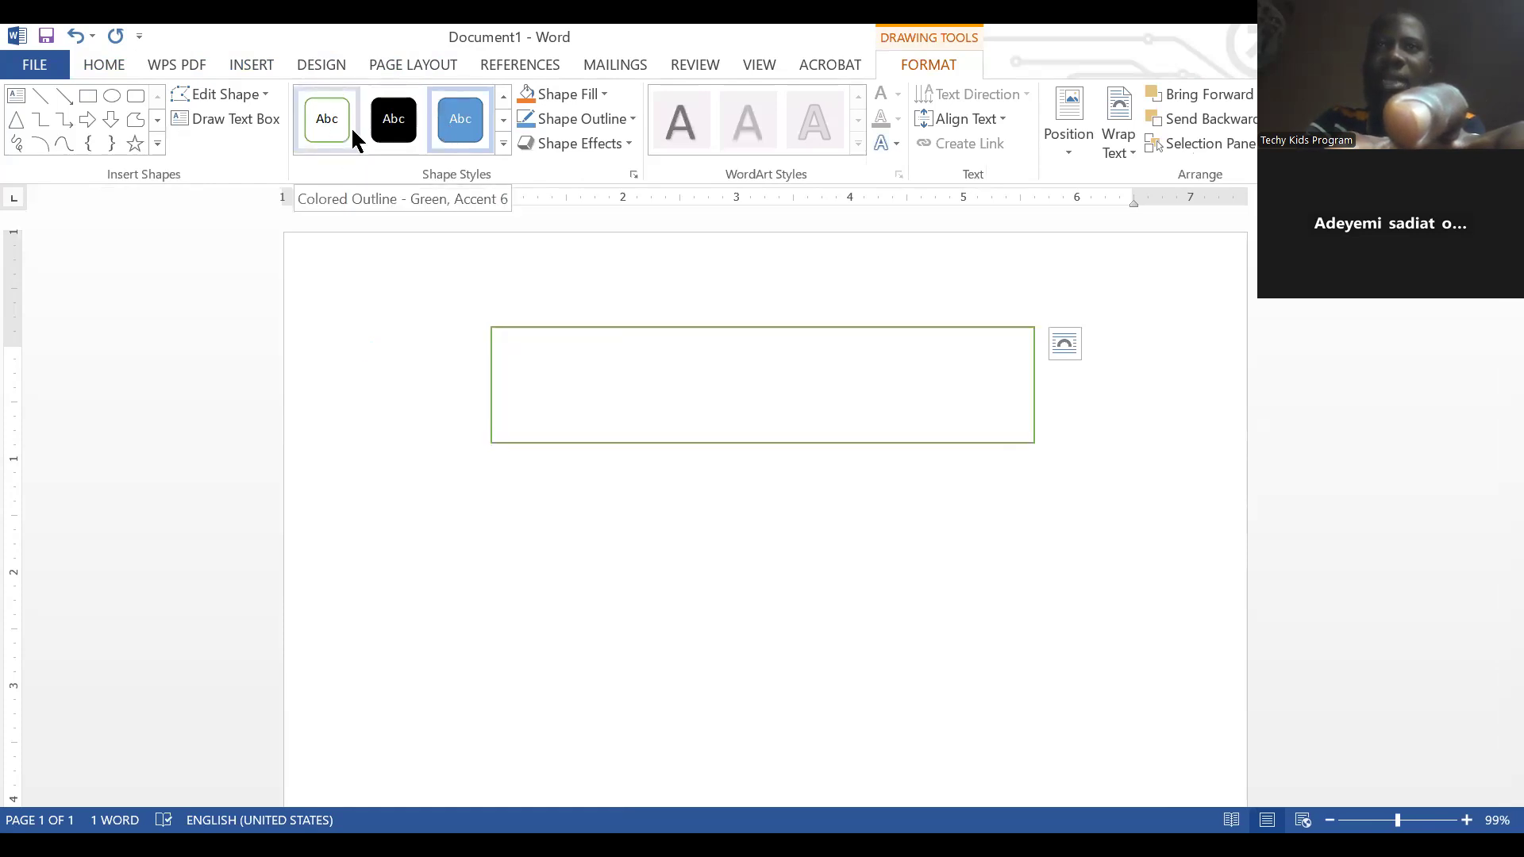
pyautogui.click(328, 127)
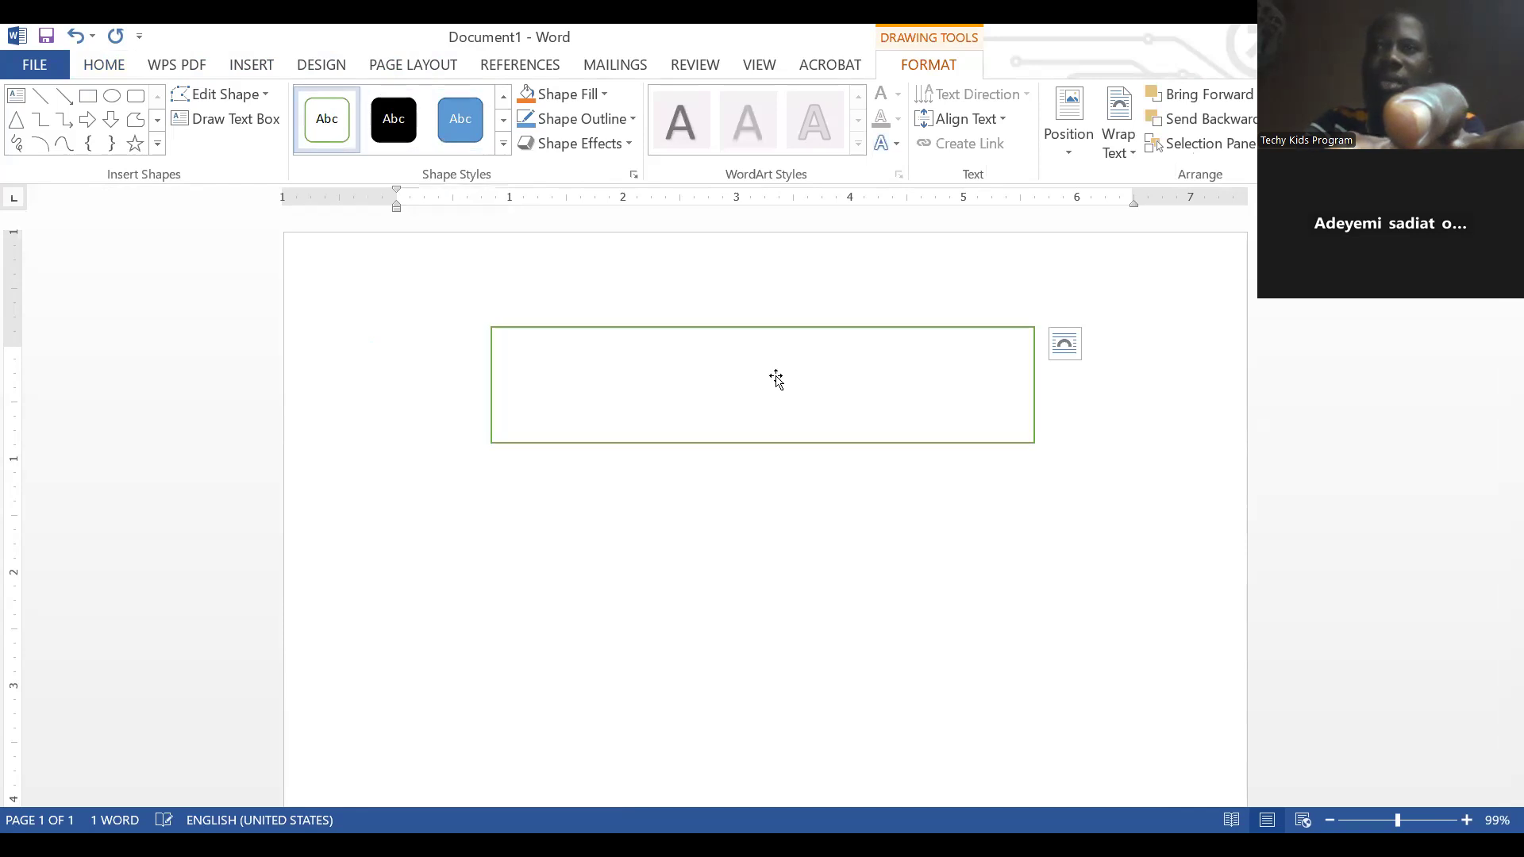
# - Move the green-outlined rectangle off the NEWSLETTER heading to just below it
pyautogui.moveTo(786, 418); pyautogui.dragTo(822, 473)
pyautogui.moveTo(785, 388)
pyautogui.mouseDown()
pyautogui.moveTo(790, 449)
pyautogui.moveTo(784, 388)
pyautogui.mouseUp()
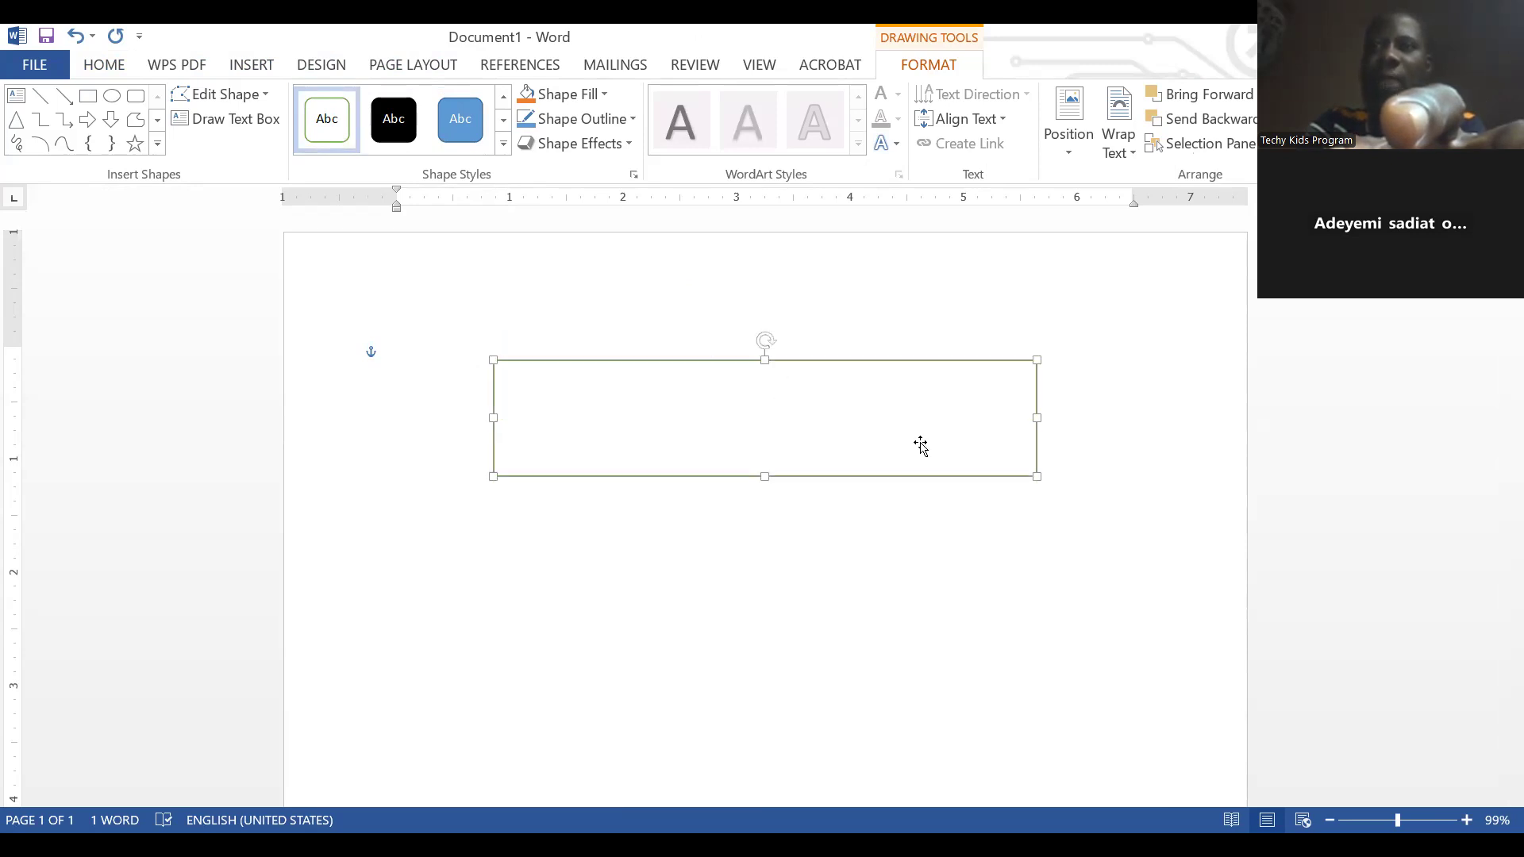
pyautogui.rightClick(898, 387)
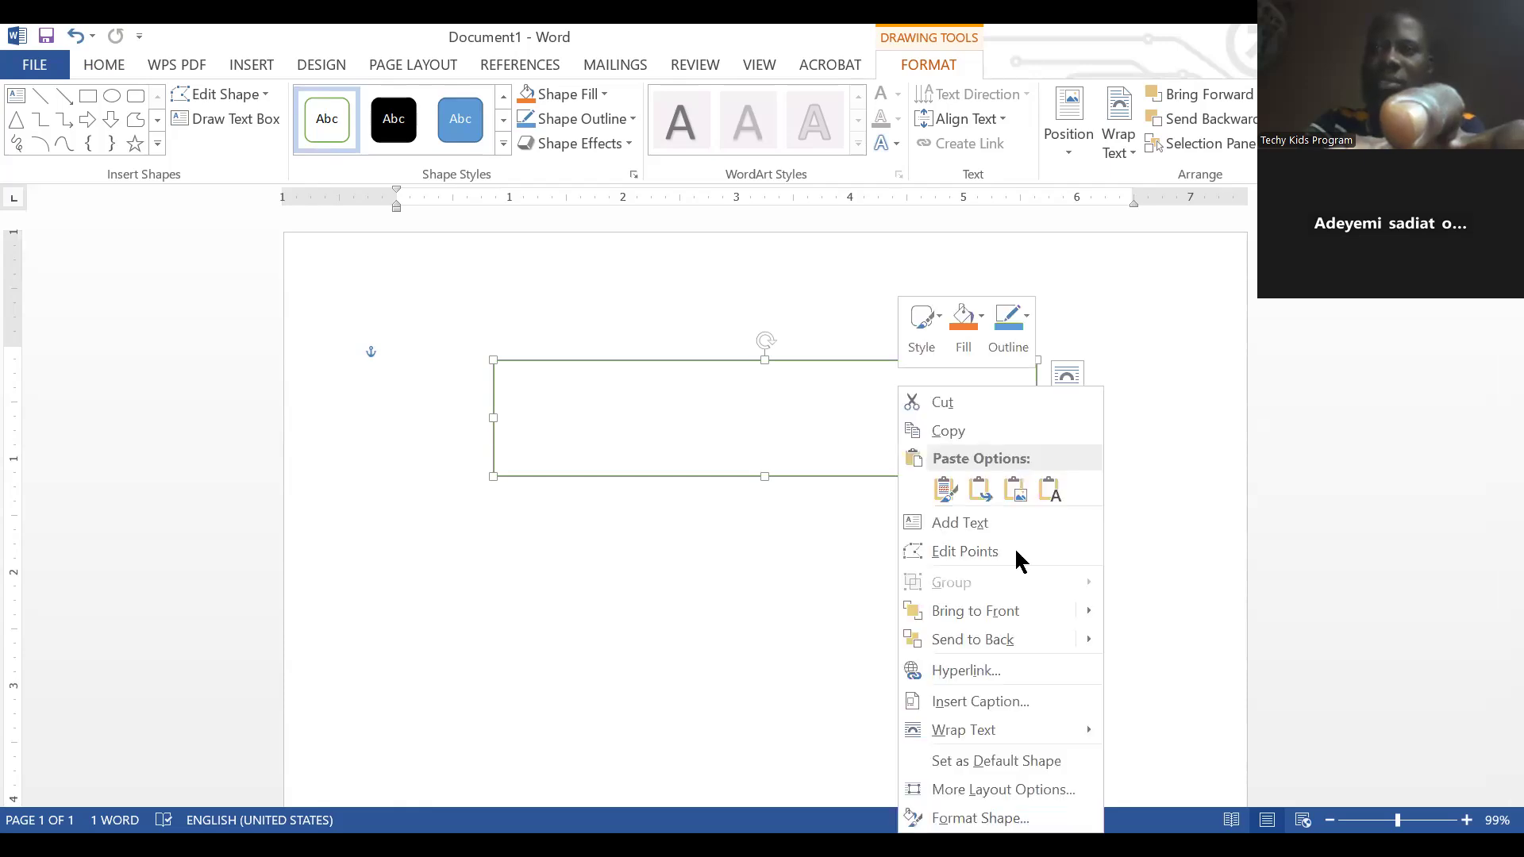
pyautogui.click(919, 413)
pyautogui.moveTo(919, 403); pyautogui.dragTo(917, 389)
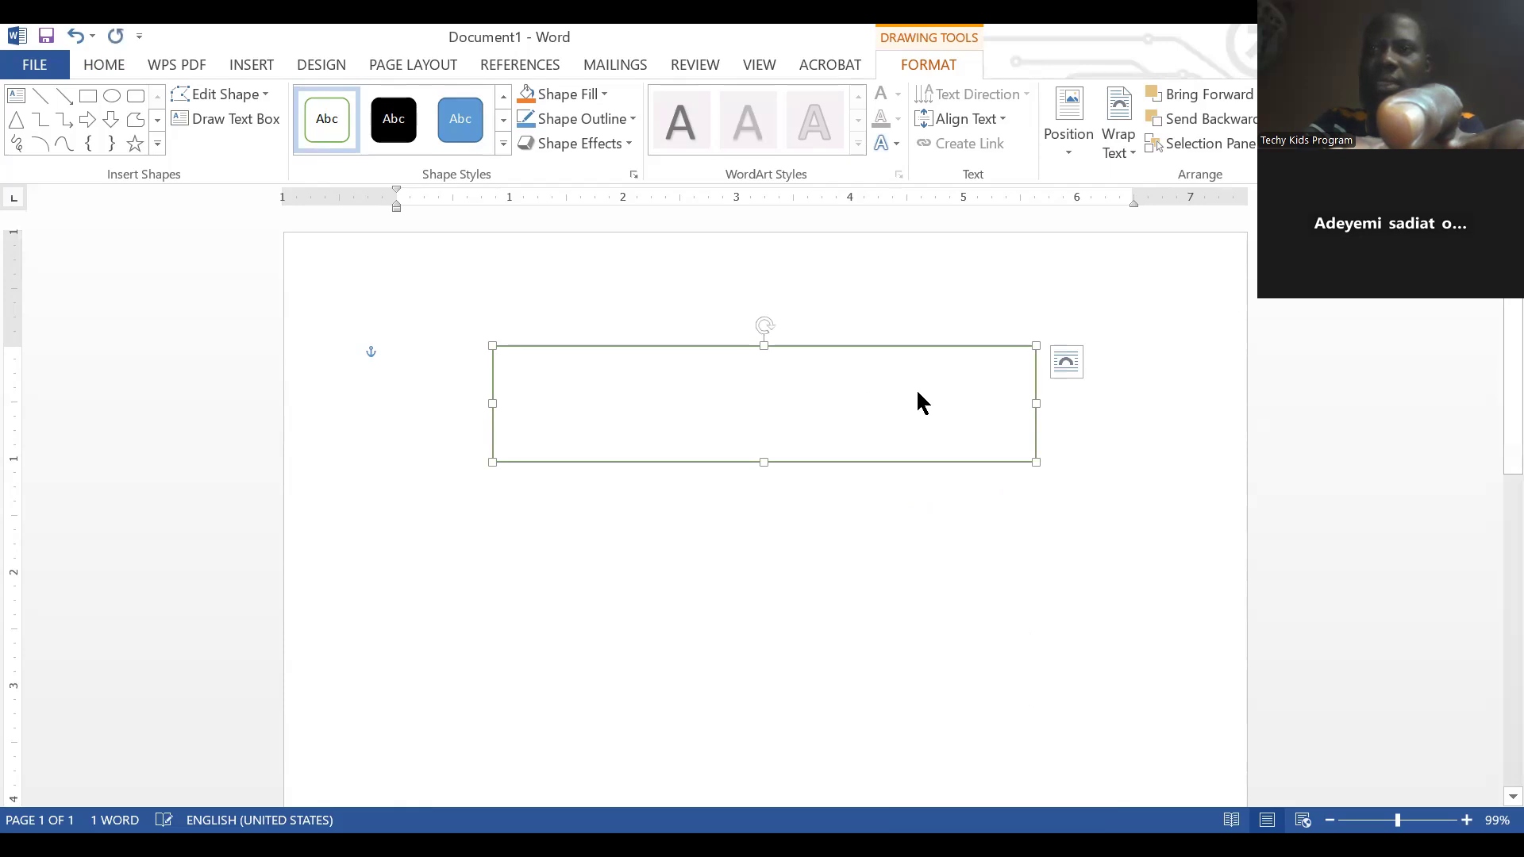
pyautogui.click(855, 349)
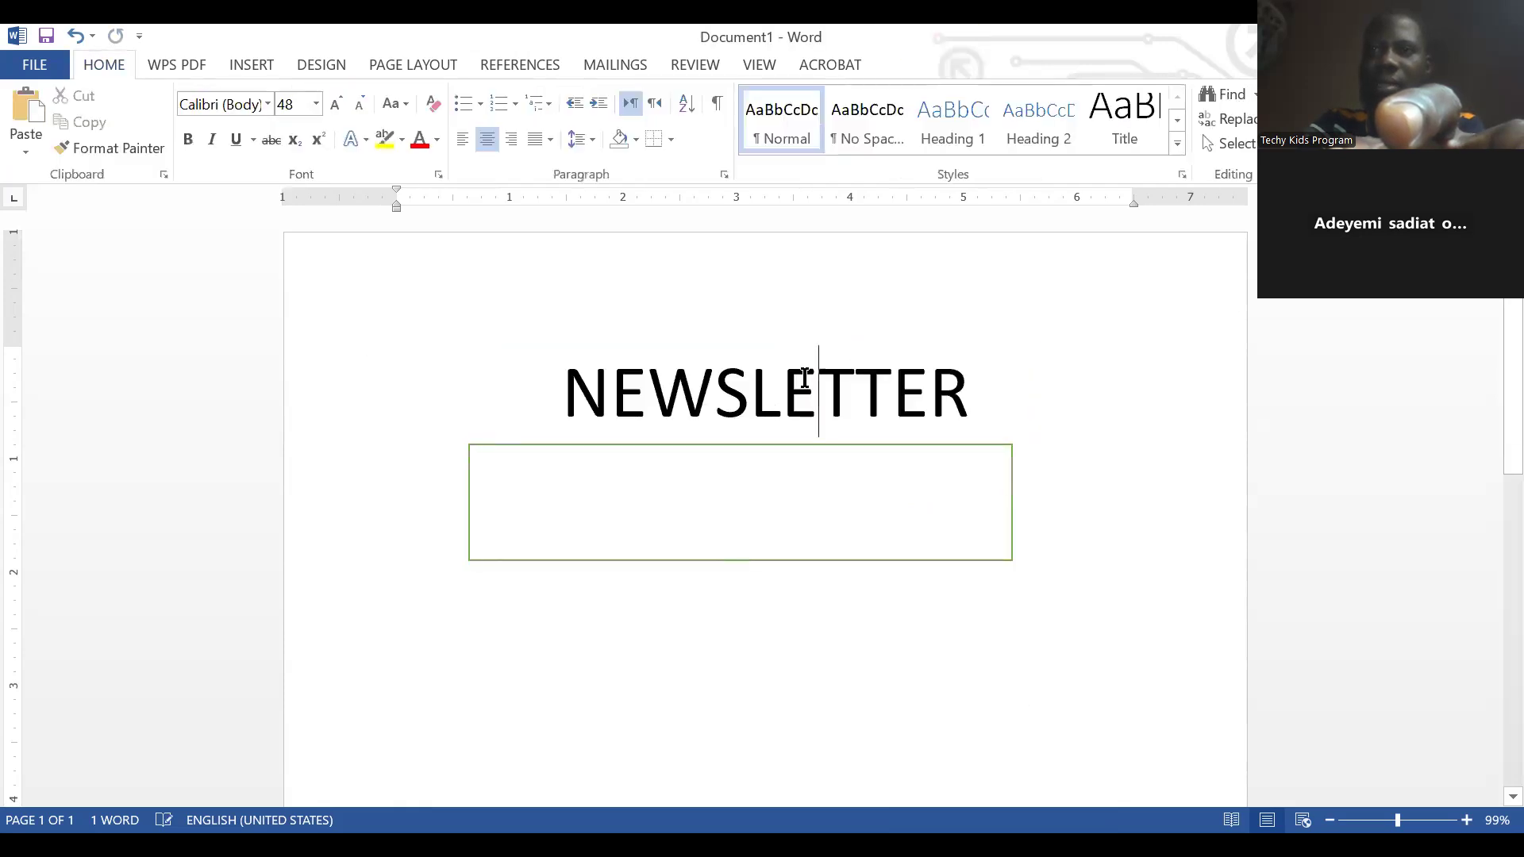
pyautogui.moveTo(561, 386); pyautogui.dragTo(1058, 380)
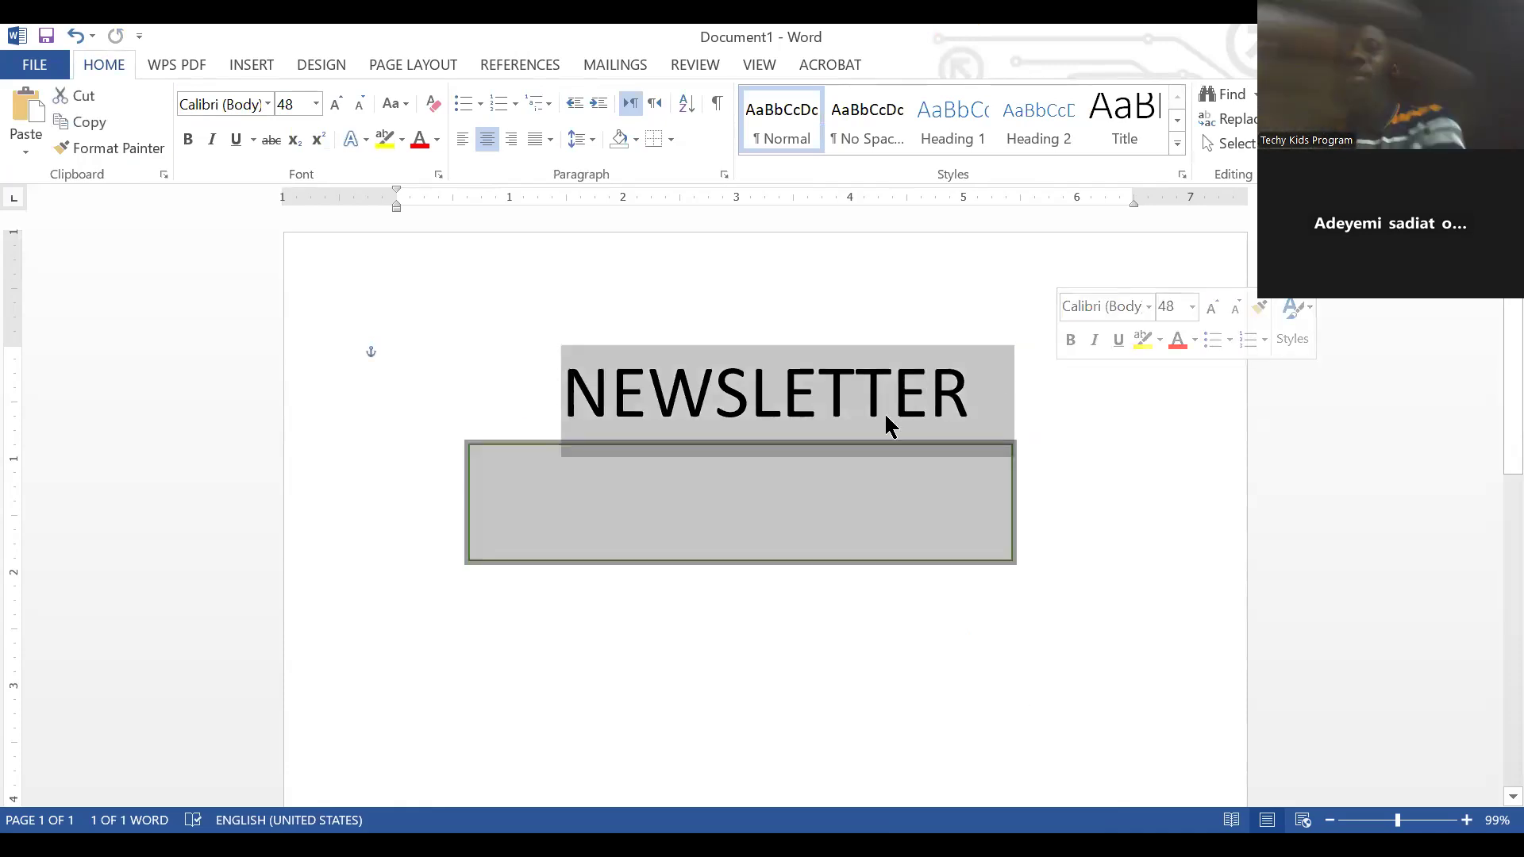
pyautogui.press('Delete')
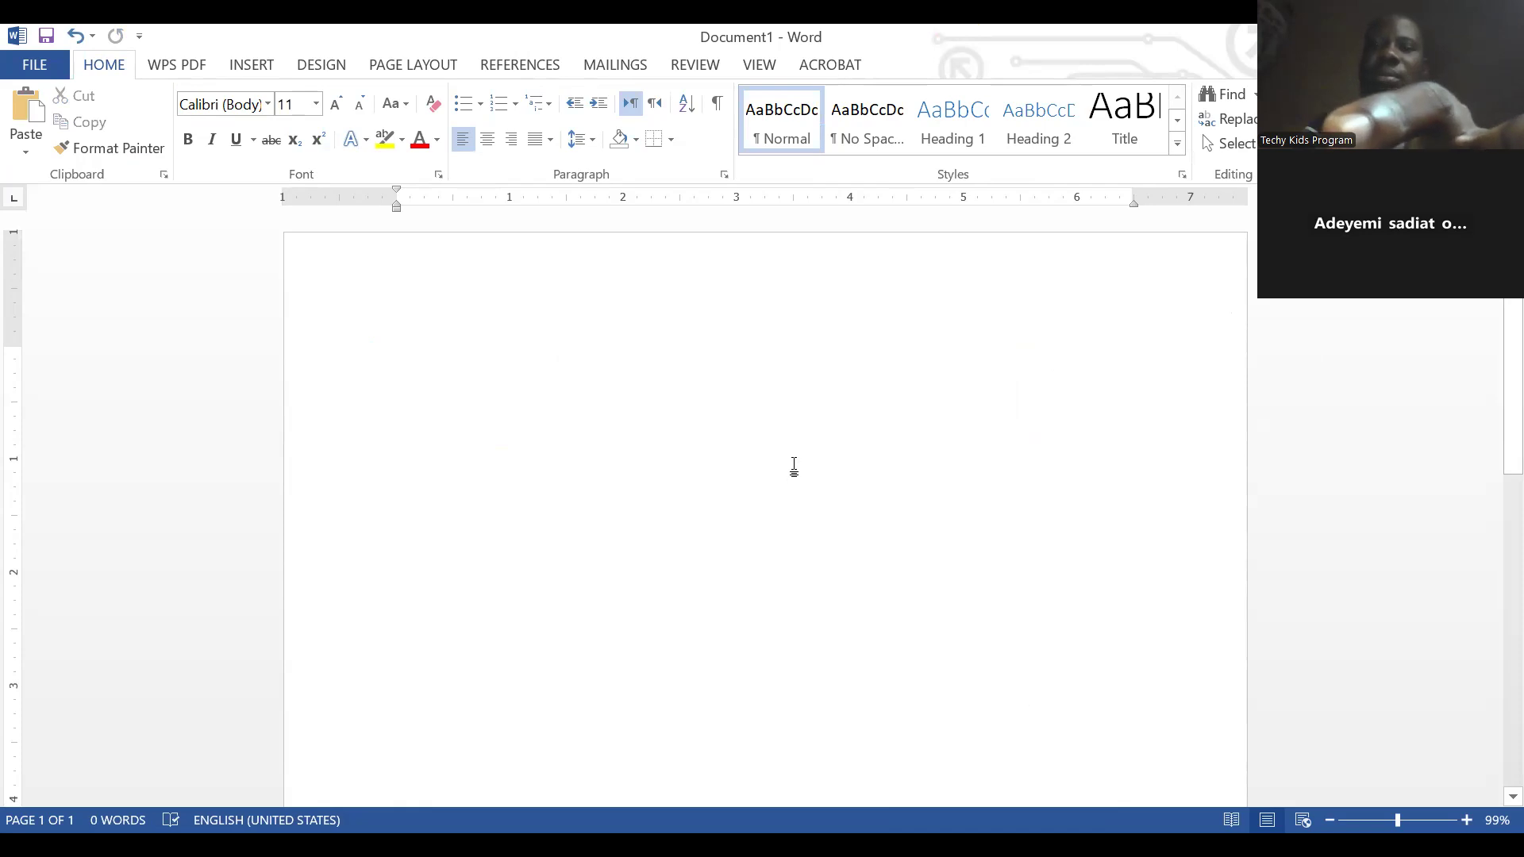
pyautogui.hotkey('ctrl', 'z')
pyautogui.moveTo(818, 418); pyautogui.dragTo(794, 416)
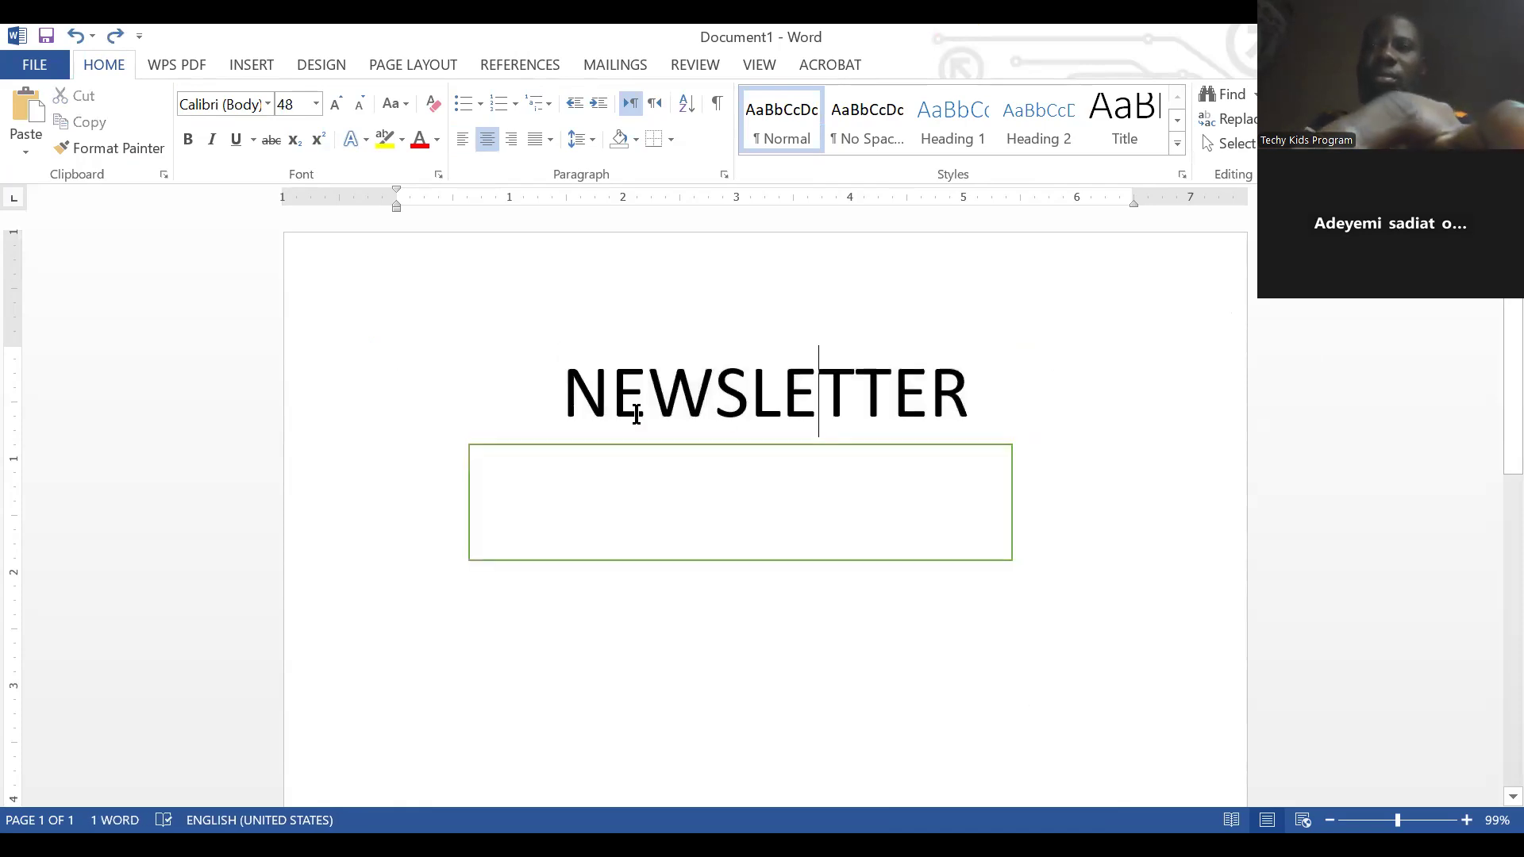
# - Move the rectangle further down the page, well clear of the NEWSLETTER heading
pyautogui.moveTo(566, 388); pyautogui.dragTo(949, 436)
pyautogui.click(950, 436)
pyautogui.click(944, 508)
pyautogui.click(714, 406)
pyautogui.moveTo(564, 381); pyautogui.dragTo(1011, 384)
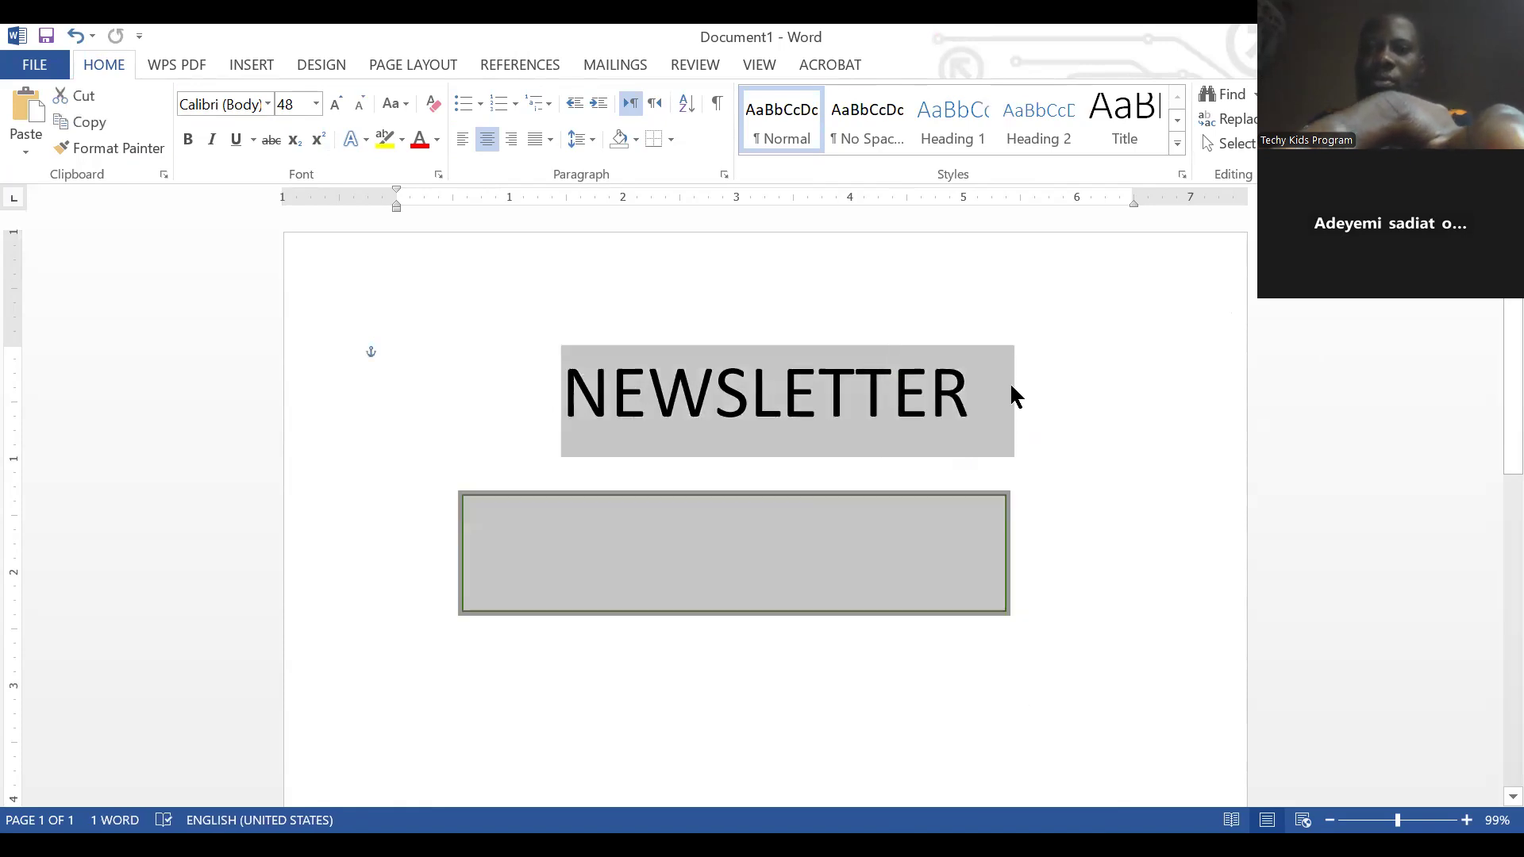
pyautogui.moveTo(918, 500); pyautogui.dragTo(915, 733)
# - Copy the NEWSLETTER heading text and delete the original from the page
pyautogui.moveTo(565, 381); pyautogui.dragTo(1009, 380)
pyautogui.hotkey('ctrl', 'c')
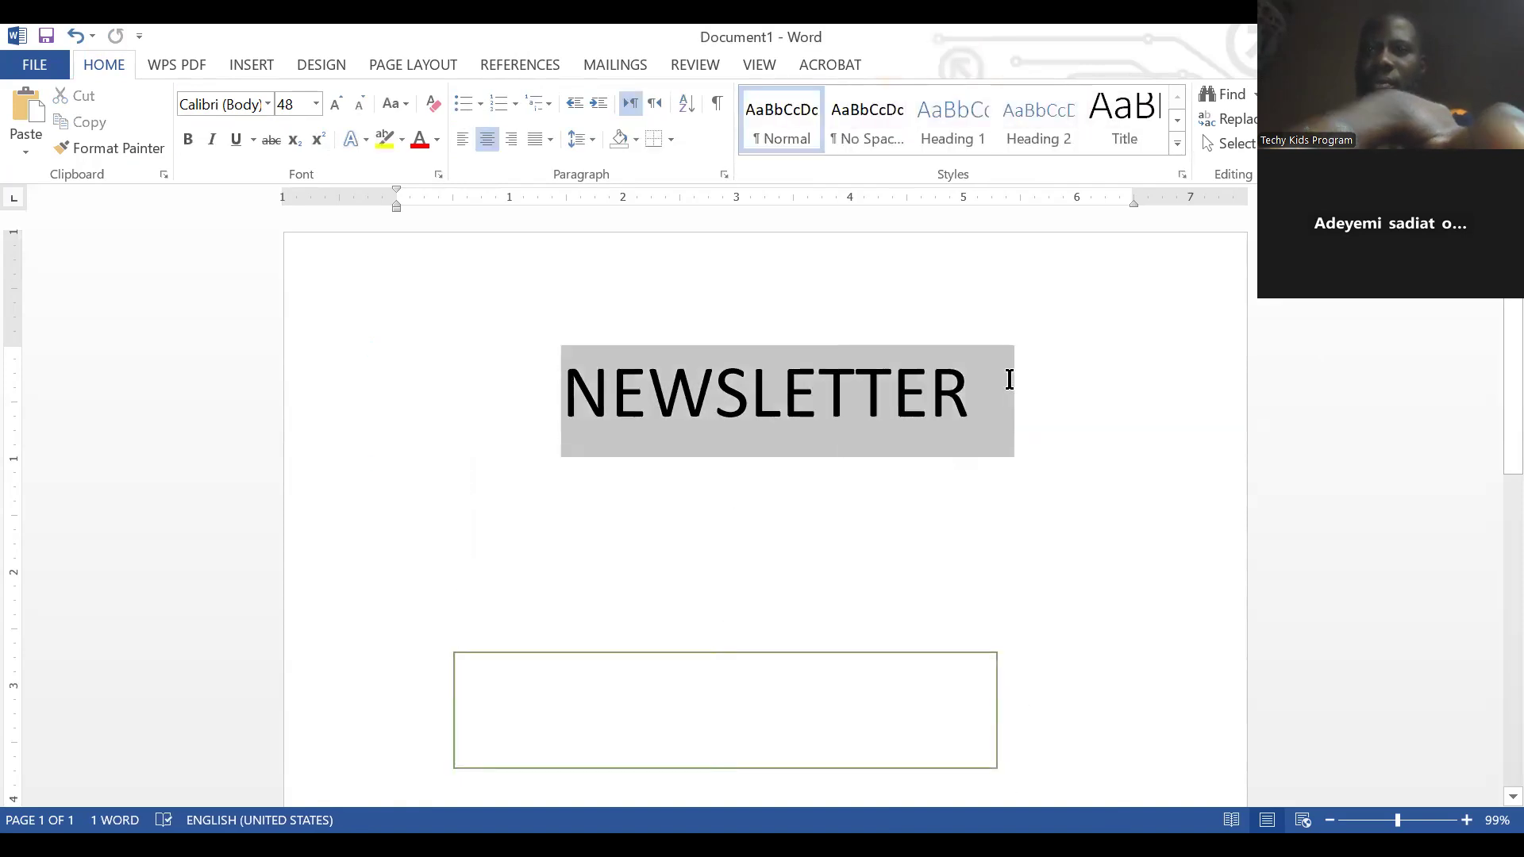
pyautogui.press('BackSpace')
# - Move the rectangle to the top of the page and paste the copied NEWSLETTER heading inside it as its text
pyautogui.moveTo(815, 540); pyautogui.dragTo(822, 321)
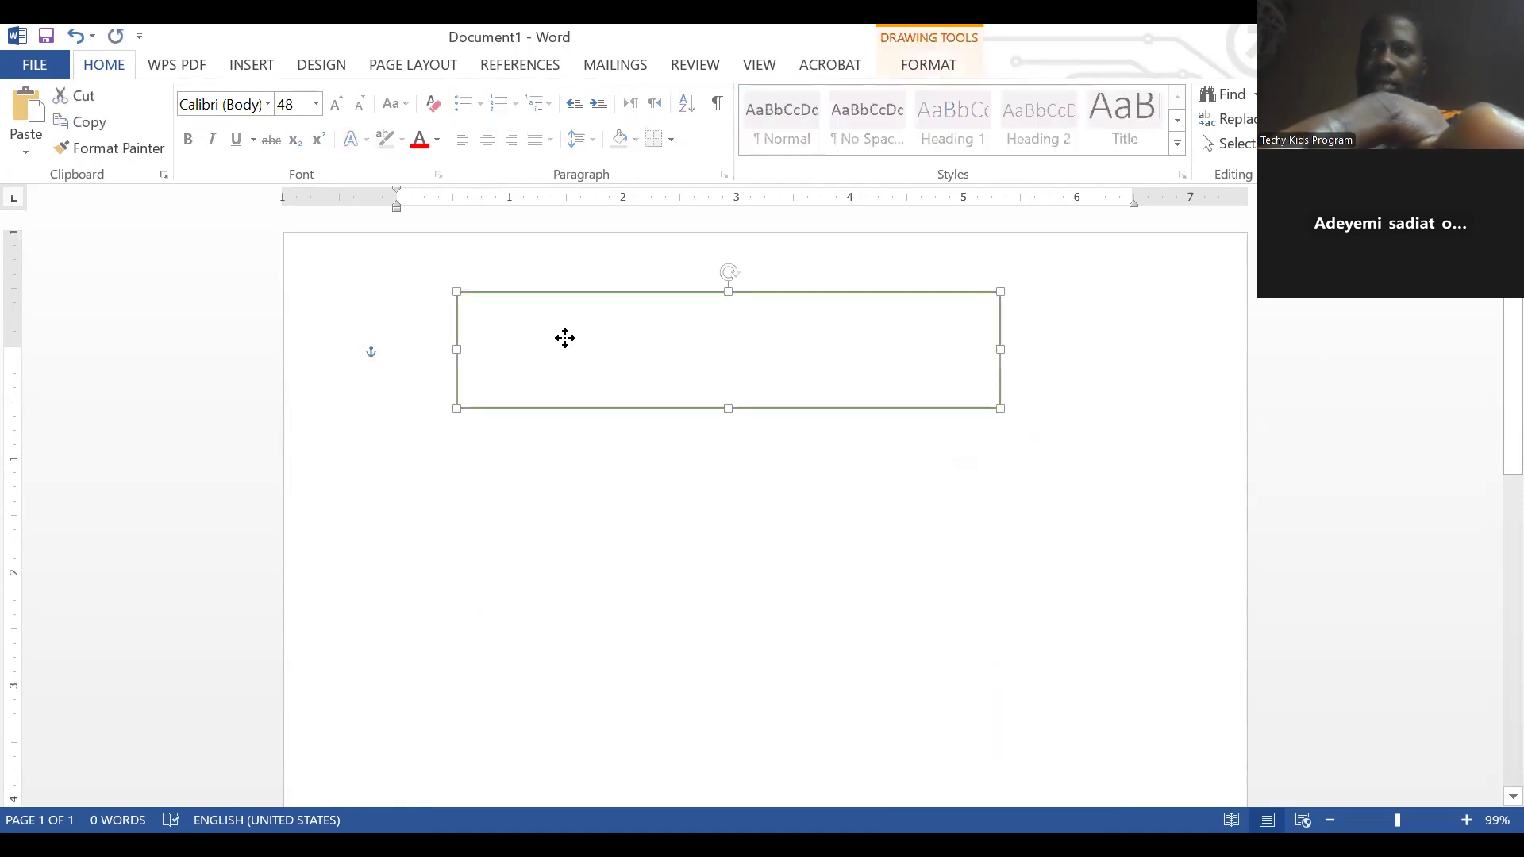
pyautogui.rightClick(641, 466)
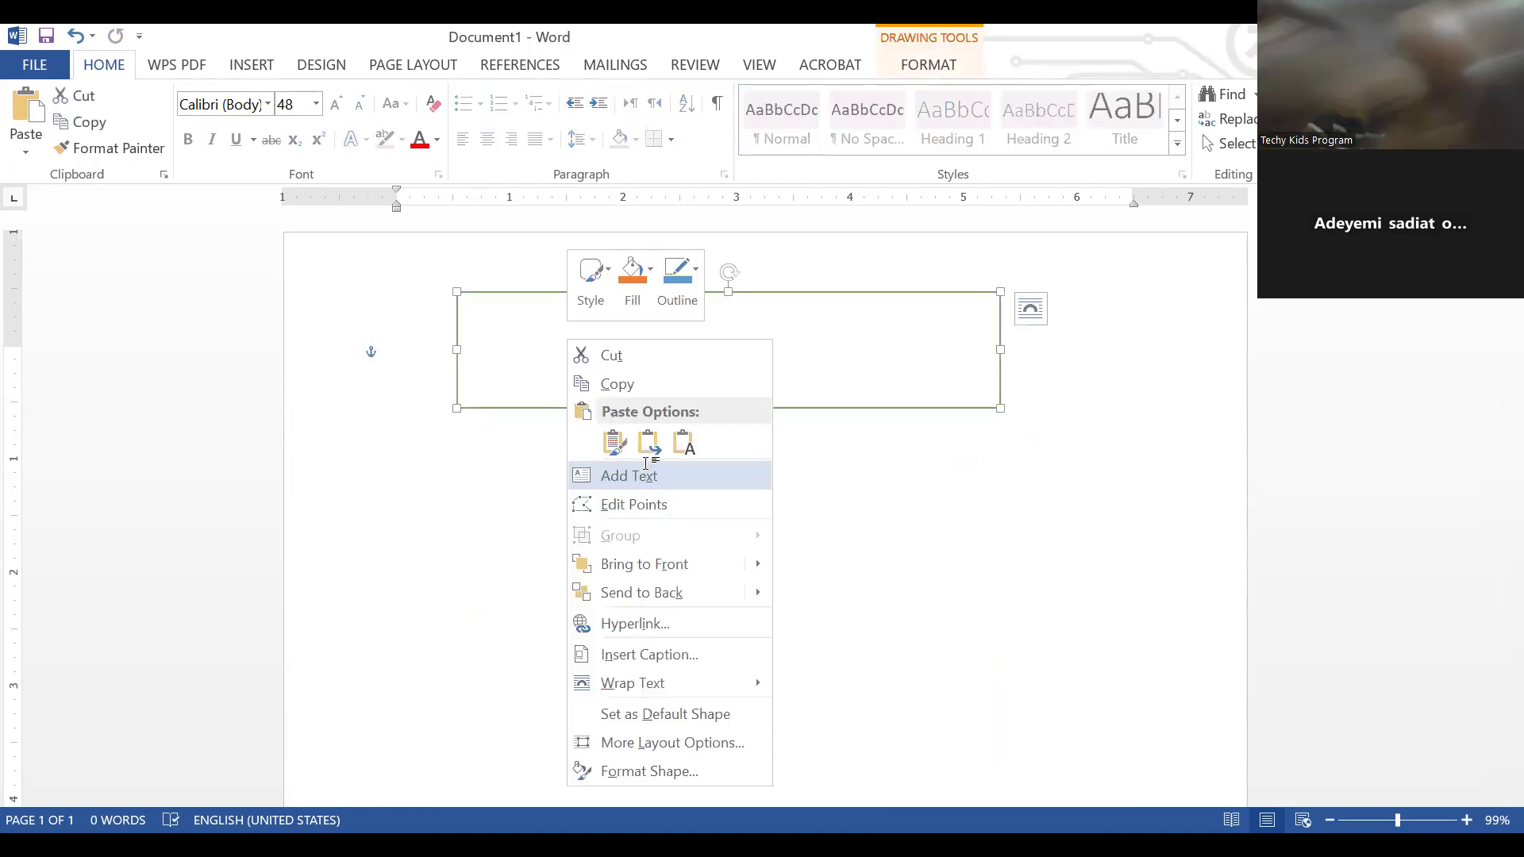
pyautogui.click(629, 475)
pyautogui.hotkey('ctrl', 'v')
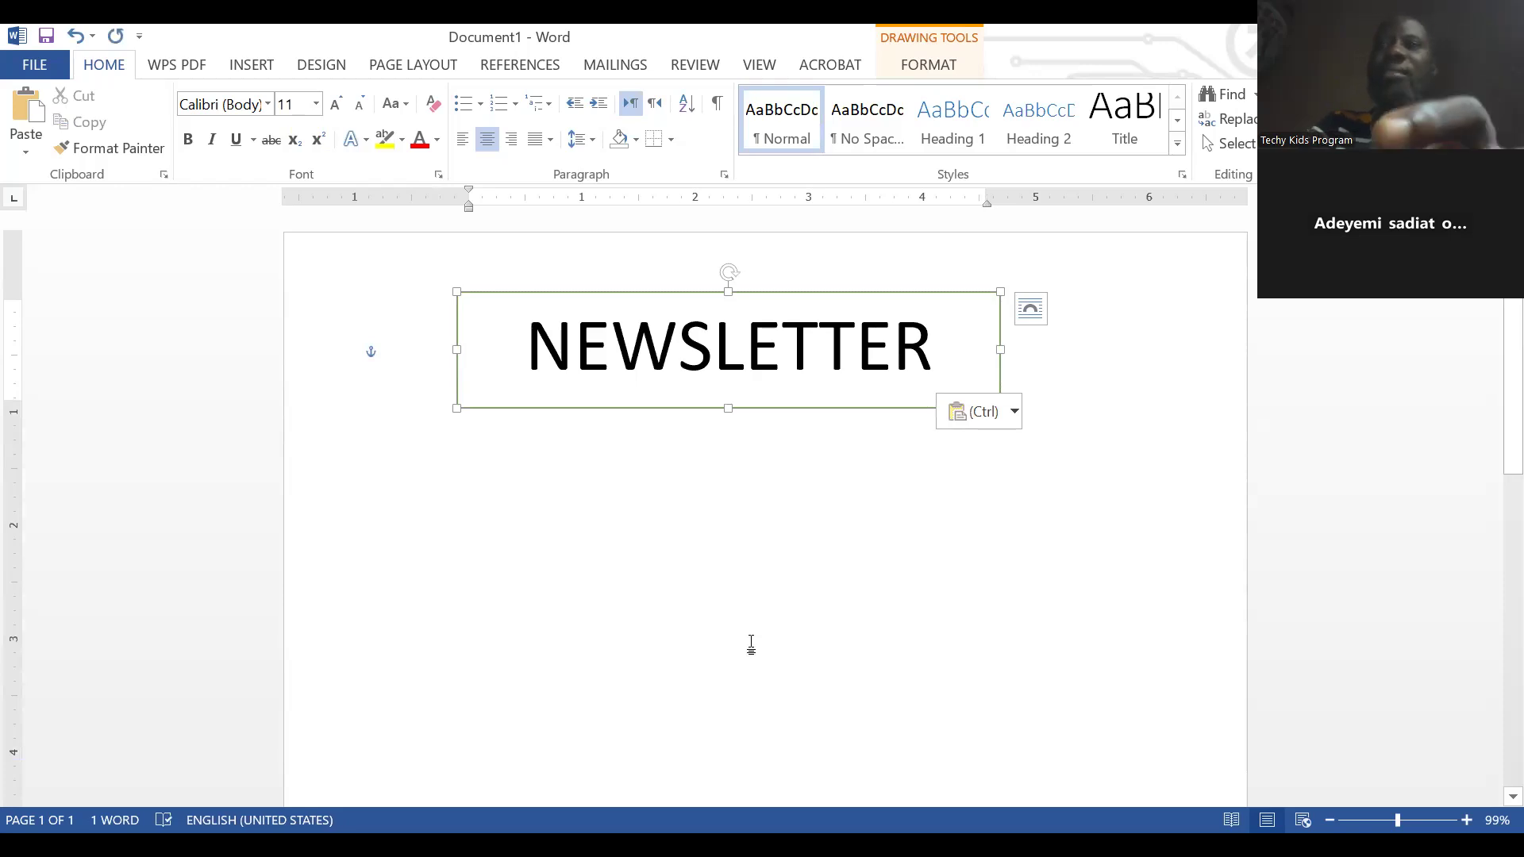
pyautogui.click(749, 643)
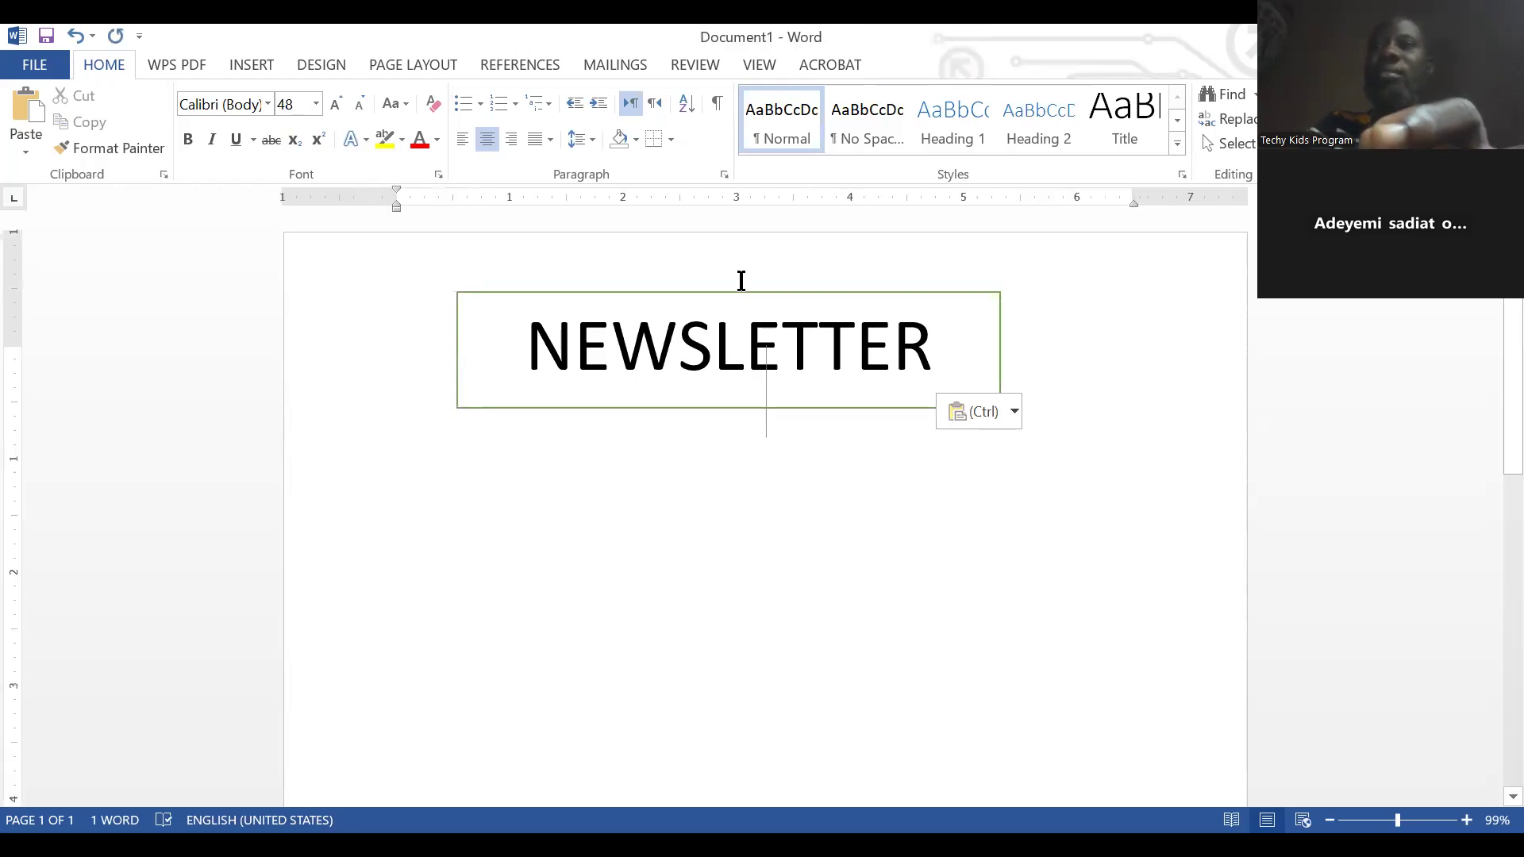
pyautogui.click(510, 312)
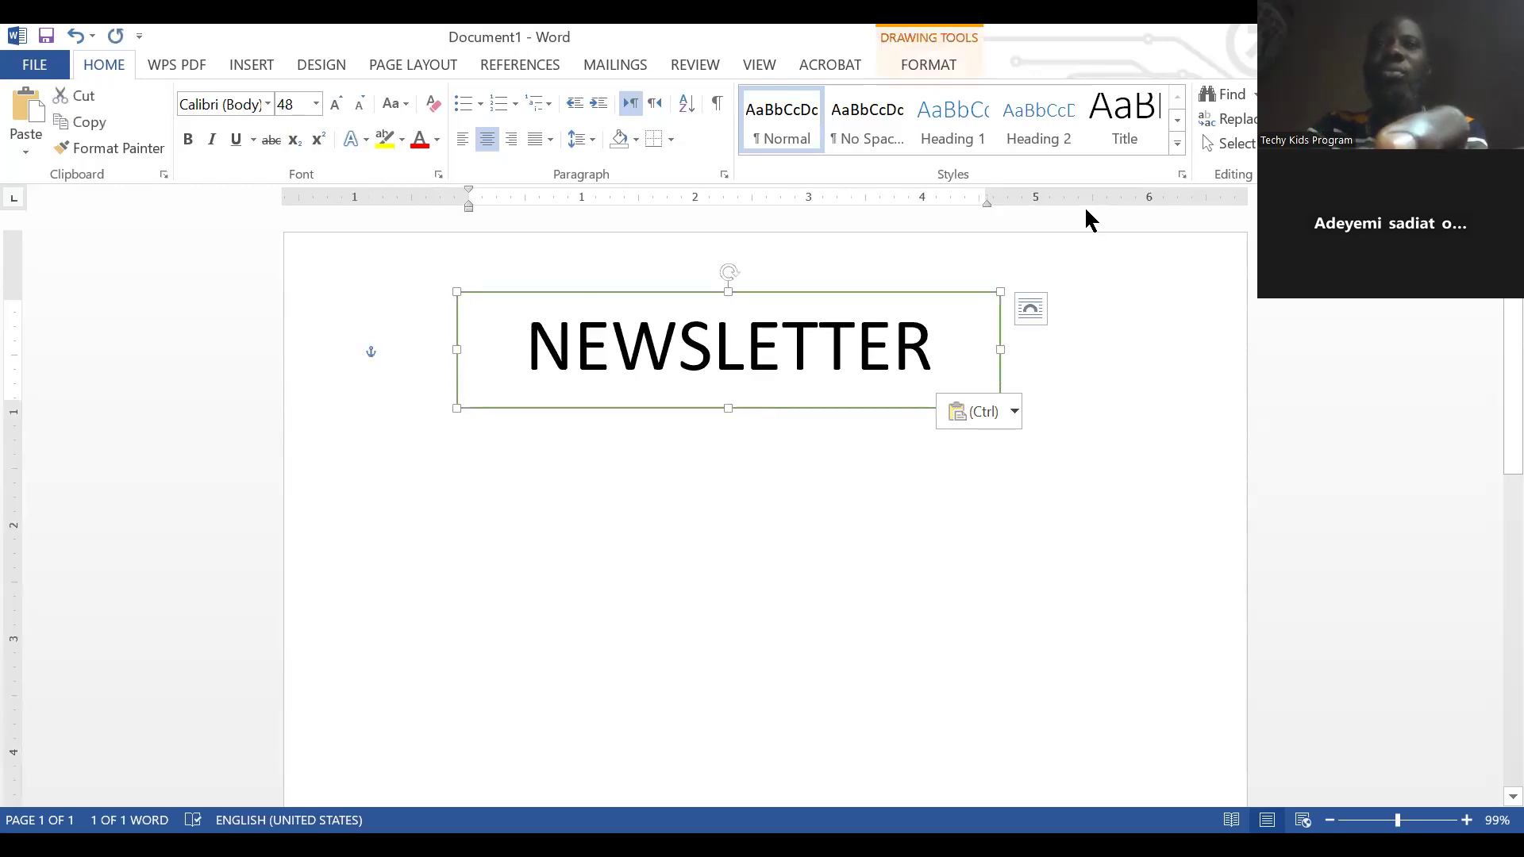
# - Move the NEWSLETTER rectangle slightly down and to the right
pyautogui.click(320, 66)
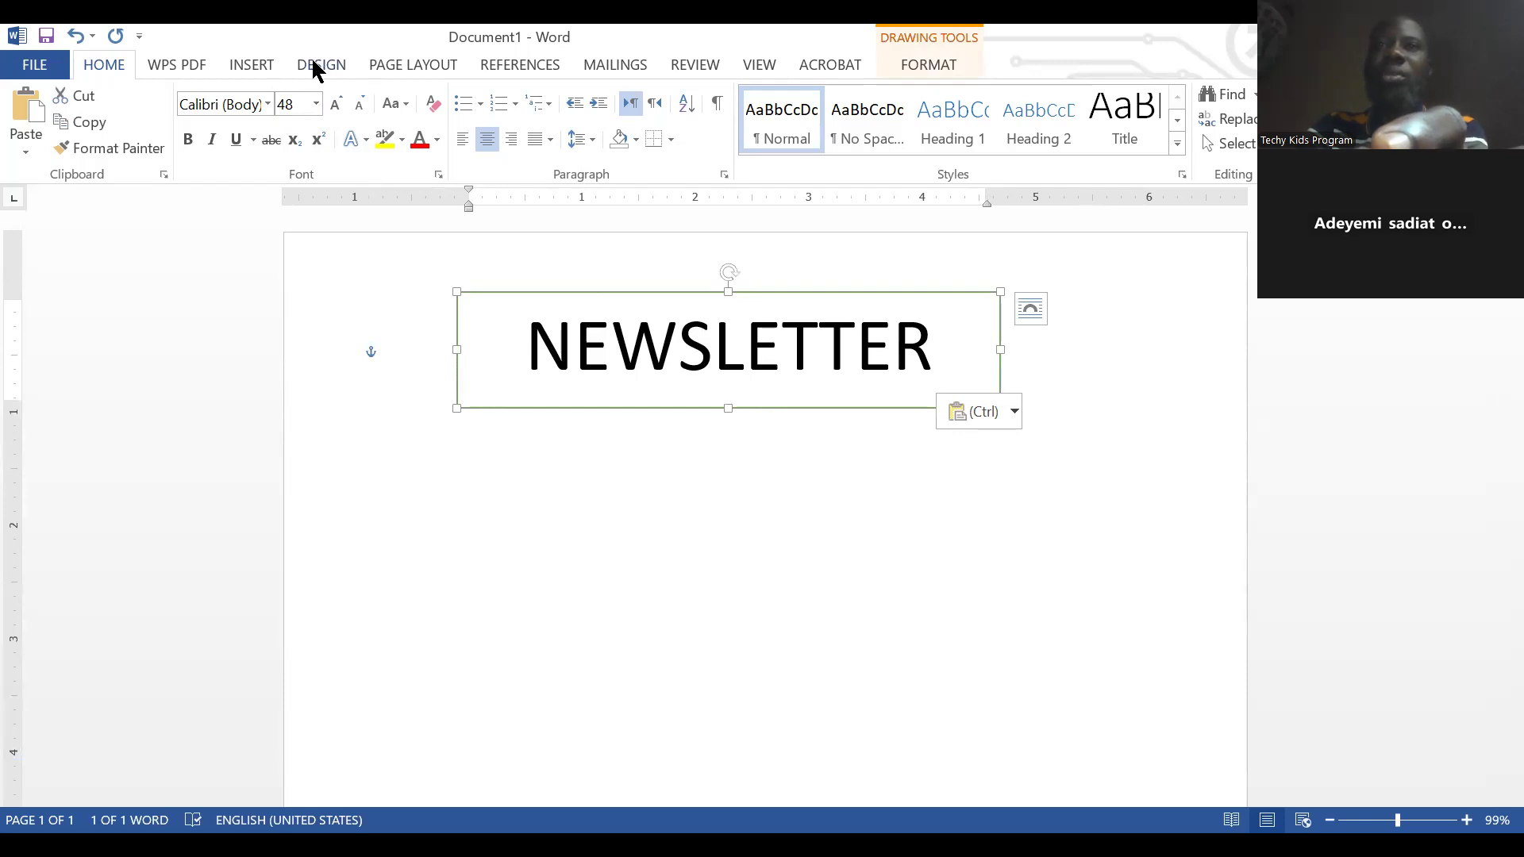
pyautogui.click(412, 66)
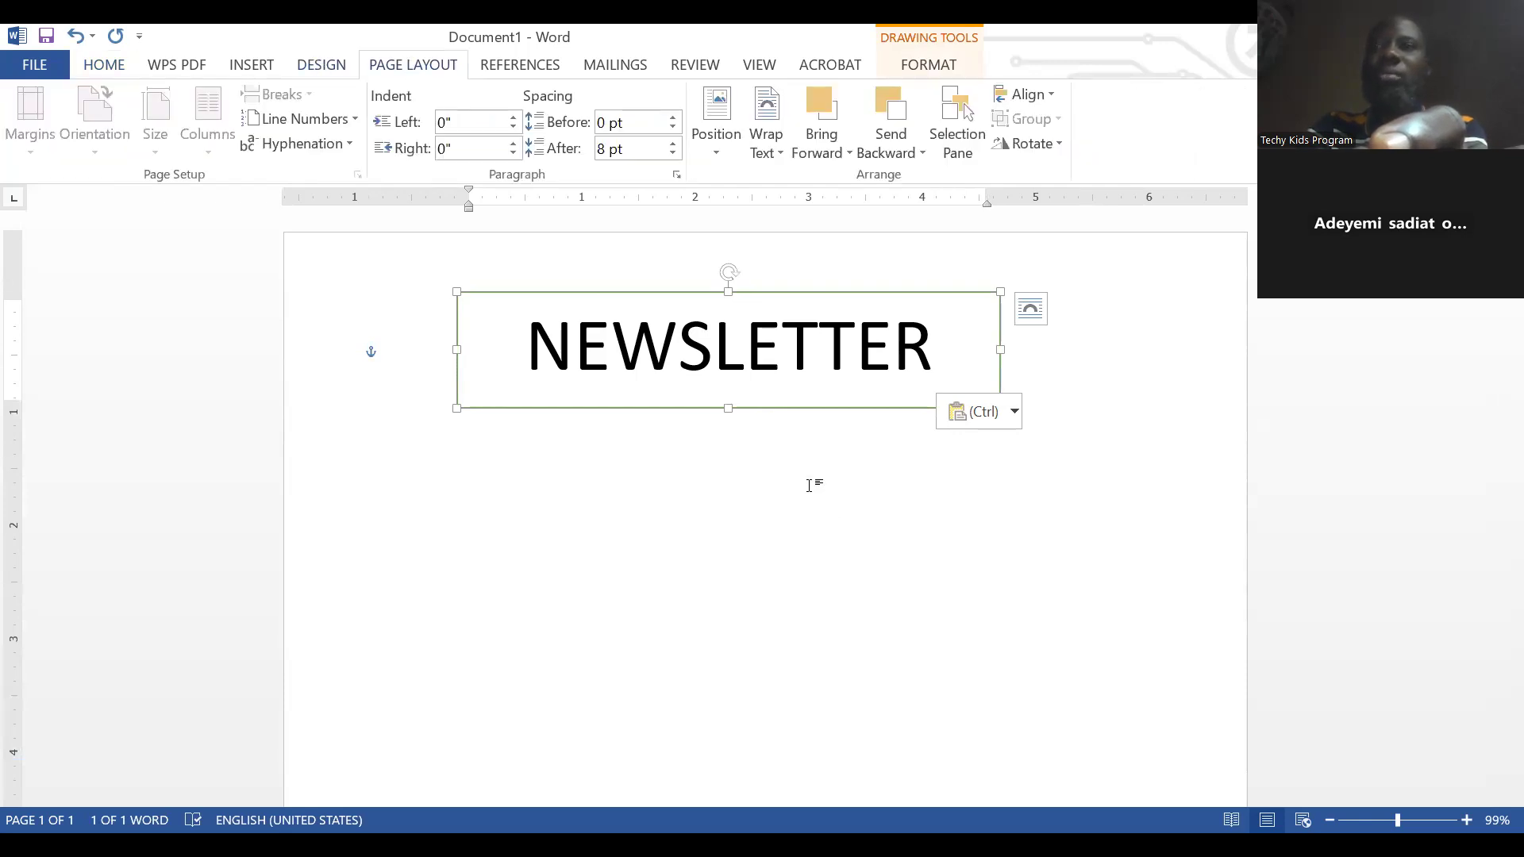
pyautogui.click(762, 374)
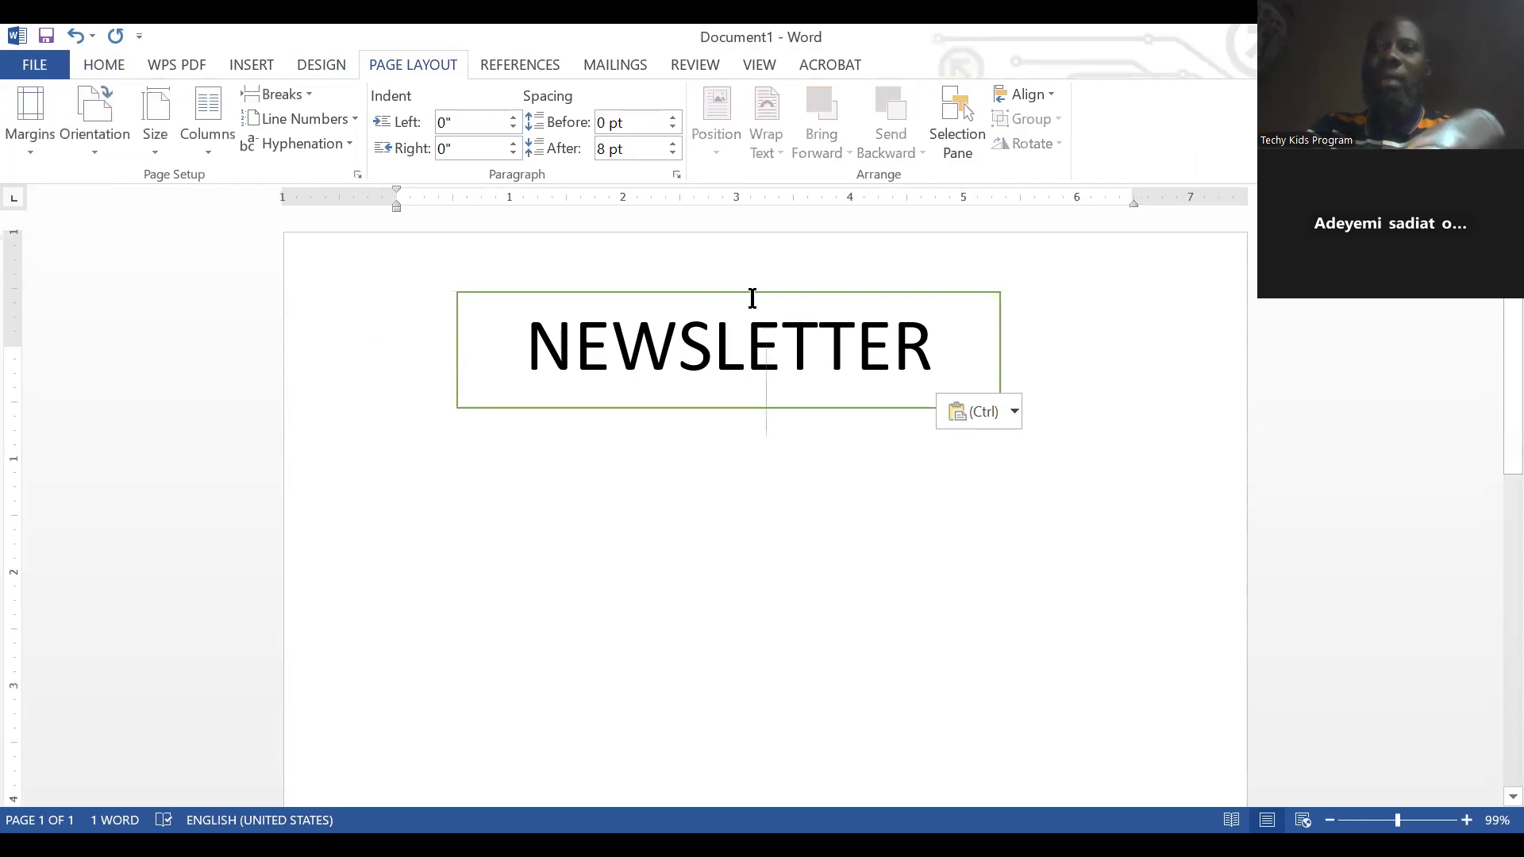
pyautogui.moveTo(751, 296); pyautogui.dragTo(792, 307)
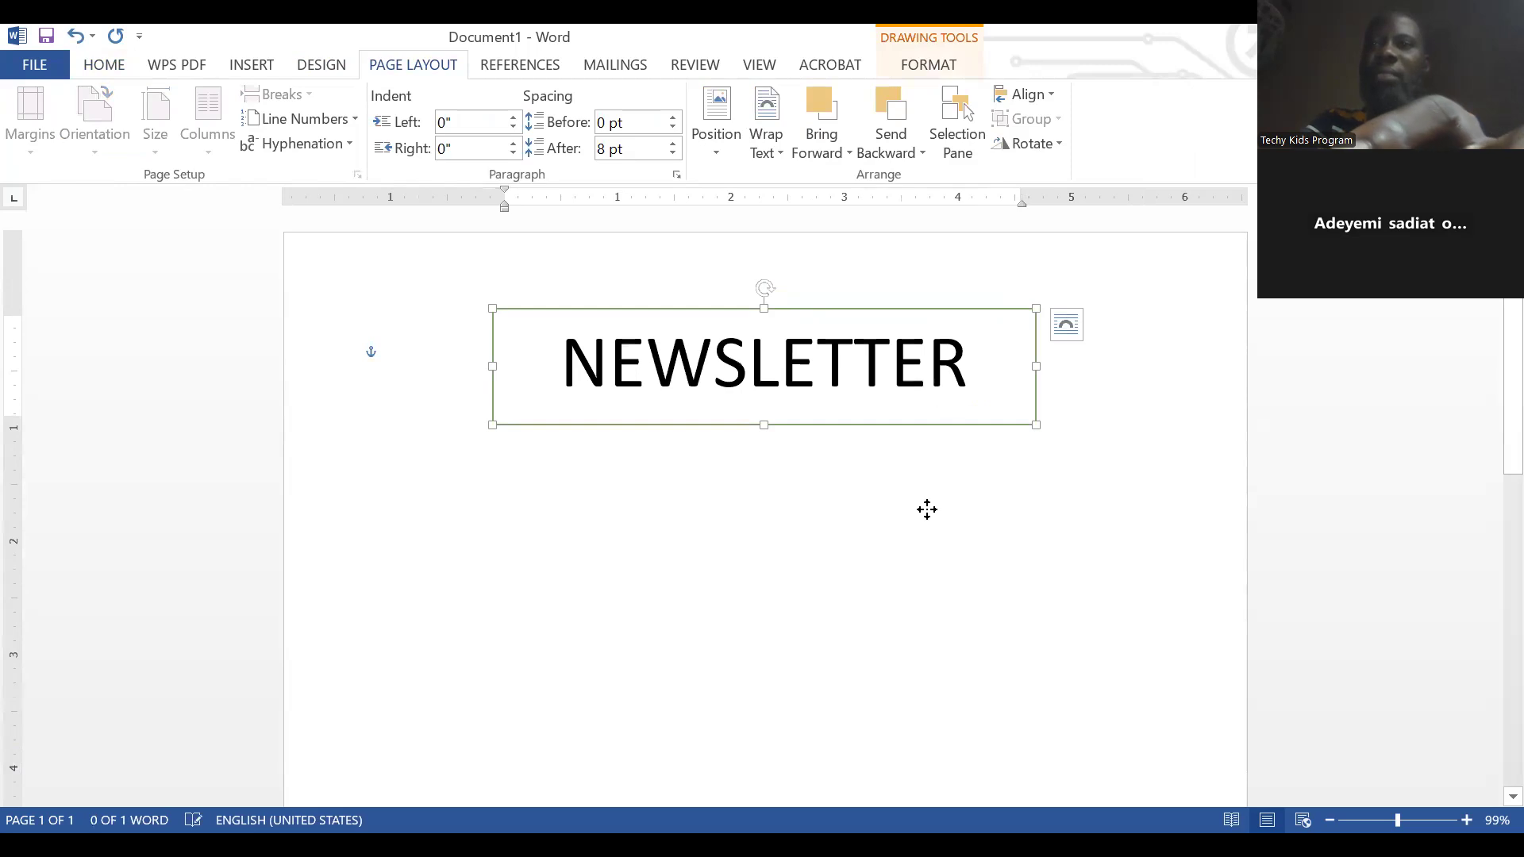
# - Undo the recent rectangle moves and the pasted NEWSLETTER text, back to the empty rectangle
pyautogui.hotkey('ctrl', 'z')
pyautogui.hotkey('ctrl', 'z')
pyautogui.hotkey('ctrl', 'z')
pyautogui.click(1173, 543)
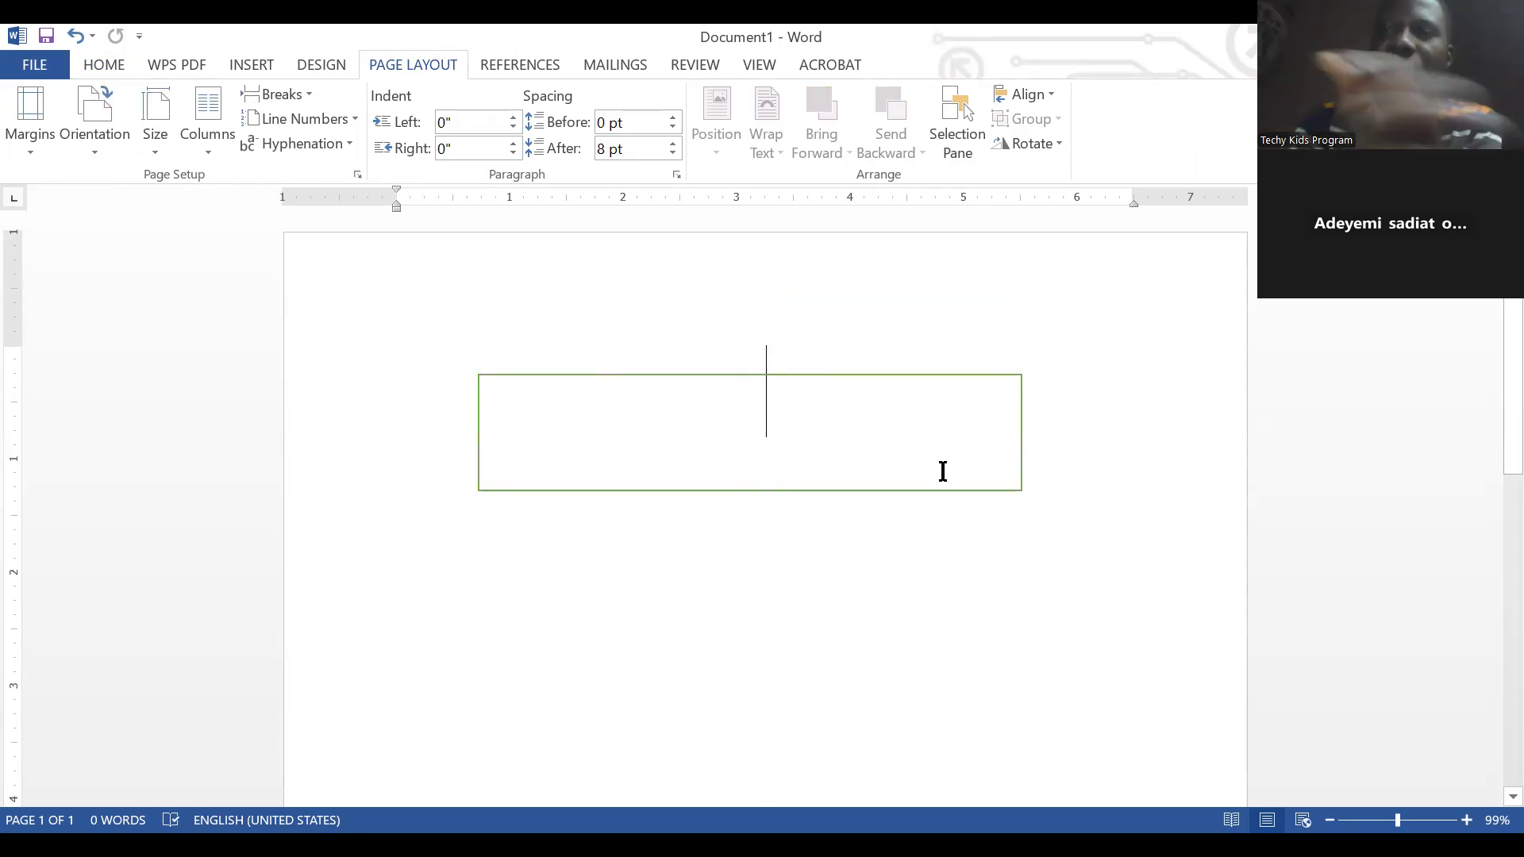
# - Make the empty rectangle's text editable and paste the copied NEWSLETTER heading inside it
pyautogui.click(791, 376)
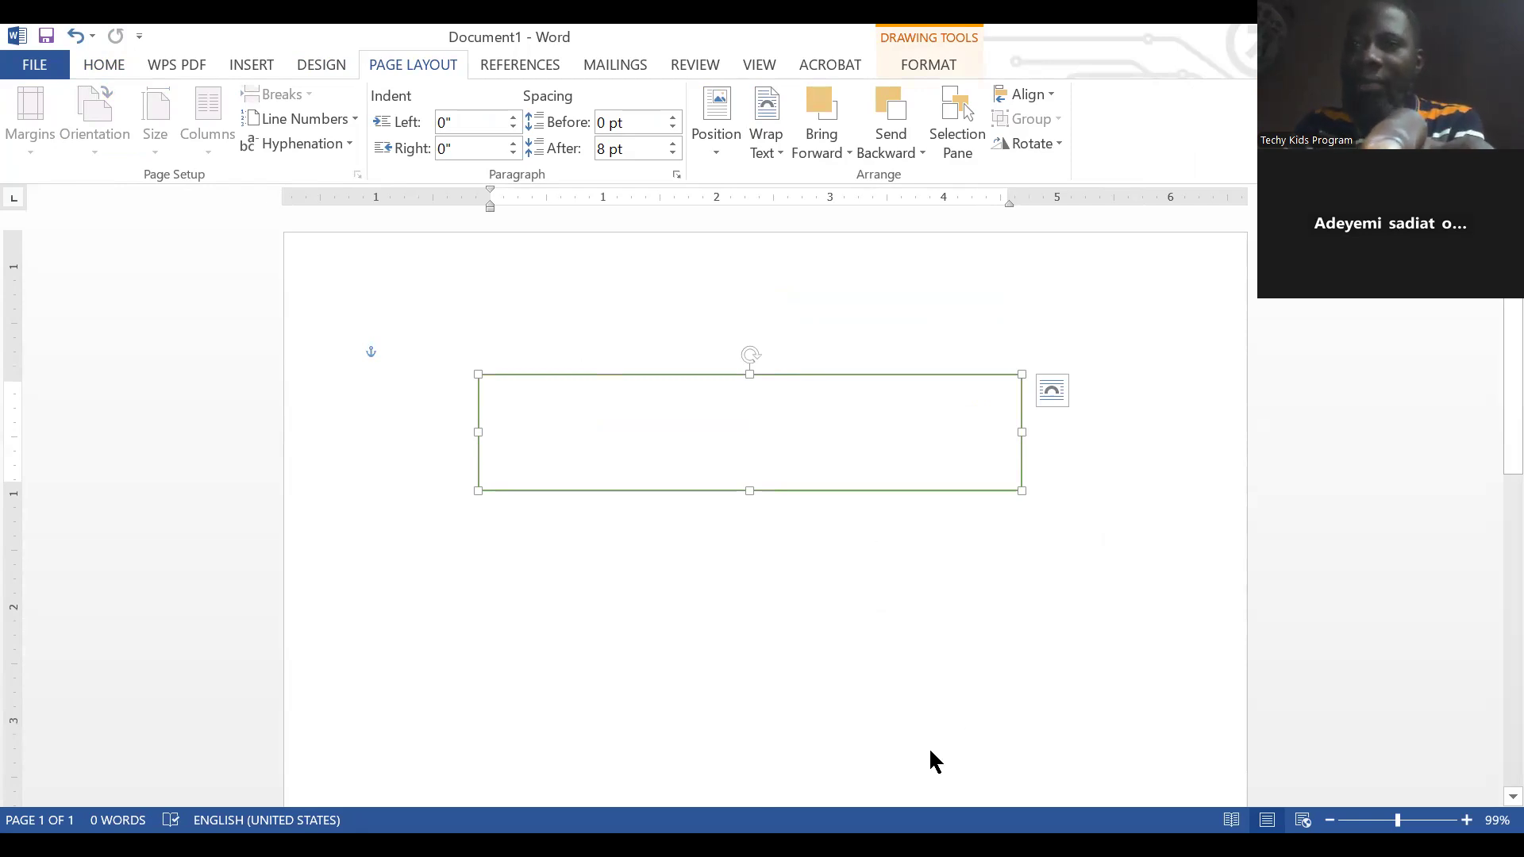
pyautogui.rightClick(821, 473)
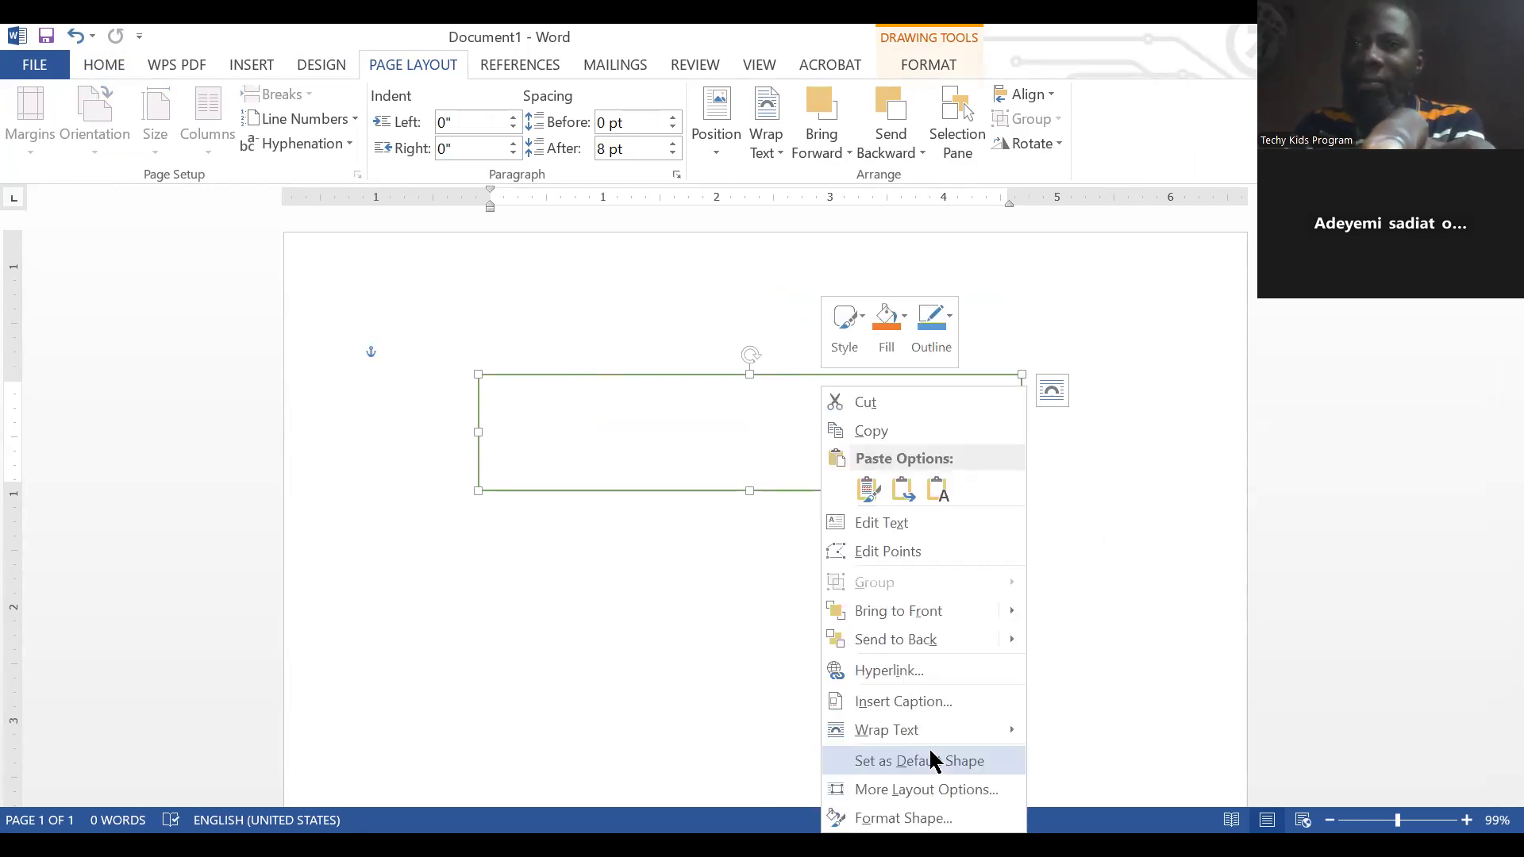
pyautogui.click(913, 528)
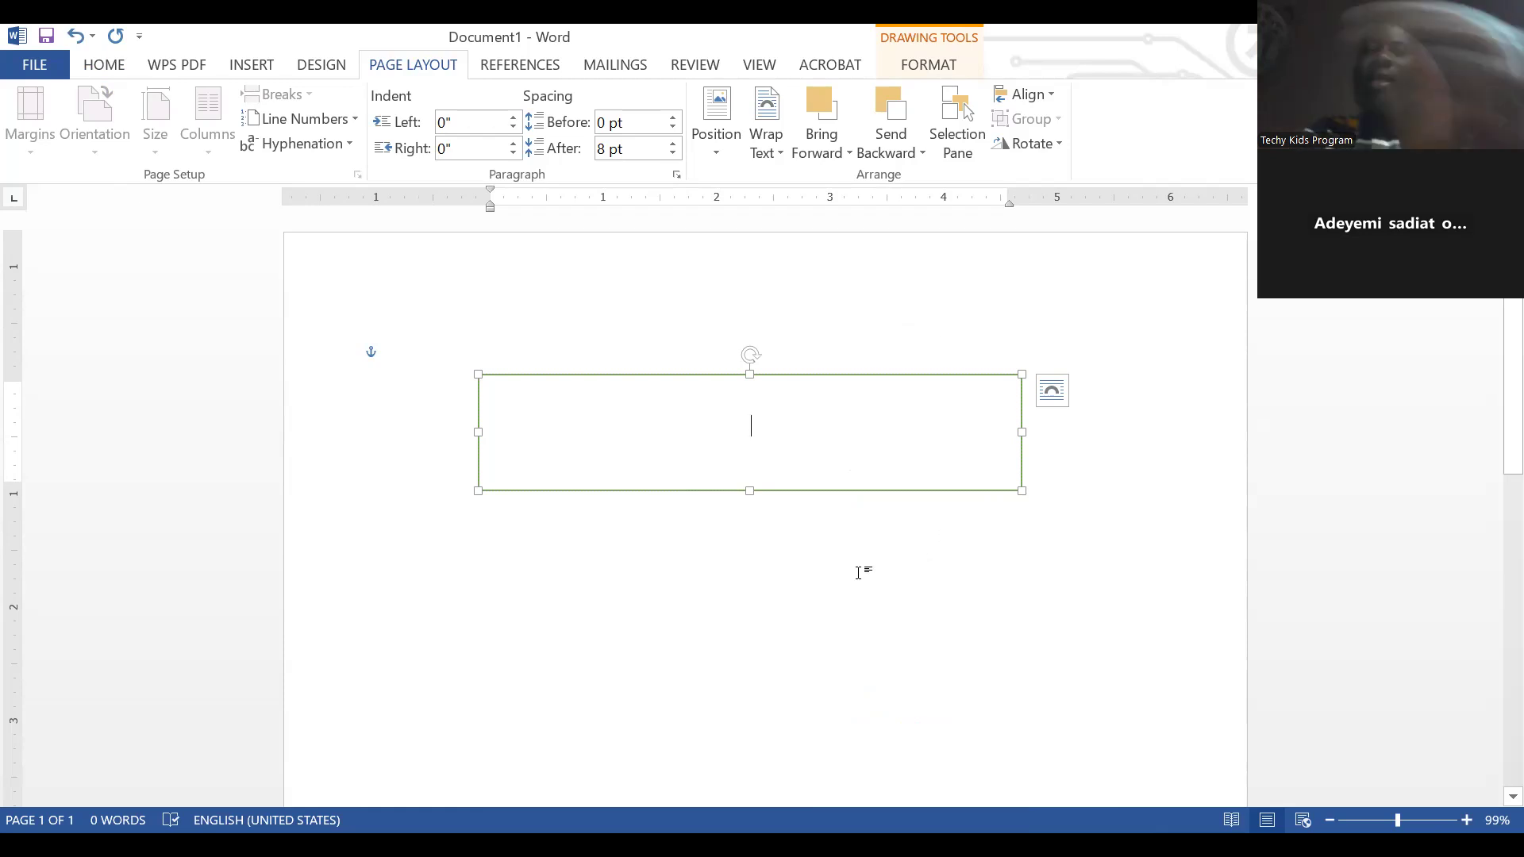
pyautogui.hotkey('ctrl', 'v')
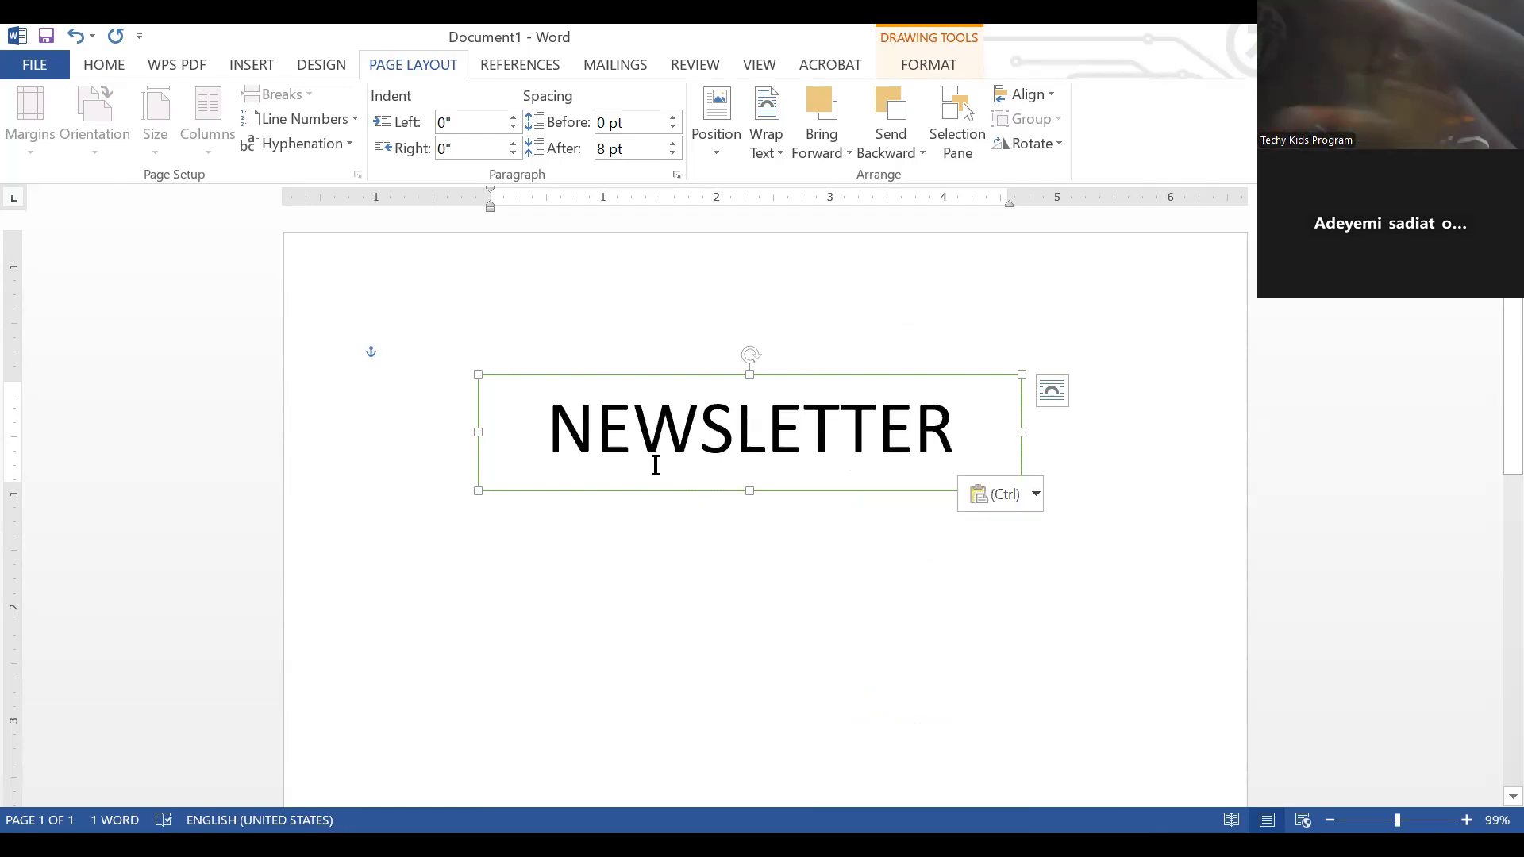
# - Move the rectangle containing the NEWSLETTER heading up to the top of the page
pyautogui.click(861, 619)
pyautogui.moveTo(819, 379)
pyautogui.mouseDown()
pyautogui.moveTo(1048, 348)
pyautogui.moveTo(571, 408)
pyautogui.moveTo(739, 504)
pyautogui.moveTo(711, 500)
pyautogui.moveTo(844, 309)
pyautogui.moveTo(963, 480)
pyautogui.moveTo(841, 379)
pyautogui.moveTo(983, 535)
pyautogui.moveTo(850, 289)
pyautogui.moveTo(878, 313)
pyautogui.moveTo(875, 300)
pyautogui.mouseUp()
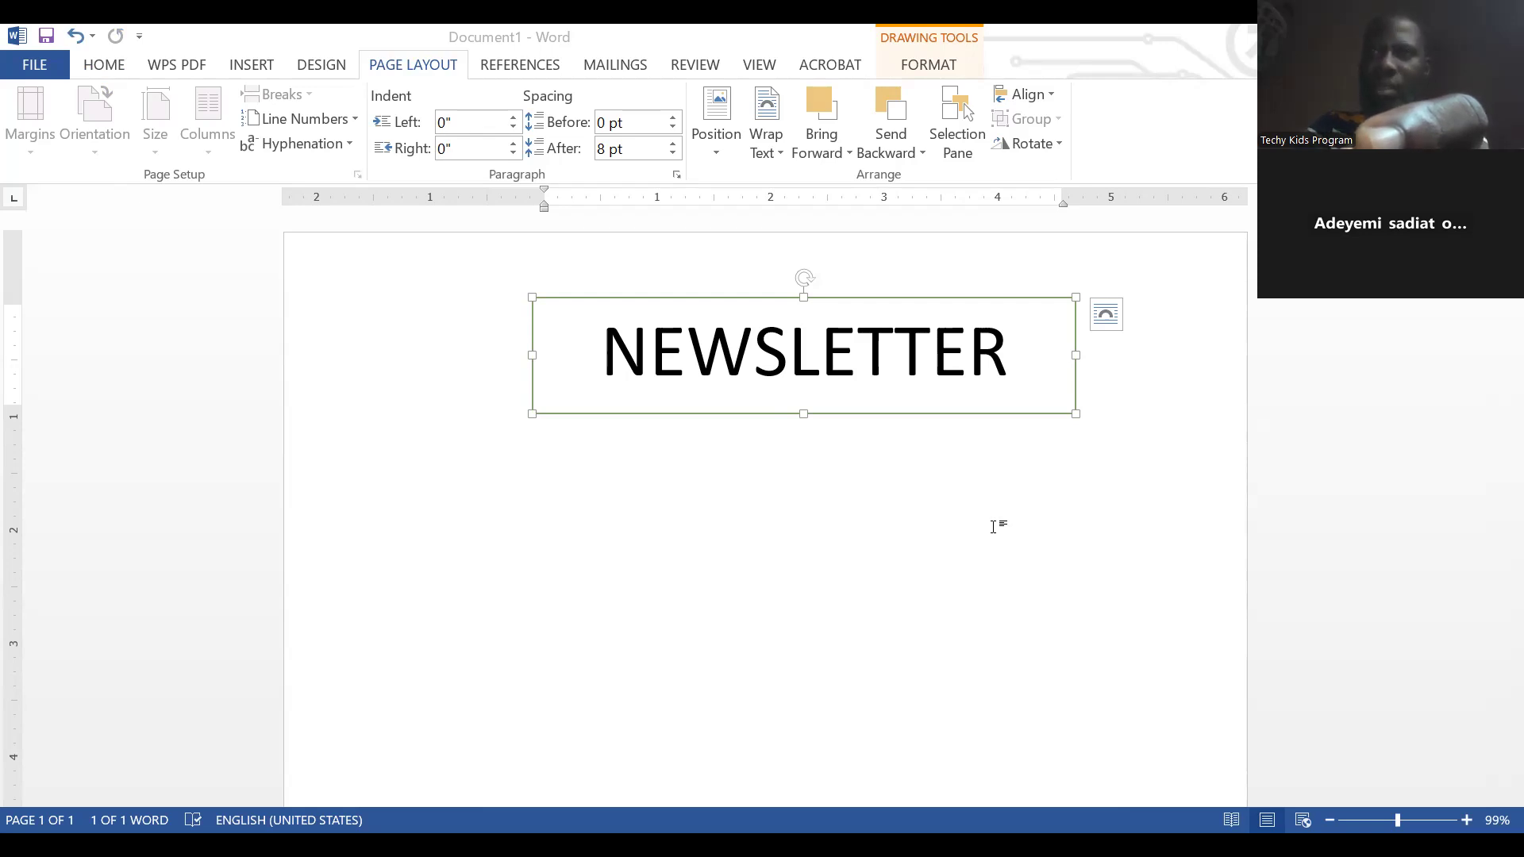
pyautogui.click(993, 527)
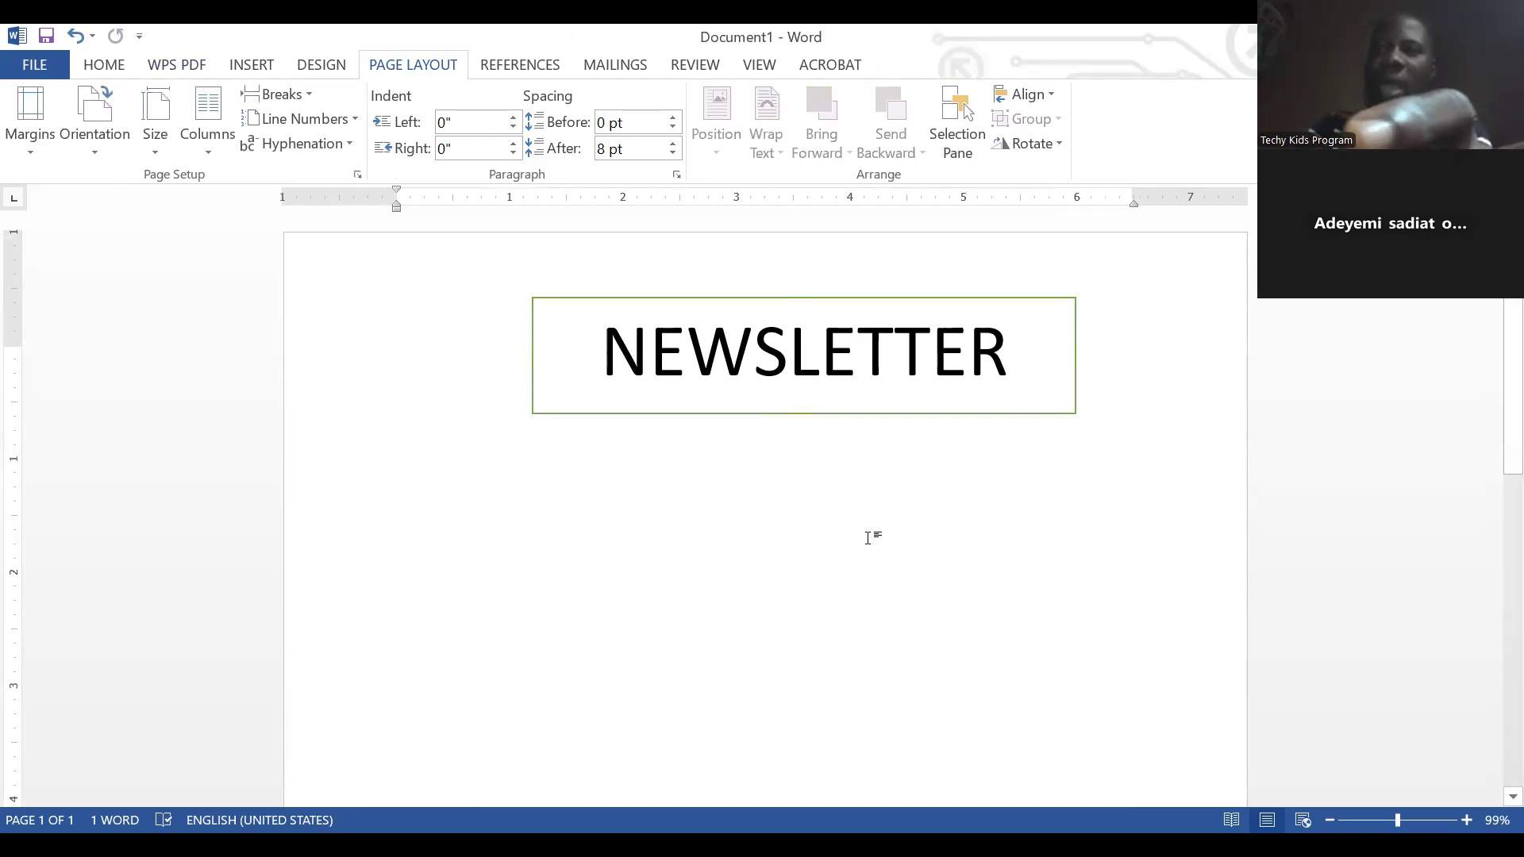
# - Choose the Three preset in the Columns settings for the text below the NEWSLETTER rectangle
pyautogui.click(478, 199)
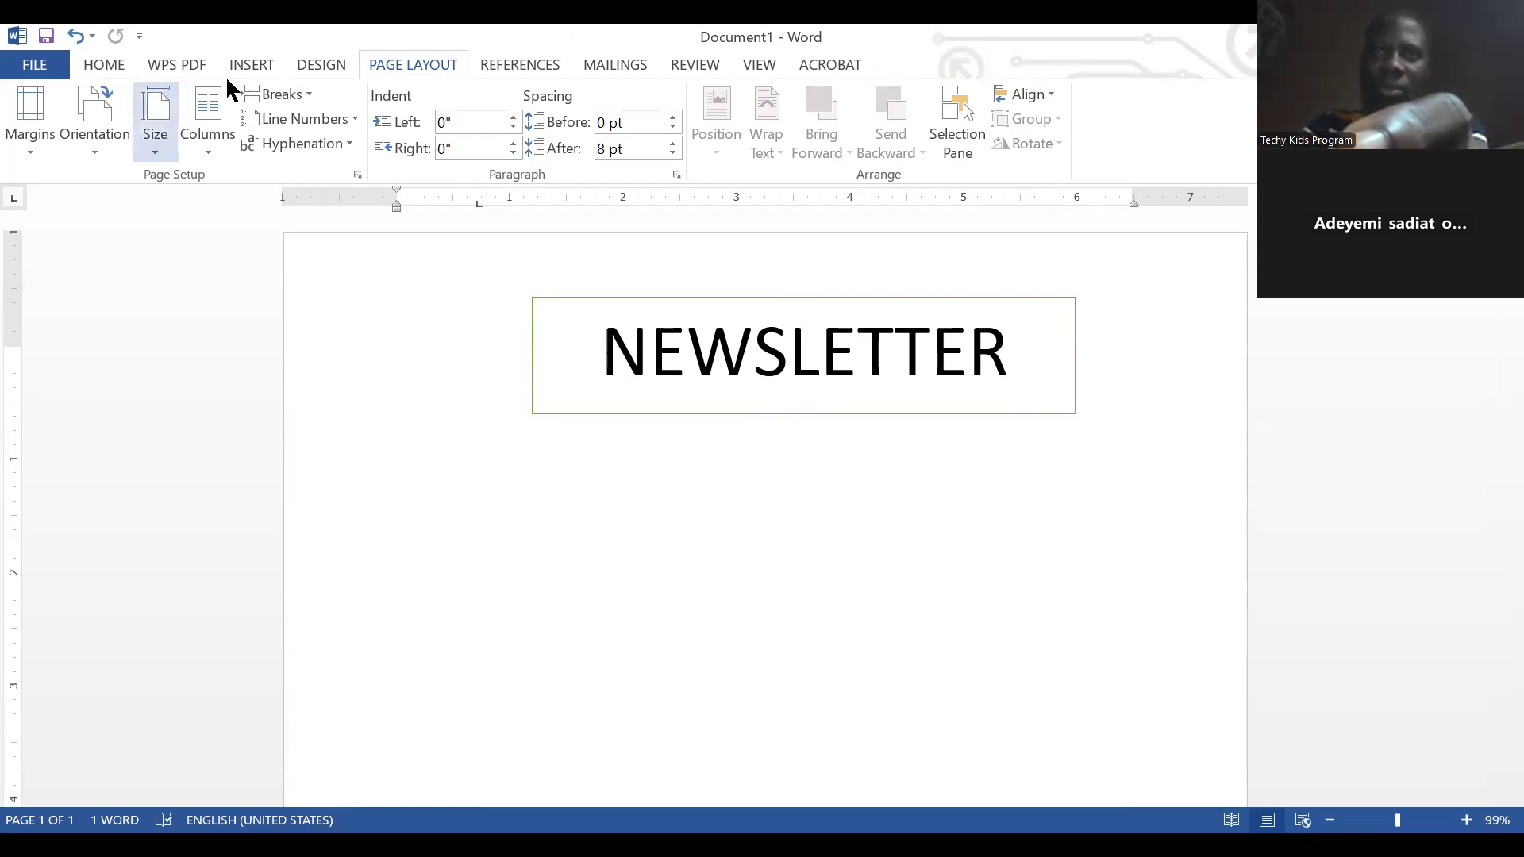
pyautogui.click(215, 152)
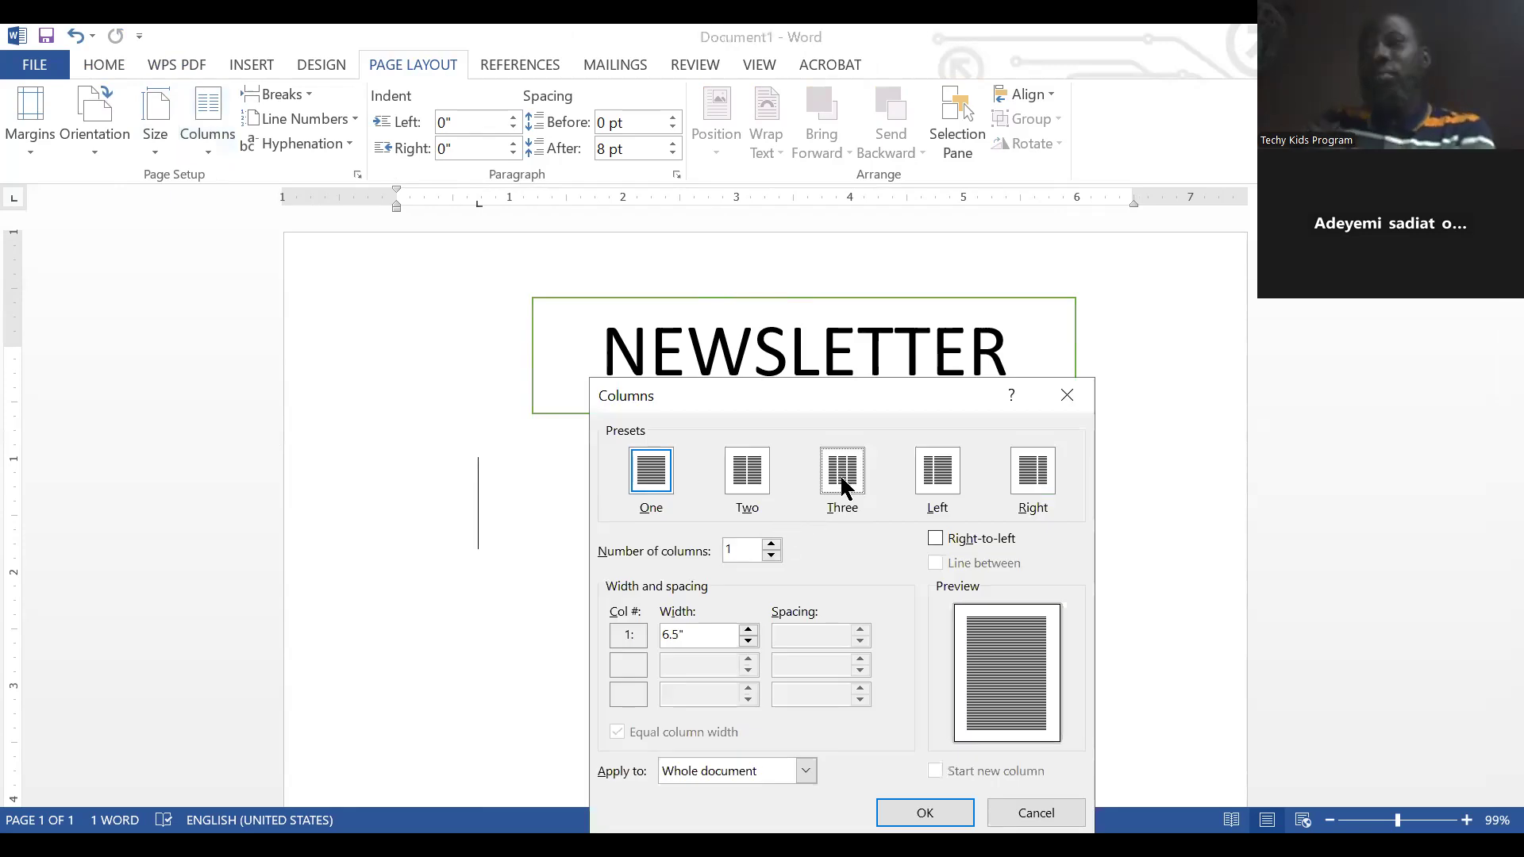
pyautogui.click(844, 481)
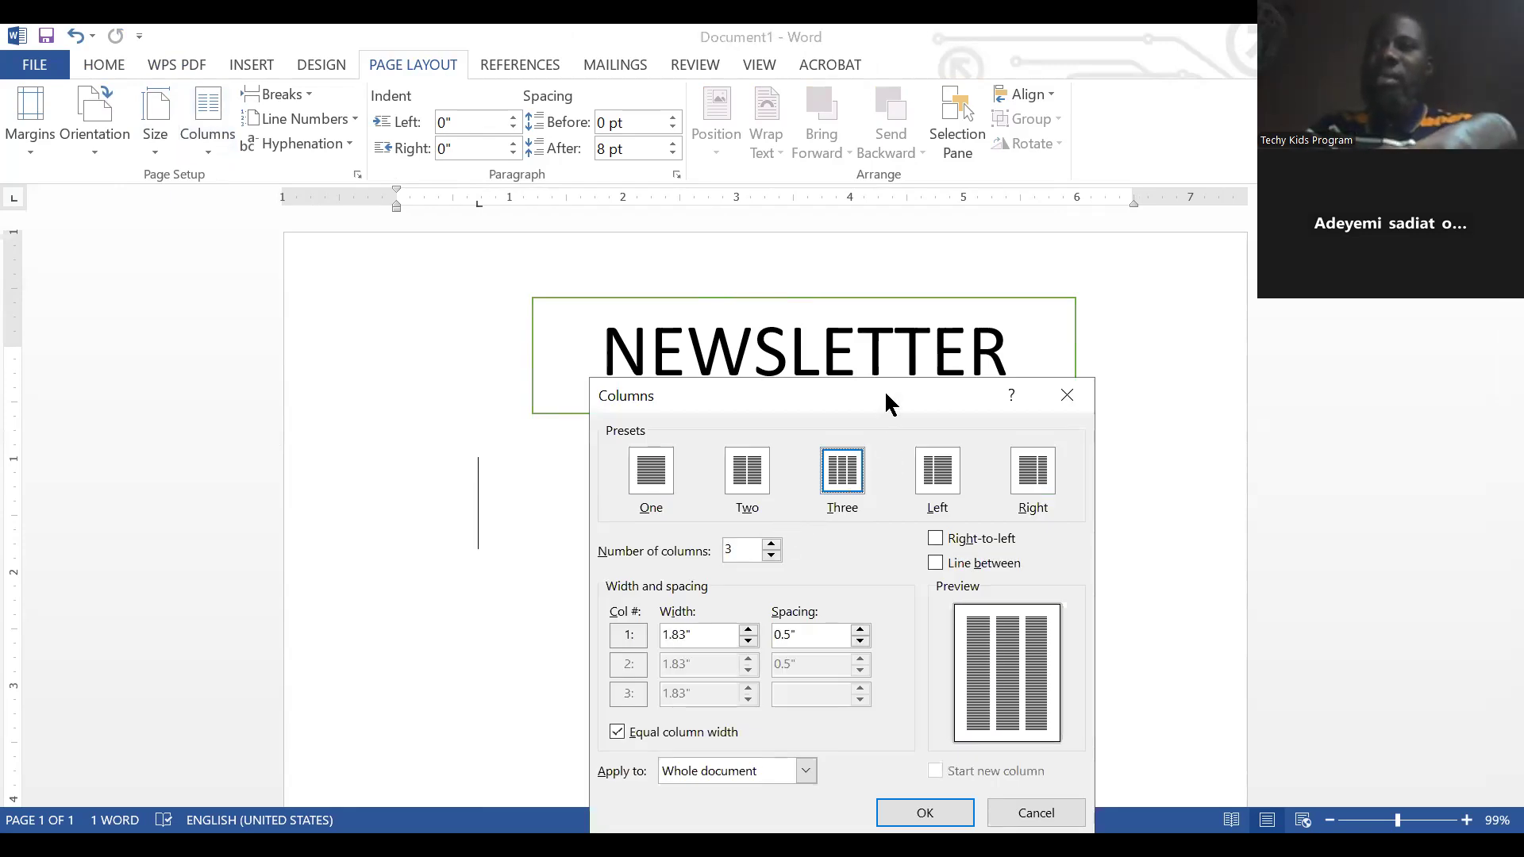
pyautogui.moveTo(891, 390); pyautogui.dragTo(838, 233)
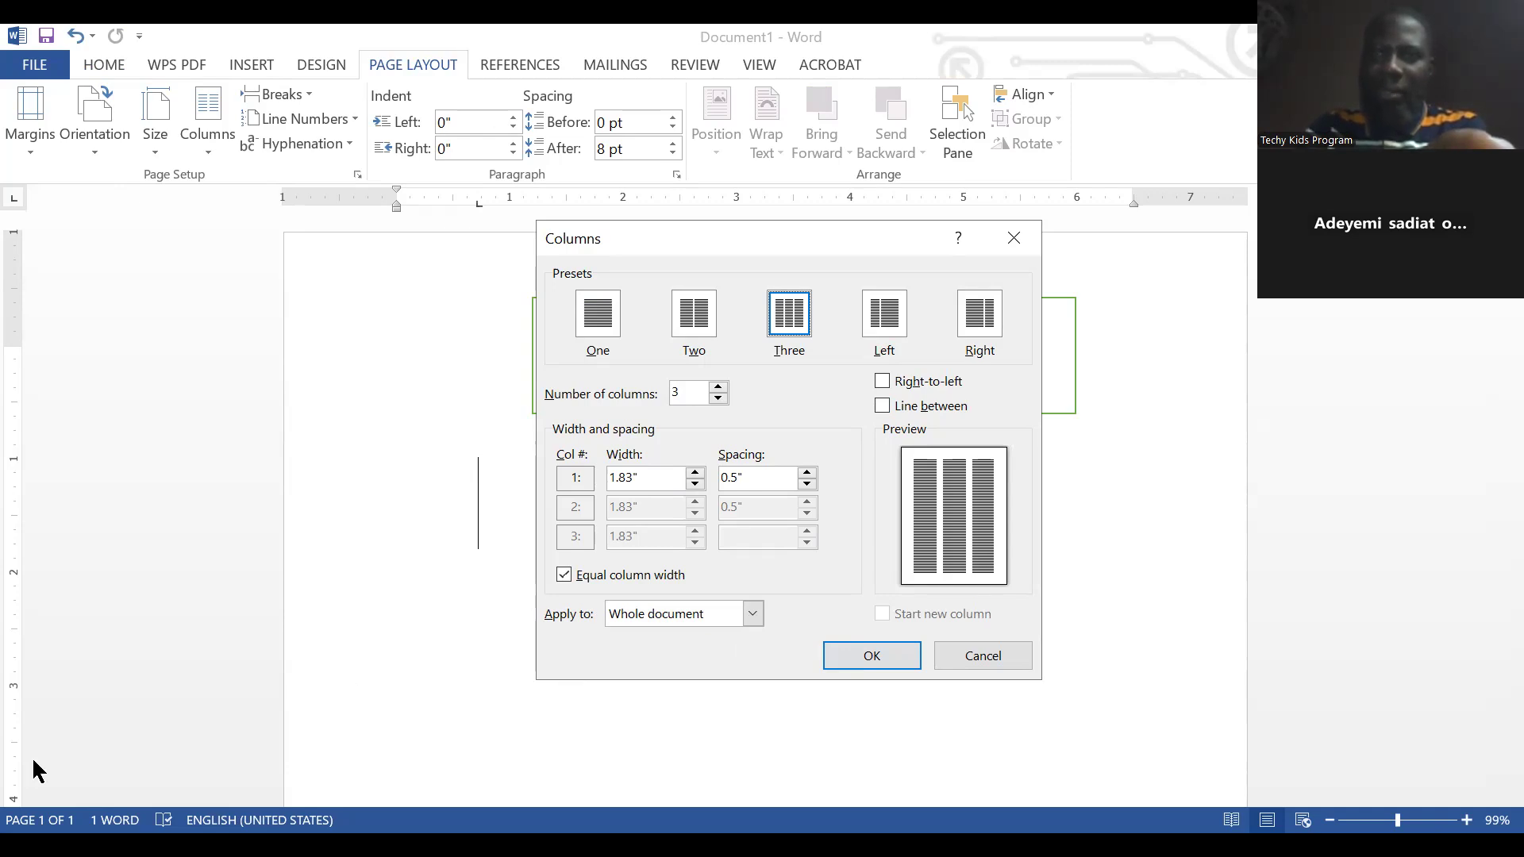
pyautogui.moveTo(748, 644)
pyautogui.mouseDown()
pyautogui.moveTo(582, 589)
pyautogui.moveTo(796, 557)
pyautogui.mouseUp()
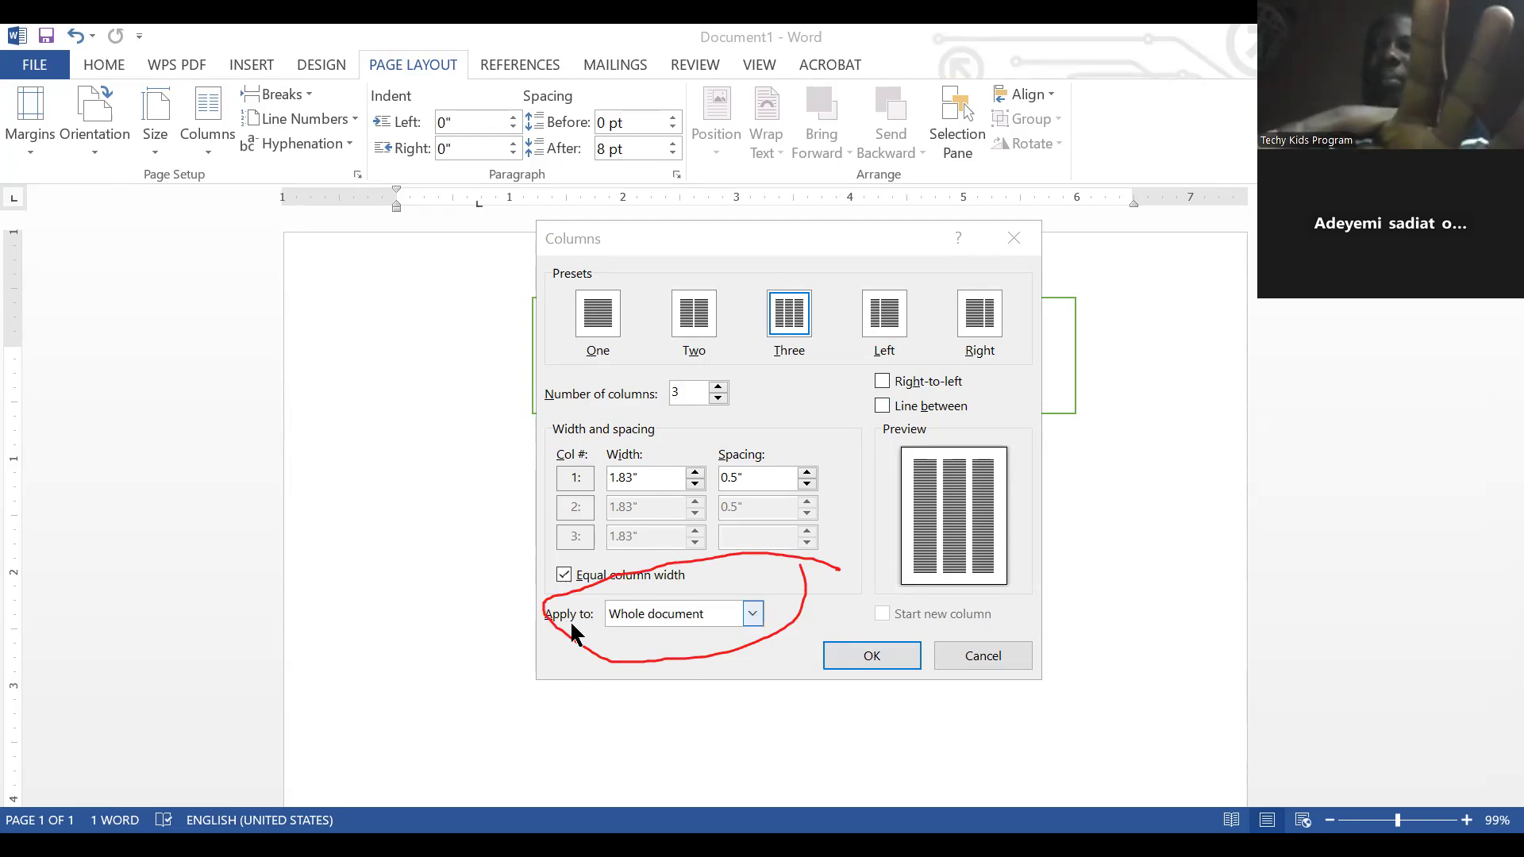
# - Set the three-column layout to apply from this point forward and confirm it
pyautogui.click(754, 618)
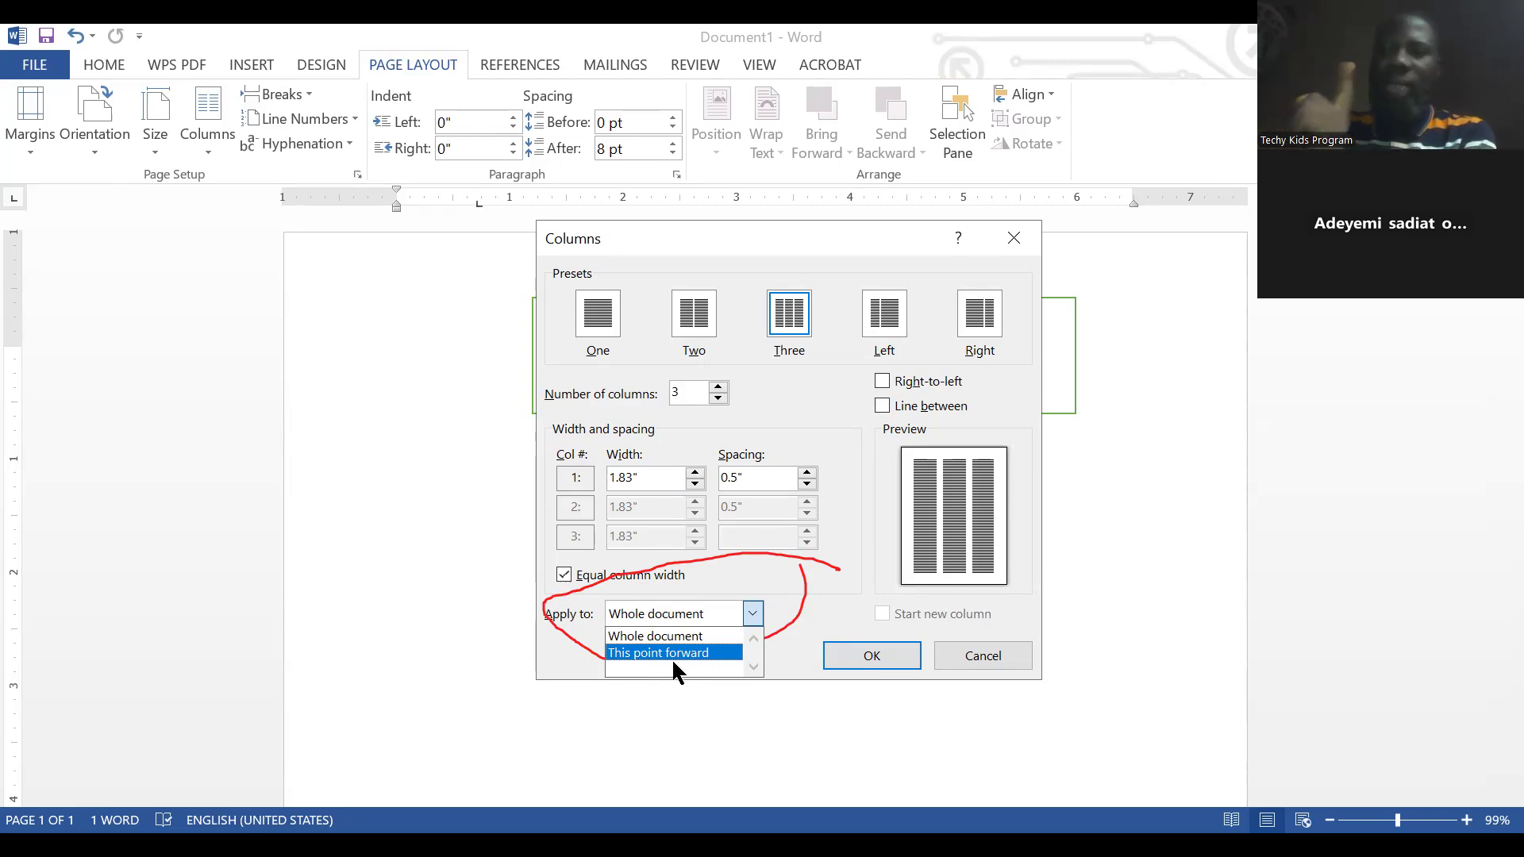
pyautogui.click(672, 655)
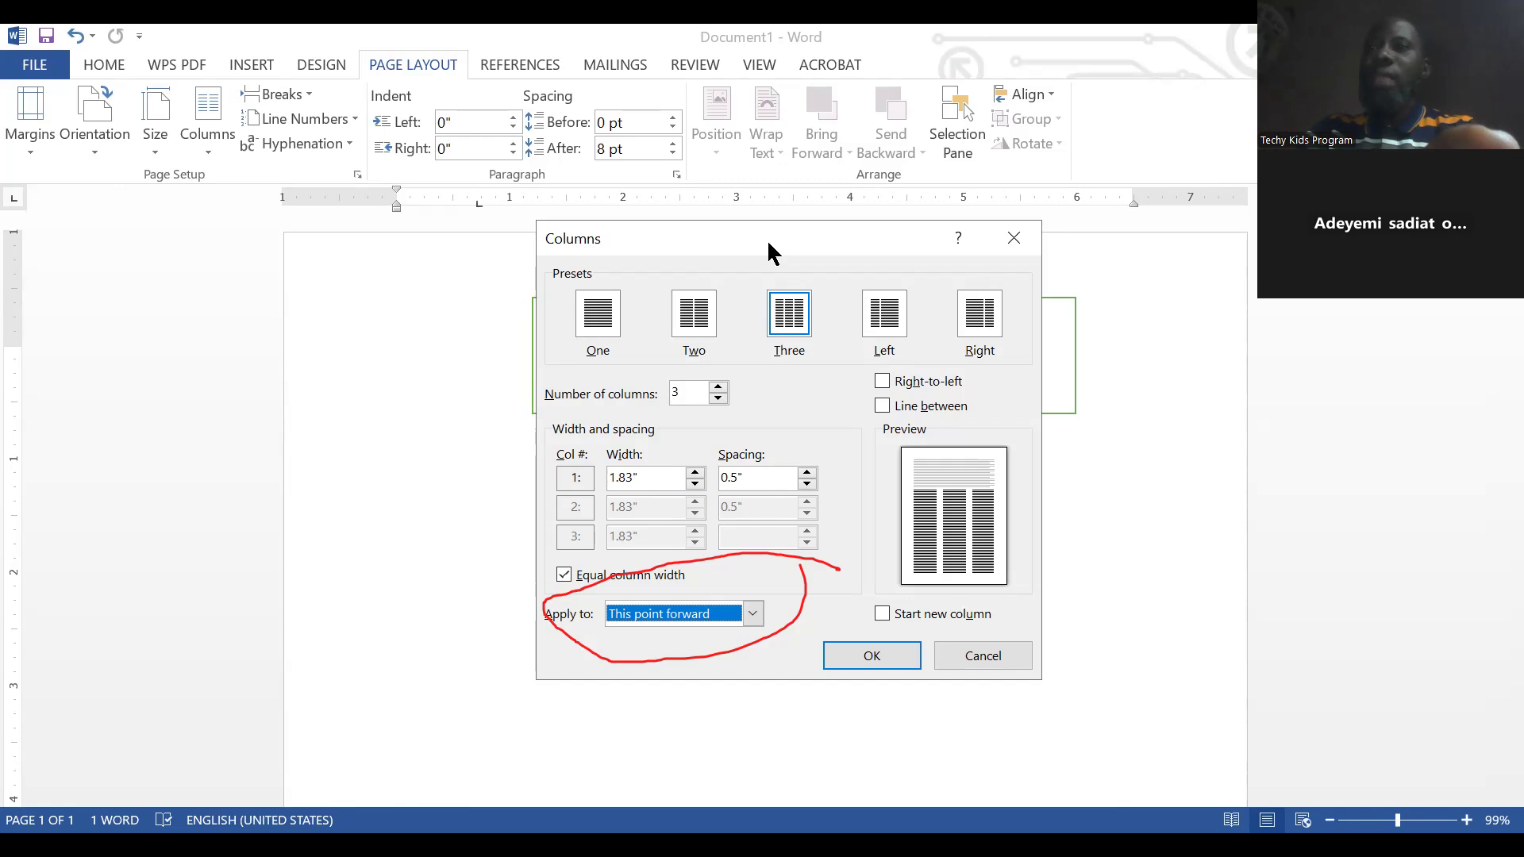
pyautogui.moveTo(767, 240); pyautogui.dragTo(776, 230)
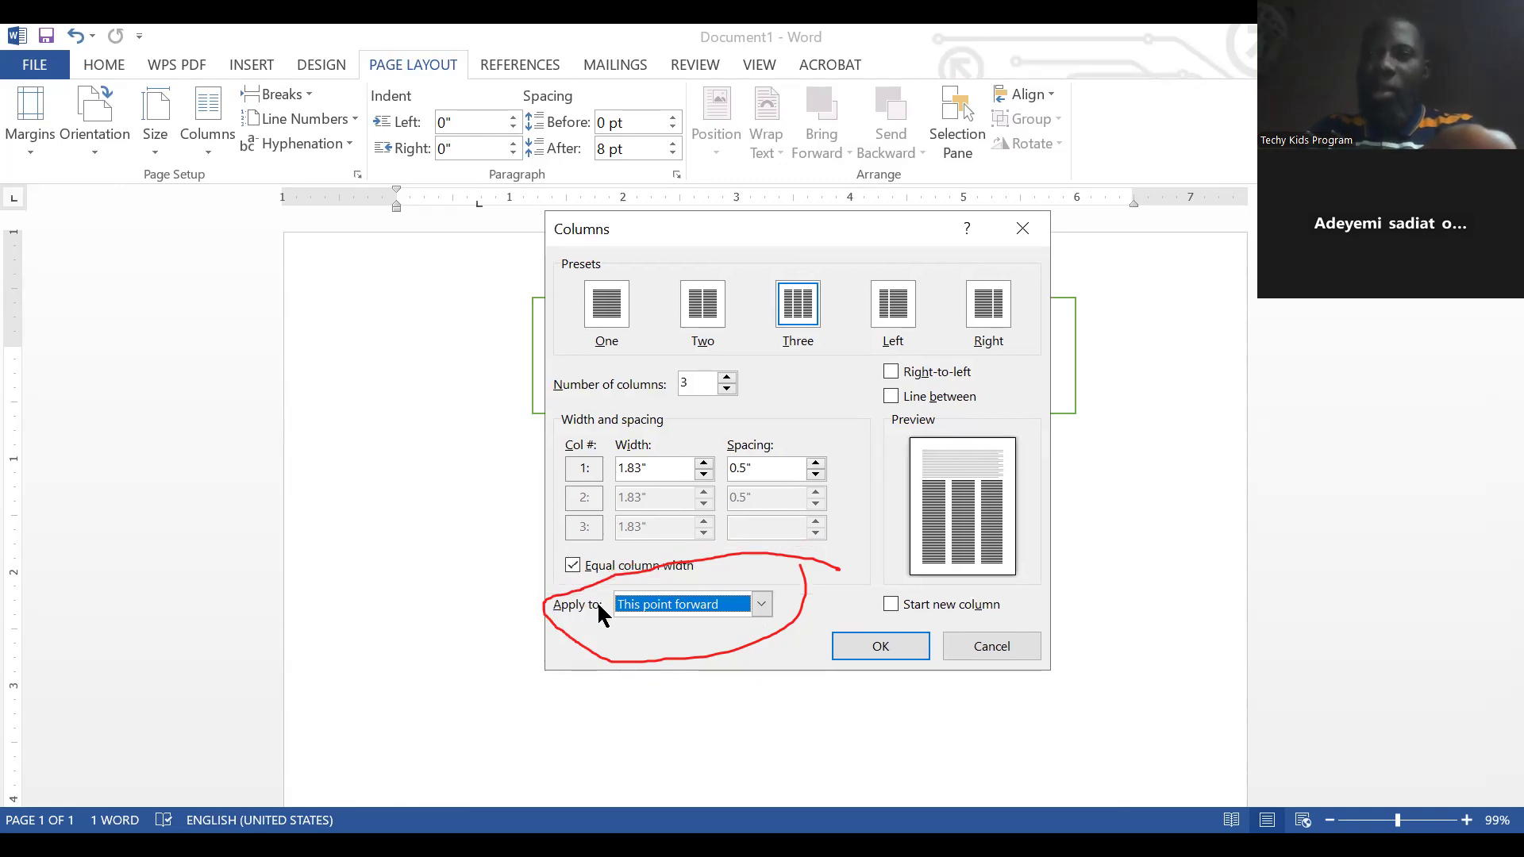
pyautogui.click(759, 602)
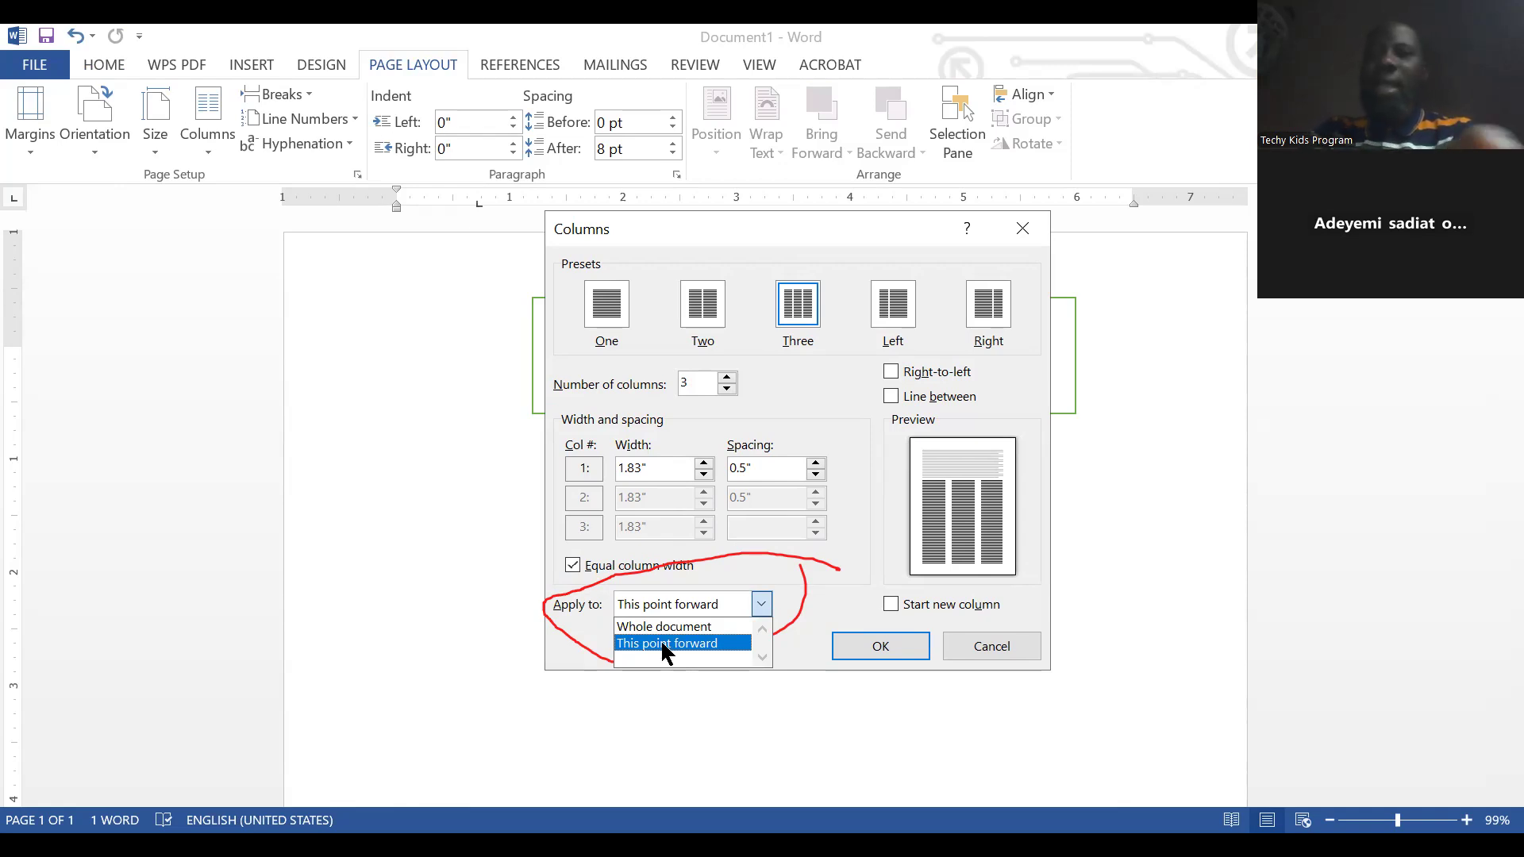
pyautogui.click(660, 641)
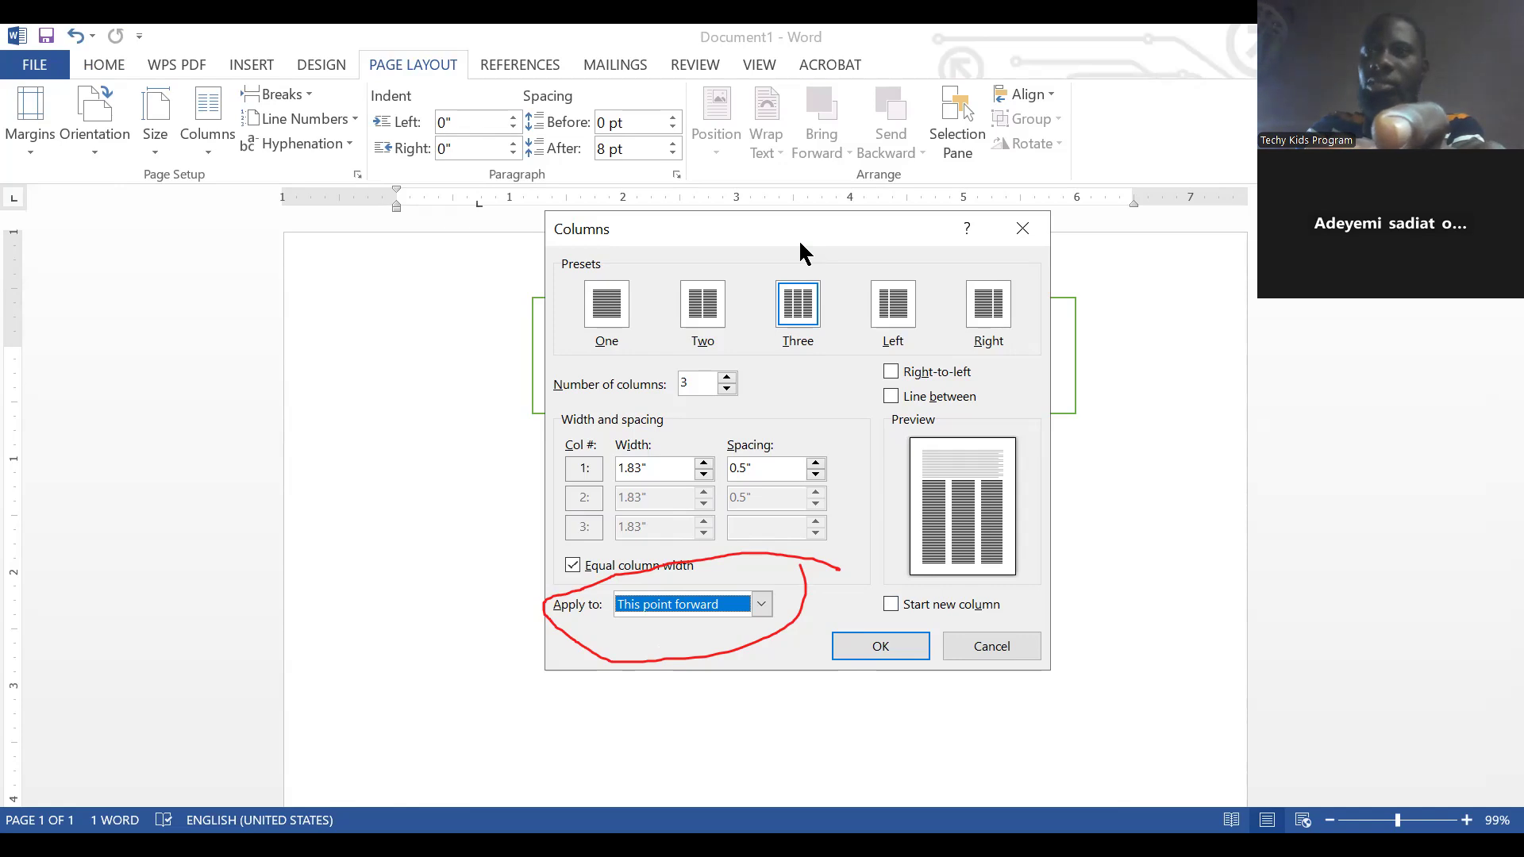
pyautogui.moveTo(799, 242); pyautogui.dragTo(821, 508)
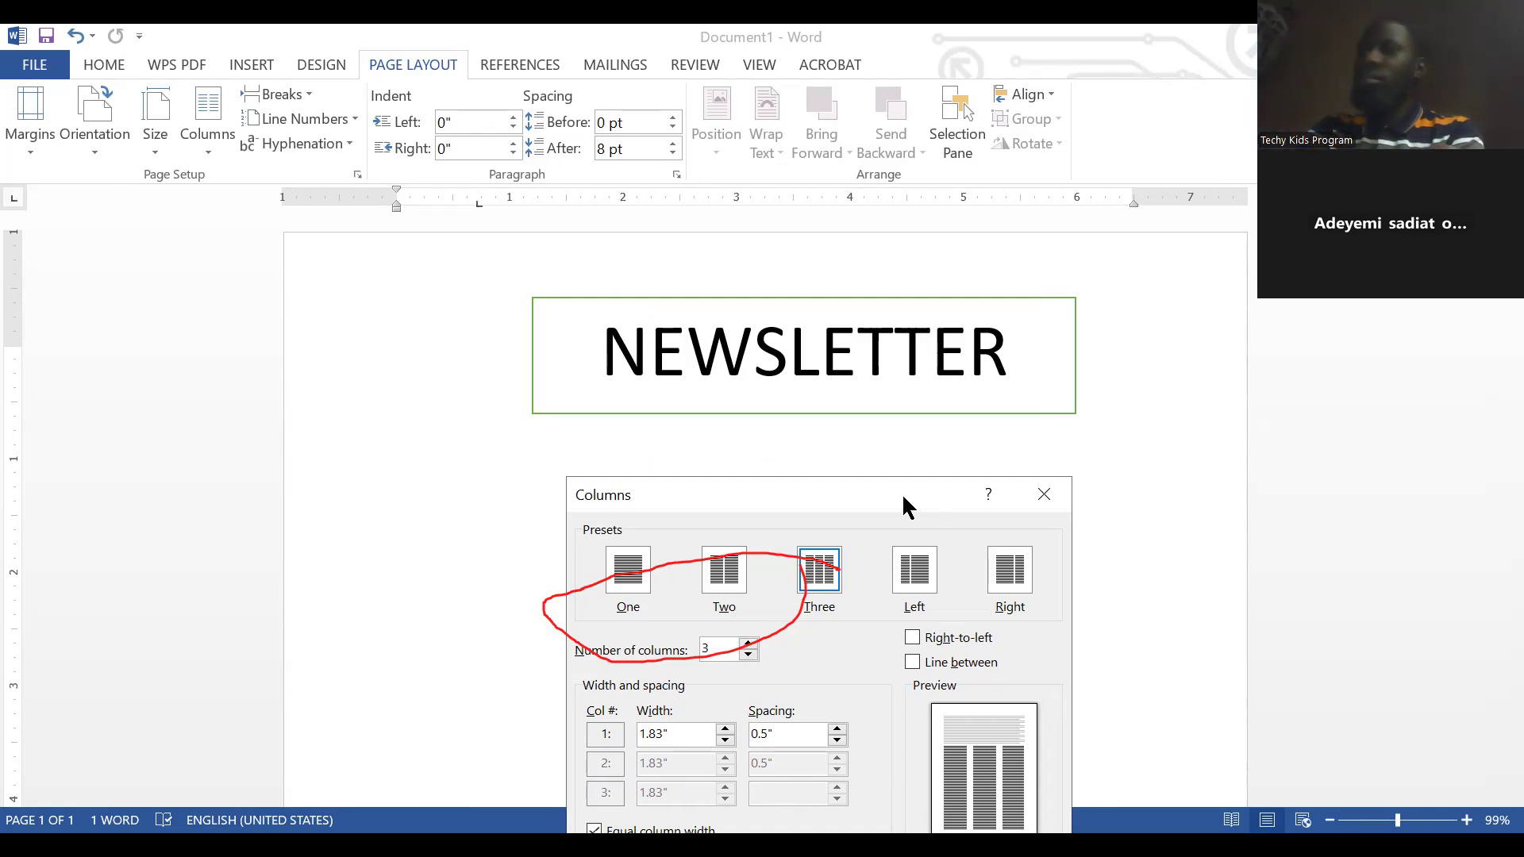
pyautogui.moveTo(905, 508); pyautogui.dragTo(905, 253)
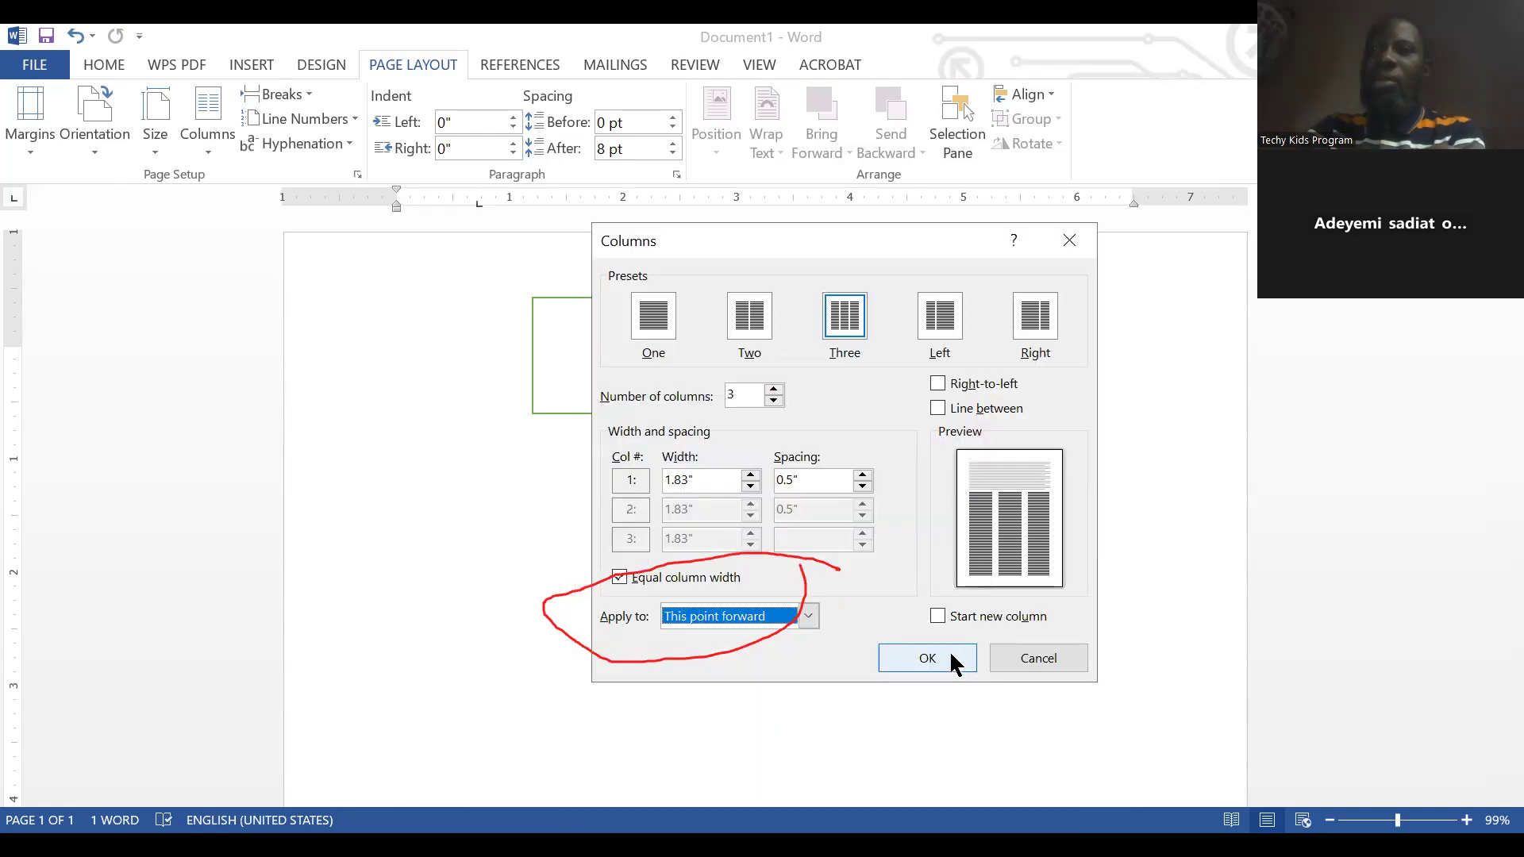
pyautogui.click(945, 657)
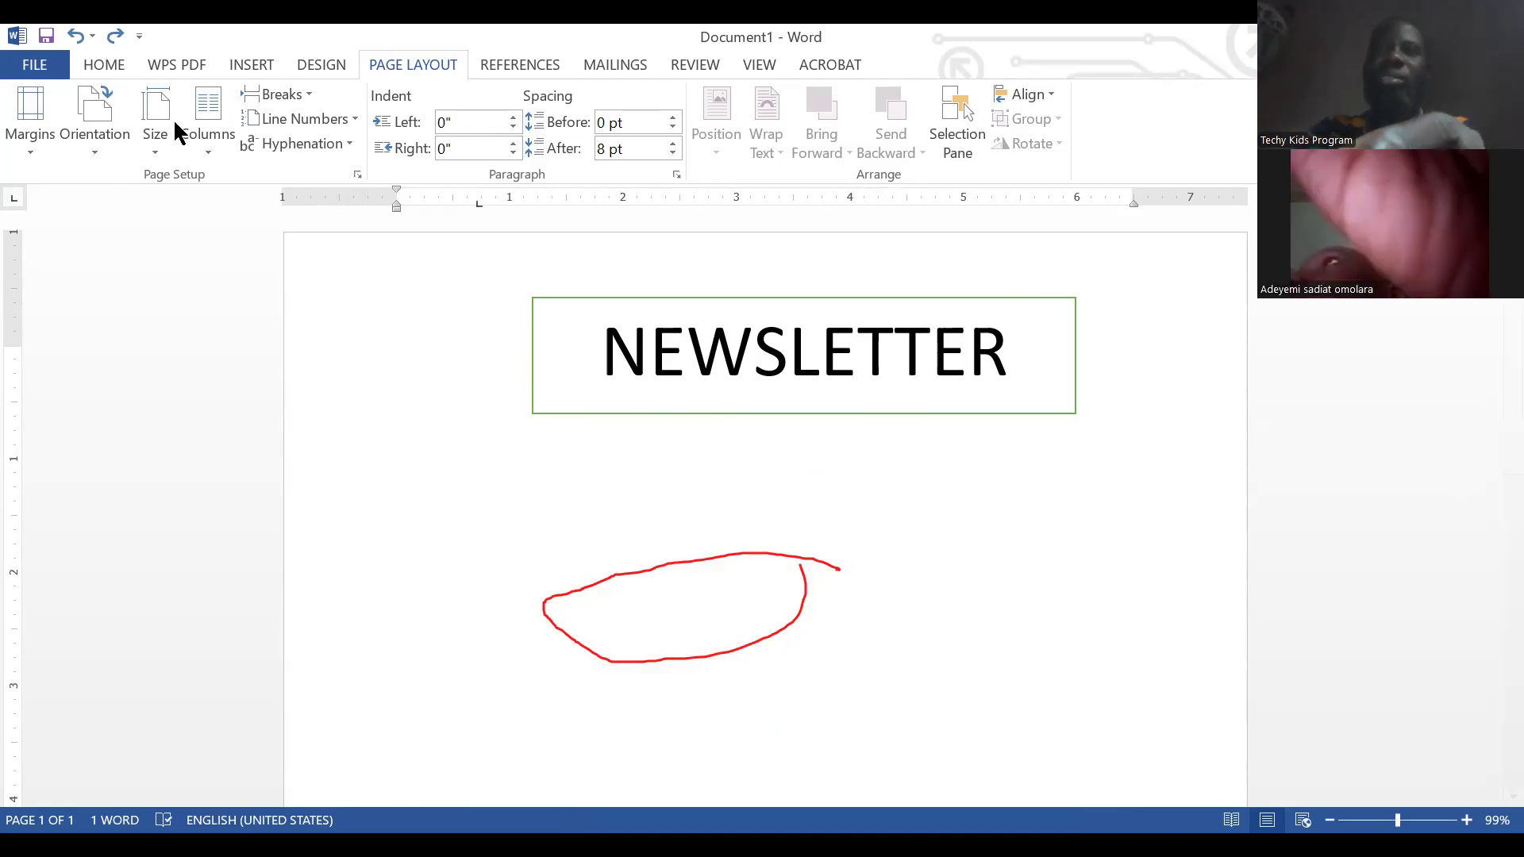
# - Apply the Three column preset to the whole document through the detailed Columns settings
pyautogui.click(199, 154)
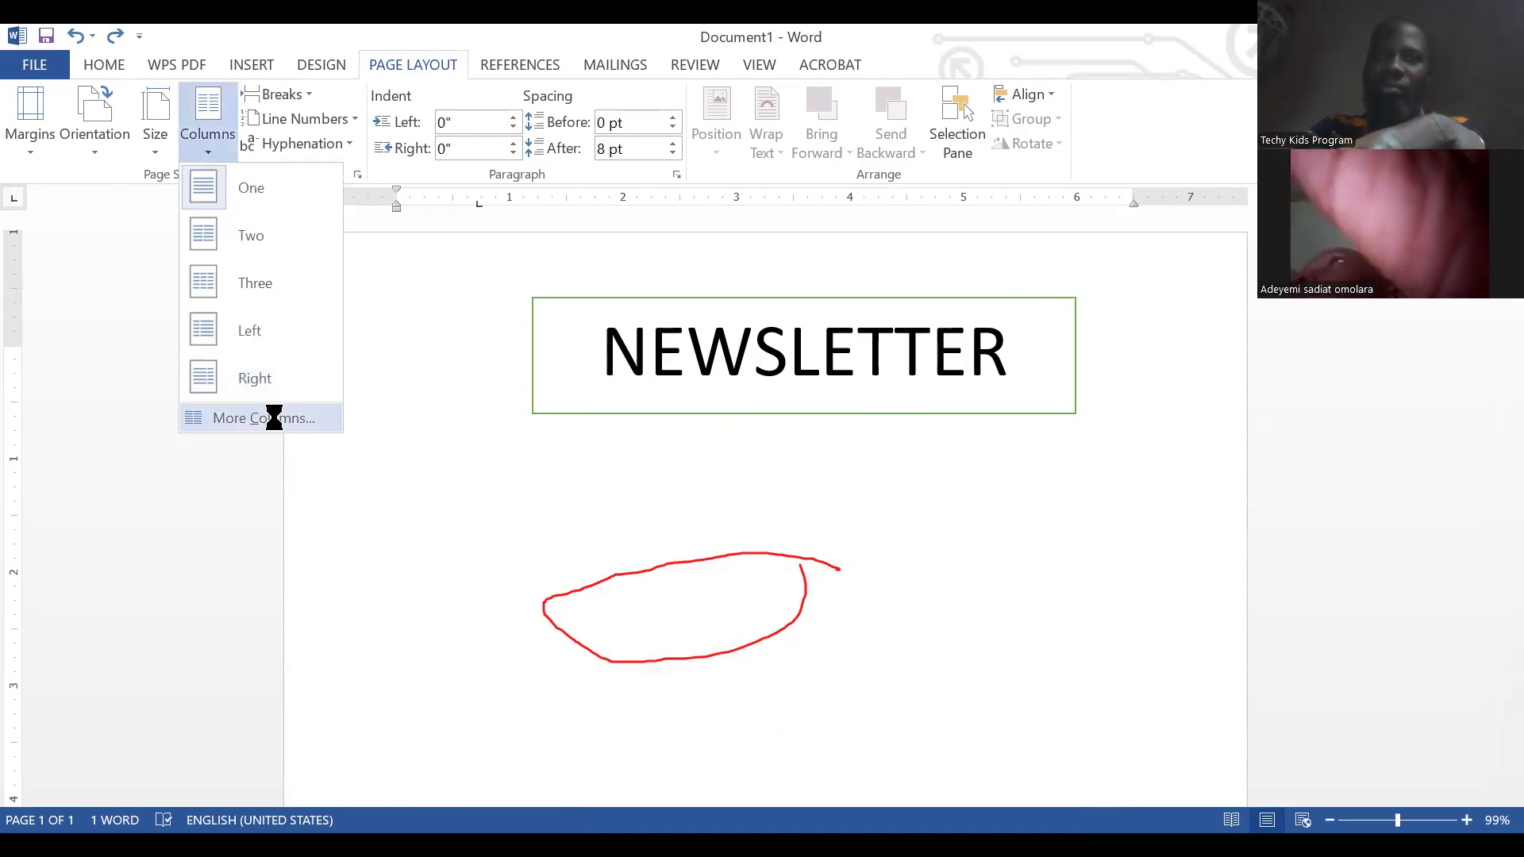
pyautogui.click(263, 418)
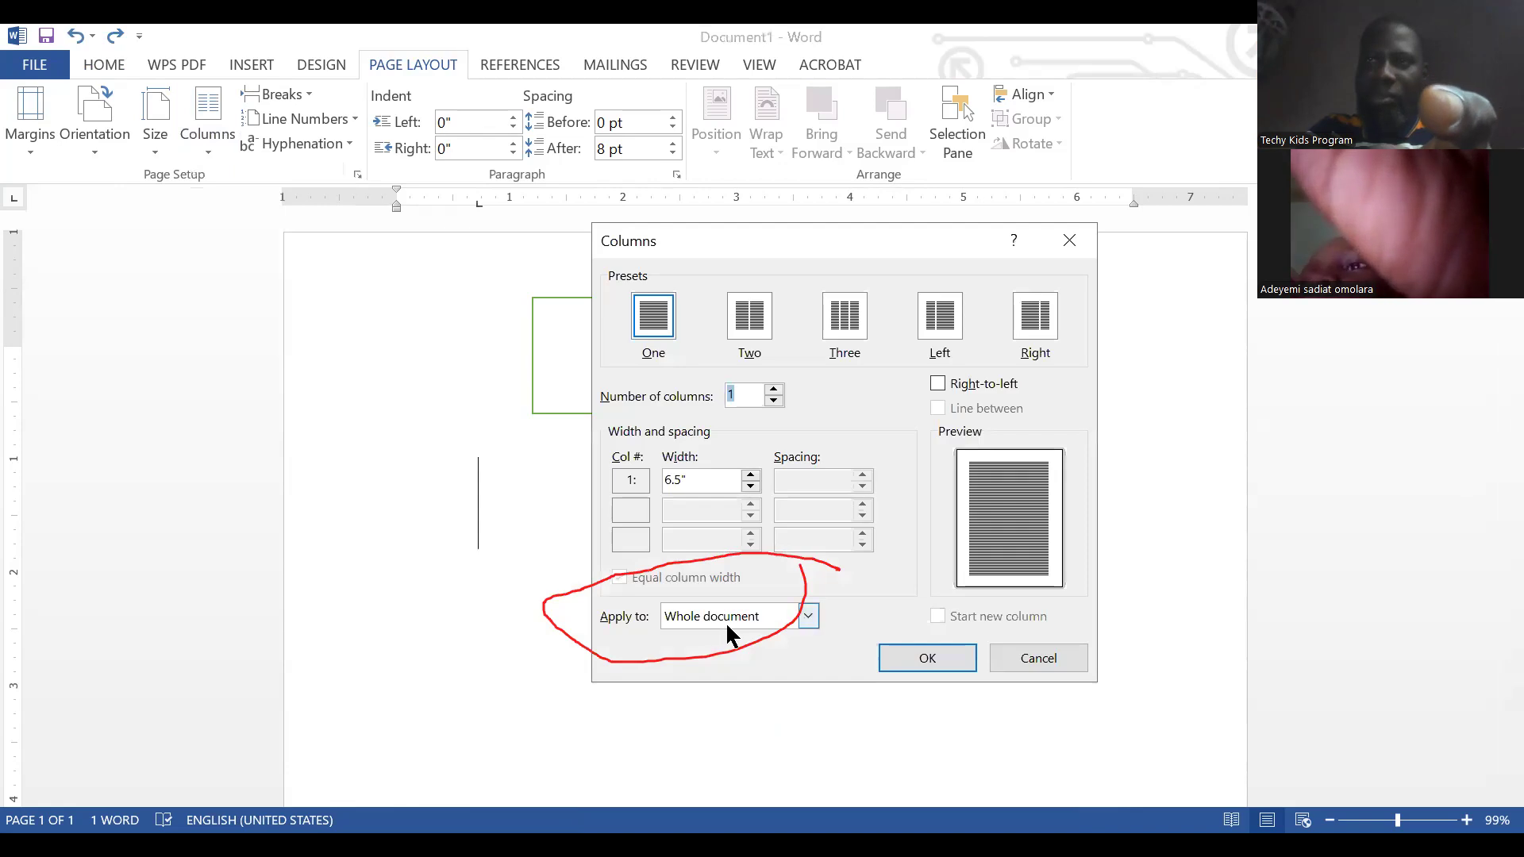
pyautogui.click(846, 322)
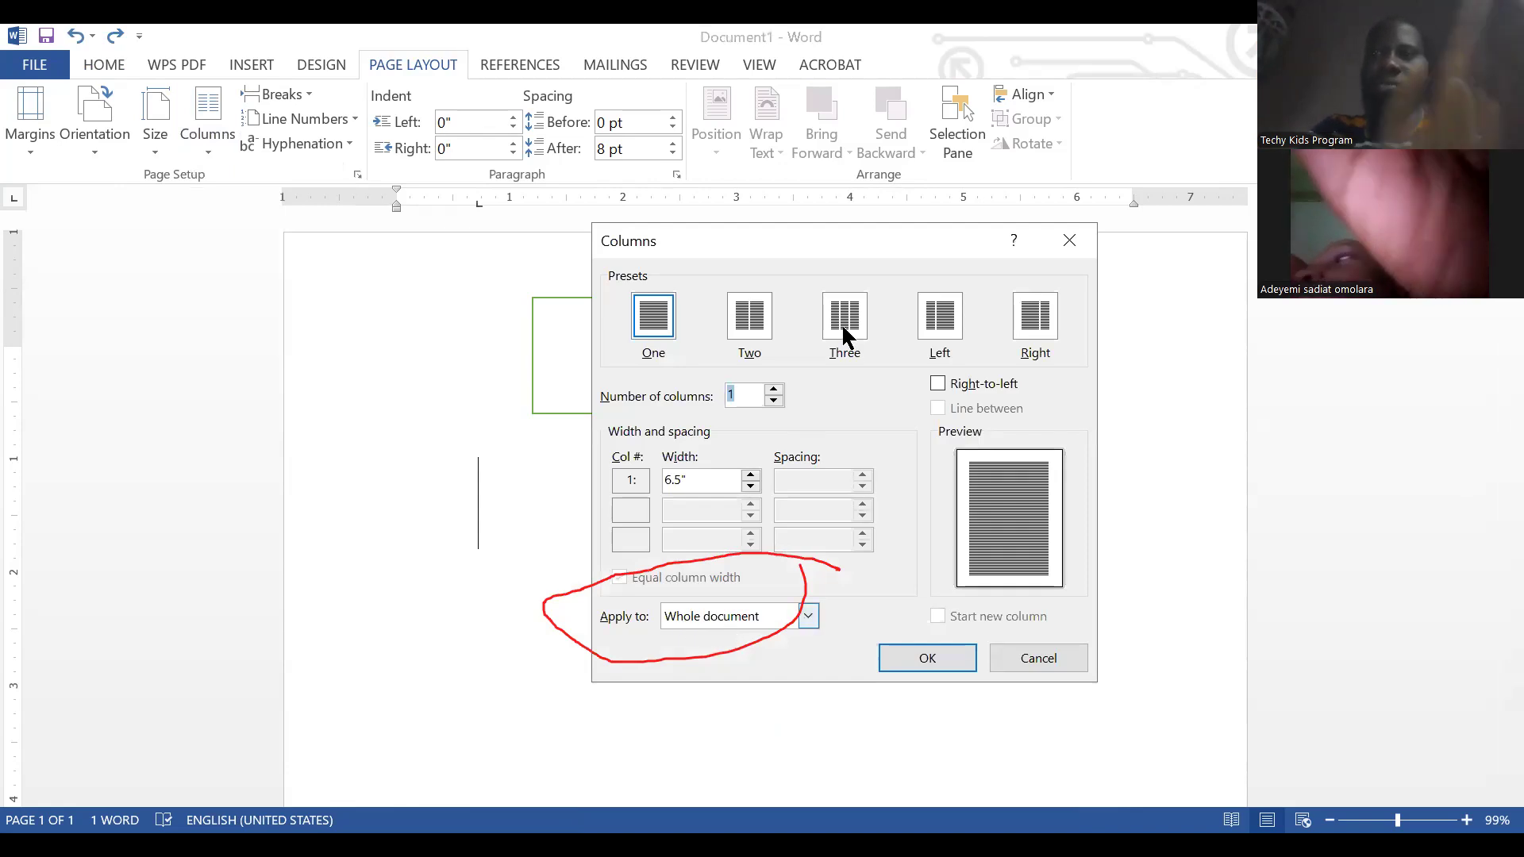
pyautogui.click(940, 658)
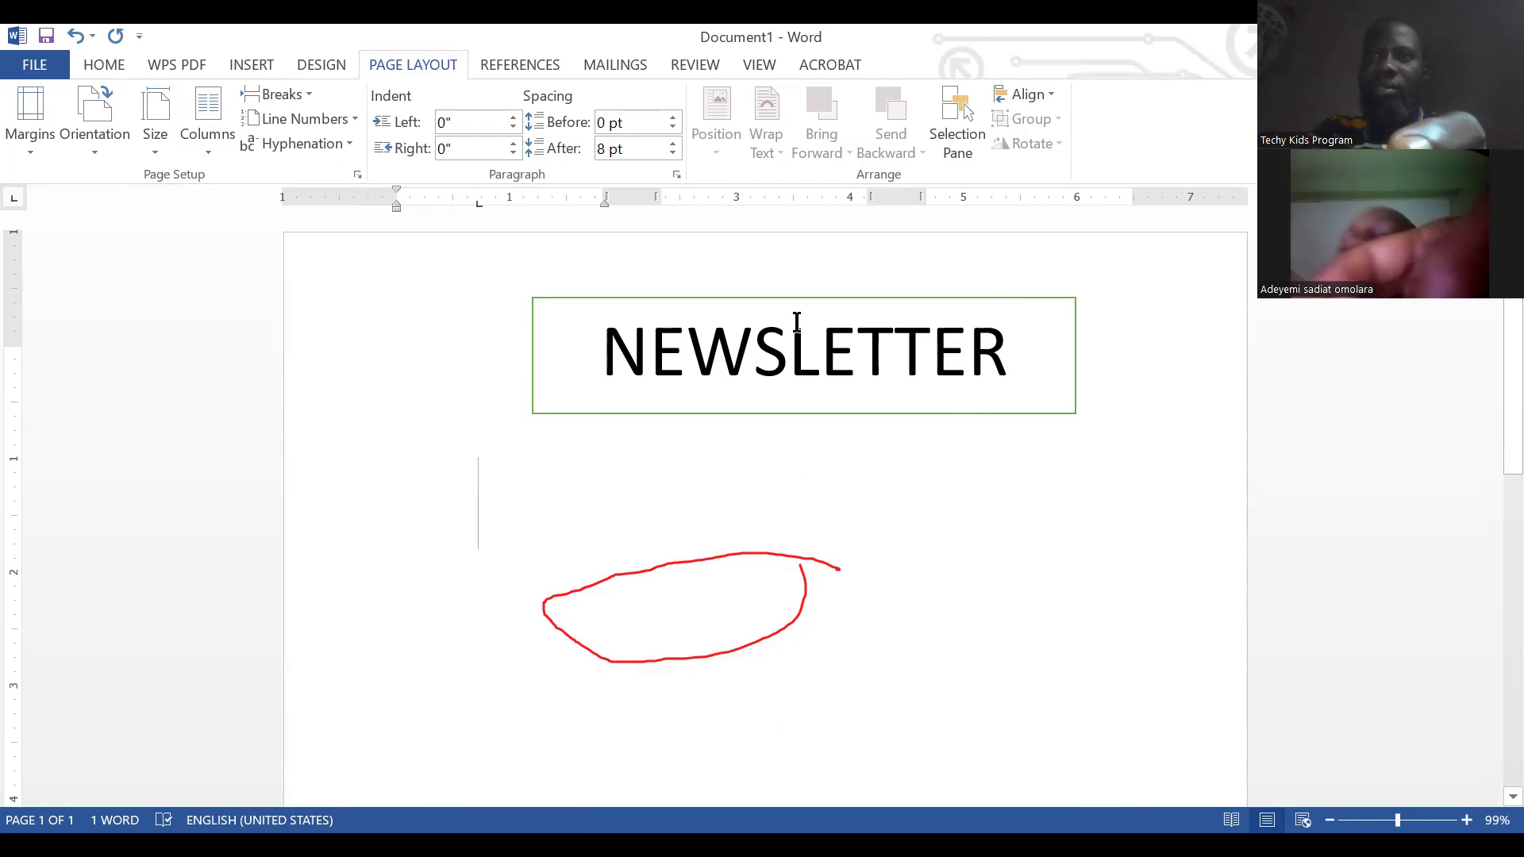
# - Place the insertion point below the NEWSLETTER rectangle and reapply the three-column layout from this point forward
pyautogui.click(813, 304)
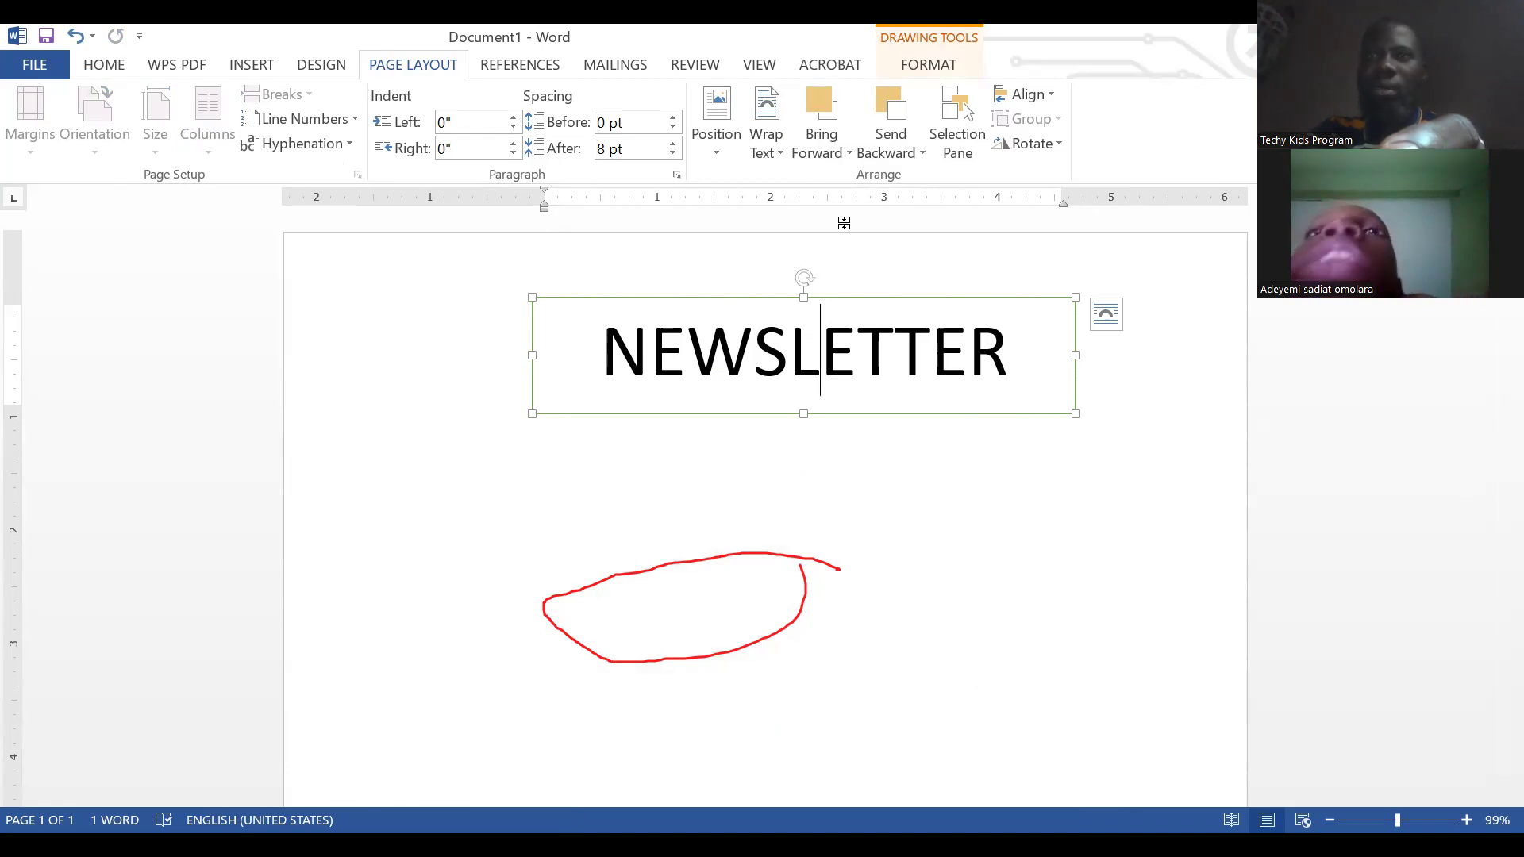
pyautogui.click(844, 521)
pyautogui.click(207, 127)
pyautogui.click(294, 417)
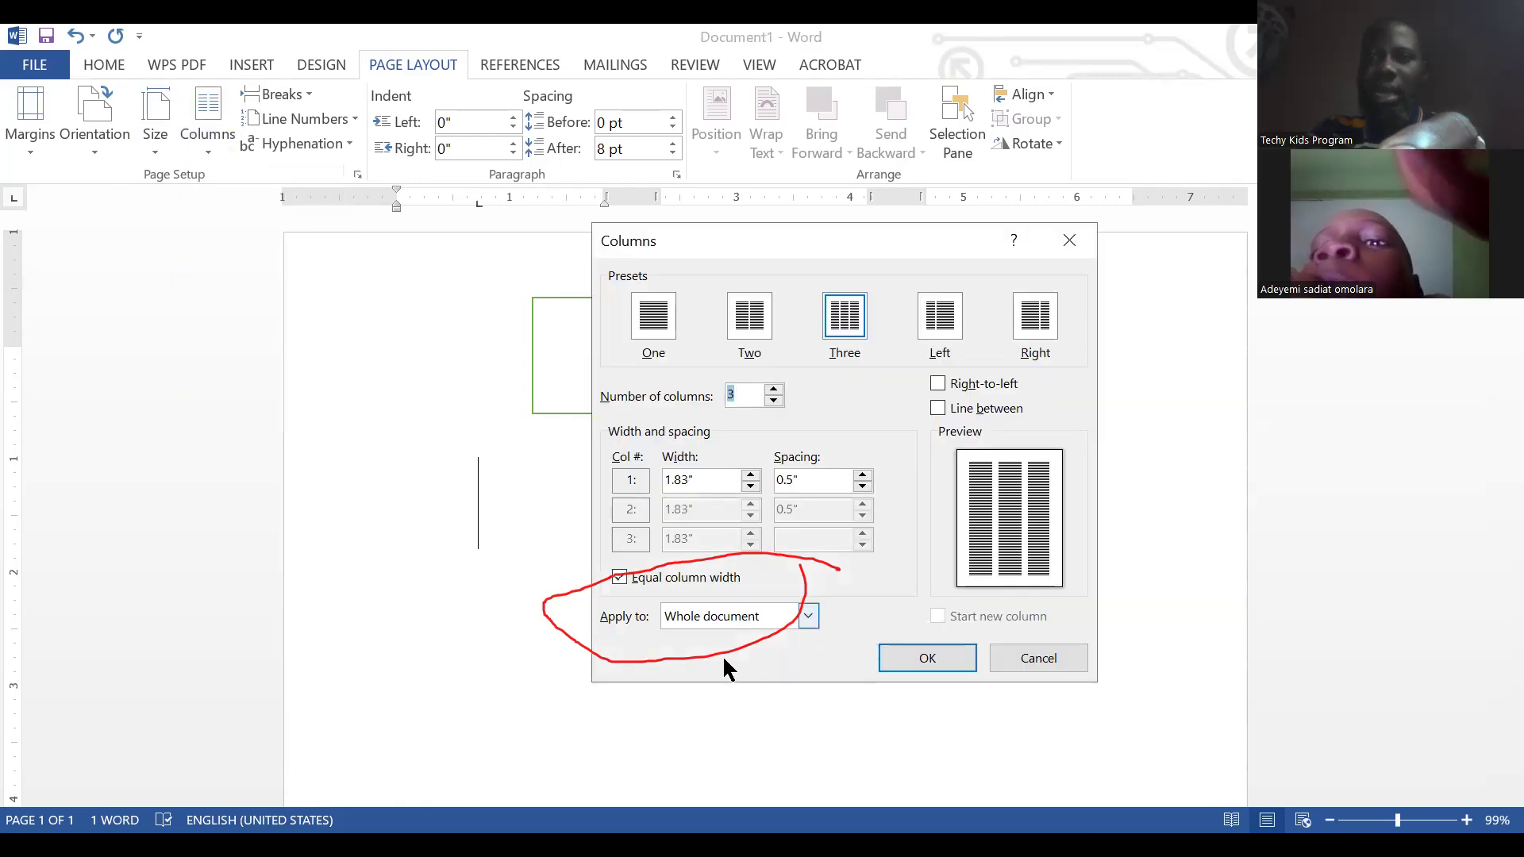
pyautogui.click(724, 618)
pyautogui.click(724, 656)
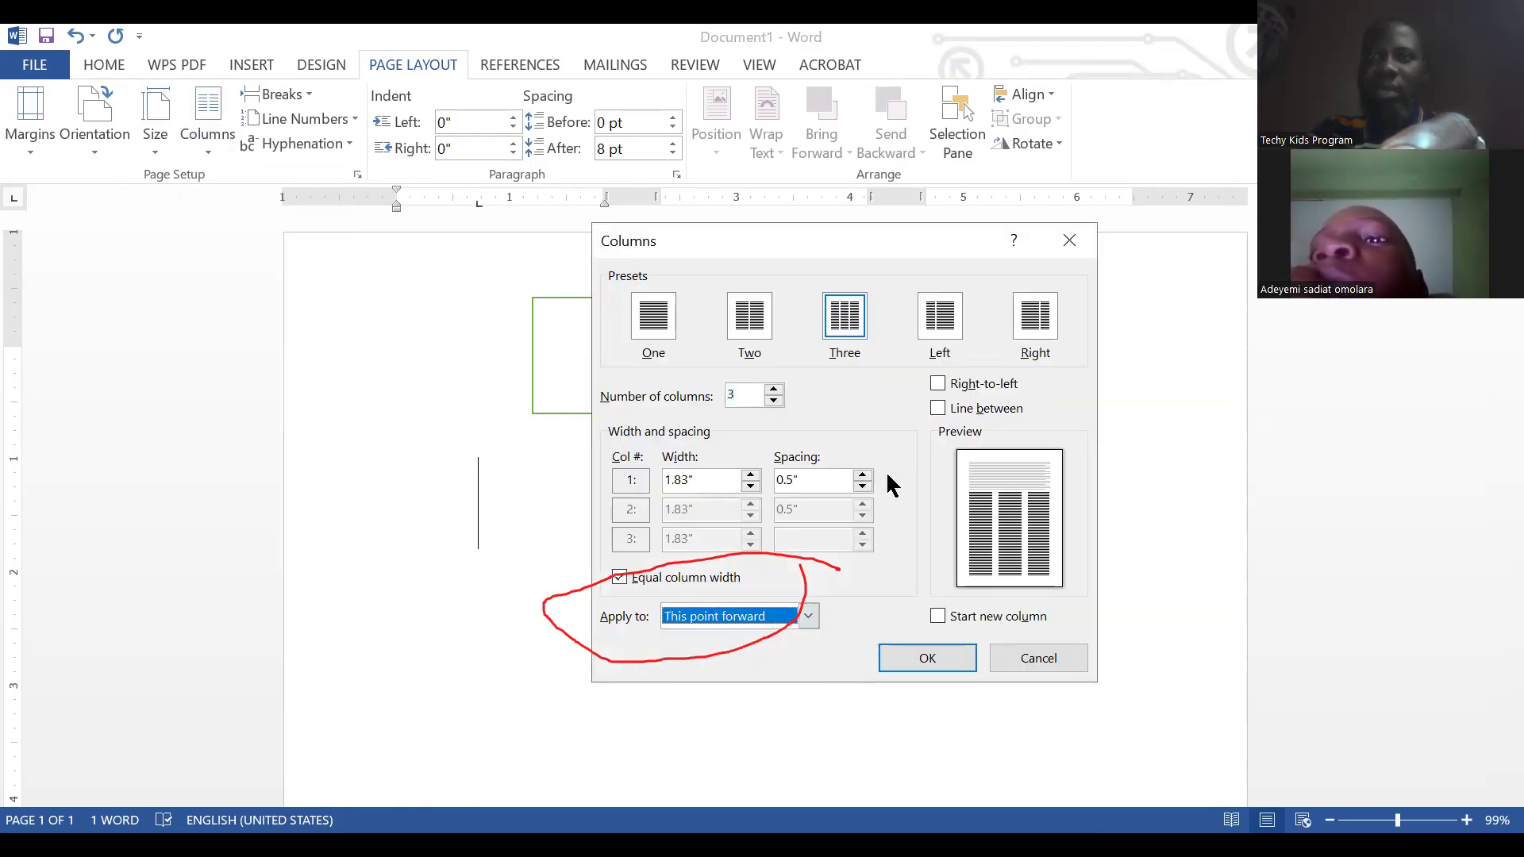
pyautogui.click(935, 659)
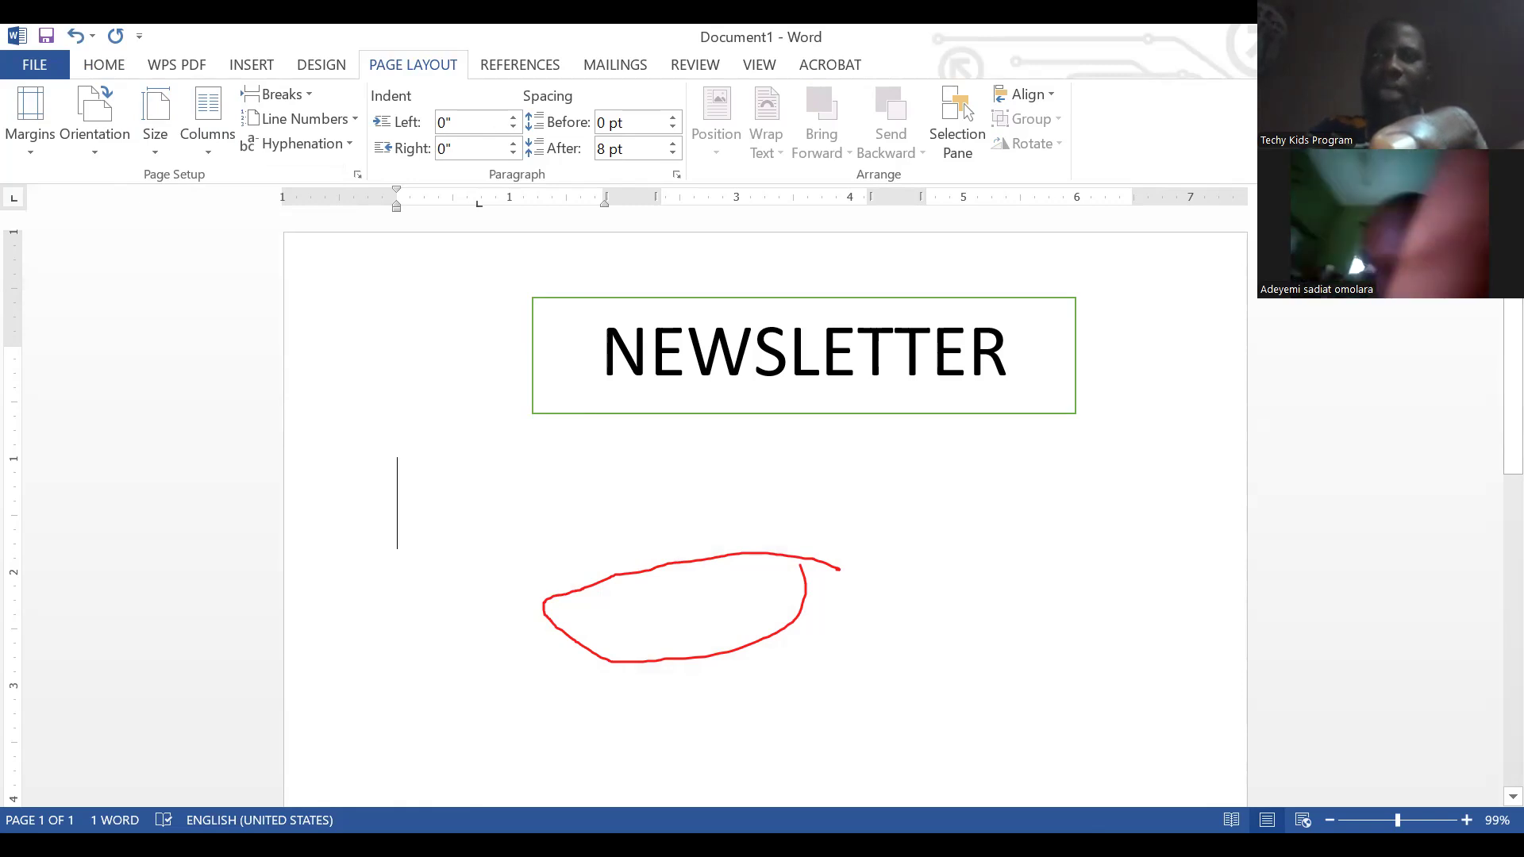
# - Insert the Welcome Message heading and its paragraph about Techy Kids Online Program in the first column
pyautogui.write('Welcome Message We are excited to welcome parents and students to another impactful month of learning at Techy Kids Online Program. Our mission remains clear: helping children move from being technology users to confident technology creators.')
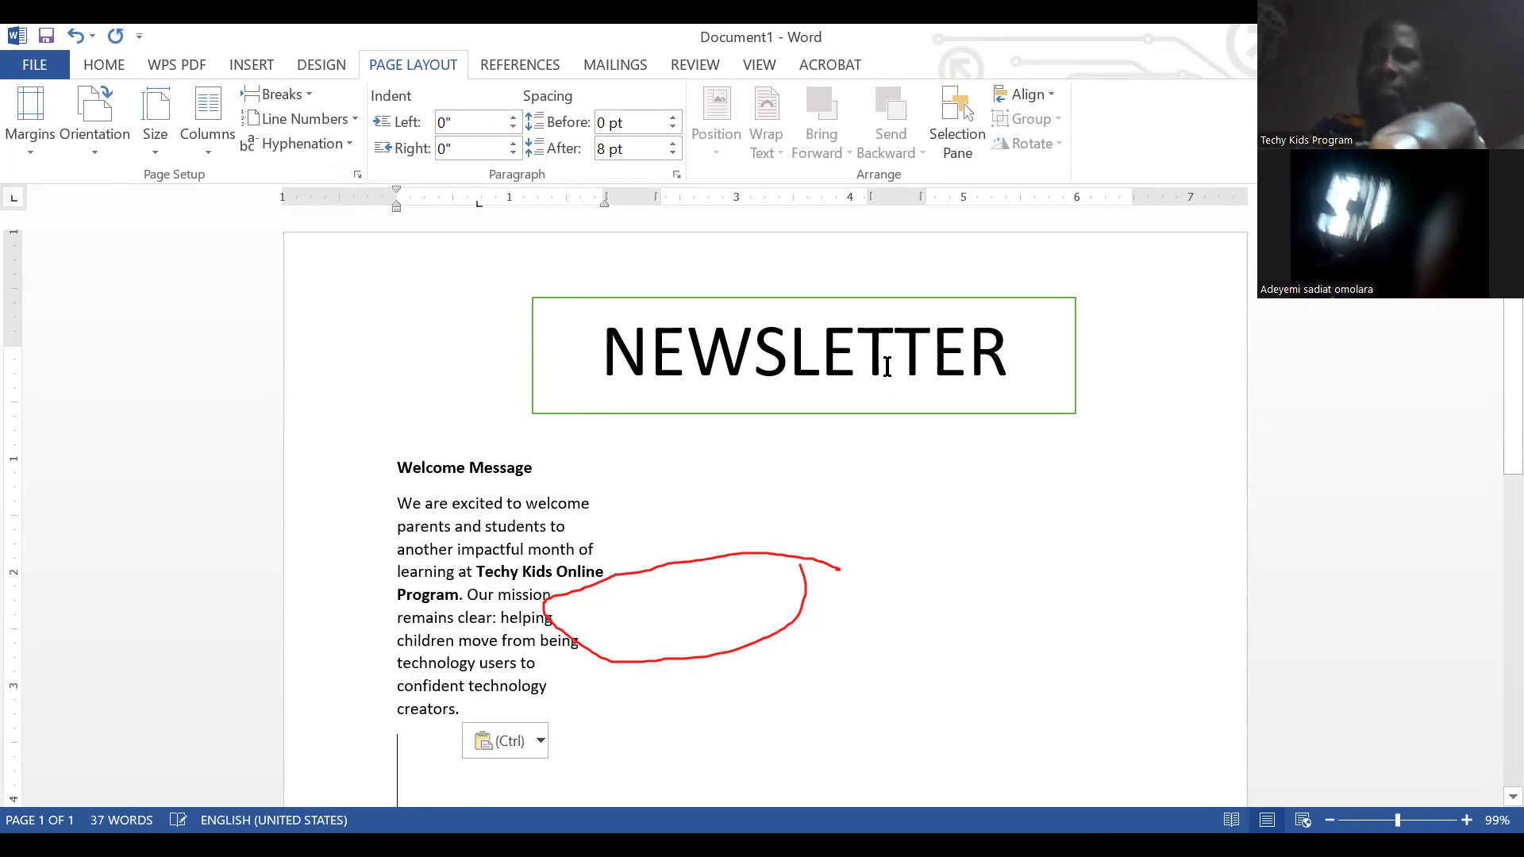
# - Enlarge the Welcome Message heading to 20 pt
pyautogui.moveTo(389, 469); pyautogui.dragTo(531, 466)
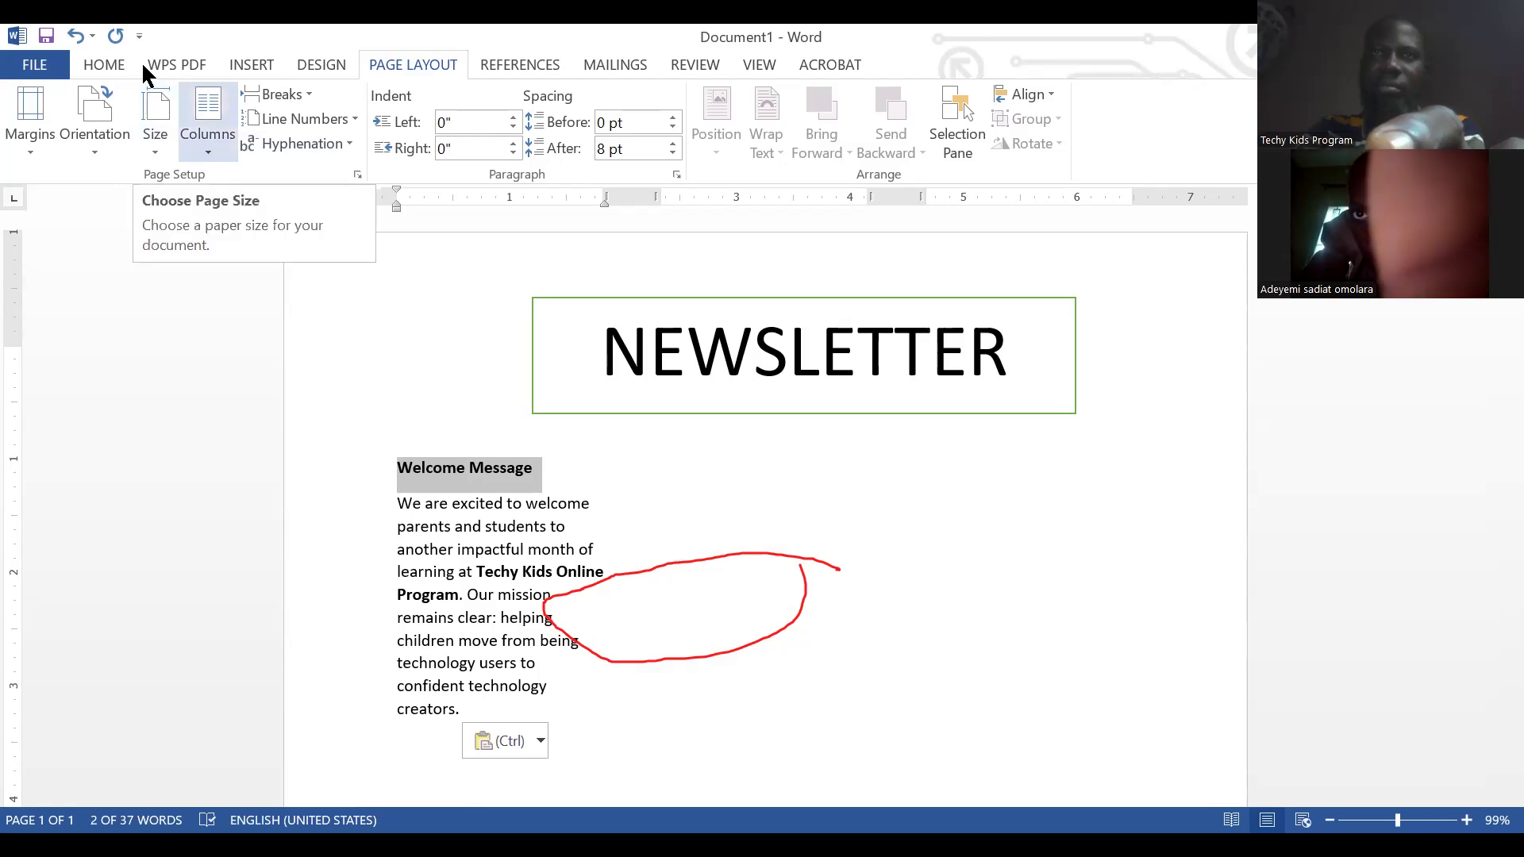
pyautogui.click(113, 70)
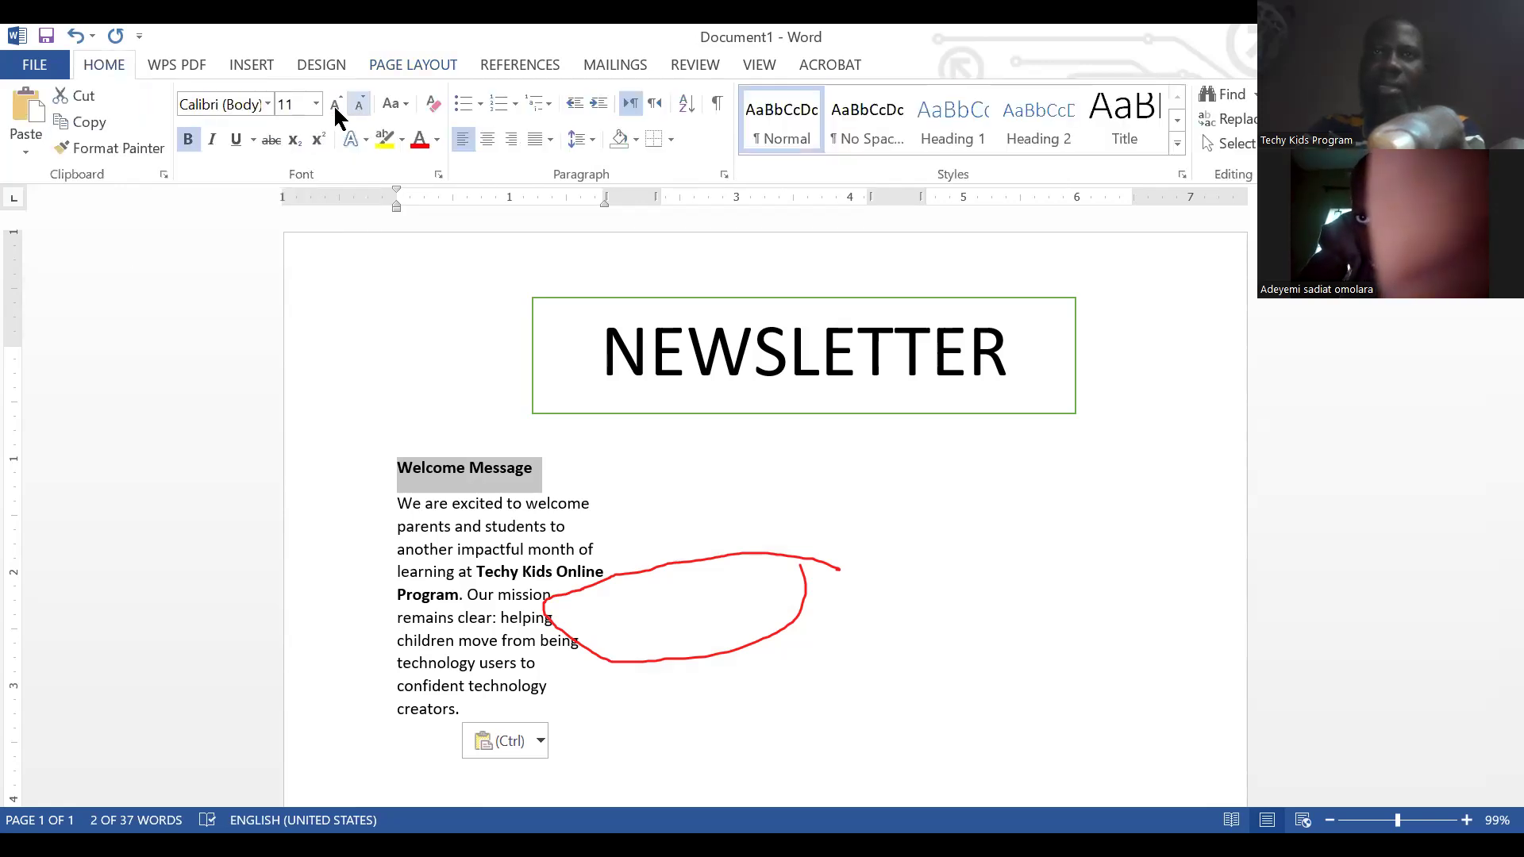
pyautogui.click(335, 106)
pyautogui.click(335, 105)
pyautogui.click(335, 105)
pyautogui.click(335, 106)
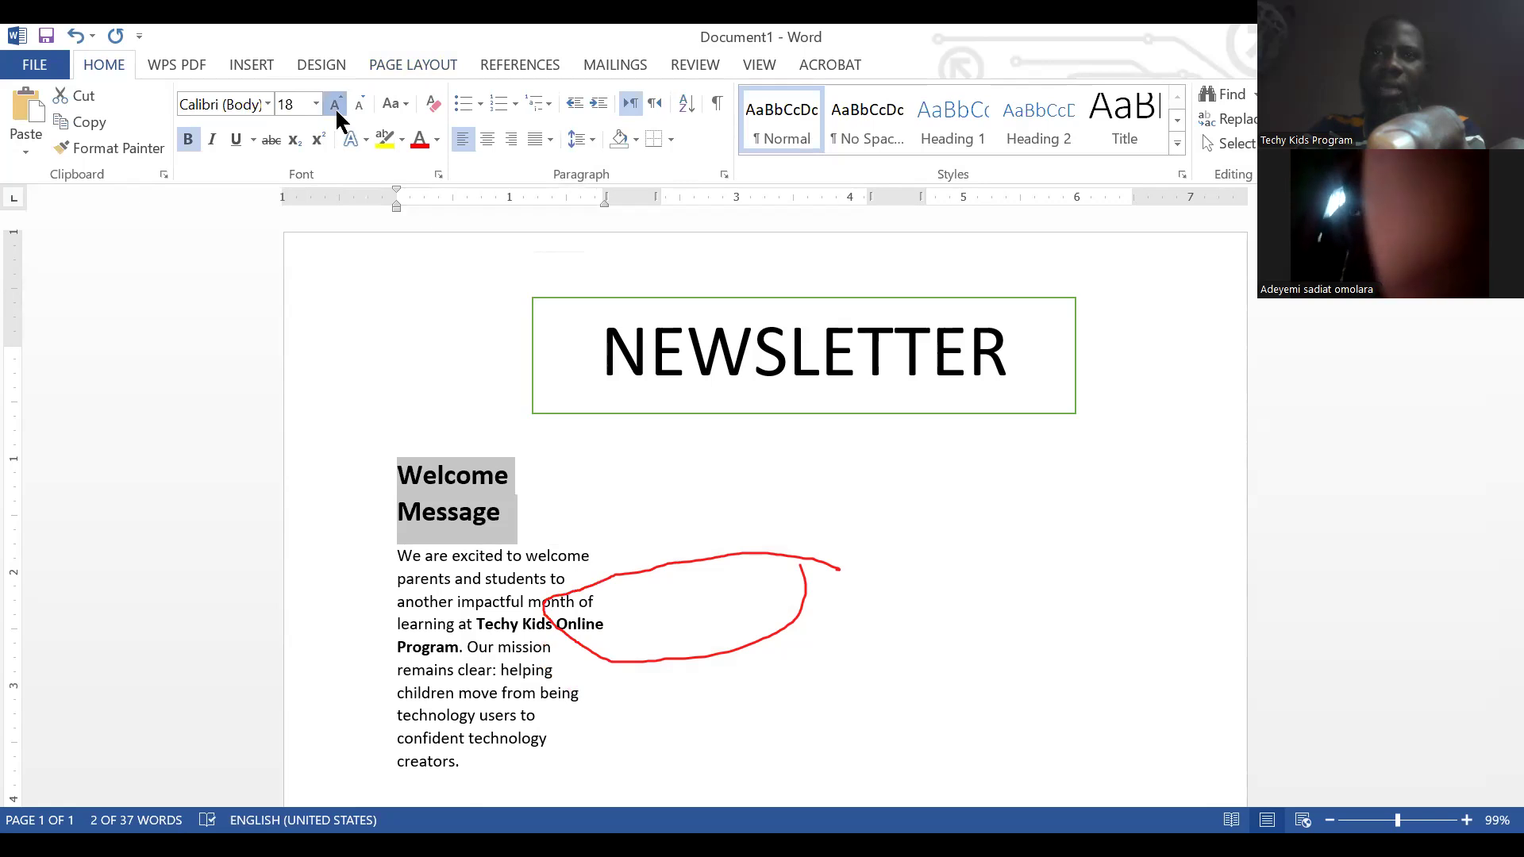
pyautogui.click(335, 105)
pyautogui.click(657, 460)
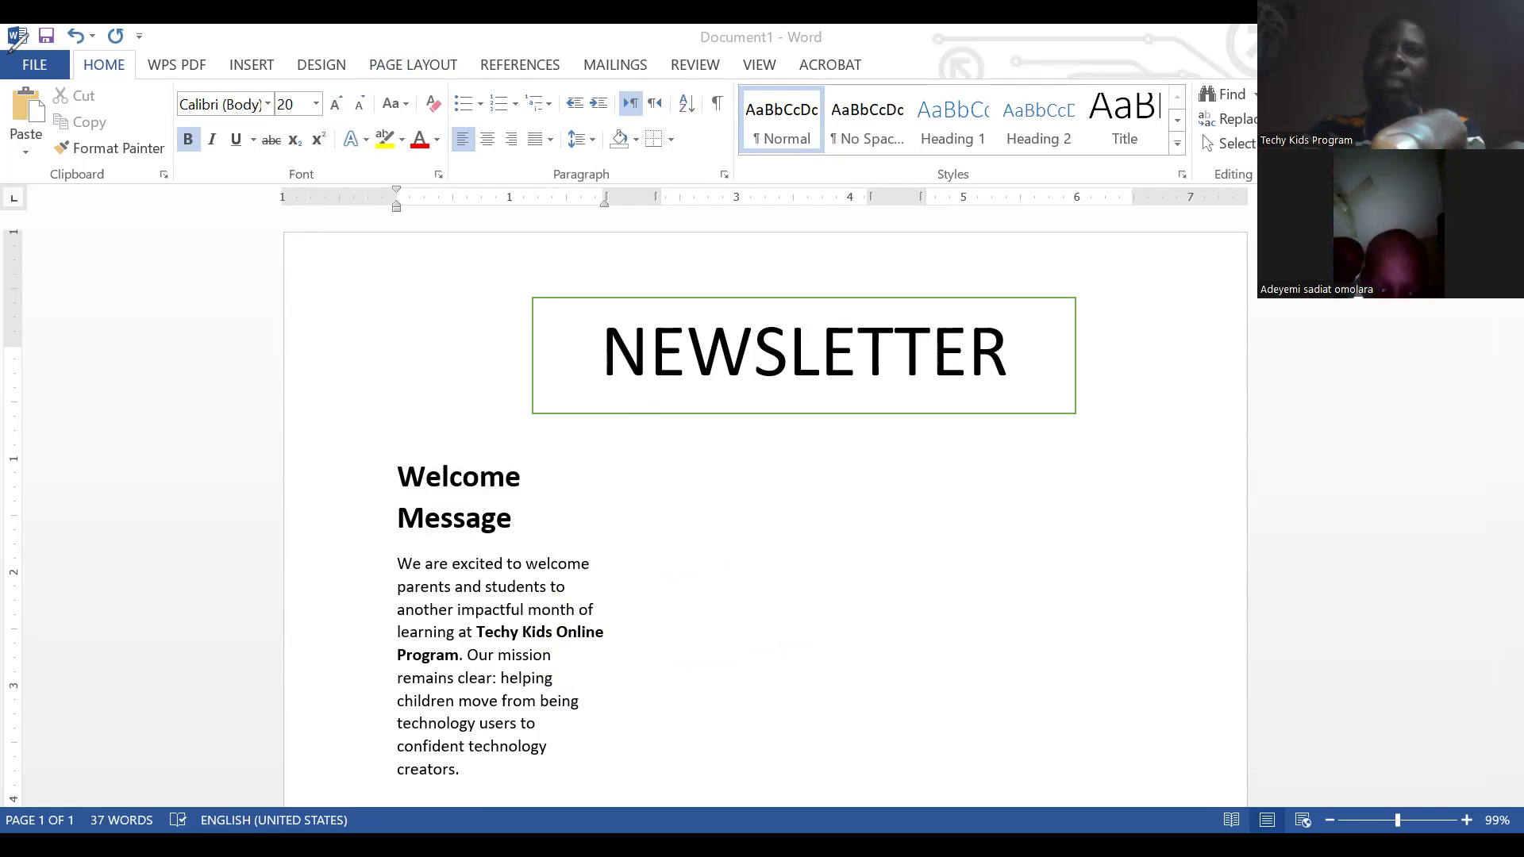
# - Insert the Program Highlights heading and its four-item bulleted list below the Welcome Message paragraph, leaving a blank line between them
pyautogui.scroll(-3, 608, 621)
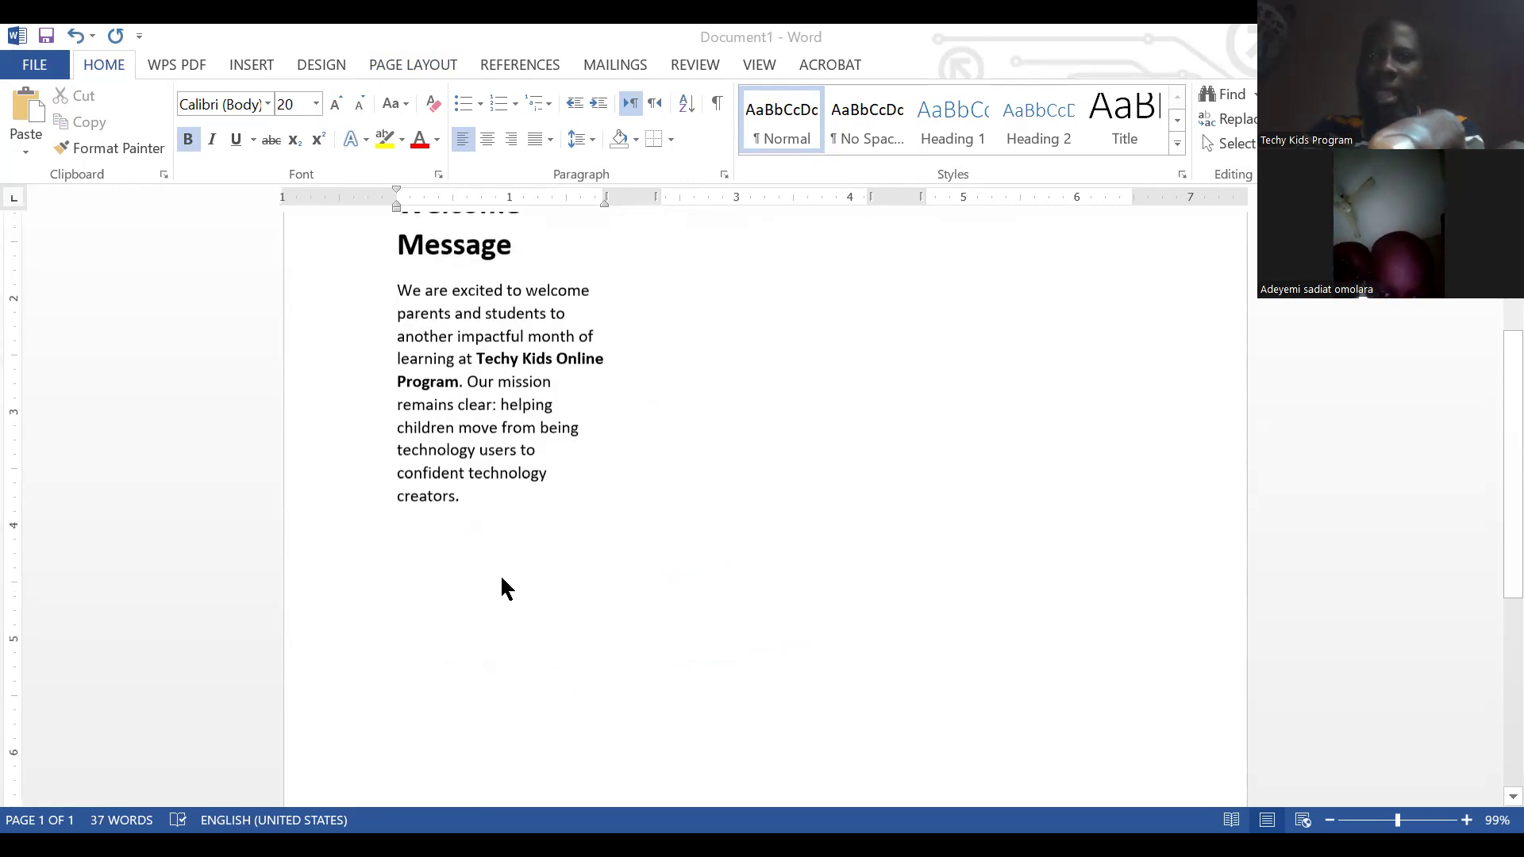
pyautogui.click(466, 551)
pyautogui.click(425, 362)
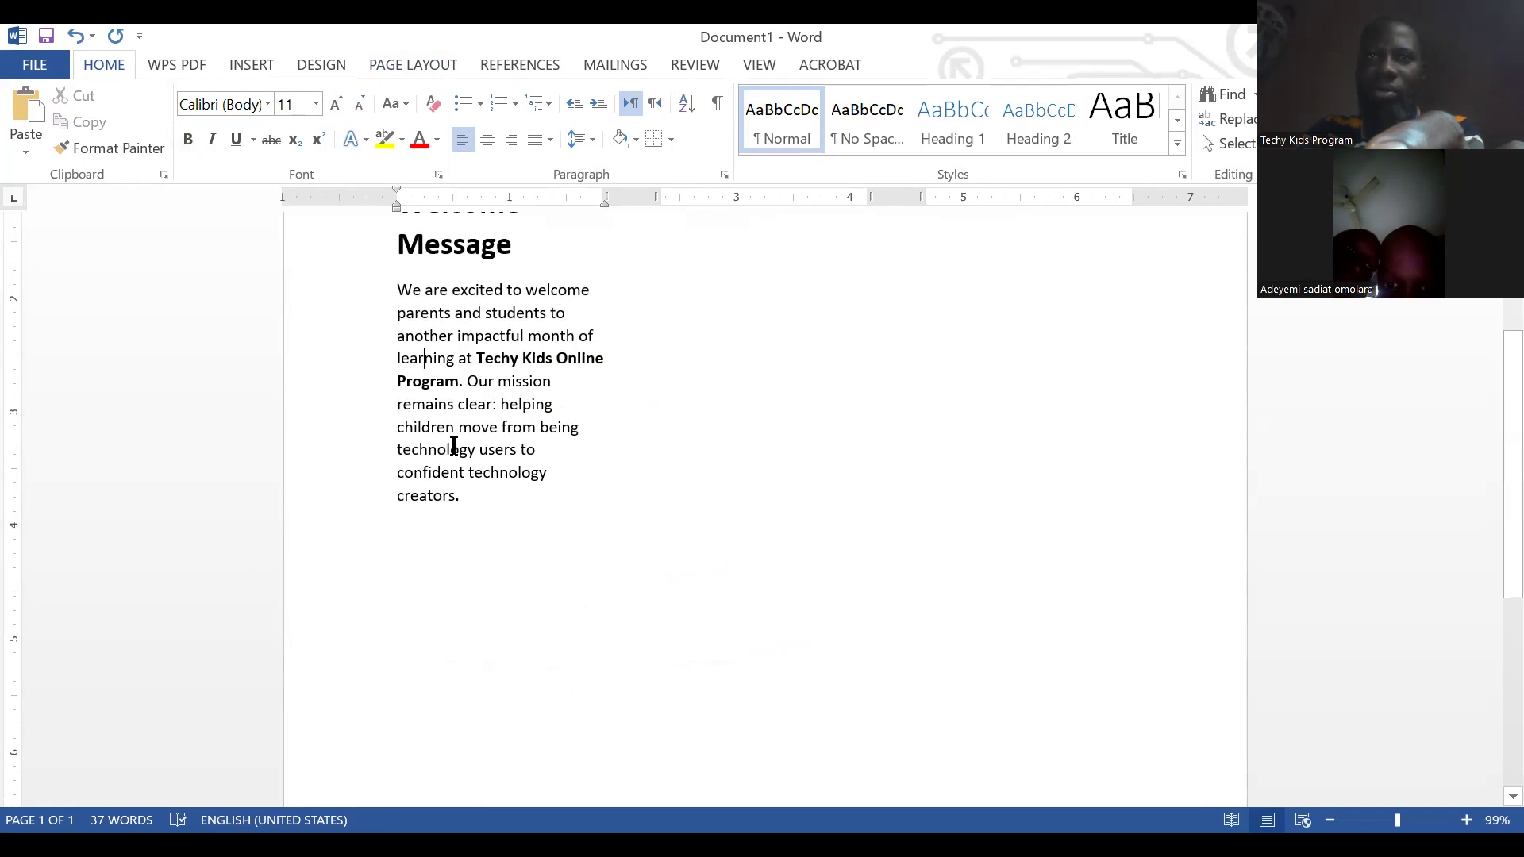
pyautogui.click(465, 500)
pyautogui.press('Return')
pyautogui.press('Return')
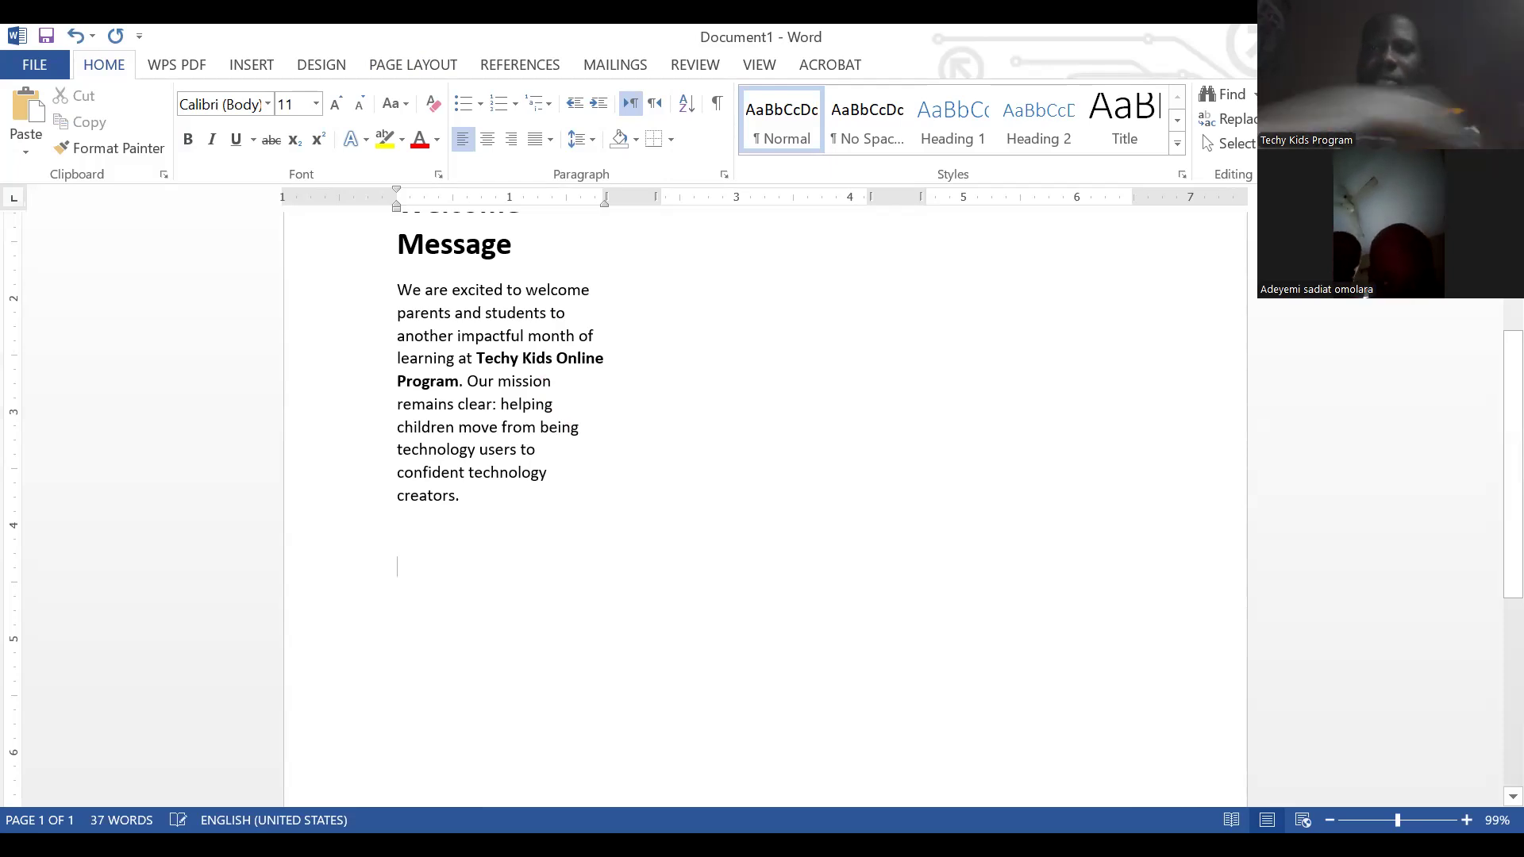
pyautogui.write('Program Highlights Microsoft Word & Excel for beginners Mobile Graphics & Animation Creative Writing & Digital Projects Fun, interactive evening classes')
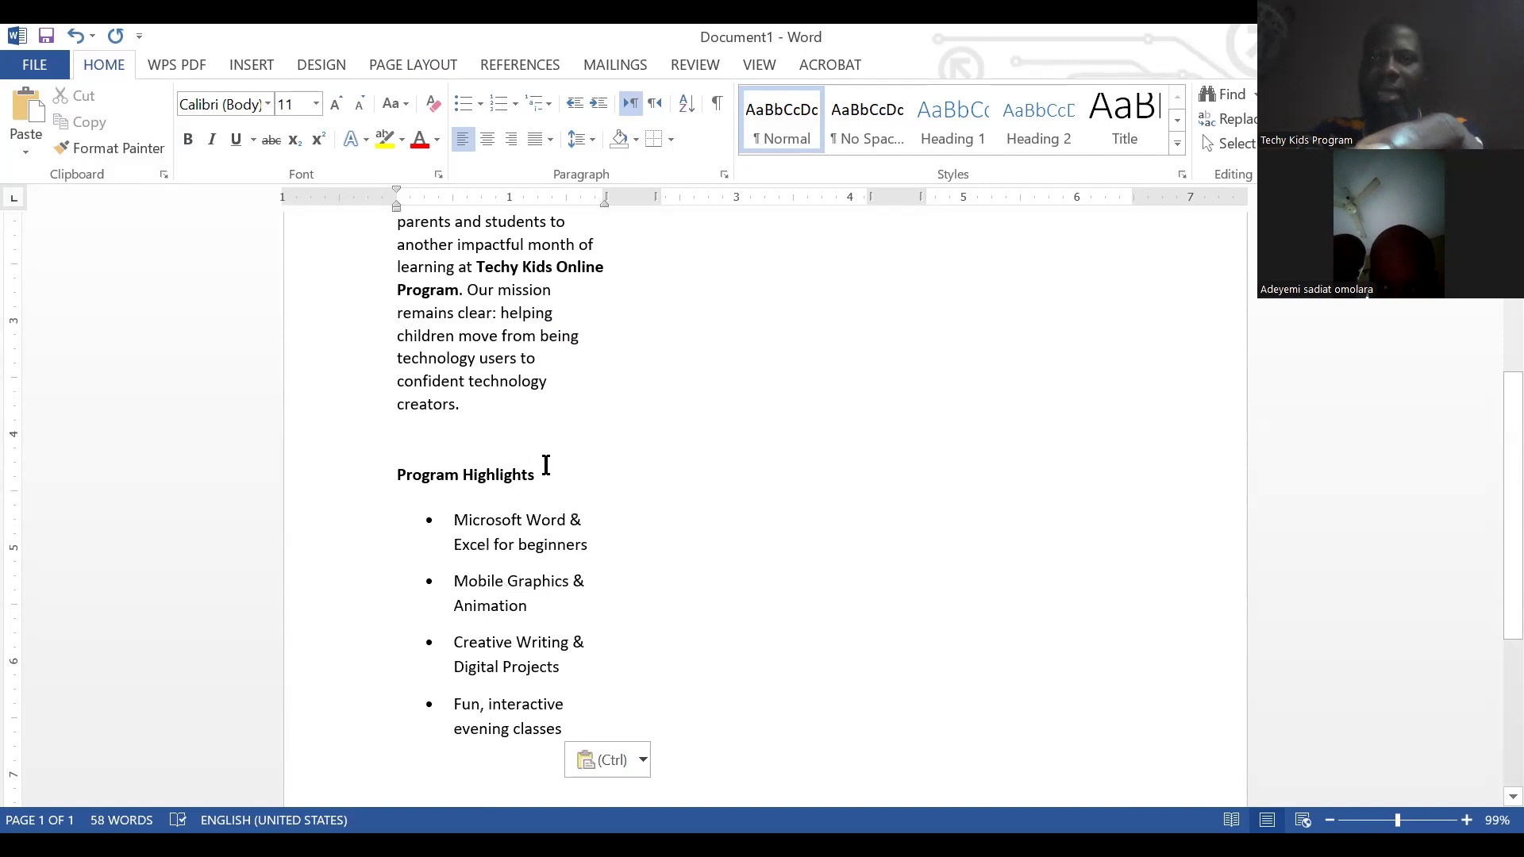
# - Enlarge the Program Highlights heading to 18 pt
pyautogui.tripleClick(592, 475)
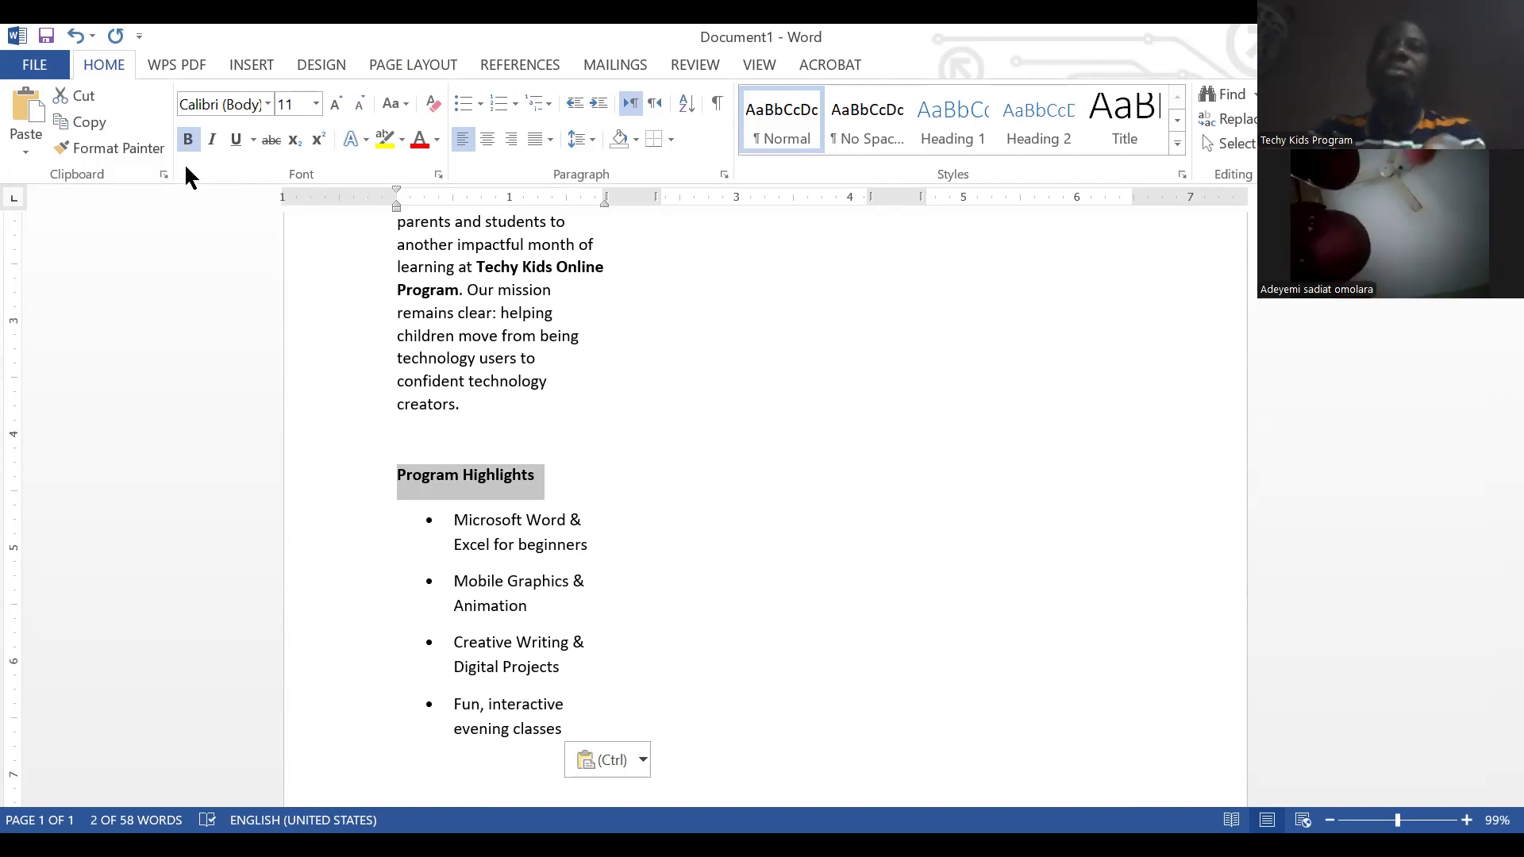
pyautogui.click(336, 104)
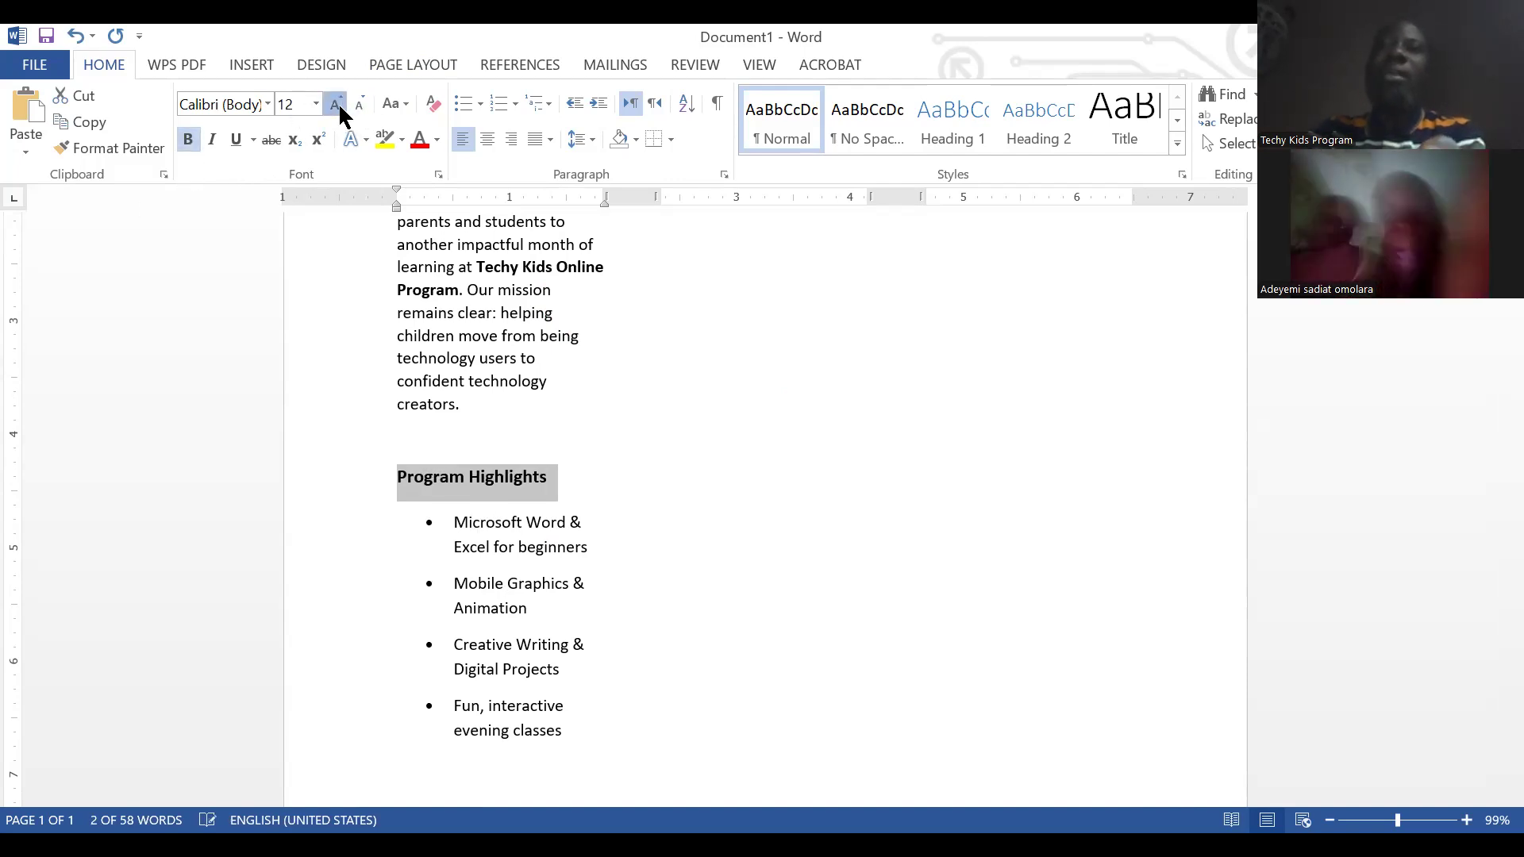
pyautogui.click(335, 104)
pyautogui.click(336, 104)
pyautogui.click(789, 487)
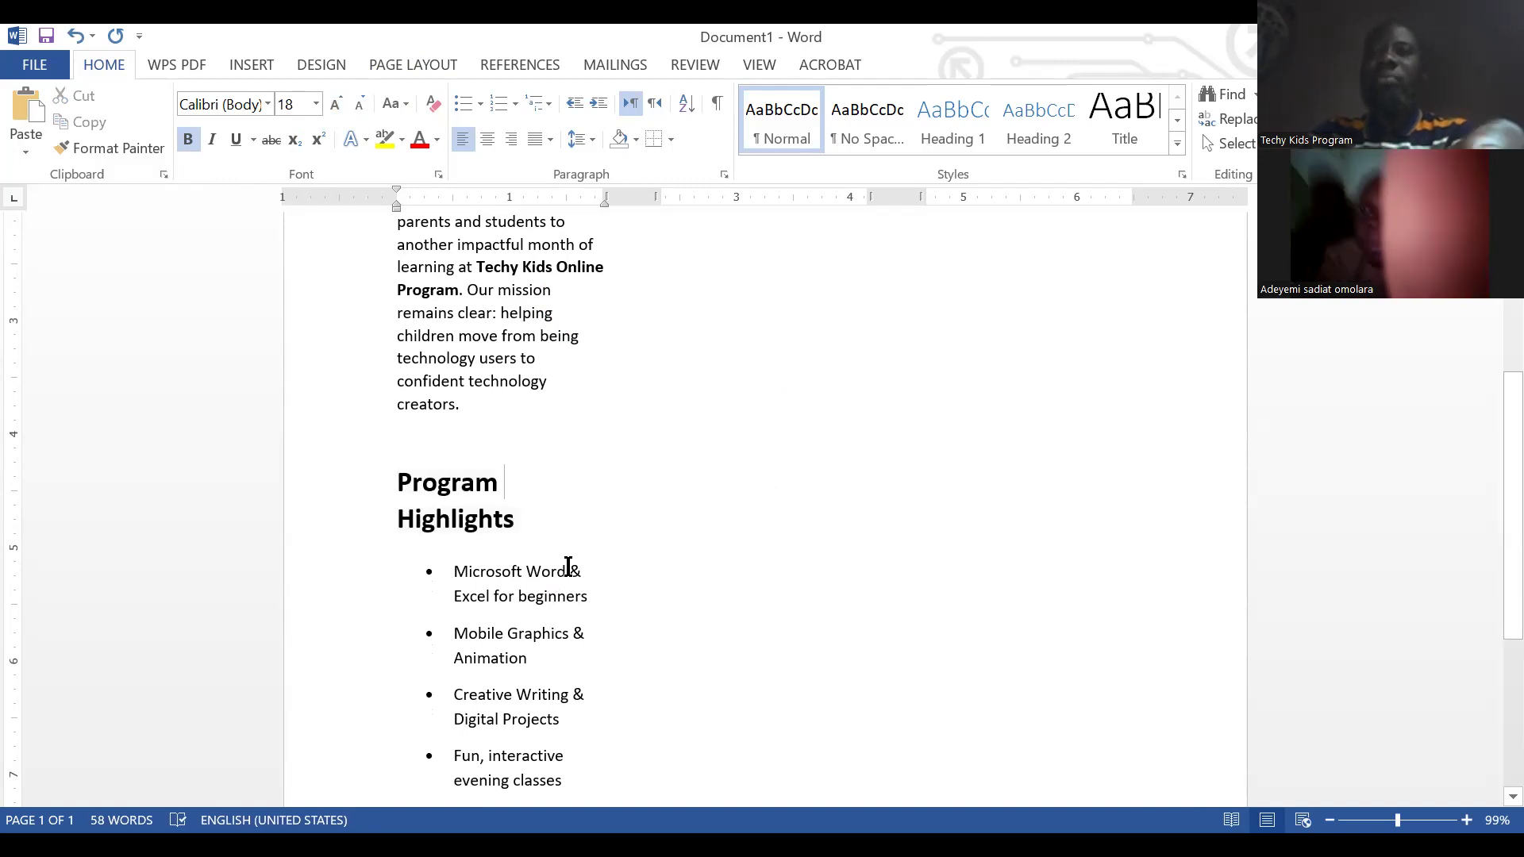
# - Place the insertion point on the empty line directly below the last Program Highlights bullet
pyautogui.scroll(-3, 568, 567)
pyautogui.scroll(-2, 568, 567)
pyautogui.click(464, 533)
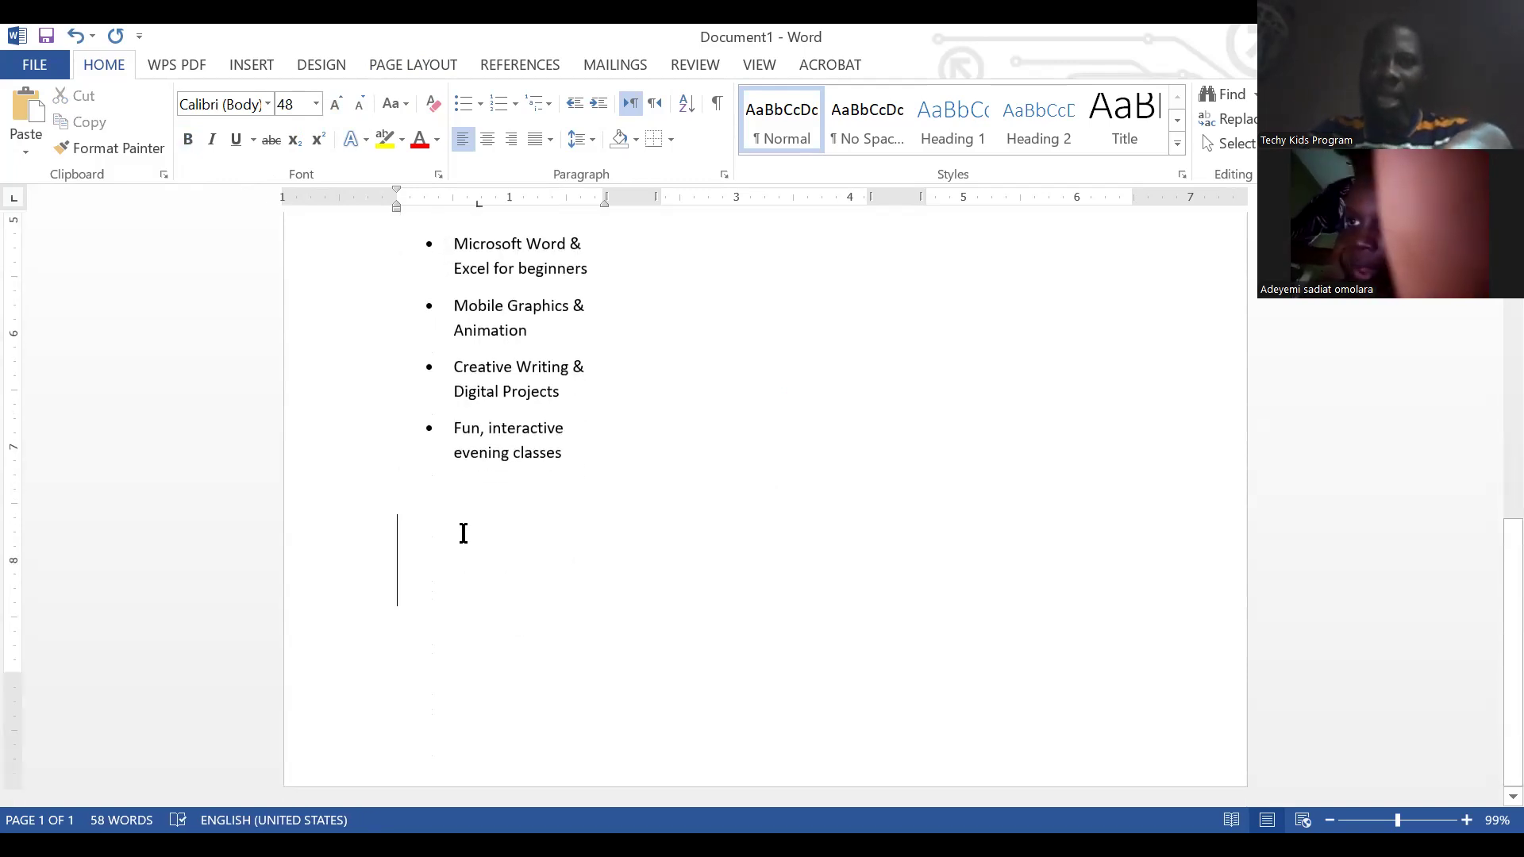
pyautogui.click(484, 479)
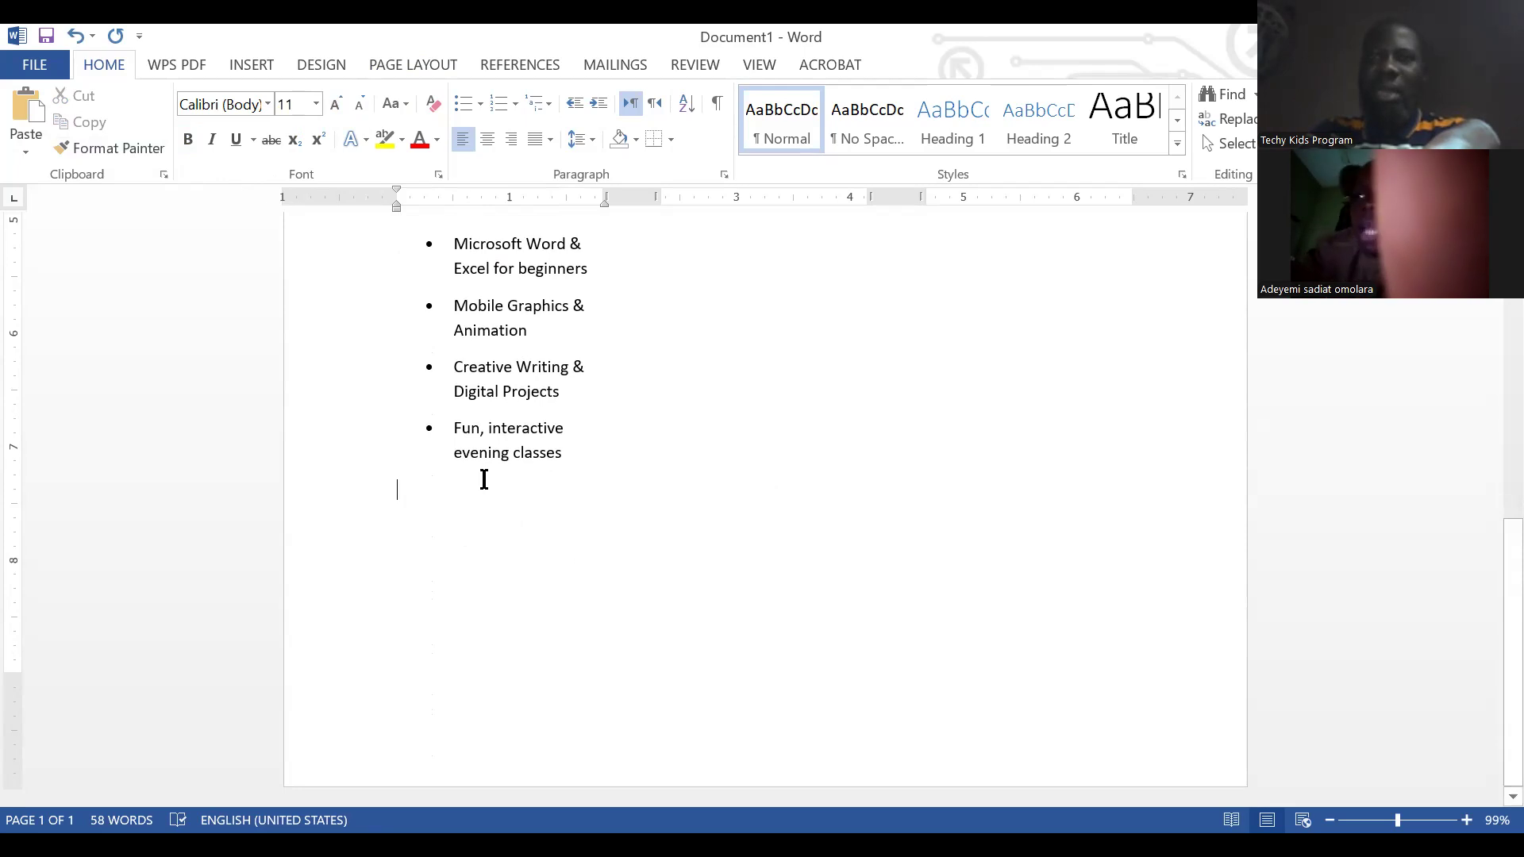
# - Insert the "Boot camp Tech for kids & Teens" picture from the graphics folder inside the tecky kids folder on the Desktop
pyautogui.click(242, 65)
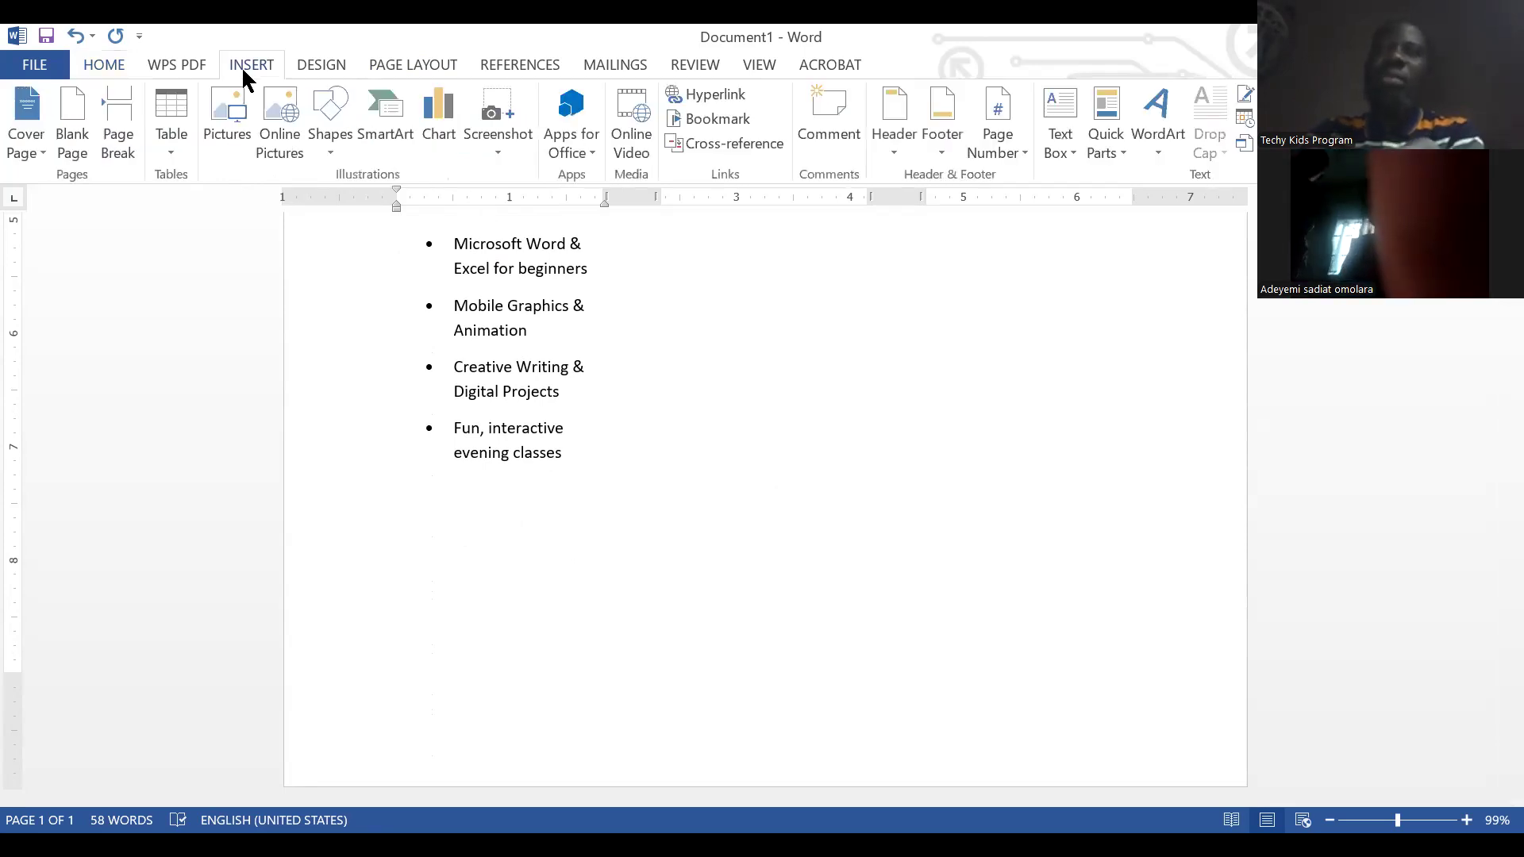
pyautogui.click(230, 135)
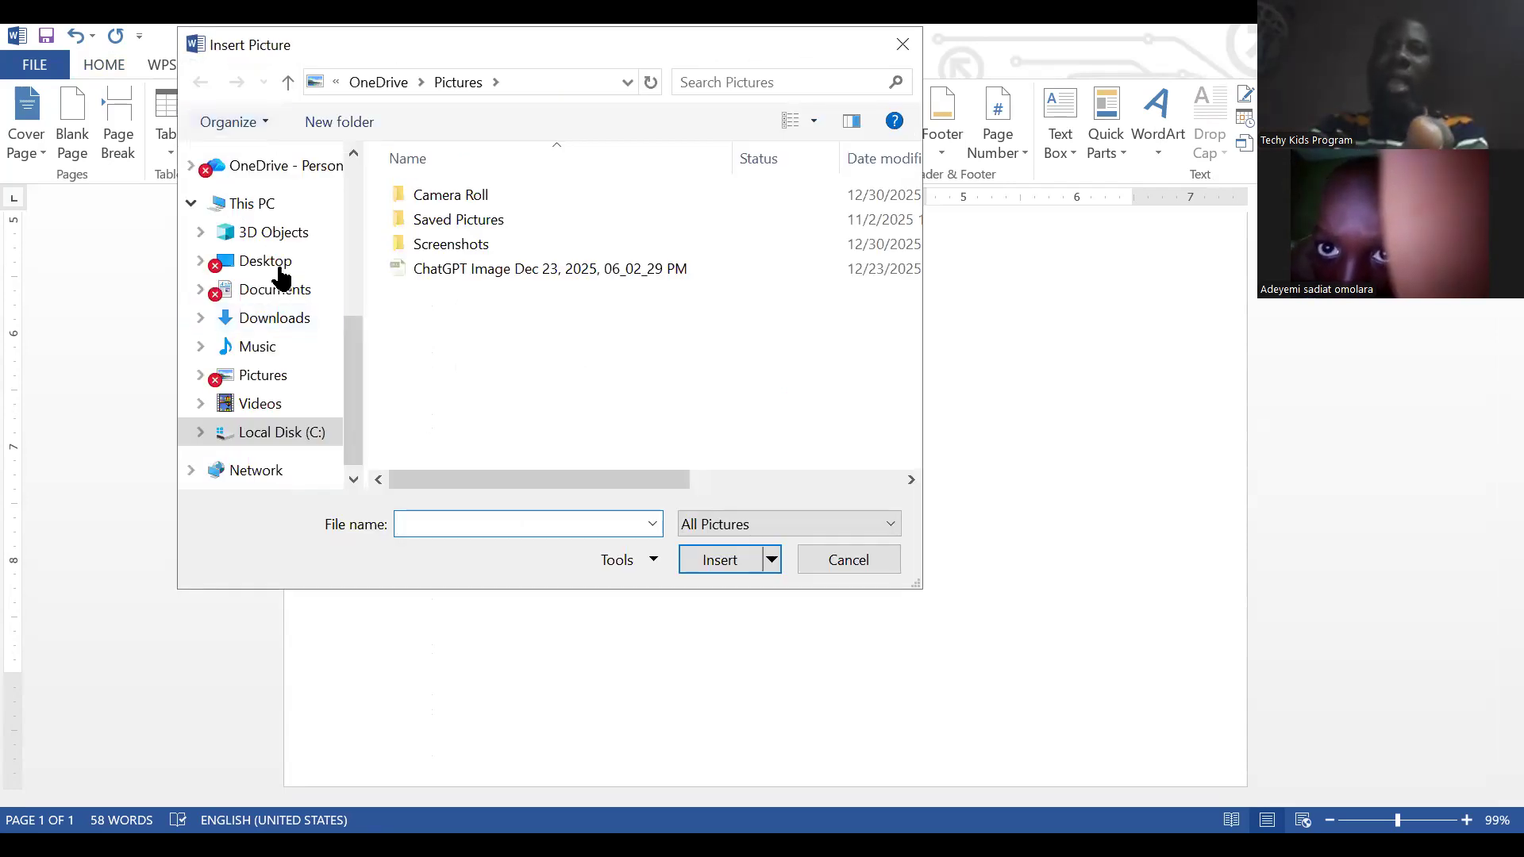
pyautogui.click(279, 267)
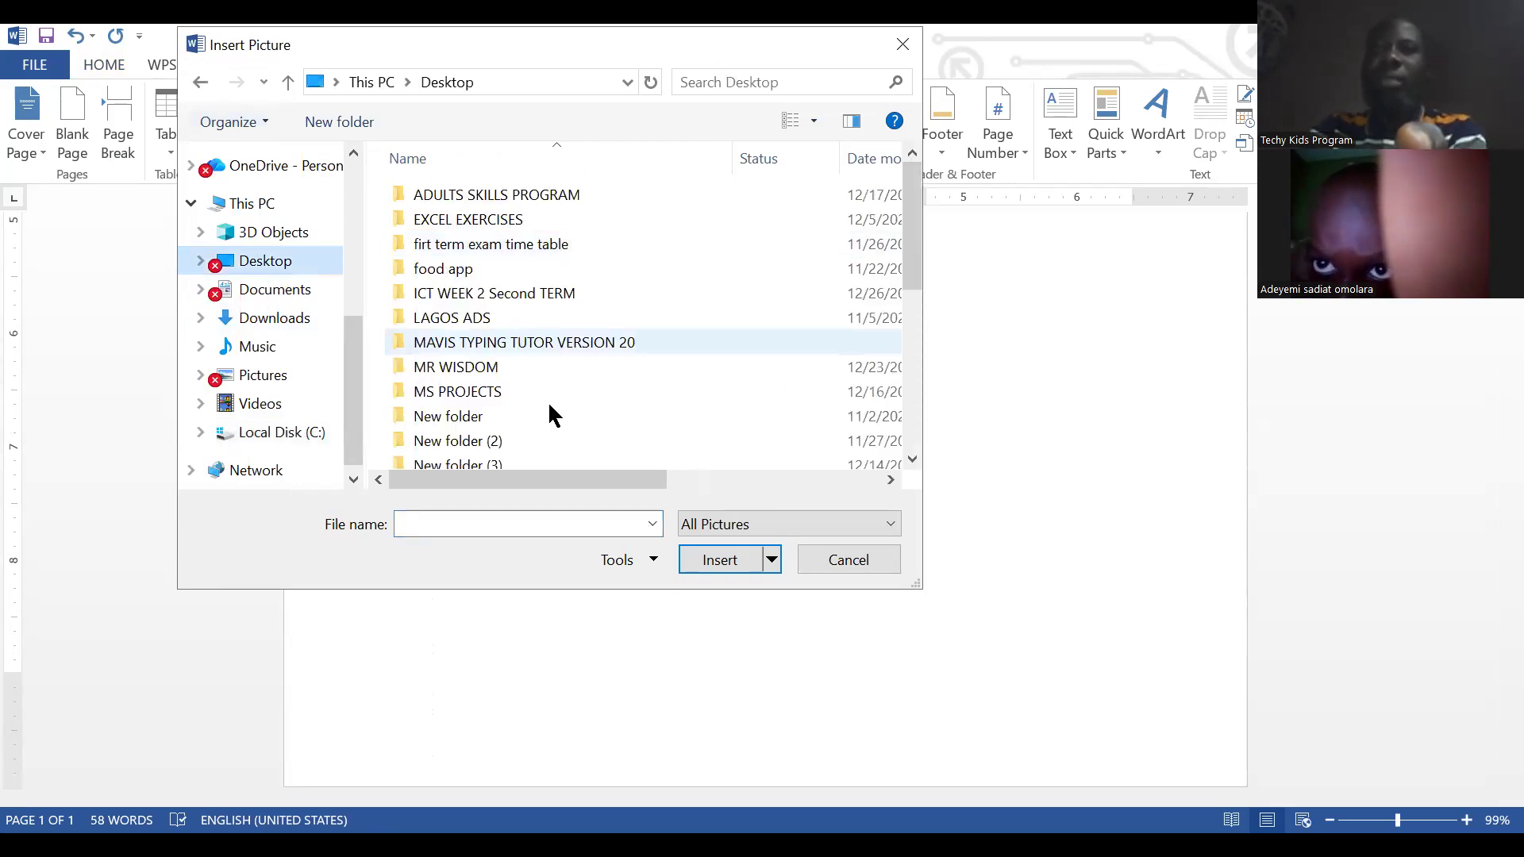
pyautogui.scroll(-2, 508, 413)
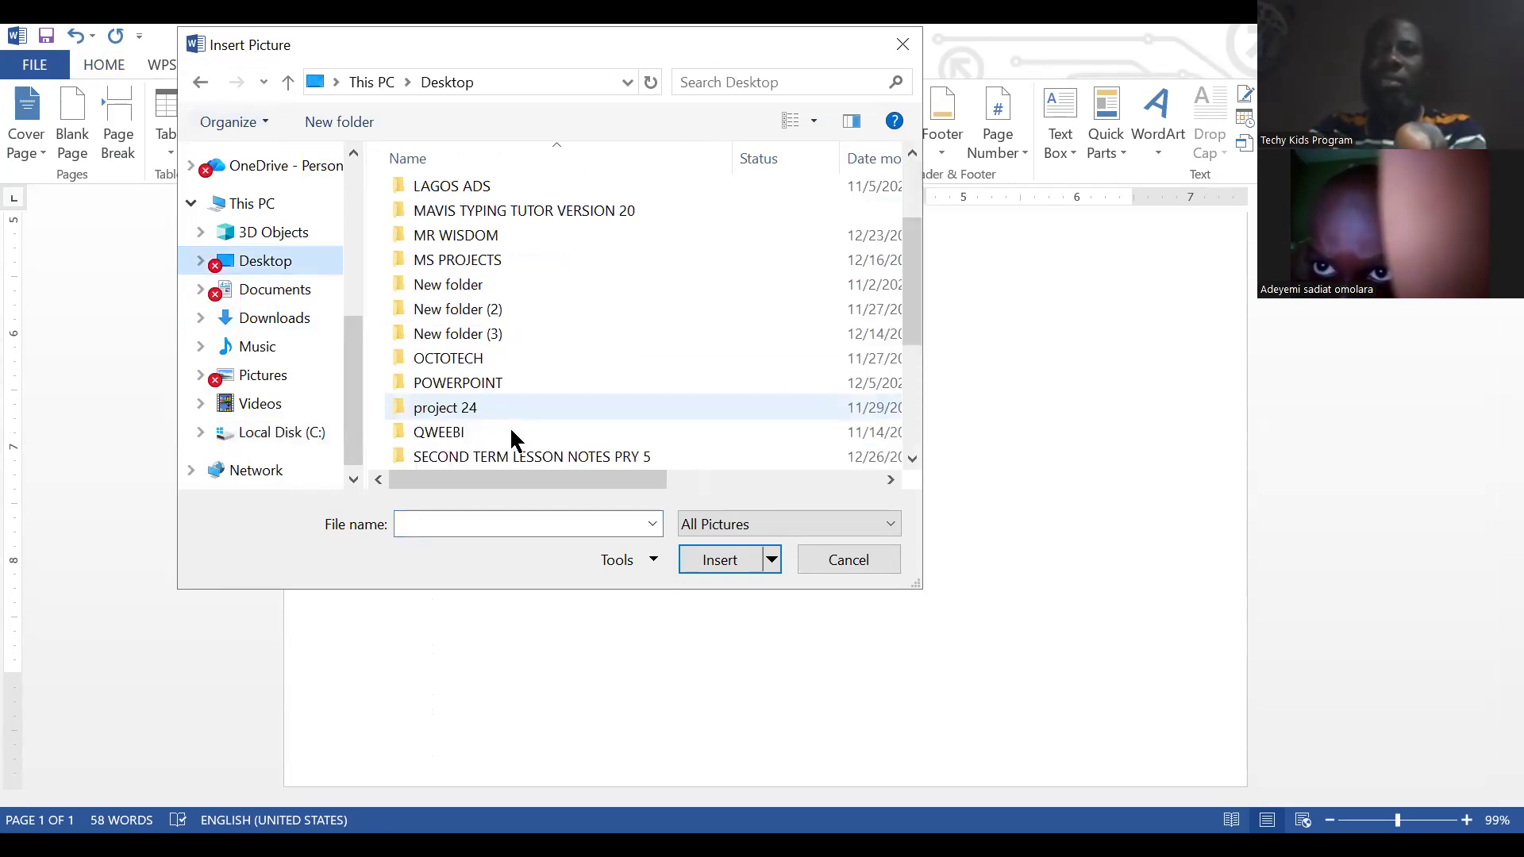
pyautogui.scroll(-1, 510, 432)
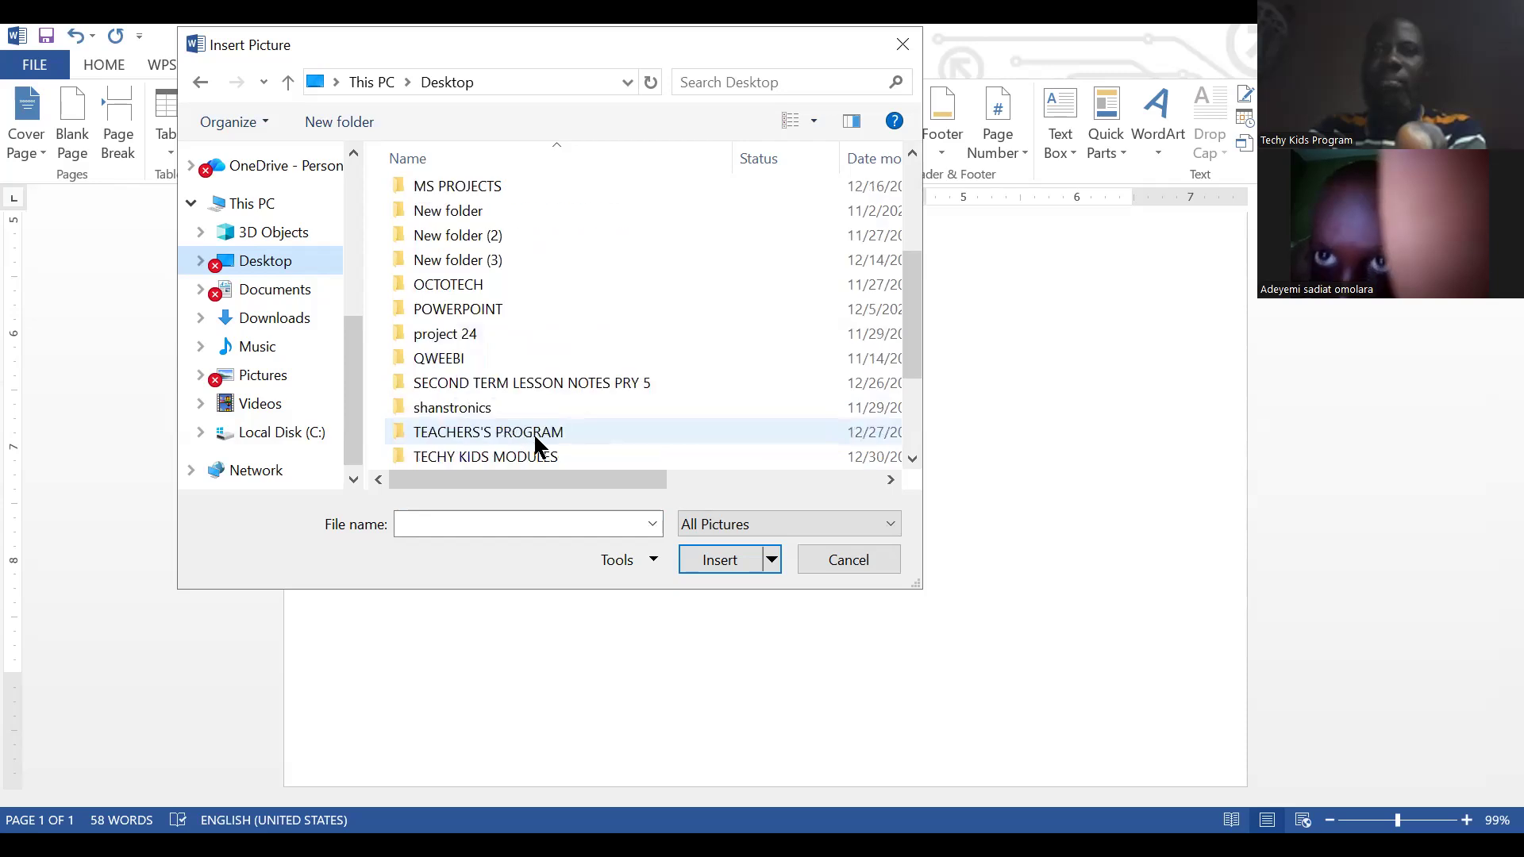
pyautogui.scroll(-1, 539, 430)
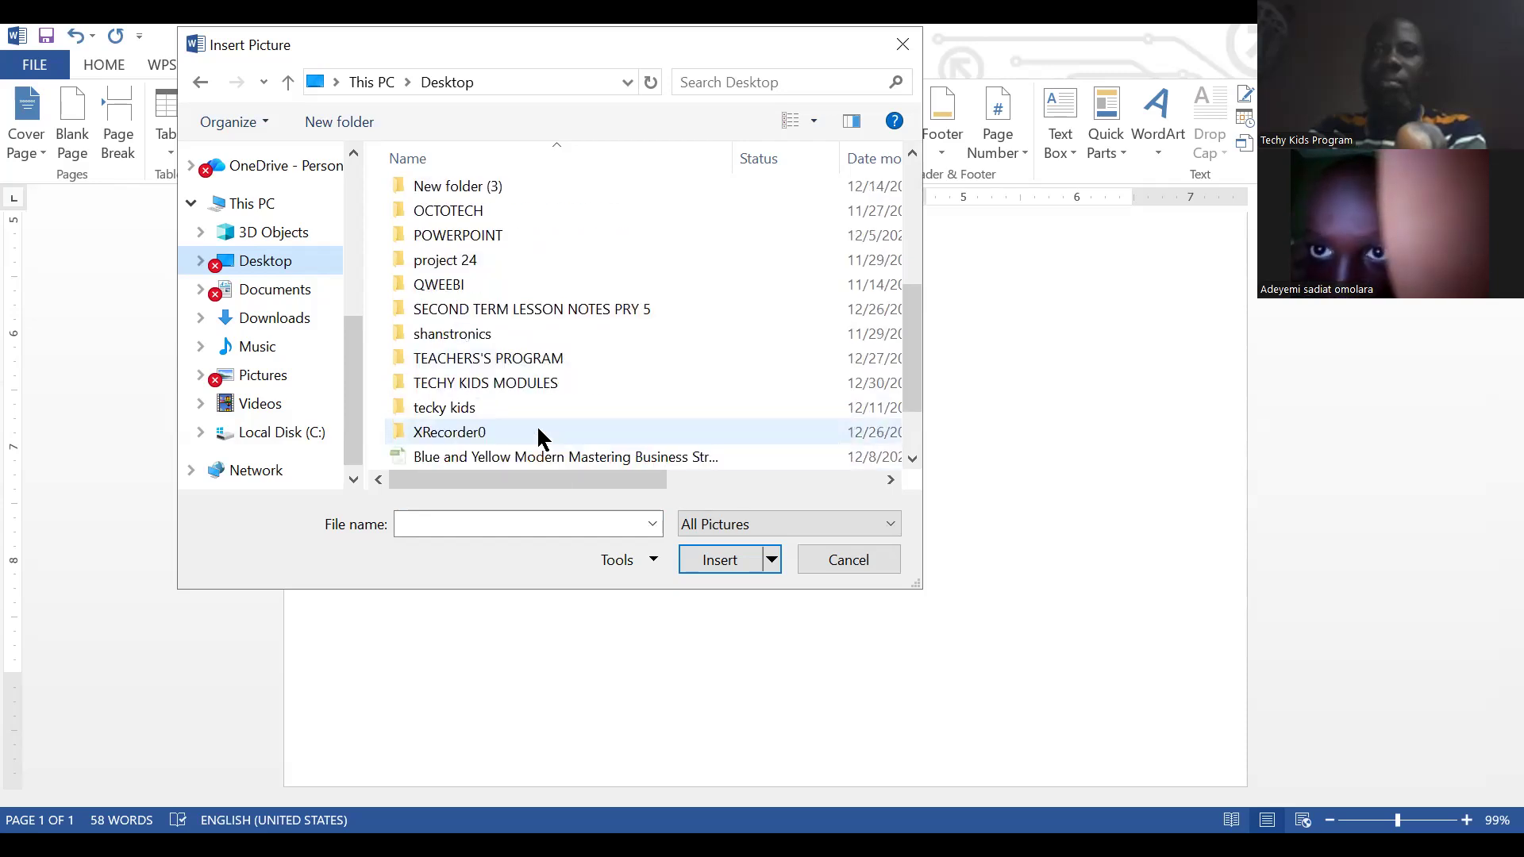
pyautogui.scroll(-1, 539, 430)
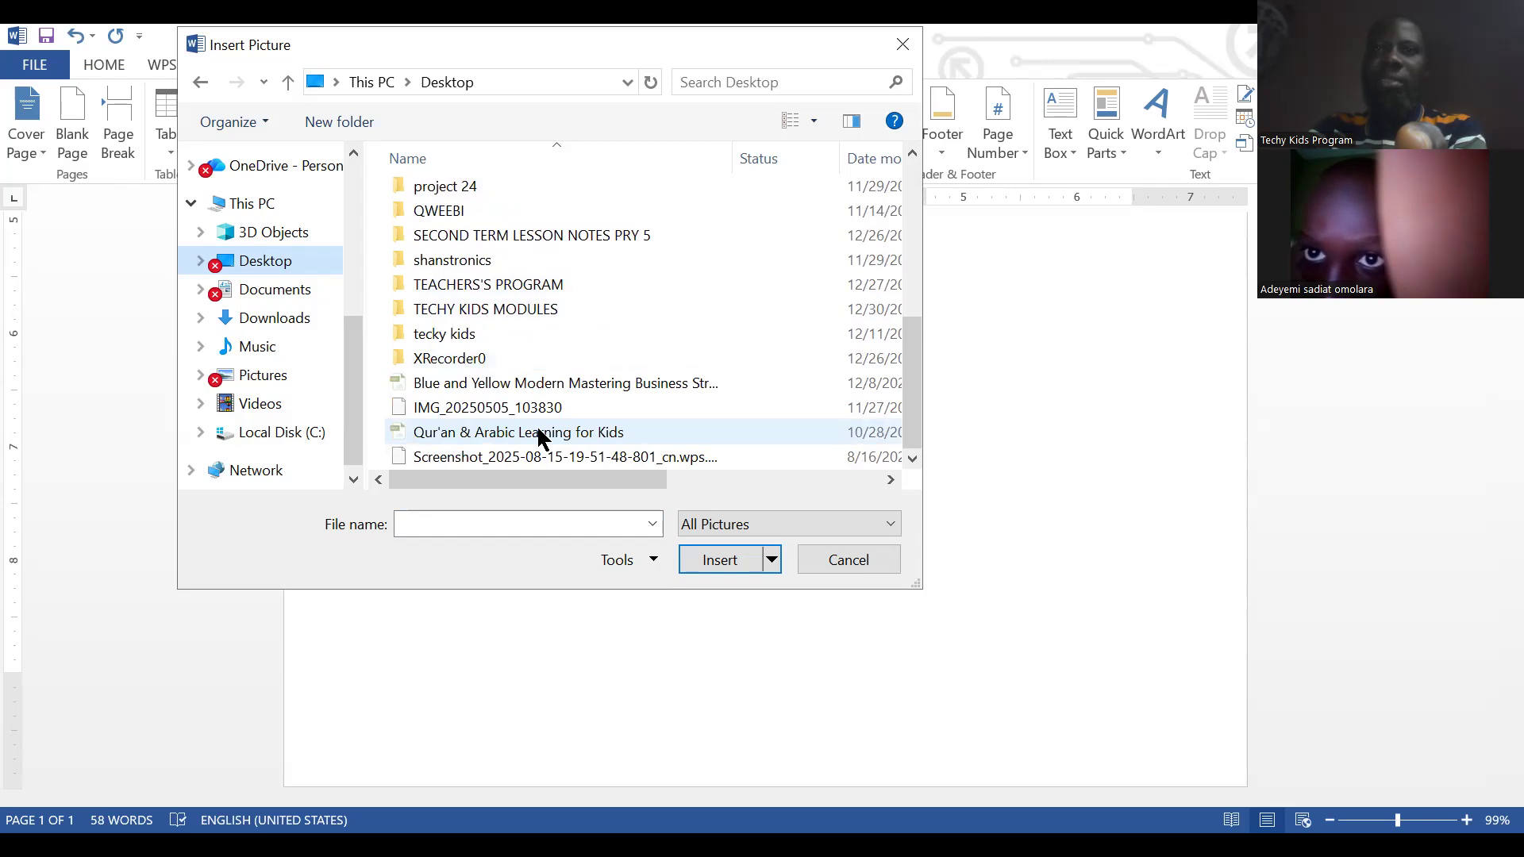
pyautogui.doubleClick(500, 329)
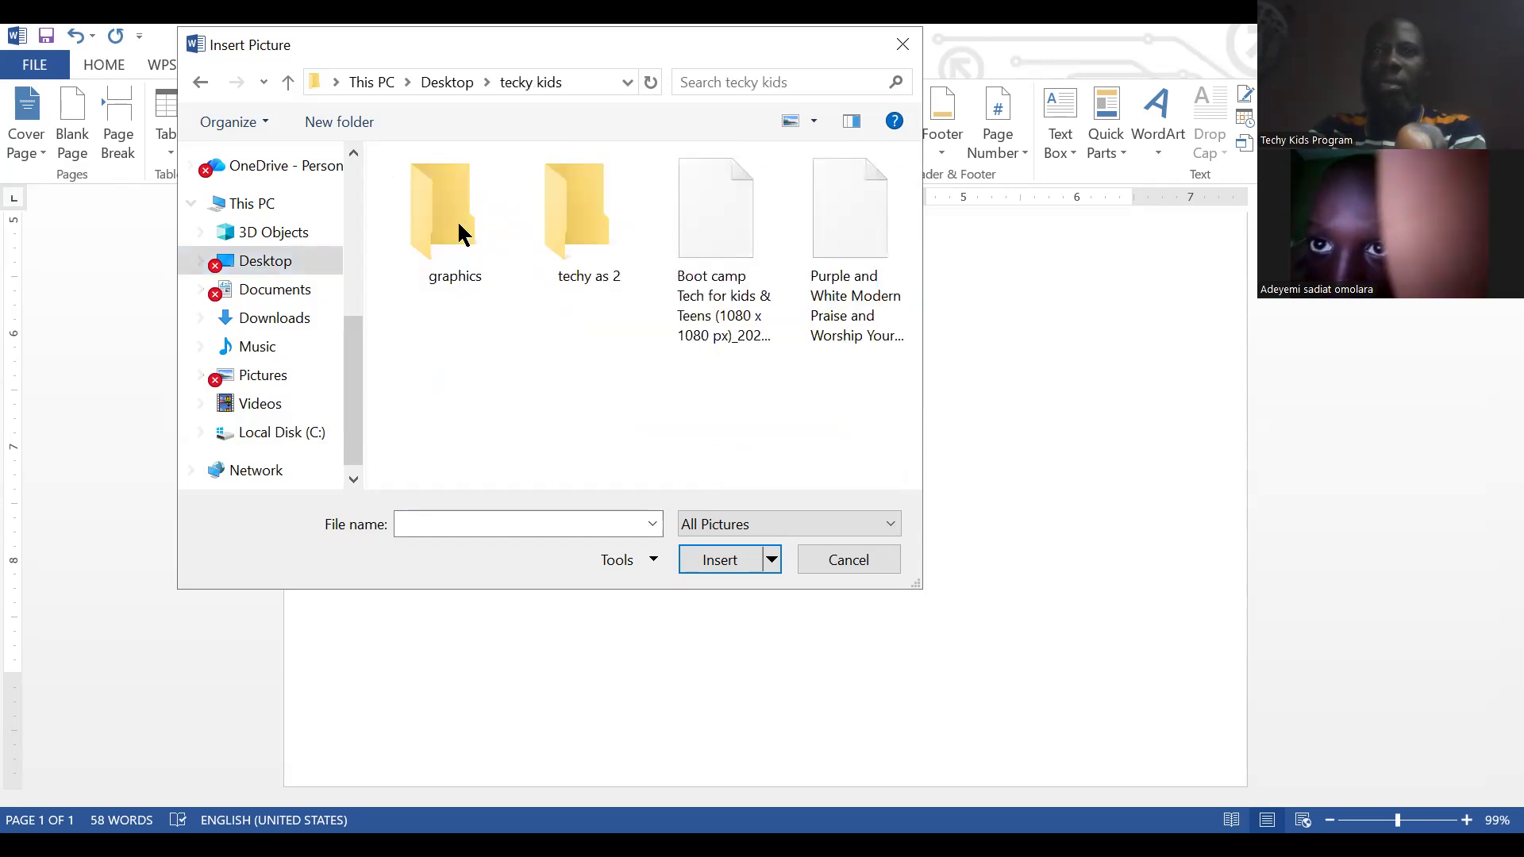
pyautogui.doubleClick(458, 223)
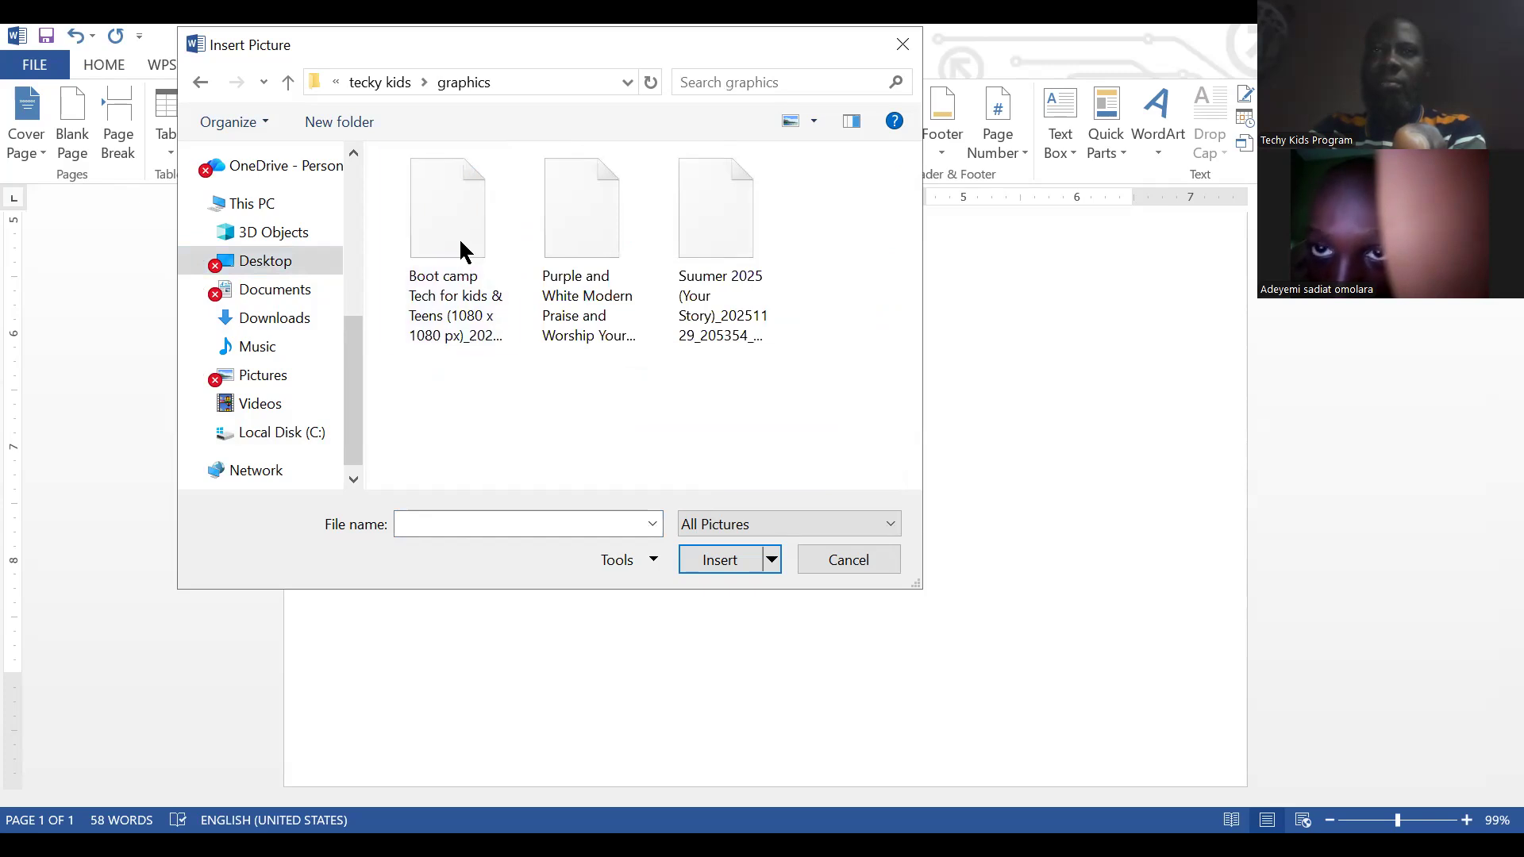
pyautogui.click(459, 237)
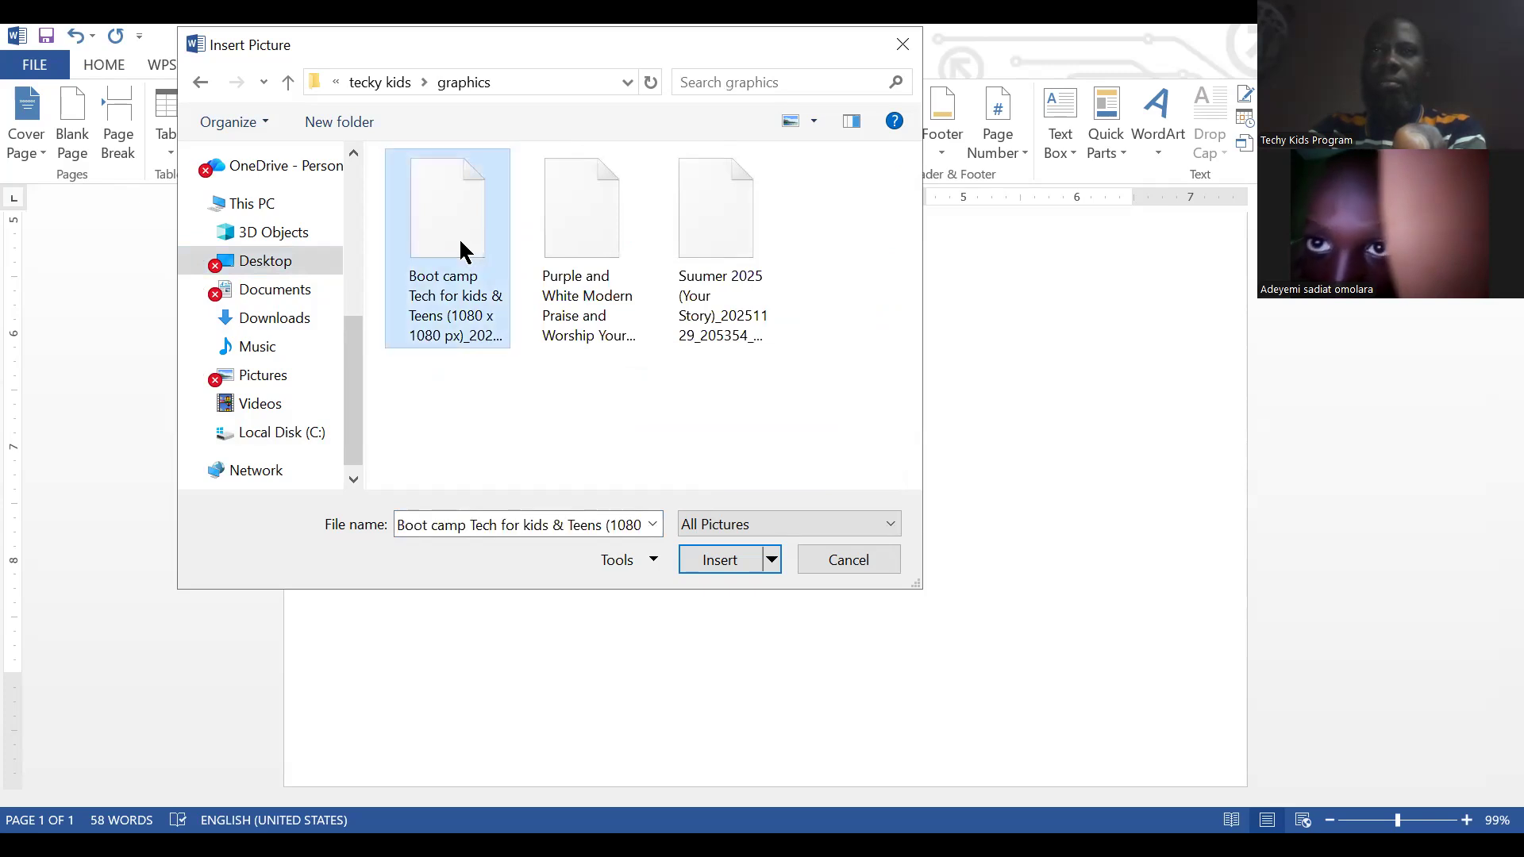
pyautogui.click(728, 567)
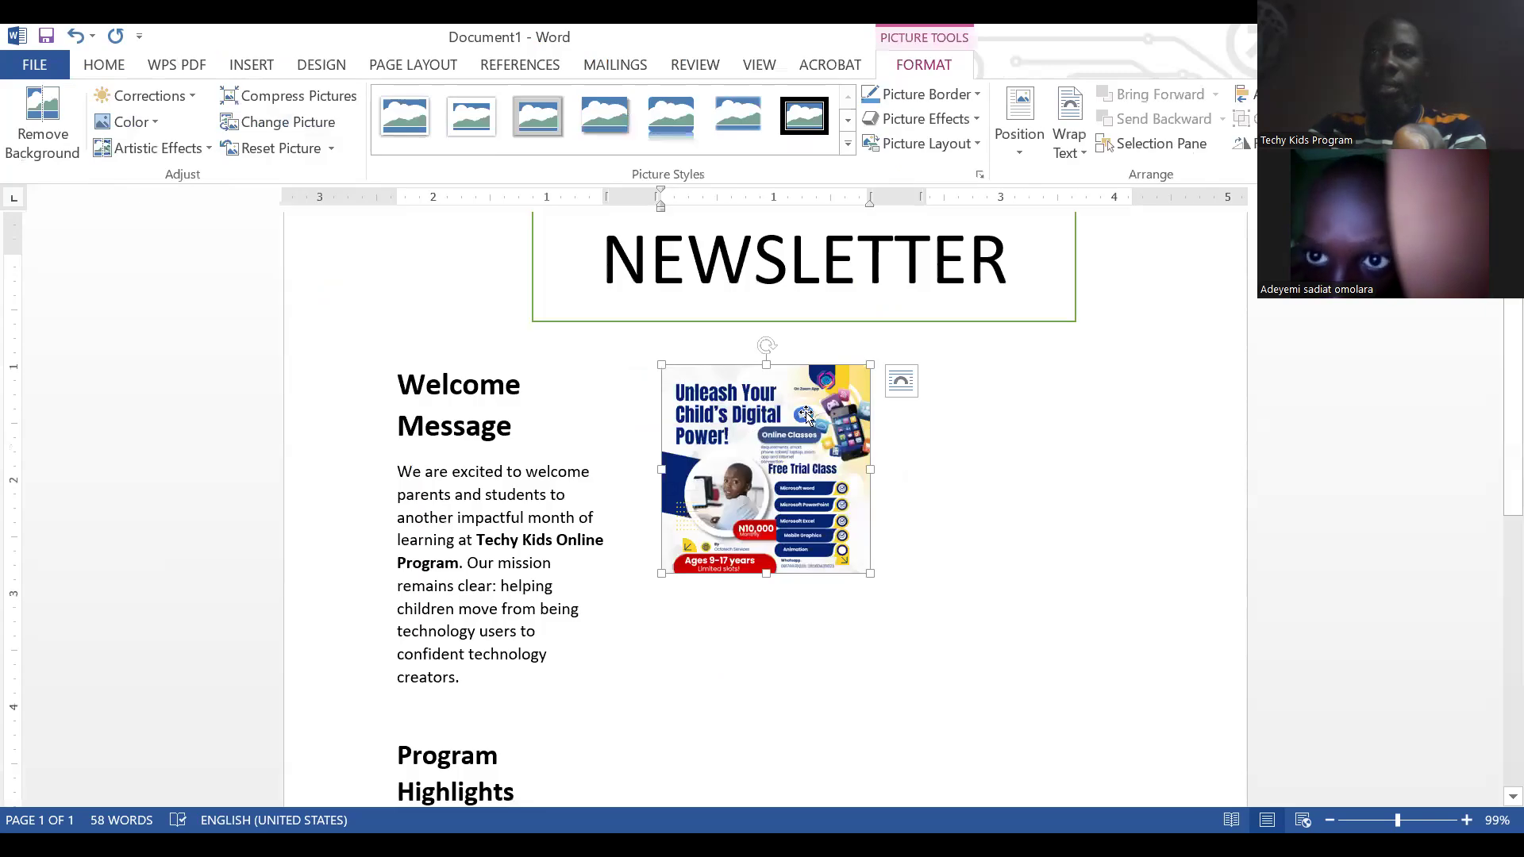
# - Set text to wrap around the flyer picture and move it down beside the end of the Welcome Message paragraph
pyautogui.moveTo(794, 416); pyautogui.dragTo(766, 394)
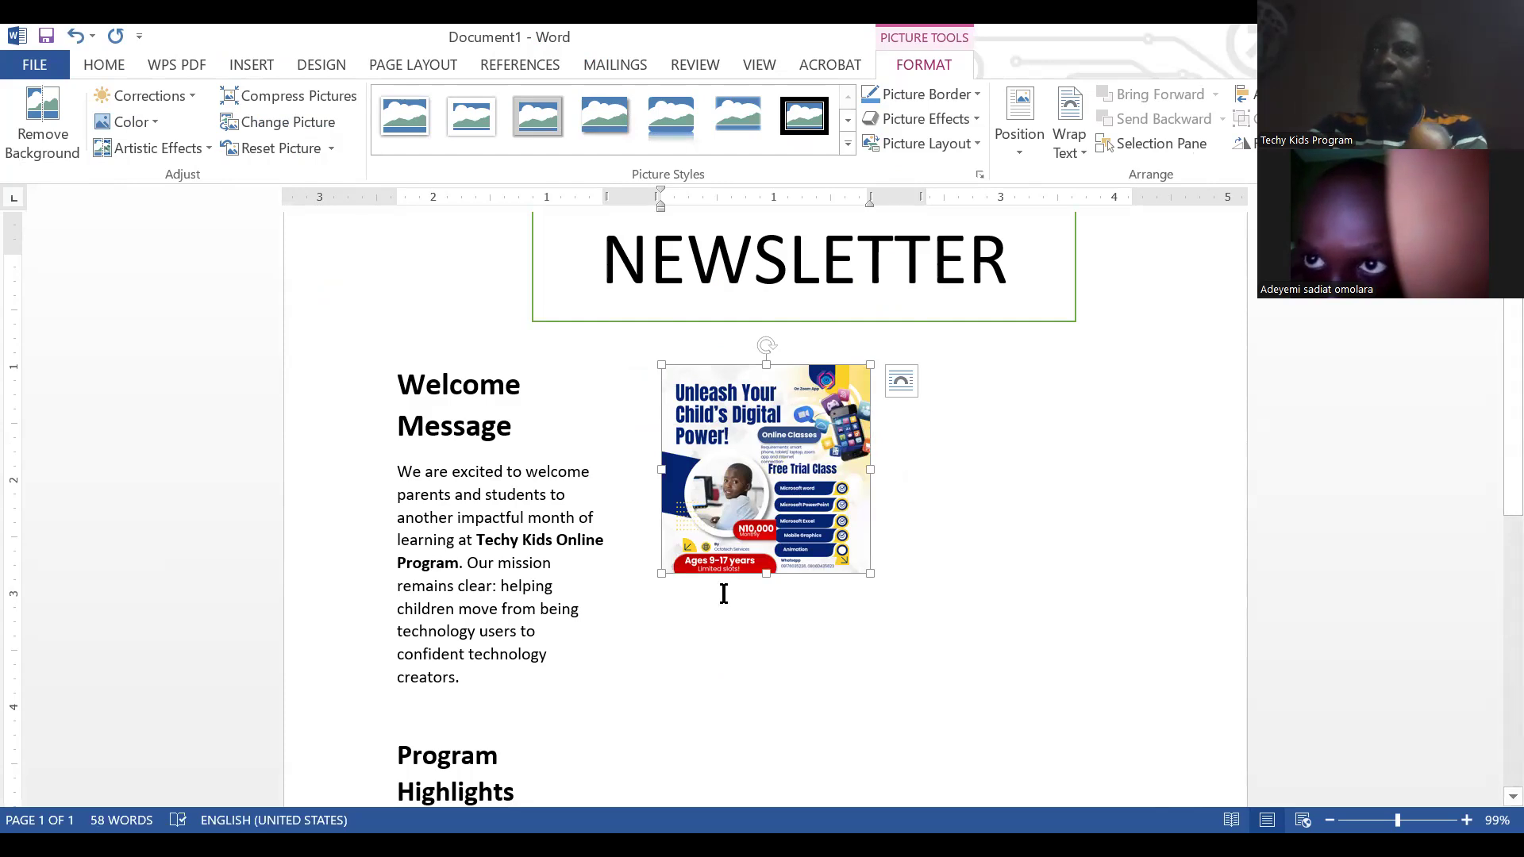
pyautogui.click(1066, 145)
pyautogui.click(1130, 226)
pyautogui.moveTo(798, 472); pyautogui.dragTo(693, 739)
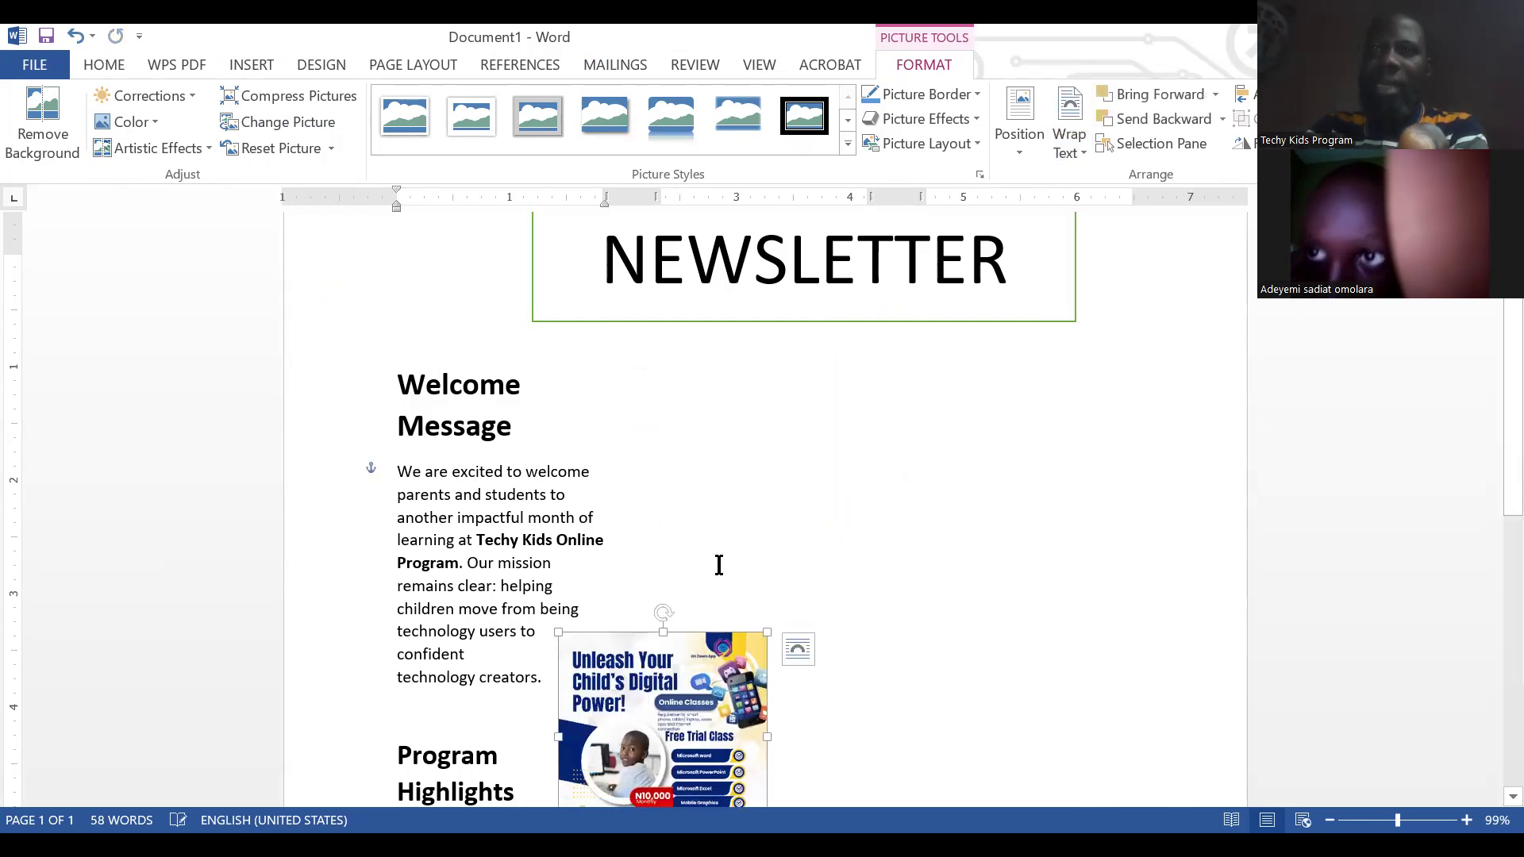
# - Move the flyer picture below the Program Highlights list and shrink it to fit within the first column
pyautogui.scroll(-3, 719, 565)
pyautogui.moveTo(704, 534); pyautogui.dragTo(548, 814)
pyautogui.scroll(-4, 607, 610)
pyautogui.moveTo(553, 531); pyautogui.dragTo(666, 677)
pyautogui.moveTo(592, 560); pyautogui.dragTo(524, 539)
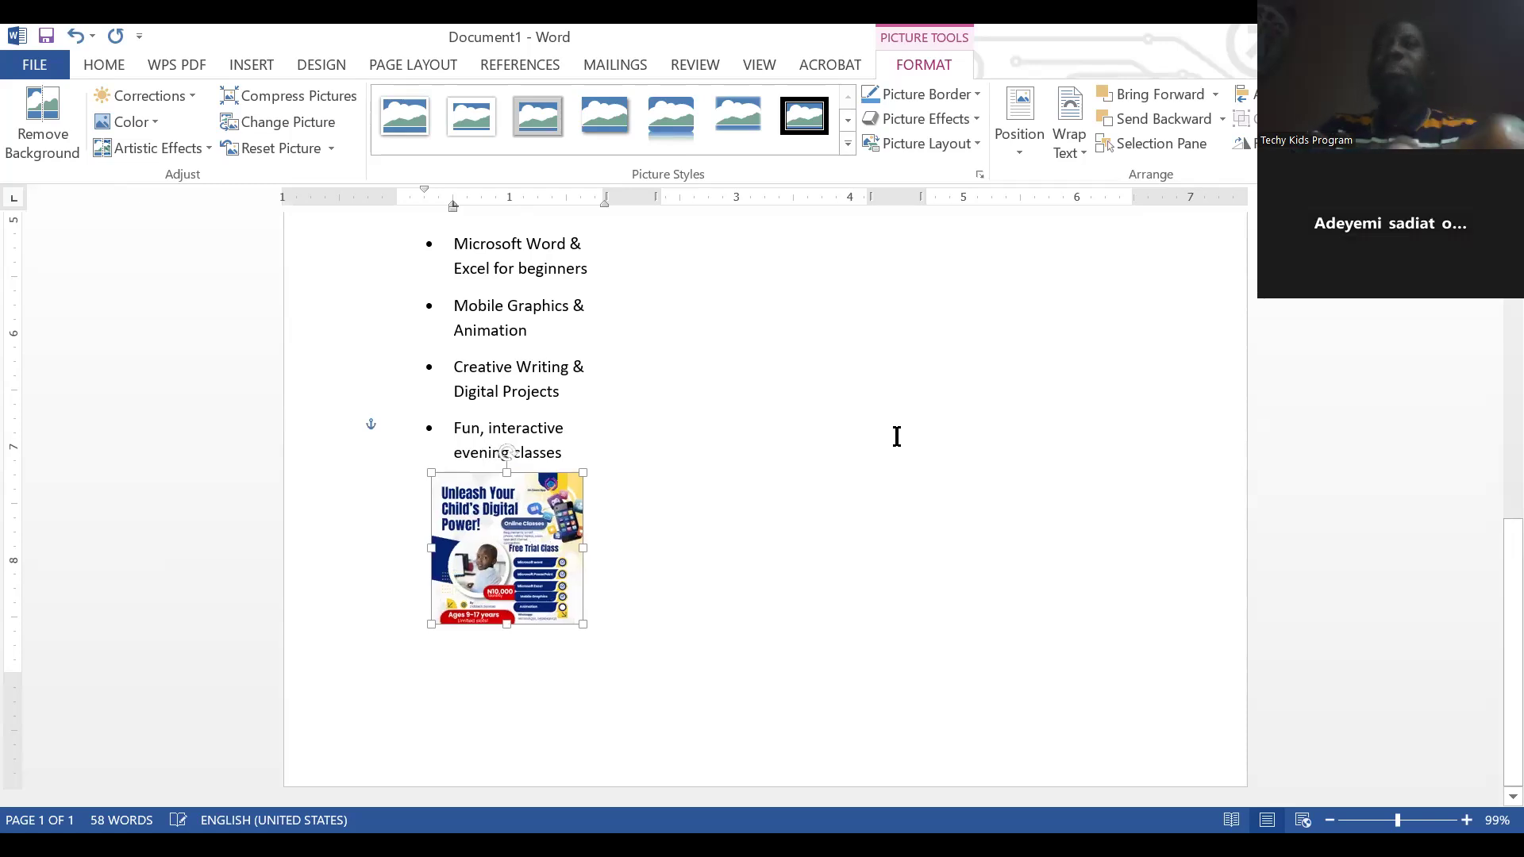
# - Apply the Two column preset from the end of the Program Highlights list forward through the detailed Columns settings
pyautogui.click(897, 437)
pyautogui.scroll(7, 897, 437)
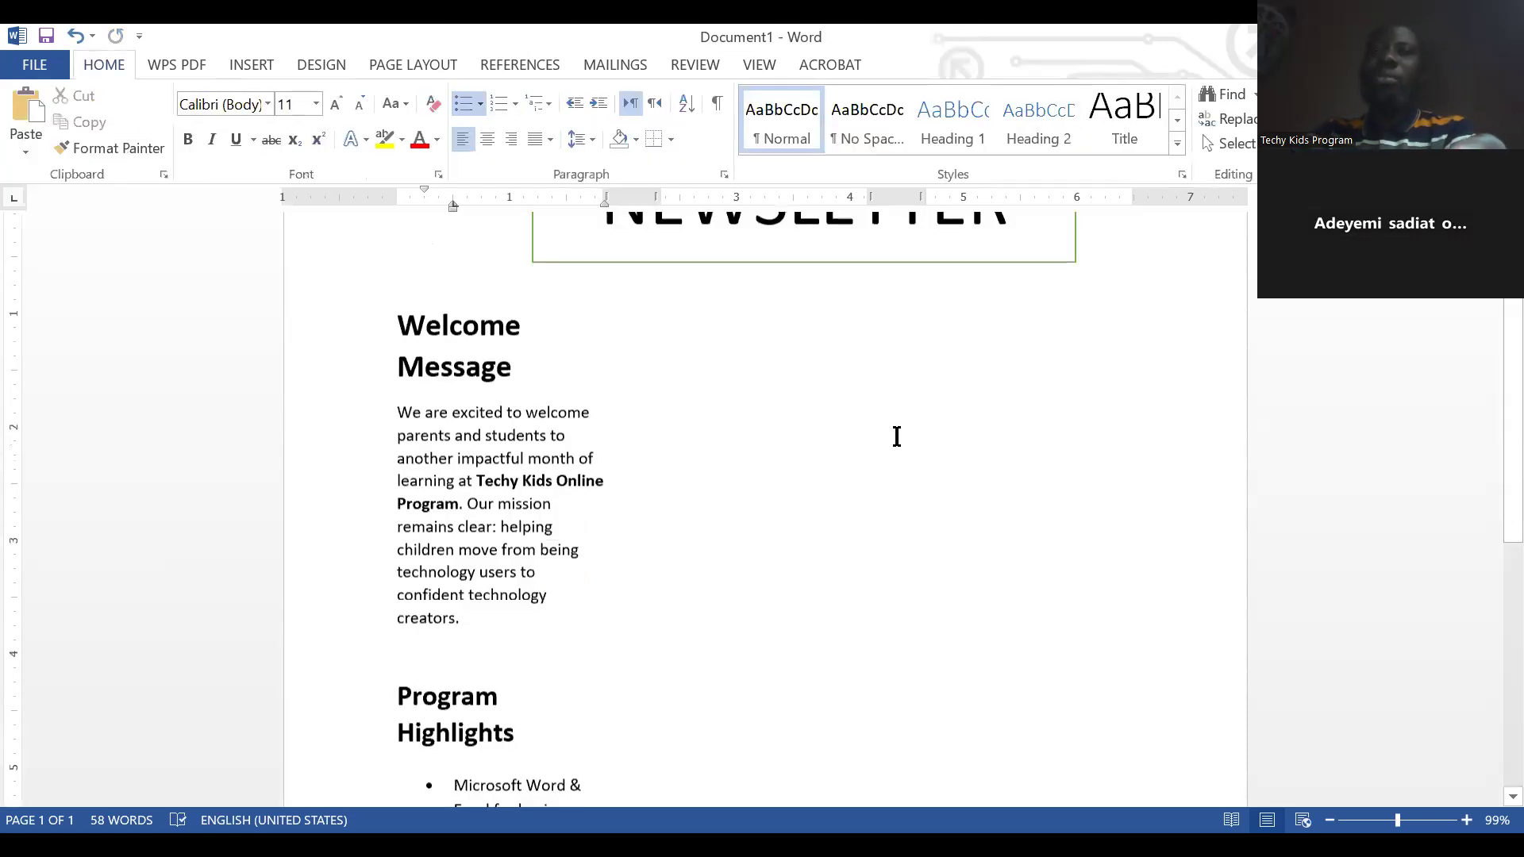
pyautogui.scroll(3, 897, 436)
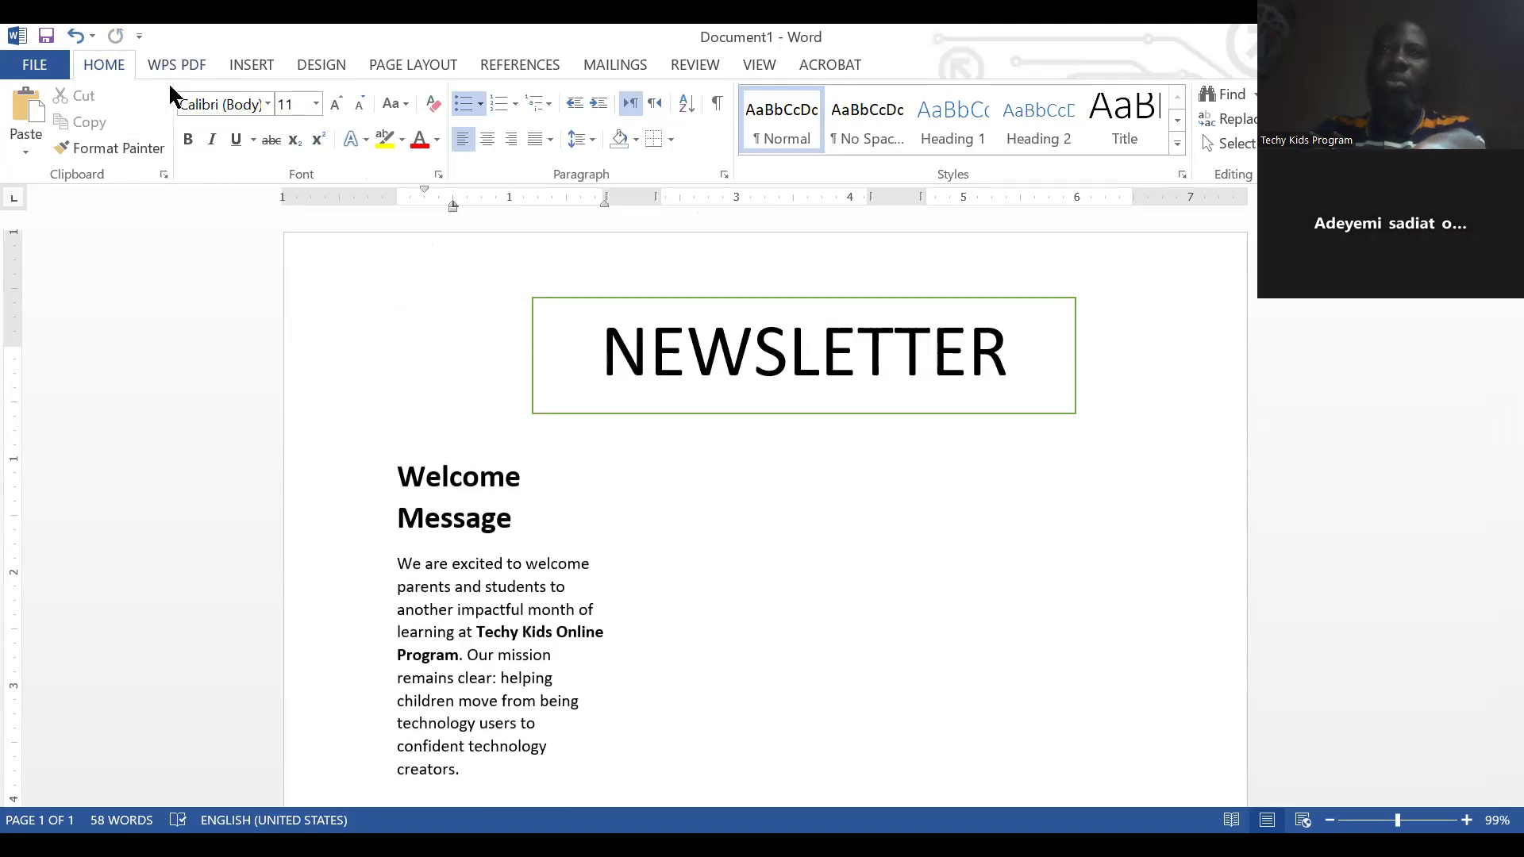
pyautogui.click(249, 65)
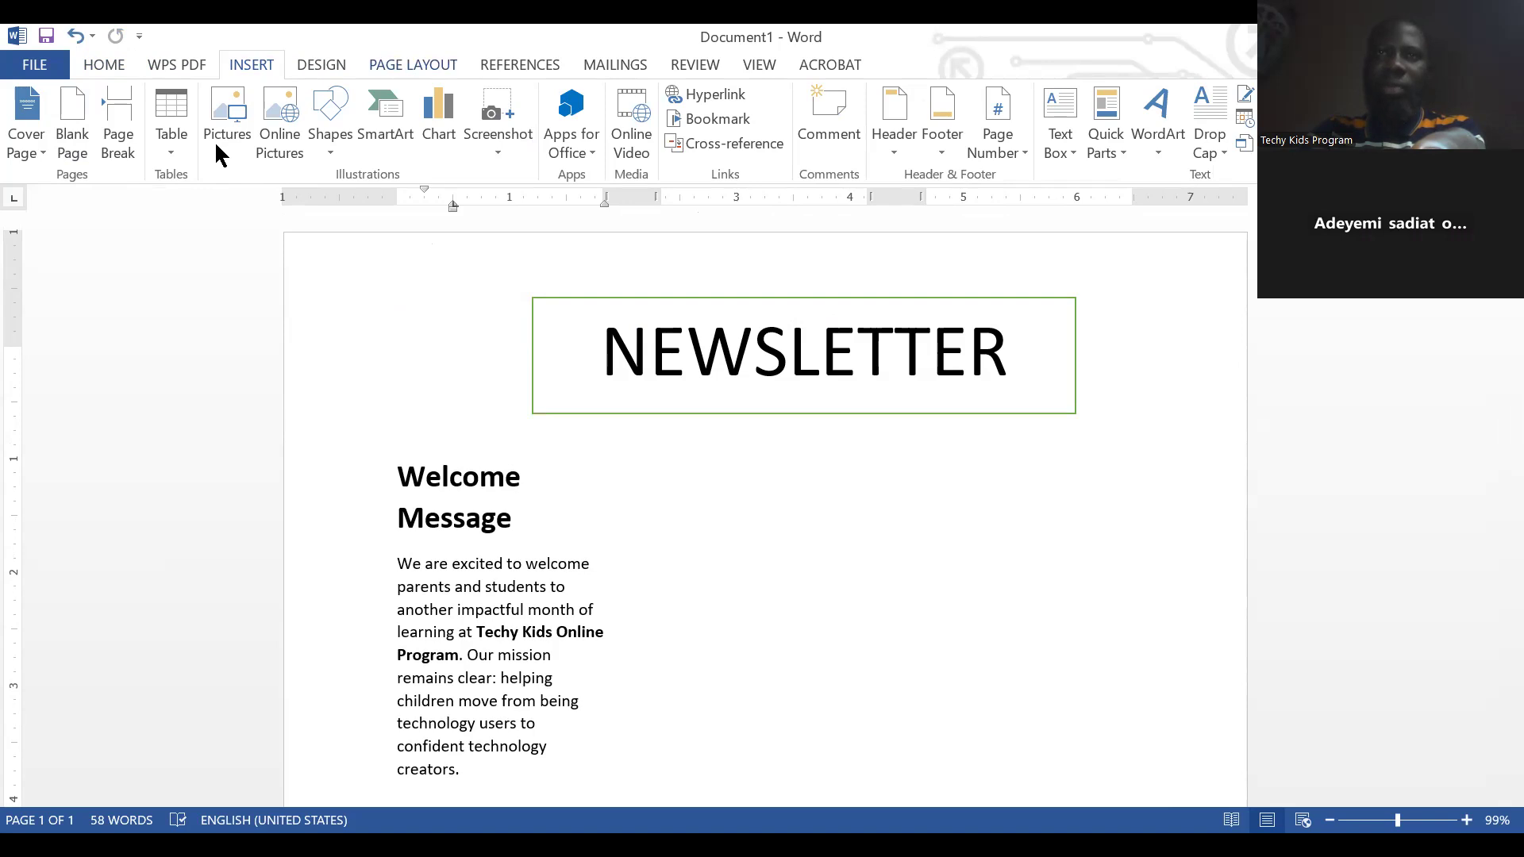
pyautogui.scroll(-2, 214, 141)
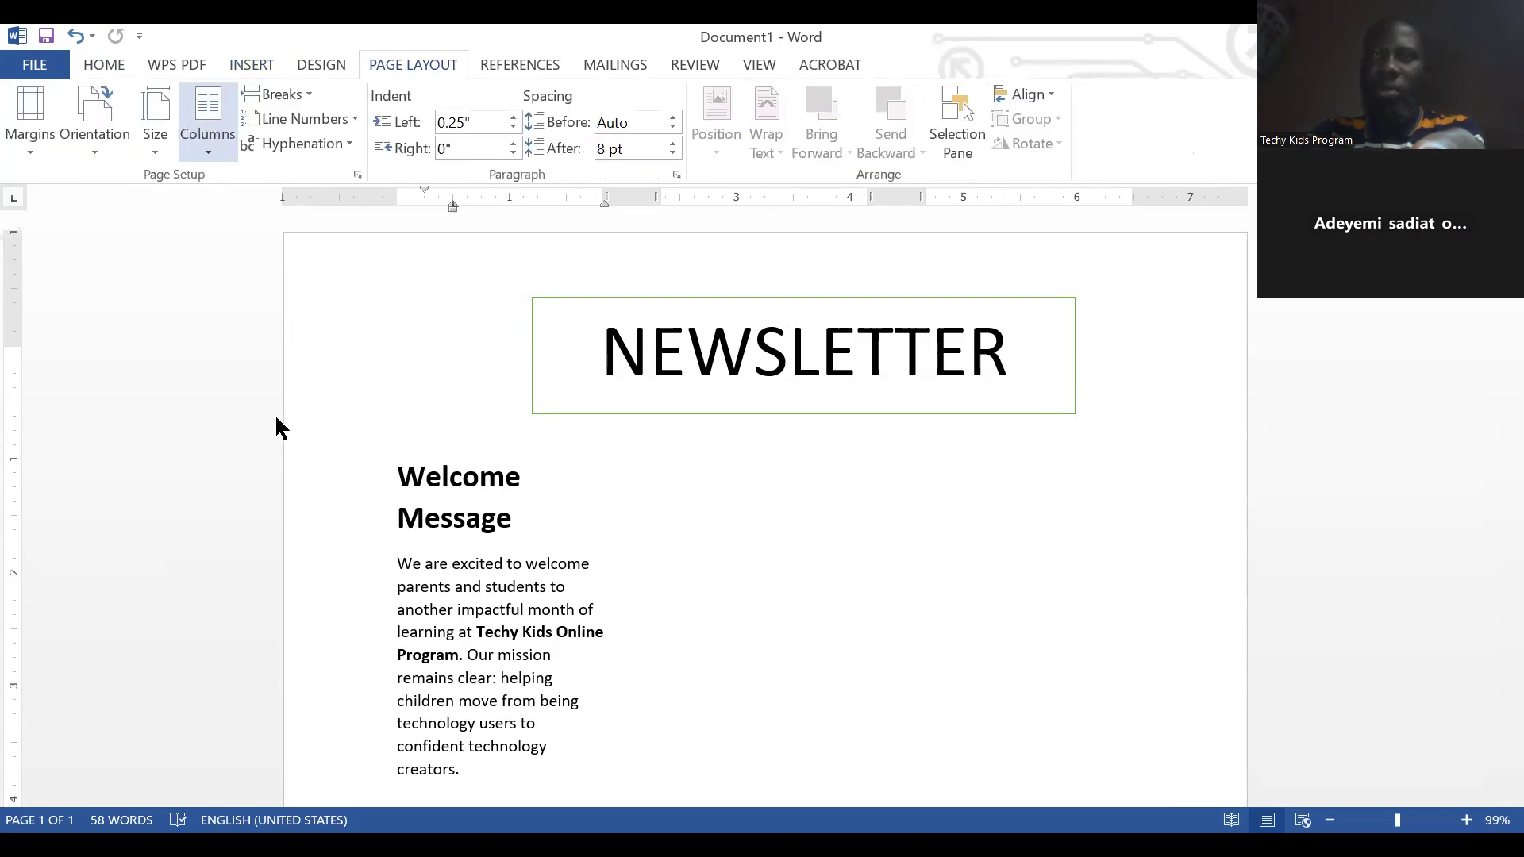
pyautogui.click(744, 327)
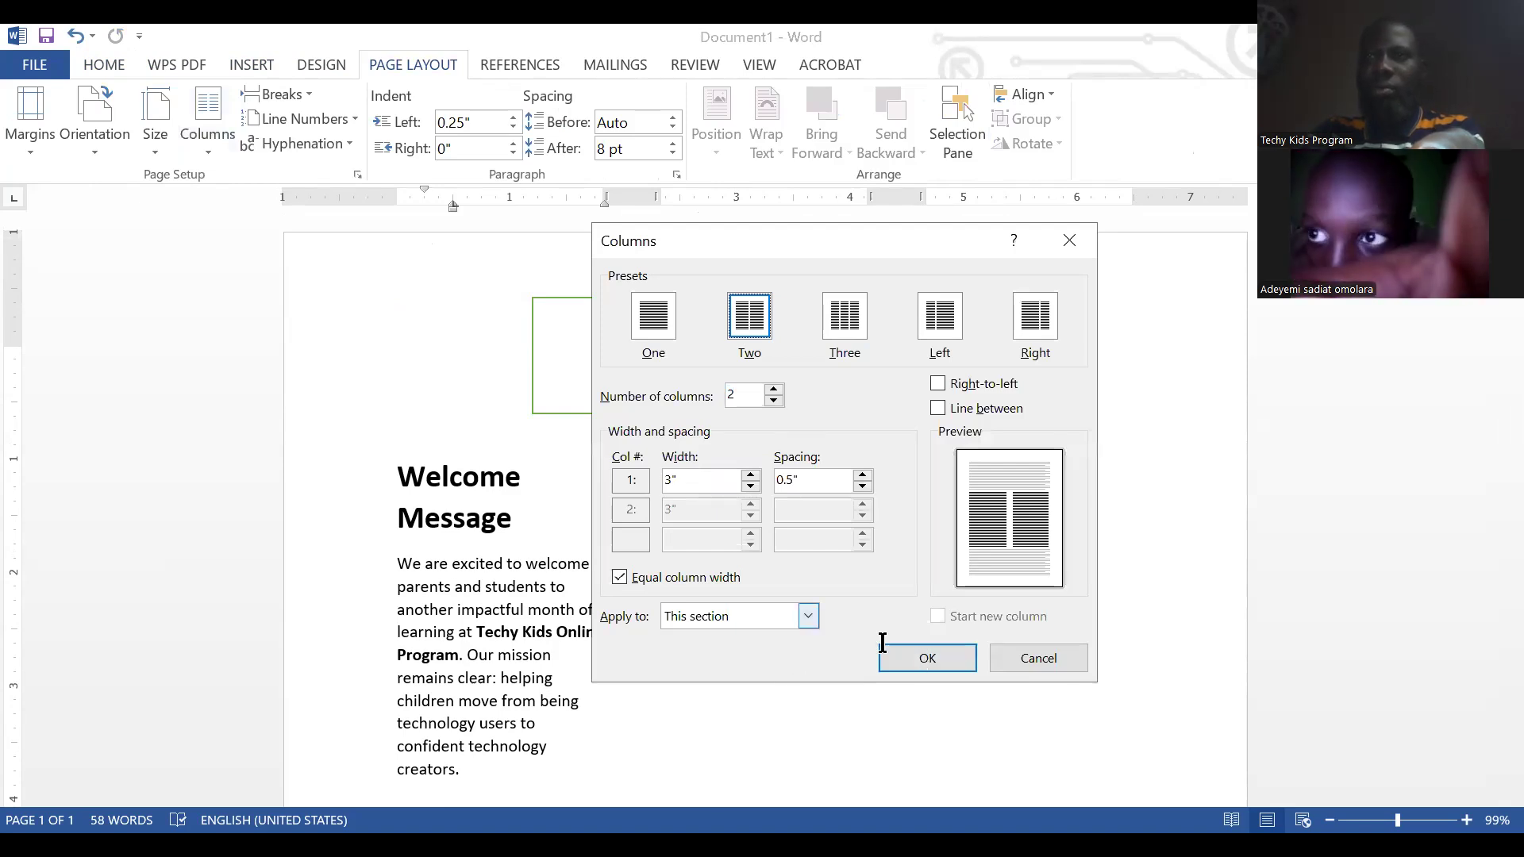
pyautogui.press('Return')
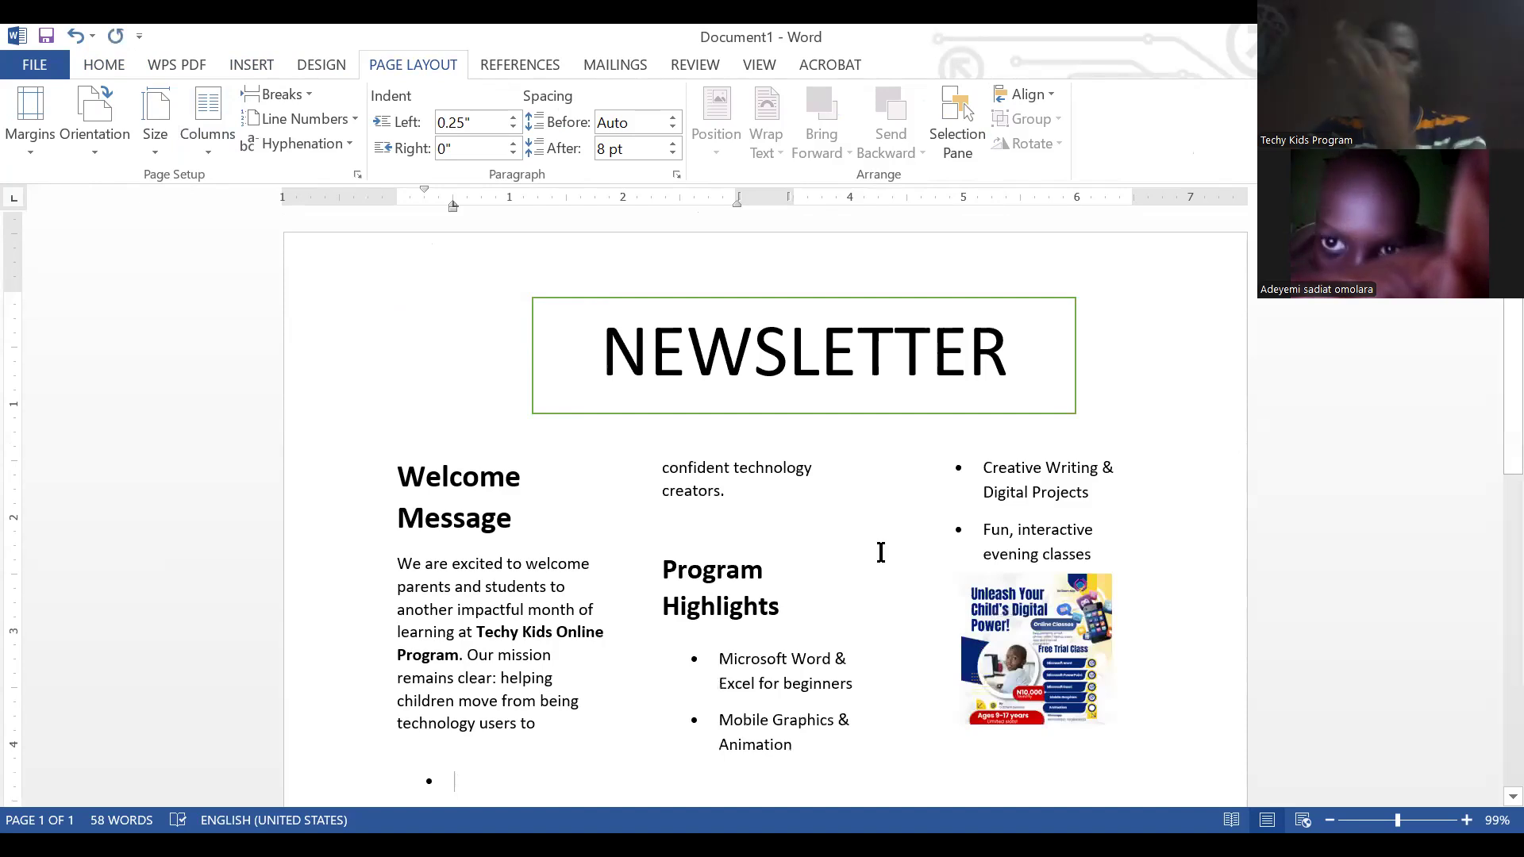
# - Move the second column's text, from "confident technology creators" through "Mobile Graphics & Animation", to the empty bullet below the columns
pyautogui.scroll(-3, 862, 522)
pyautogui.scroll(2, 862, 521)
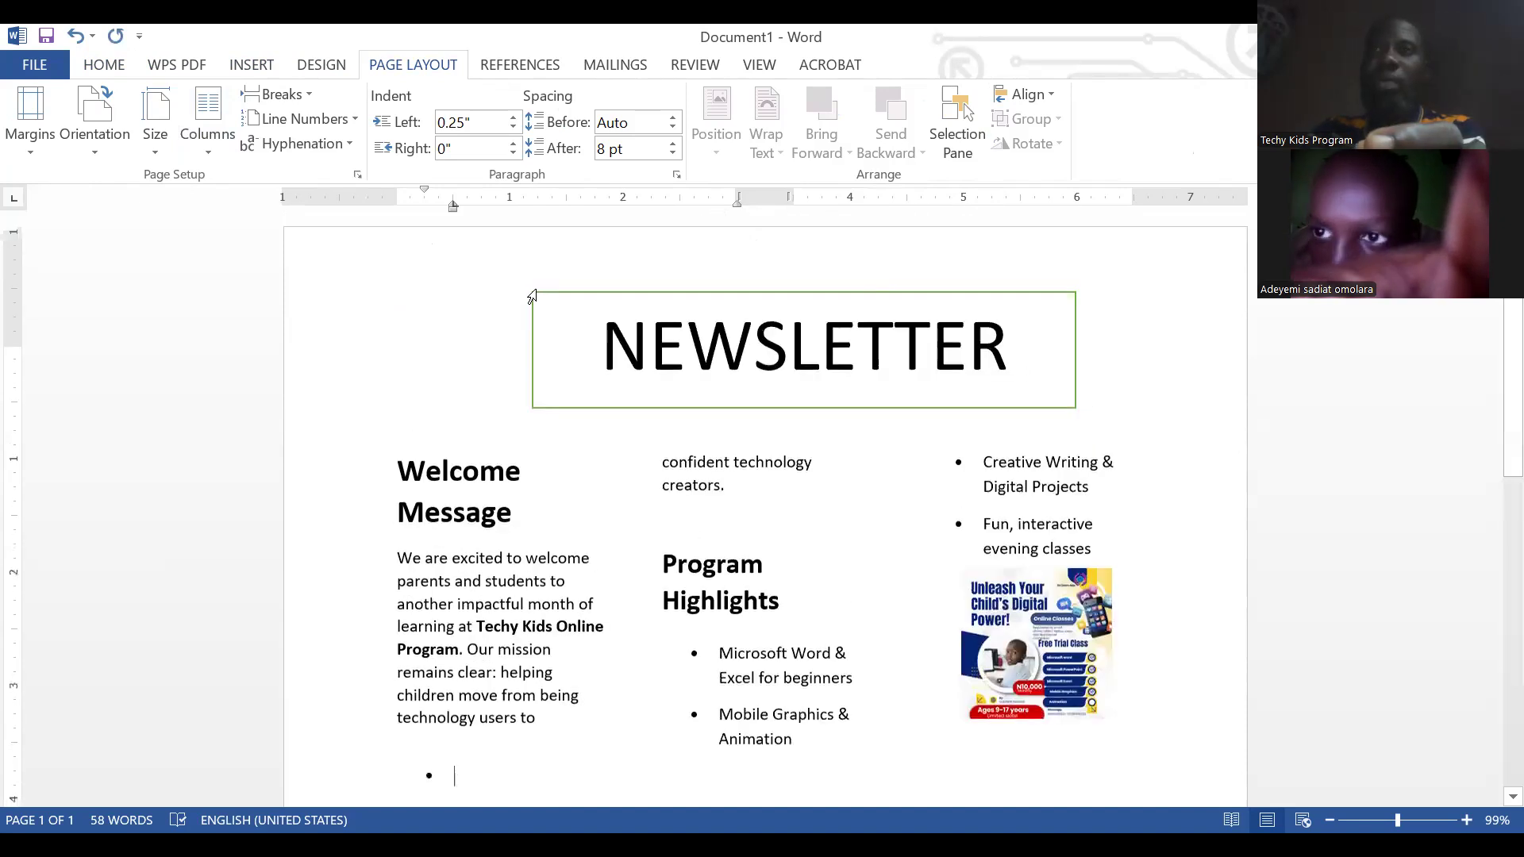
pyautogui.moveTo(652, 394); pyautogui.dragTo(813, 674)
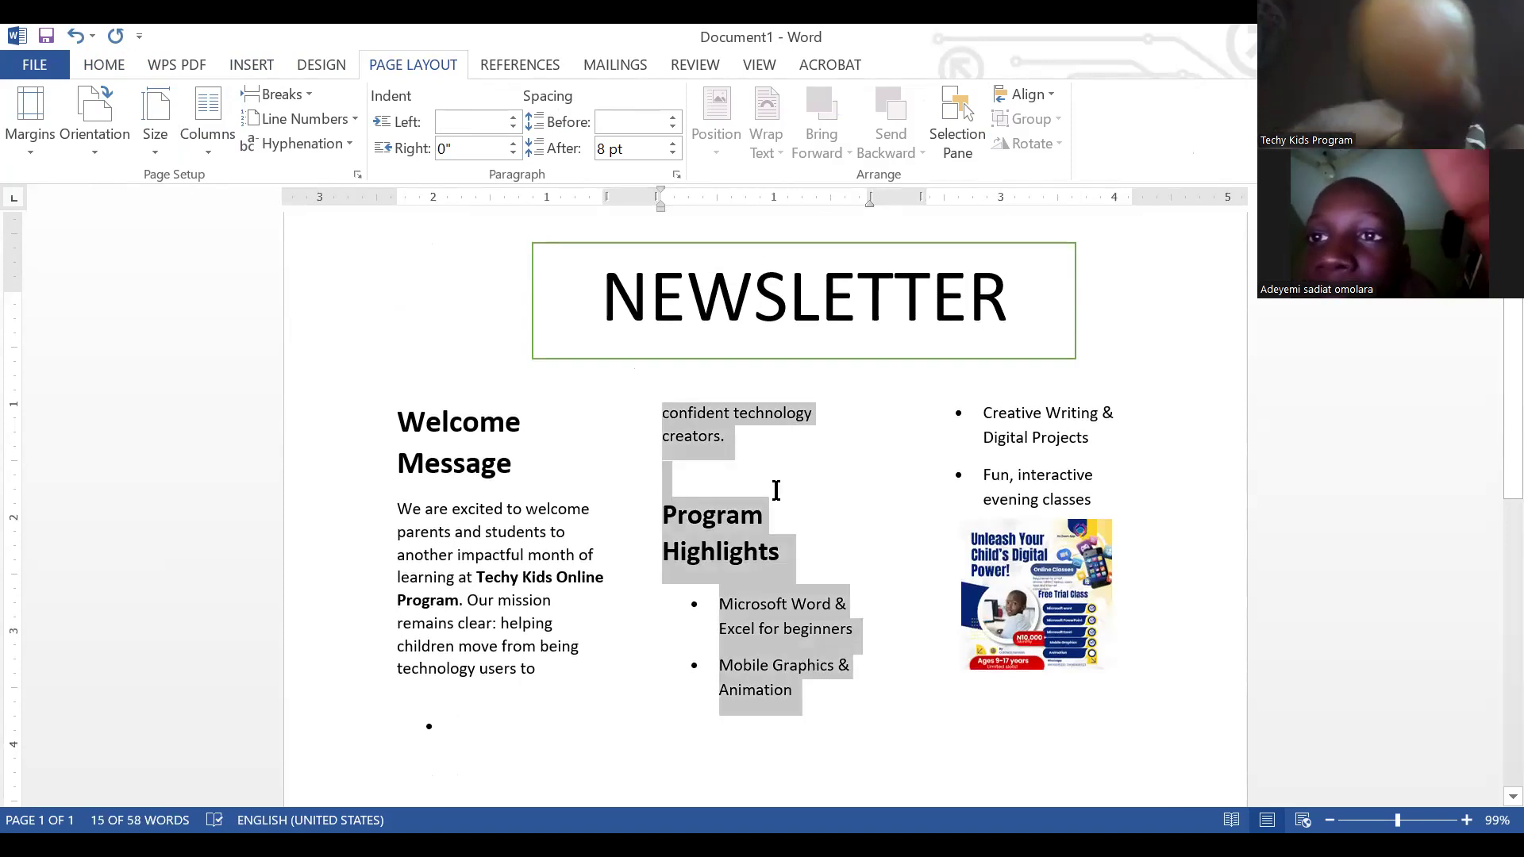
pyautogui.press('Delete')
pyautogui.click(476, 673)
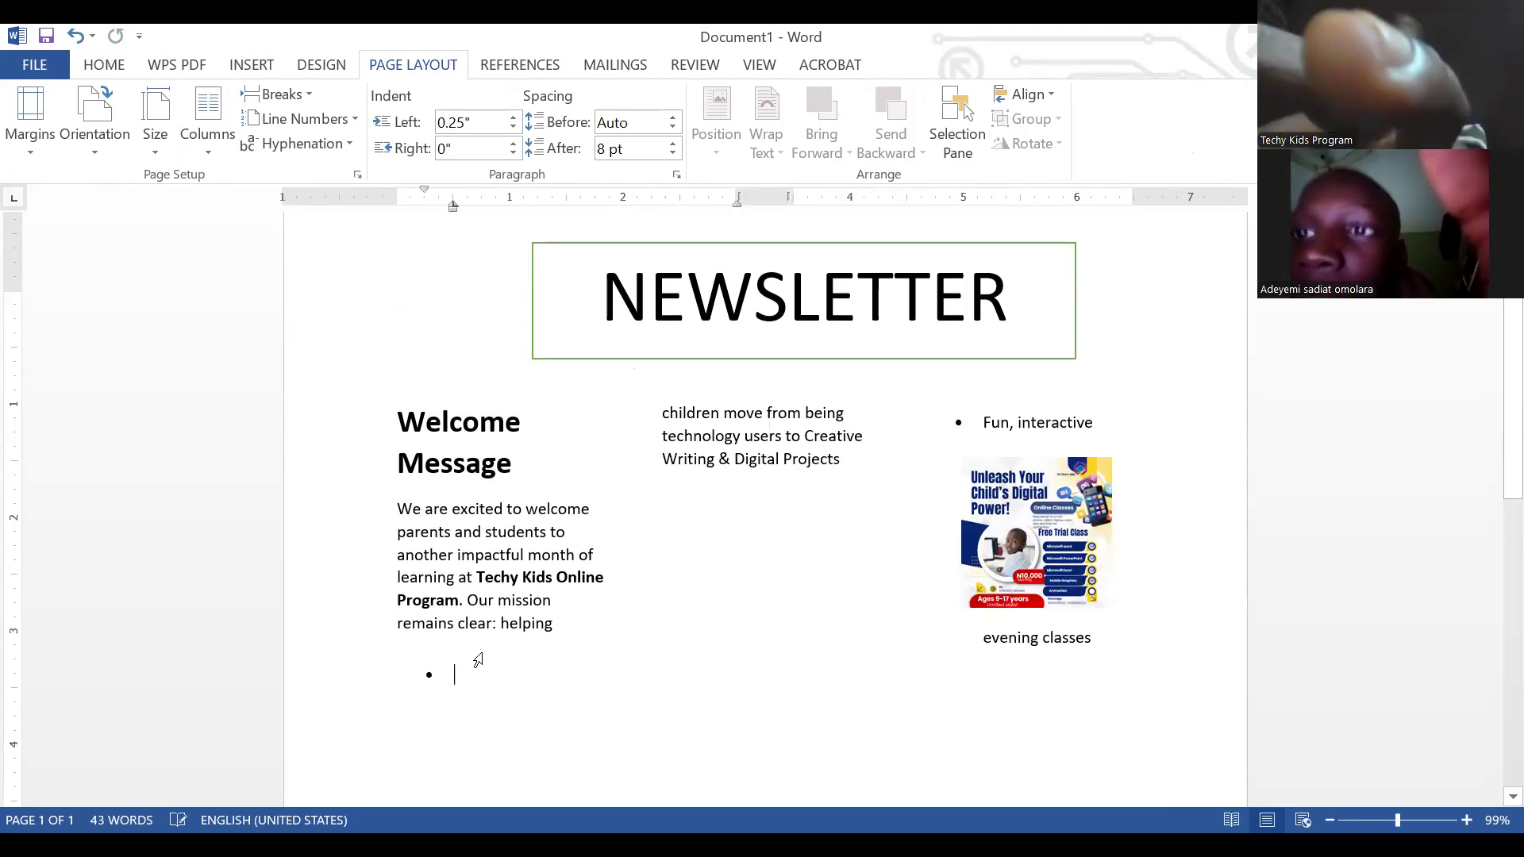
pyautogui.hotkey('ctrl', 'z')
# - Move the second column's text ending in "Creative Writing & Digital Projects" to the empty bullet after Mobile Graphics & Animation
pyautogui.scroll(1, 699, 341)
pyautogui.moveTo(869, 421)
pyautogui.mouseDown()
pyautogui.moveTo(847, 323)
pyautogui.moveTo(697, 377)
pyautogui.moveTo(662, 359)
pyautogui.moveTo(877, 415)
pyautogui.mouseUp()
pyautogui.hotkey('ctrl', 'c')
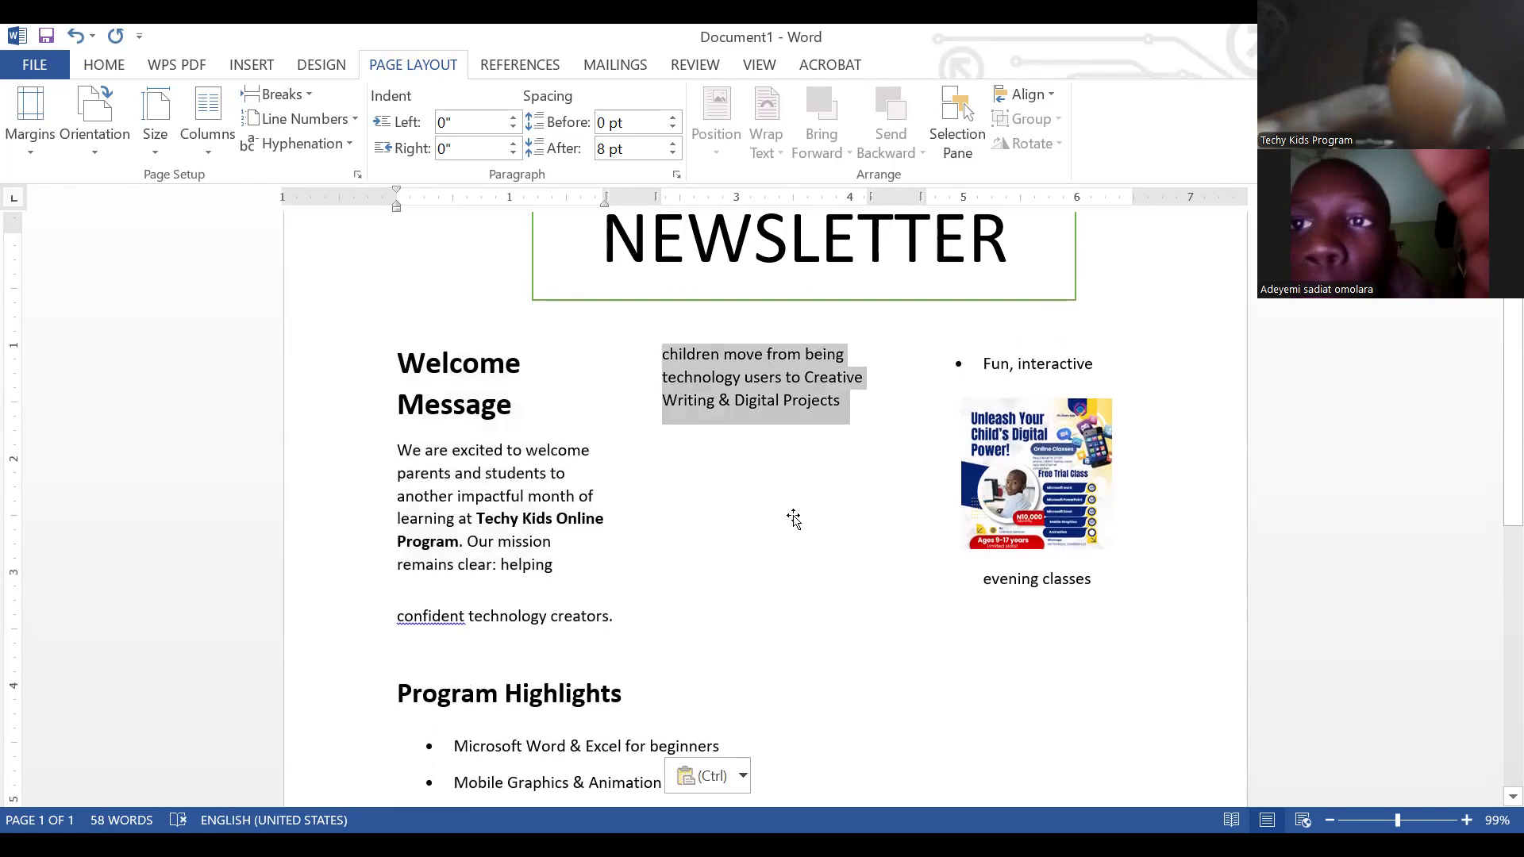
pyautogui.press('Delete')
pyautogui.scroll(-4, 480, 500)
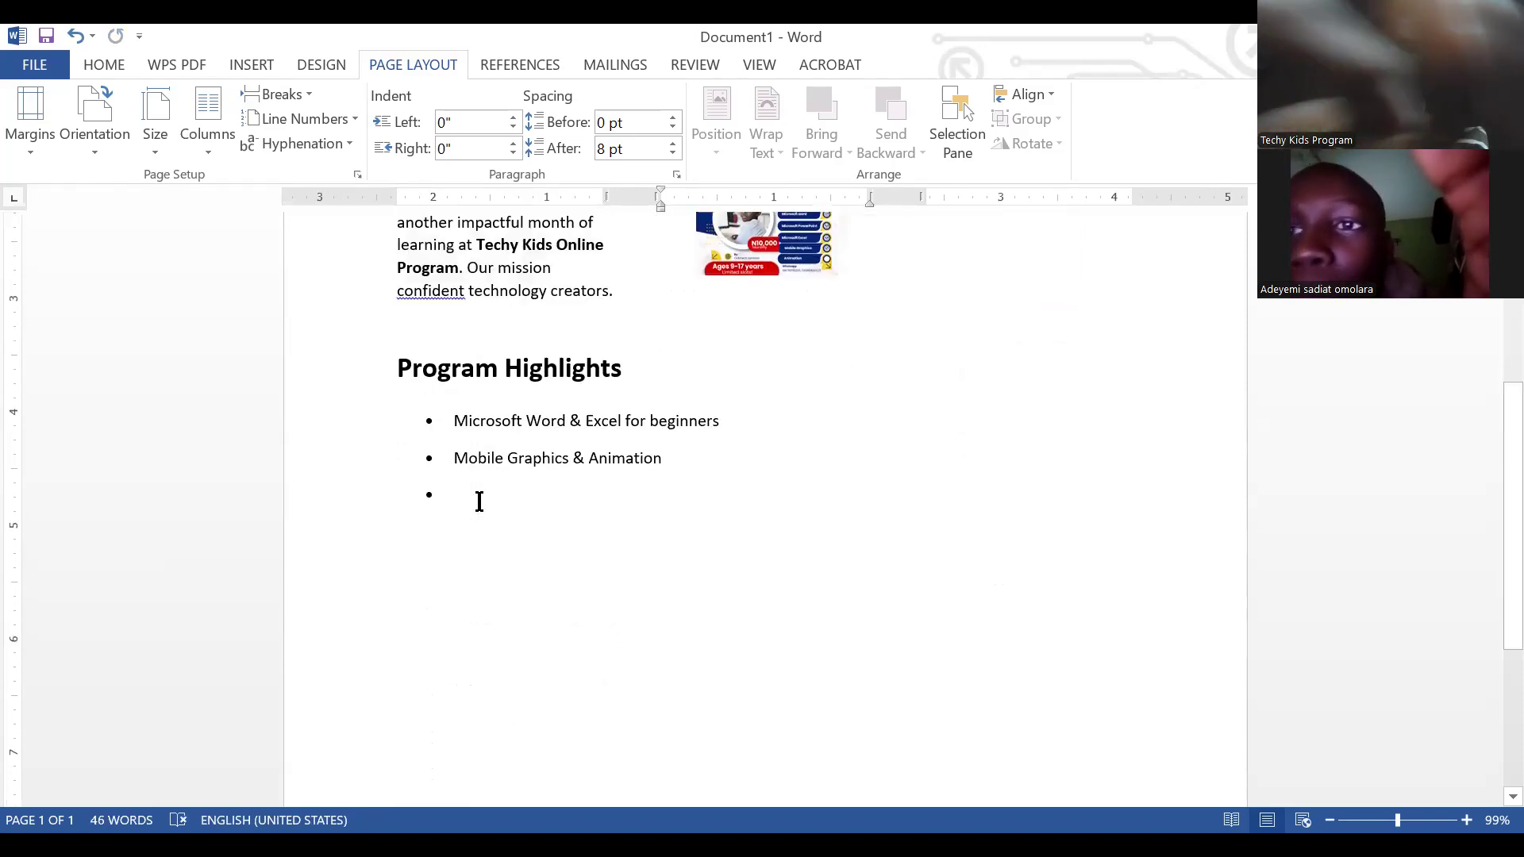
pyautogui.click(480, 501)
pyautogui.hotkey('ctrl', 'v')
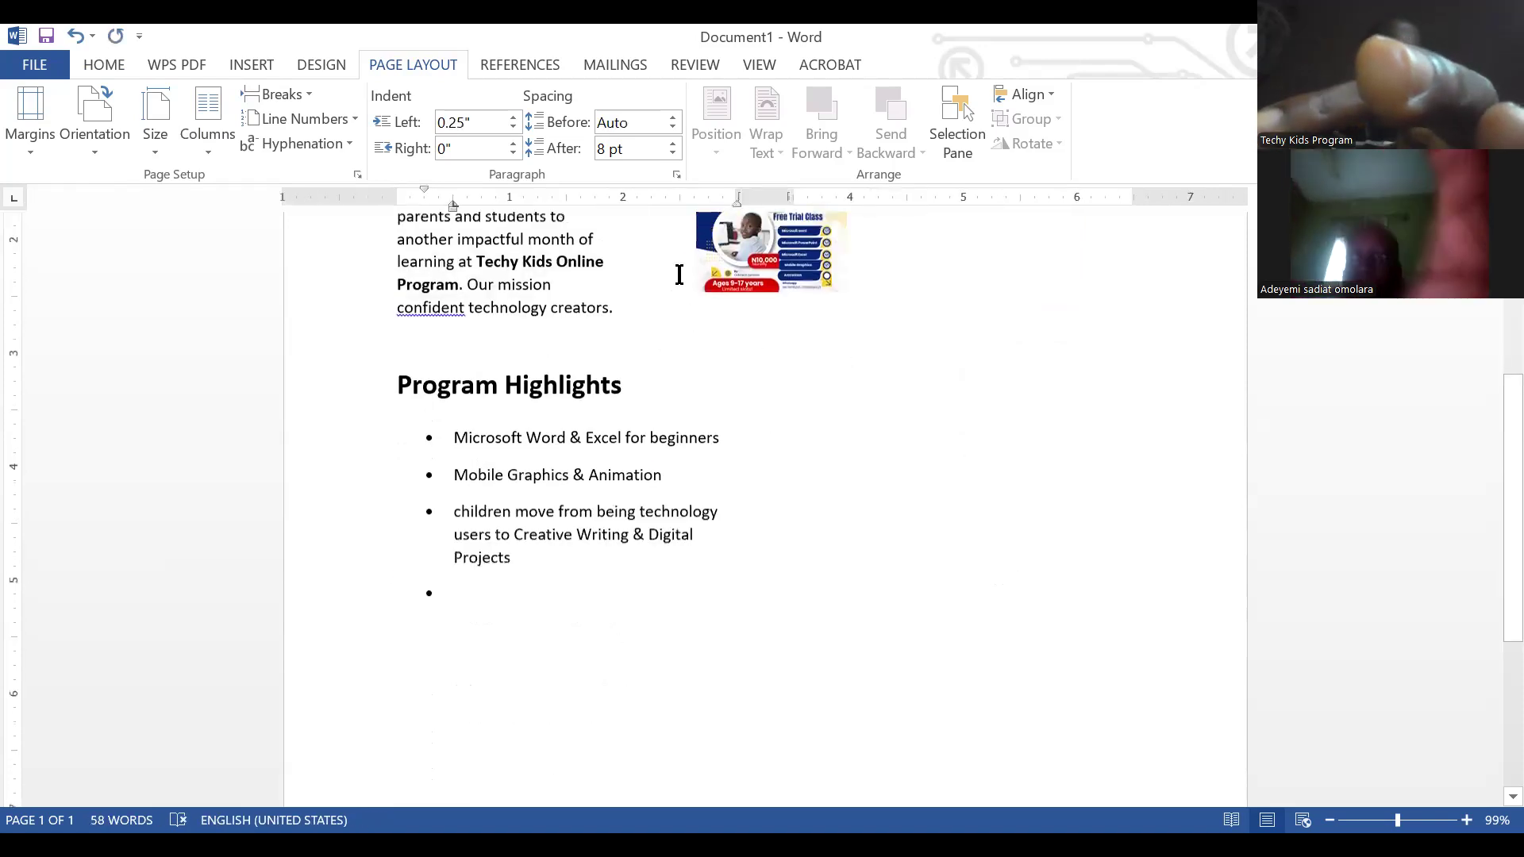
# - Move the second column's "remains clear: helping Fun, interactive evening classes" text and flyer picture to the empty last bullet
pyautogui.scroll(2, 680, 274)
pyautogui.scroll(2, 657, 412)
pyautogui.moveTo(745, 464); pyautogui.dragTo(871, 425)
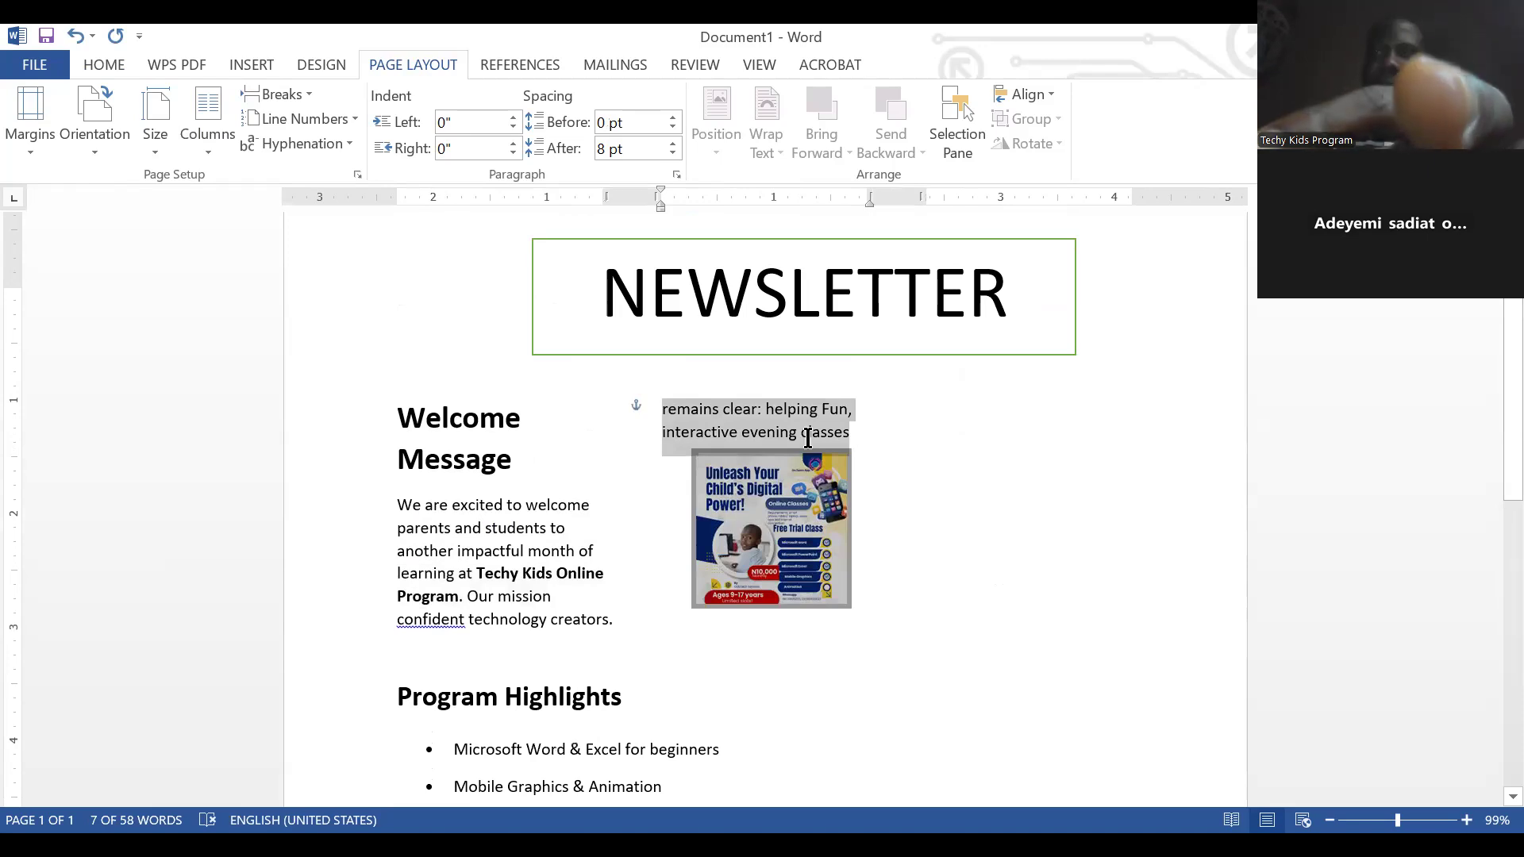
pyautogui.press('Delete')
pyautogui.scroll(-5, 616, 585)
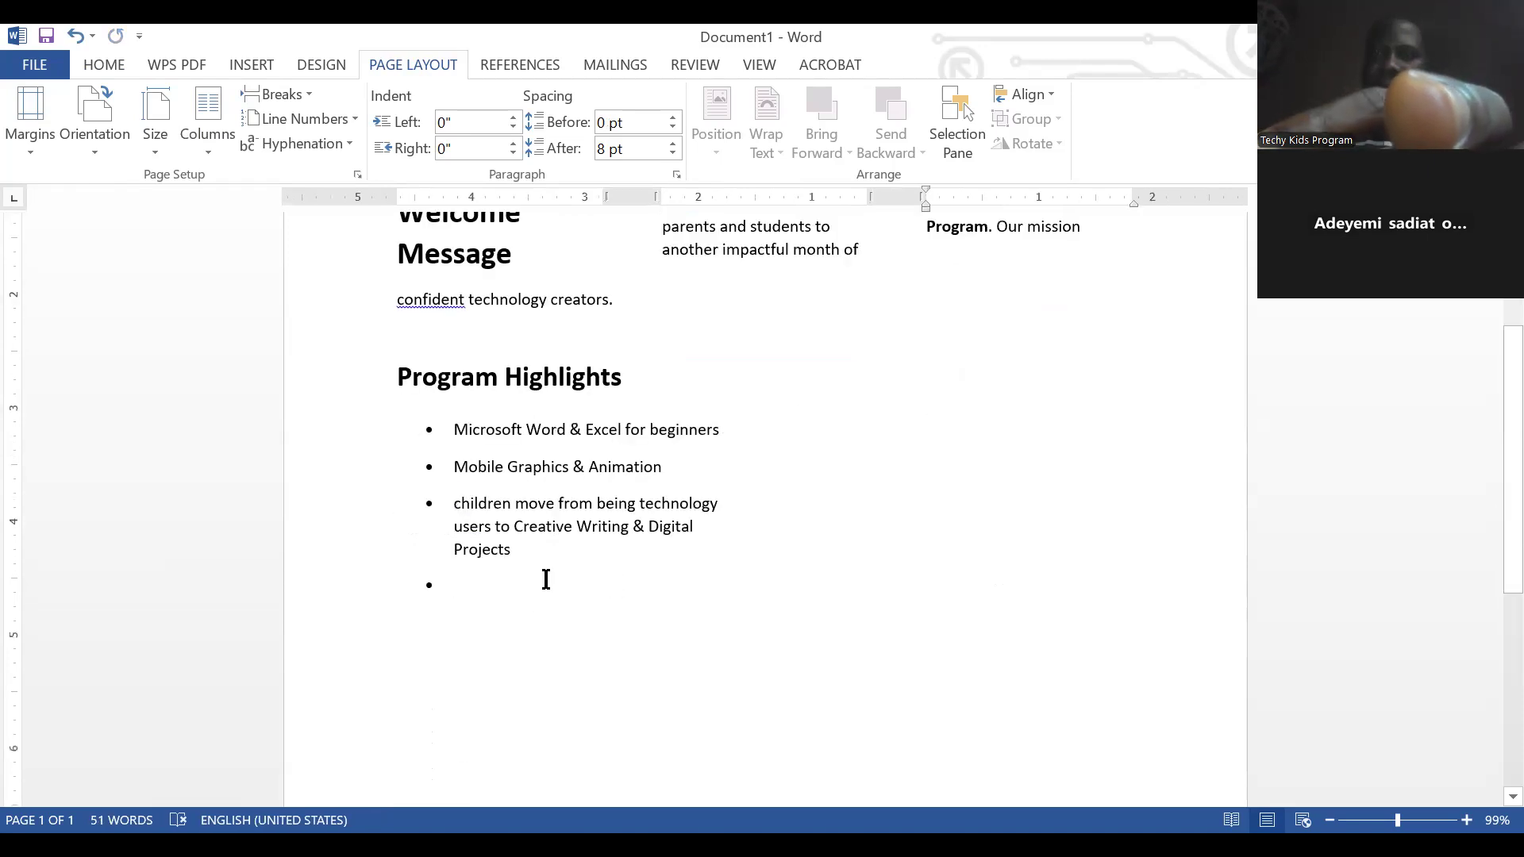
pyautogui.click(546, 580)
pyautogui.hotkey('ctrl', 'z')
pyautogui.scroll(2, 668, 337)
pyautogui.moveTo(657, 297); pyautogui.dragTo(1141, 319)
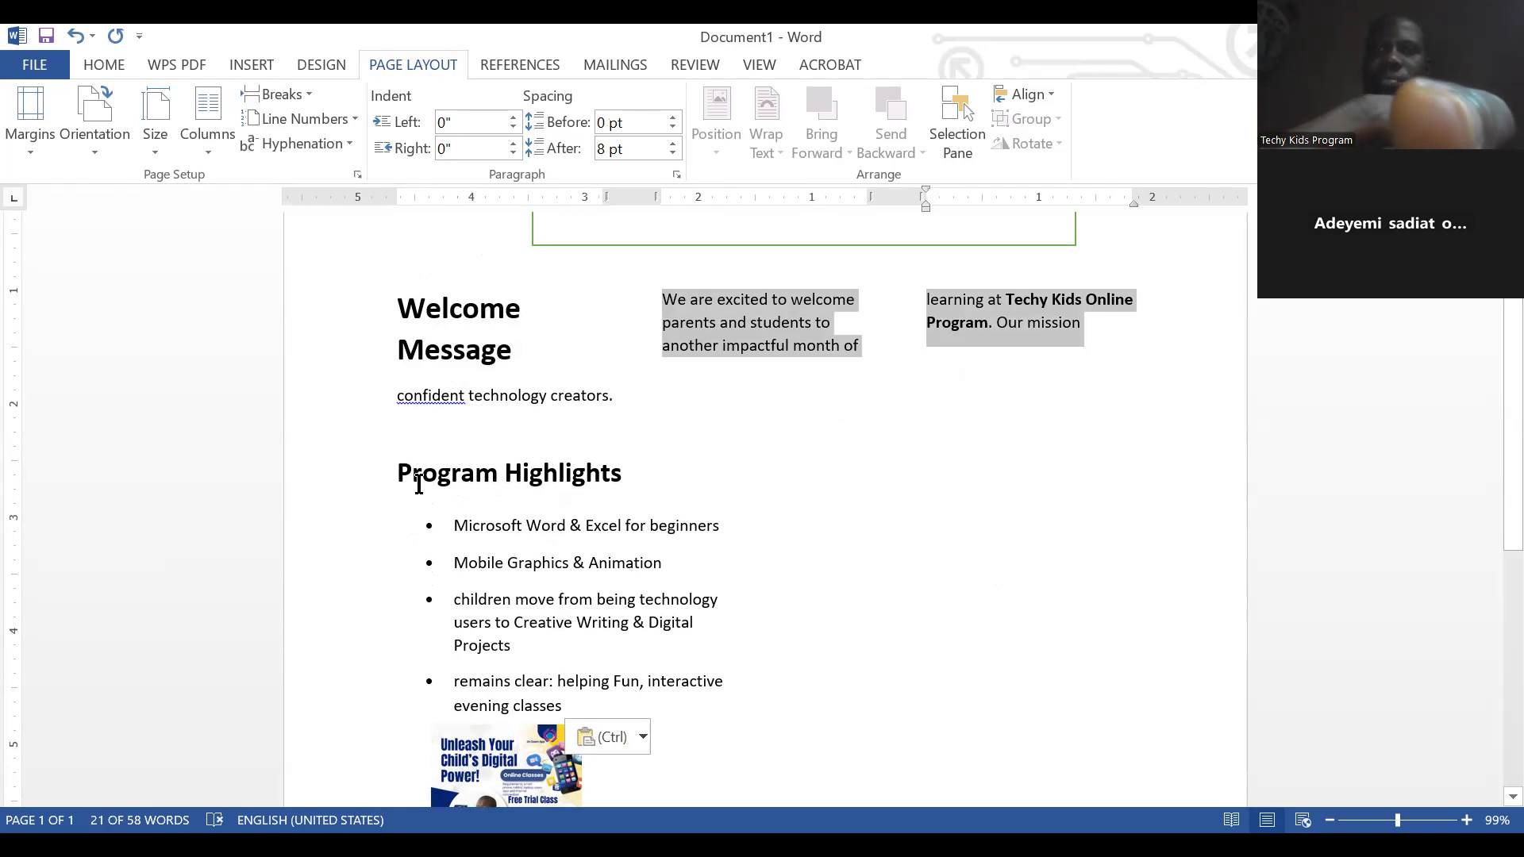
pyautogui.press('ctrl')
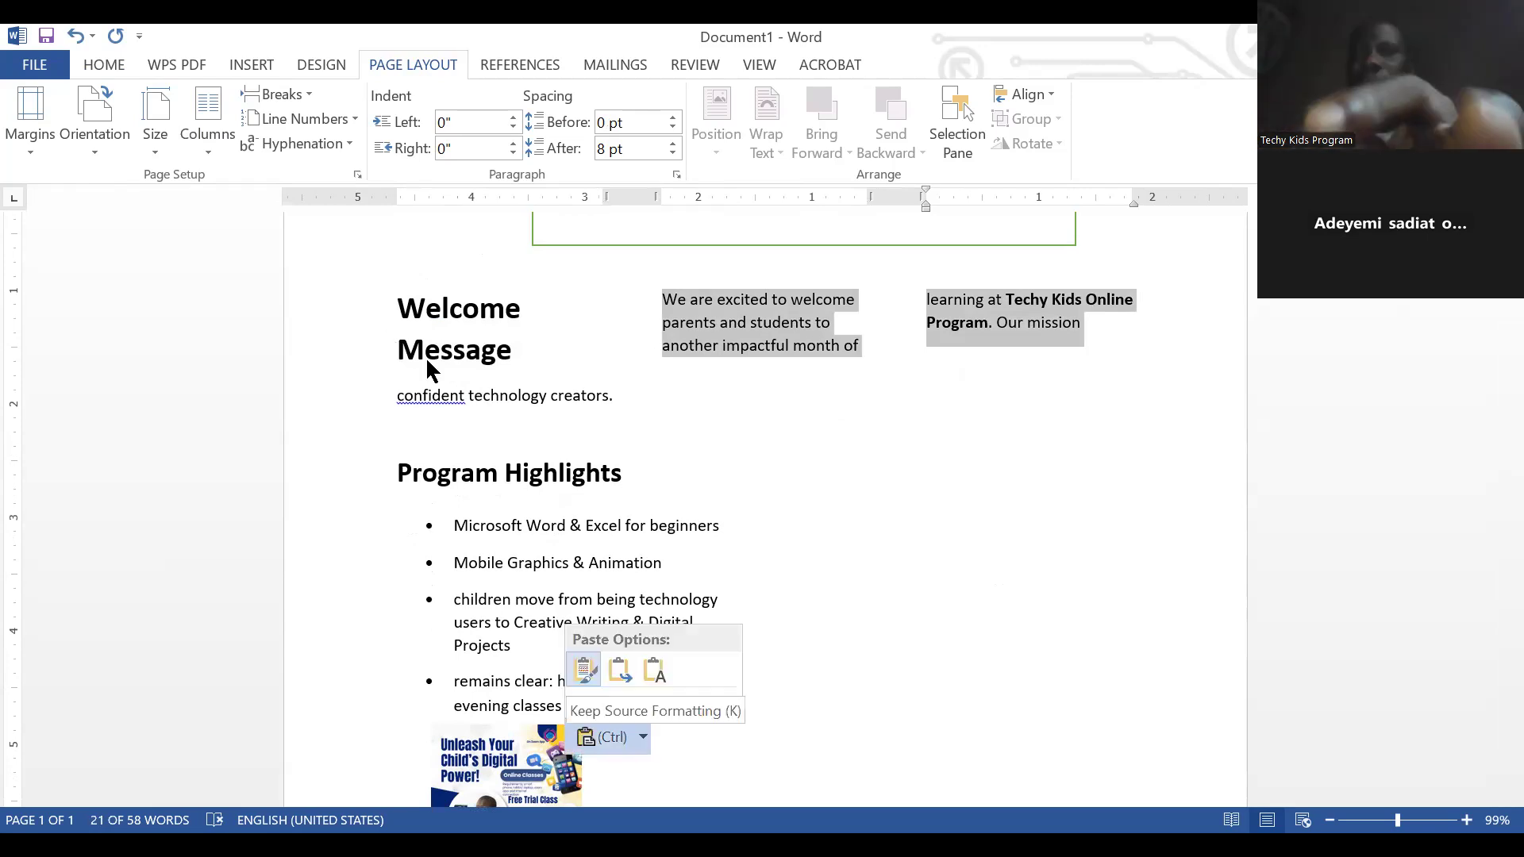
pyautogui.hotkey('ctrl', 'a')
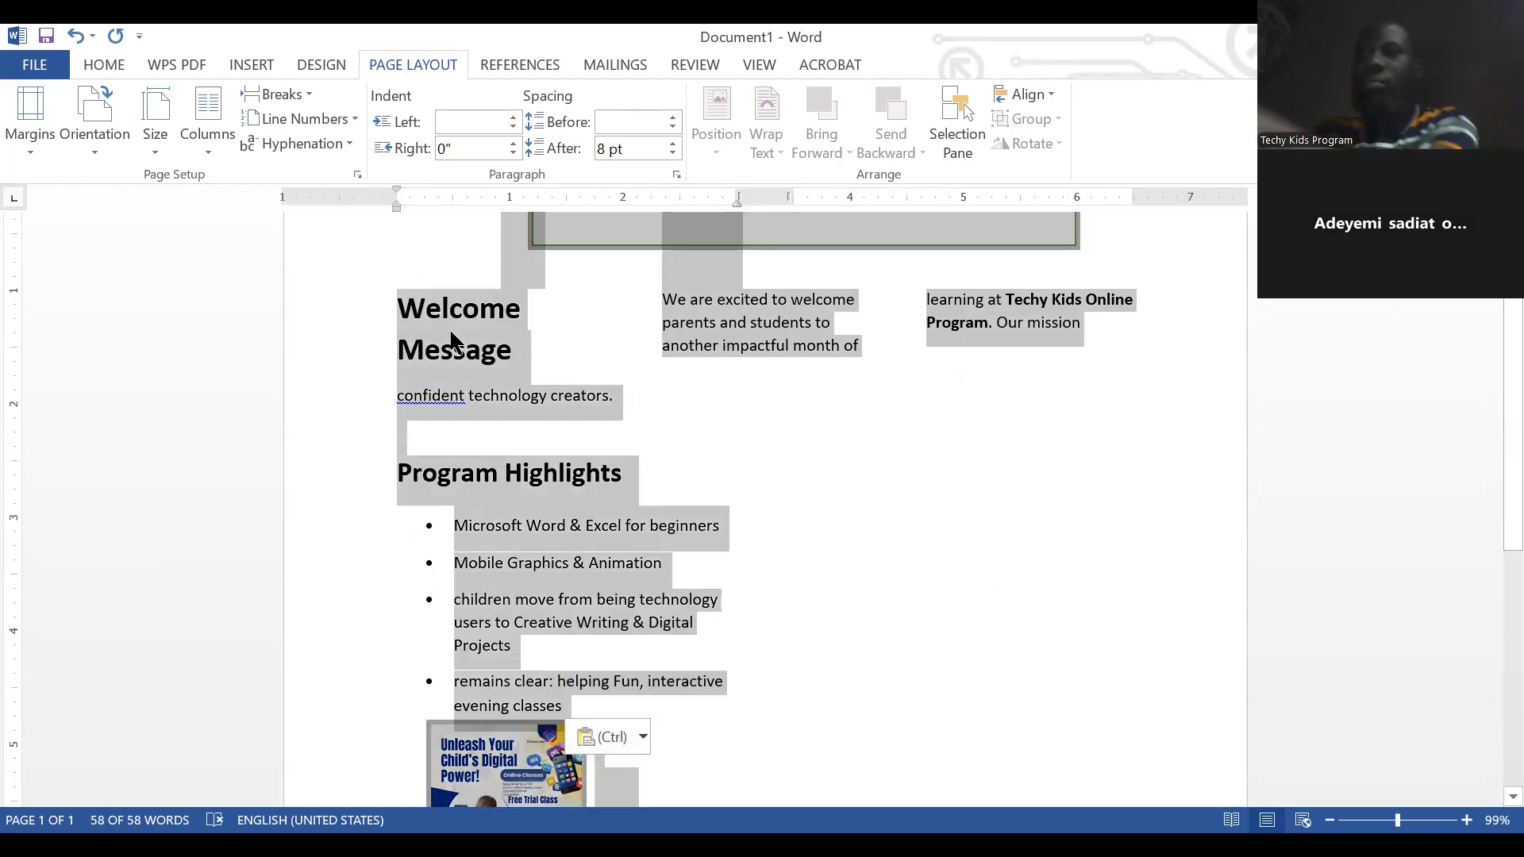
pyautogui.press('Delete')
pyautogui.hotkey('ctrl', 'z')
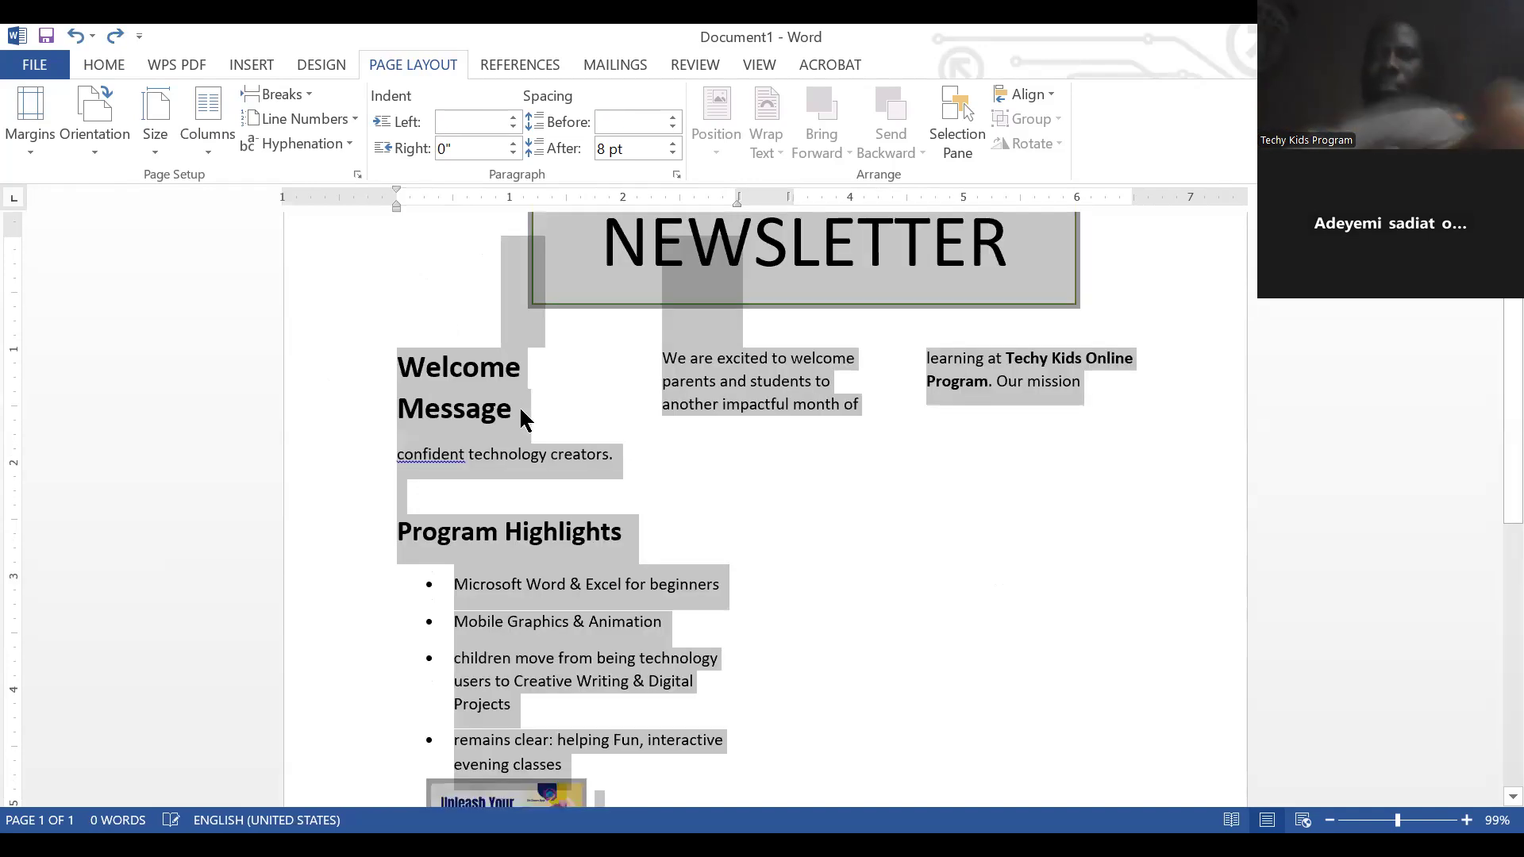
# - Delete all content below the NEWSLETTER title and paste the Welcome Message heading with its paragraph there
pyautogui.click(453, 482)
pyautogui.moveTo(385, 477); pyautogui.dragTo(725, 805)
pyautogui.press('Delete')
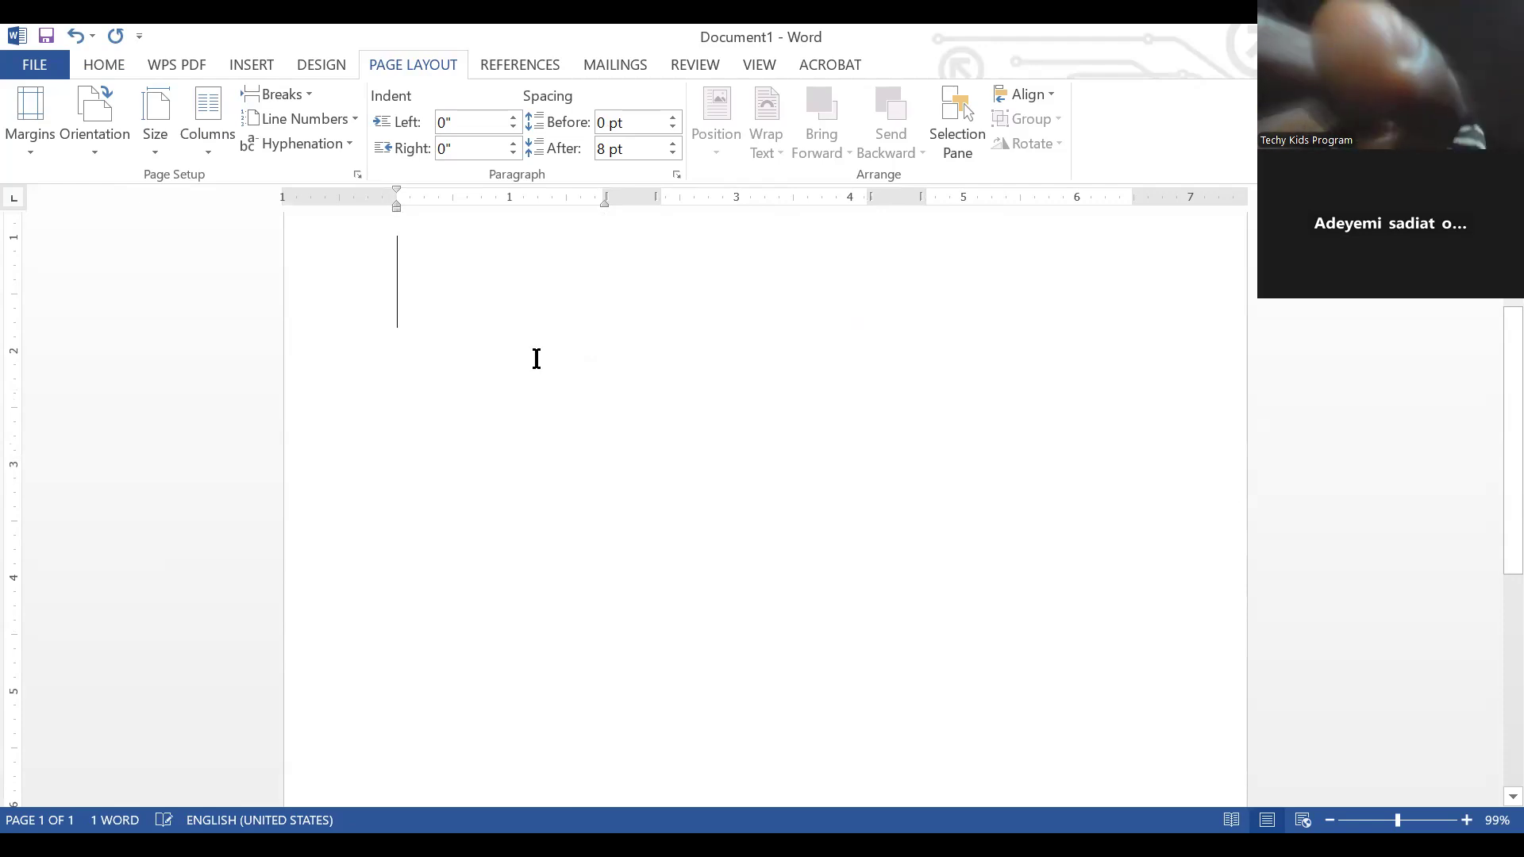
pyautogui.write('Welcome Message We are excited to welcome parents and students to another impactful month of learning at Techy Kids Online Program. Our mission remains clear: helping children move from being technology users to confident technology creators.')
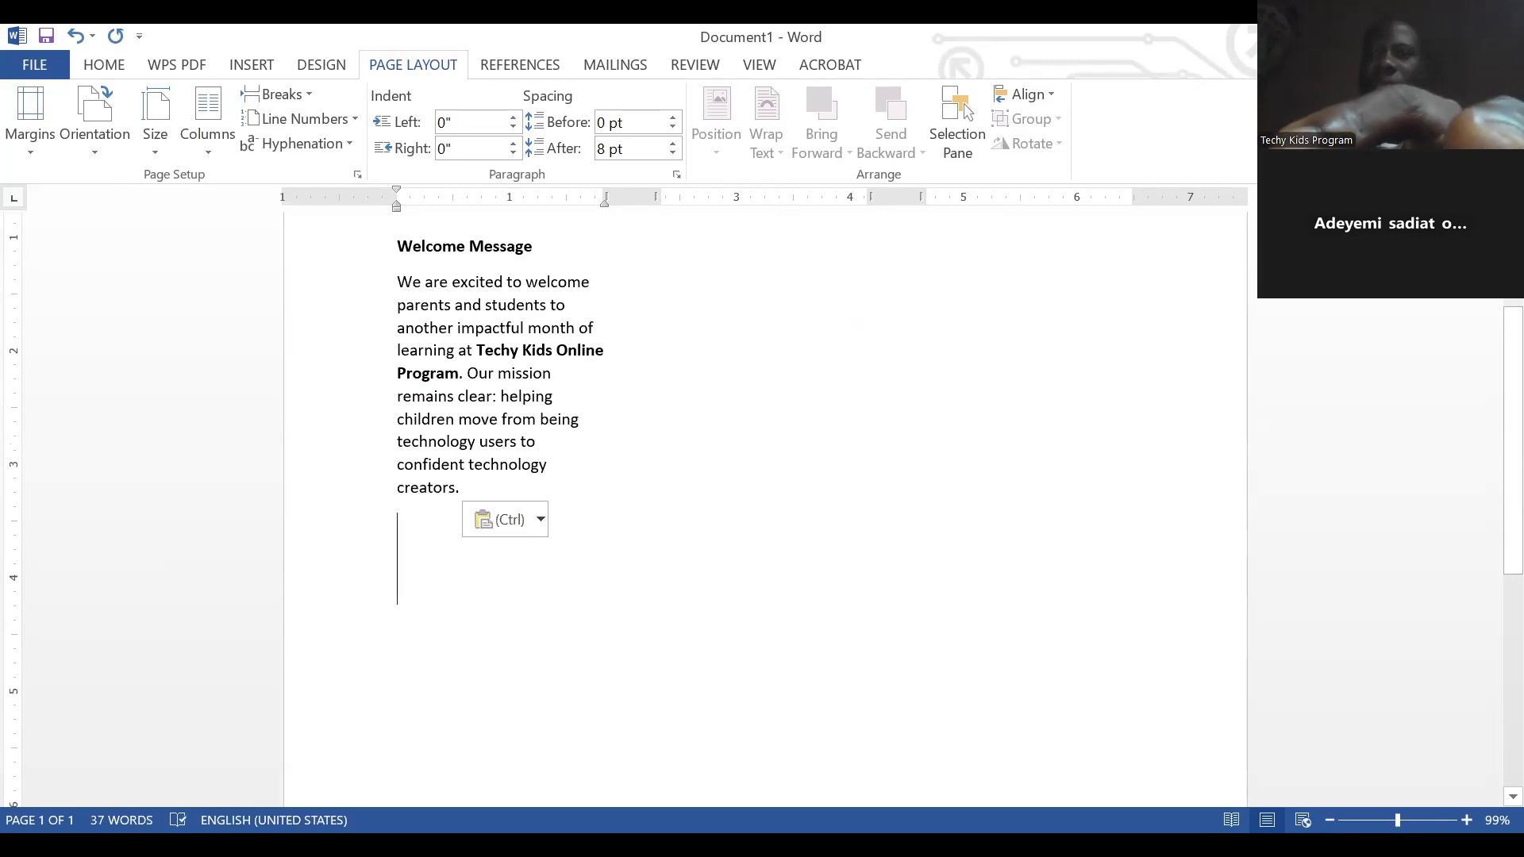
# - Insert the "Boot camp Tech for kids & Teens" picture below the Welcome Message paragraph and set text to wrap around it
pyautogui.click(259, 64)
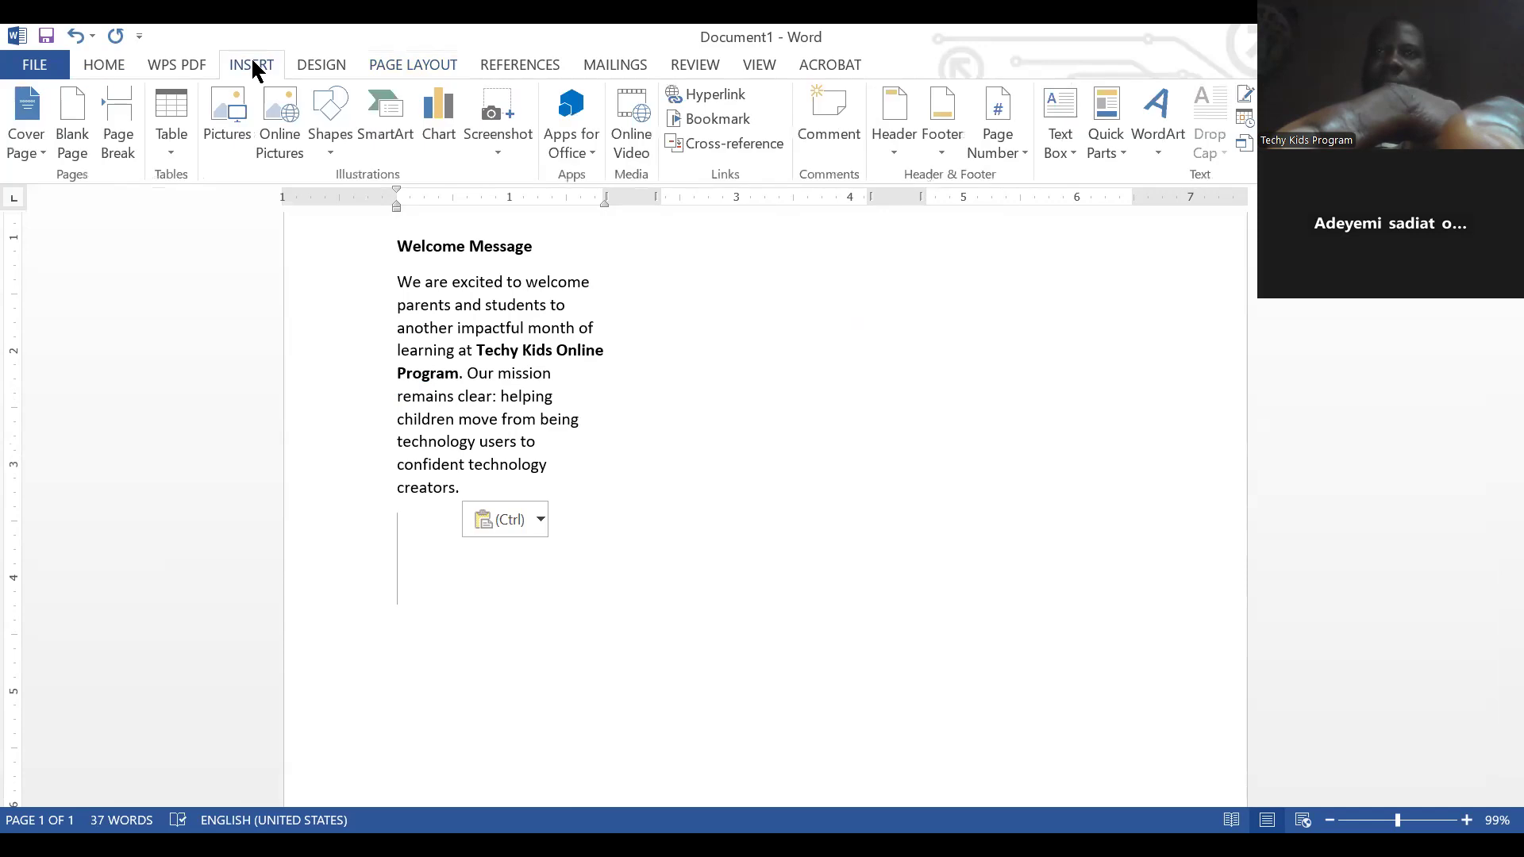
pyautogui.click(225, 153)
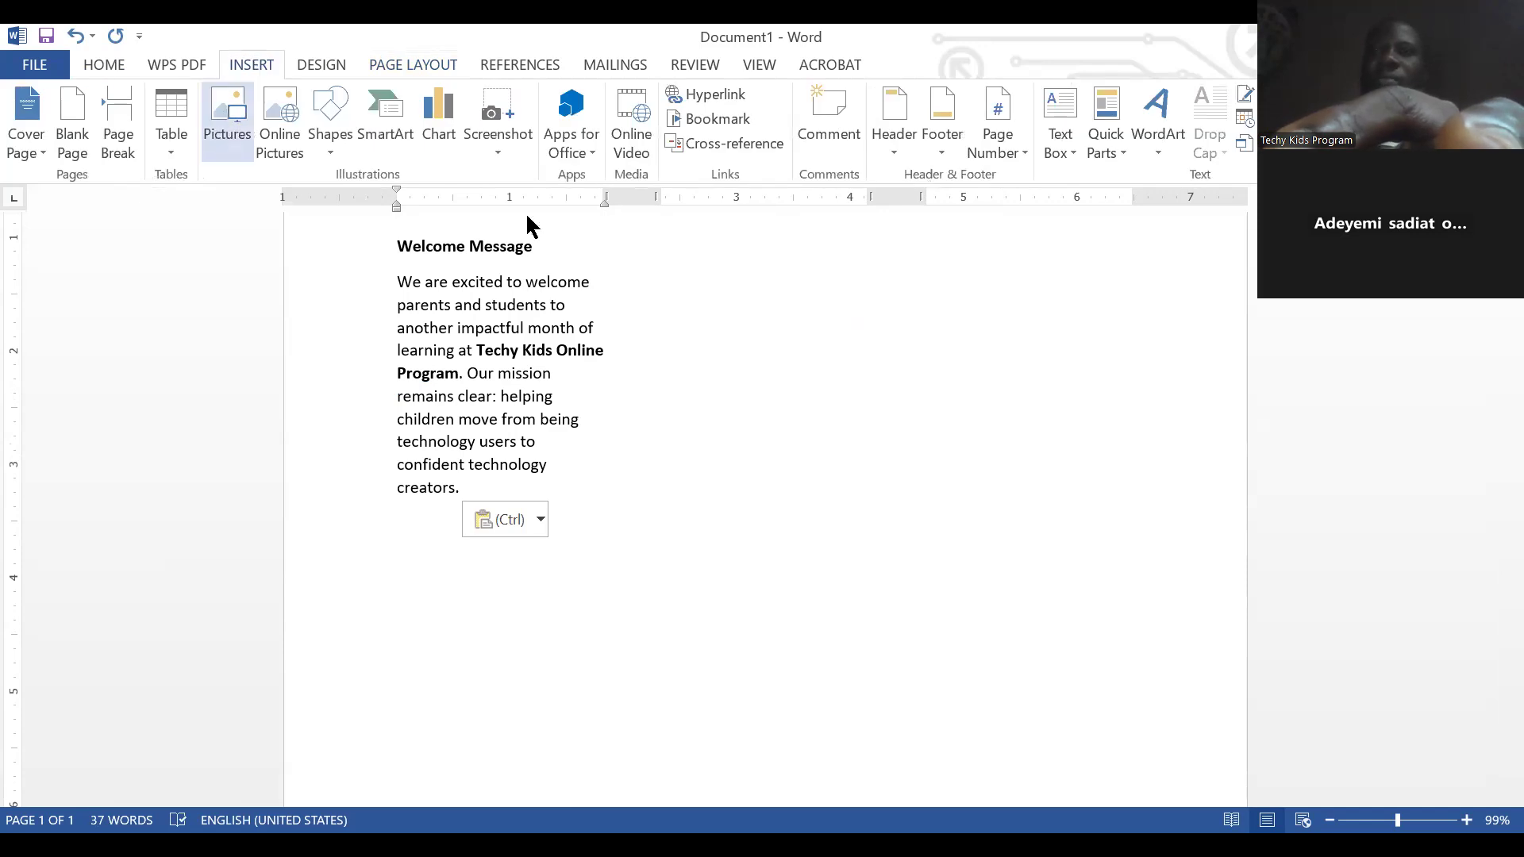
pyautogui.click(469, 252)
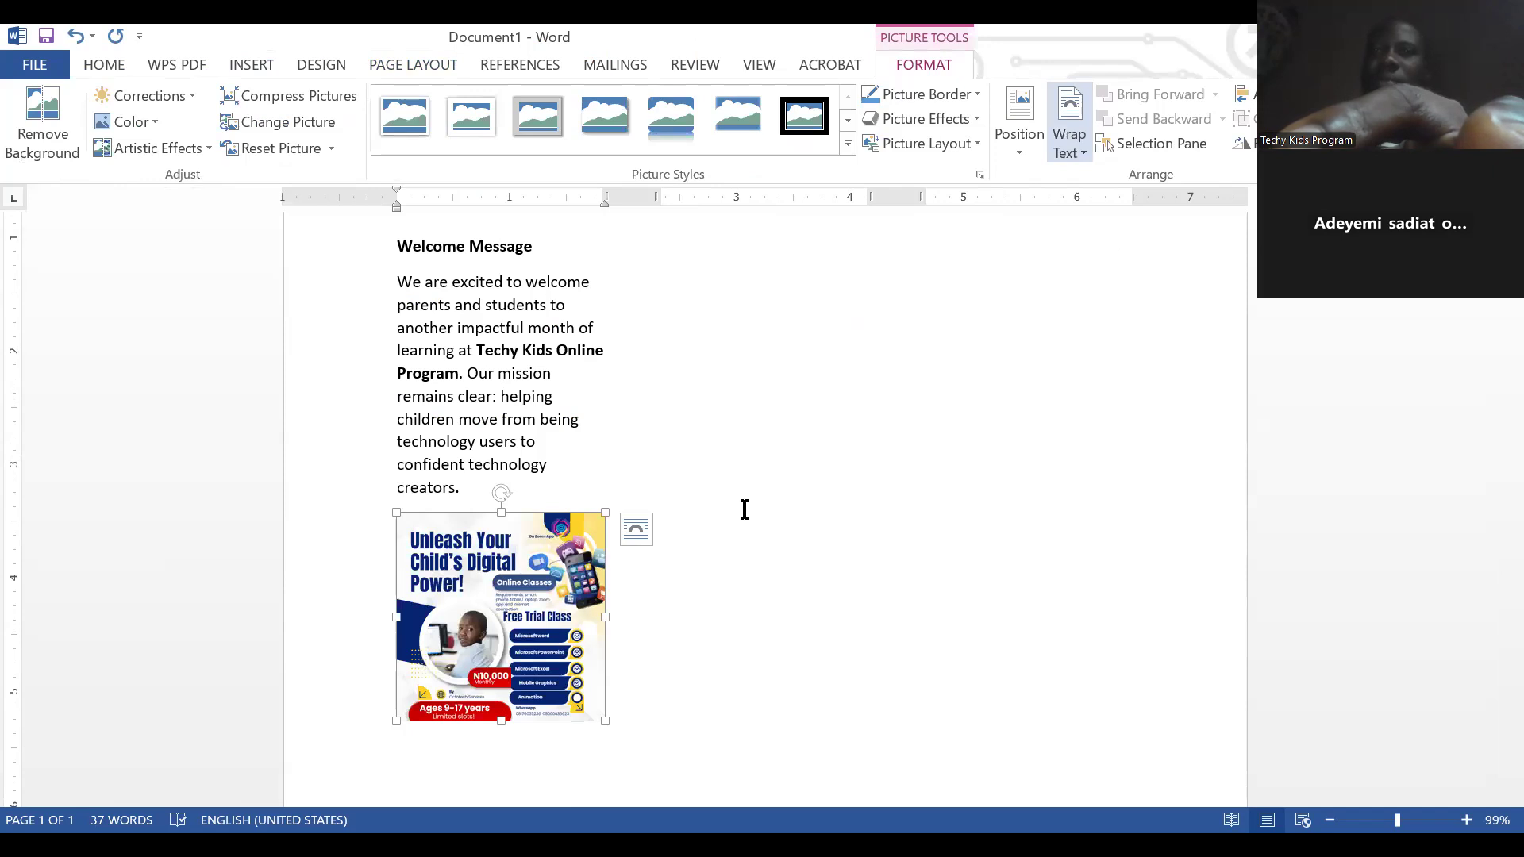
# - Paste the Program Highlights heading and its four-item bulleted list after the end of the Welcome Message paragraph
pyautogui.scroll(-3, 493, 628)
pyautogui.click(467, 592)
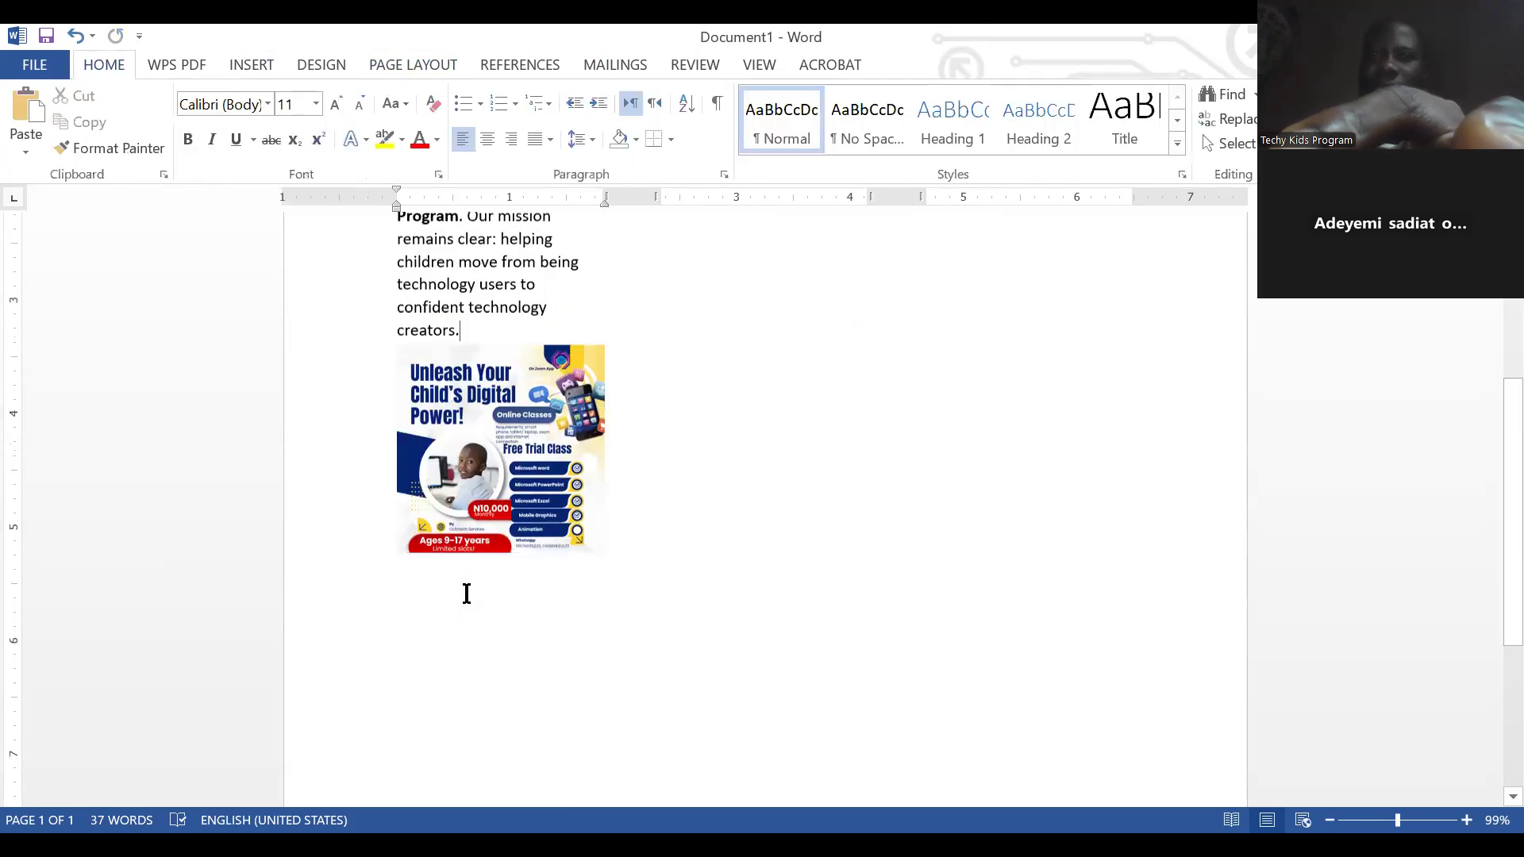
pyautogui.click(436, 603)
pyautogui.click(399, 617)
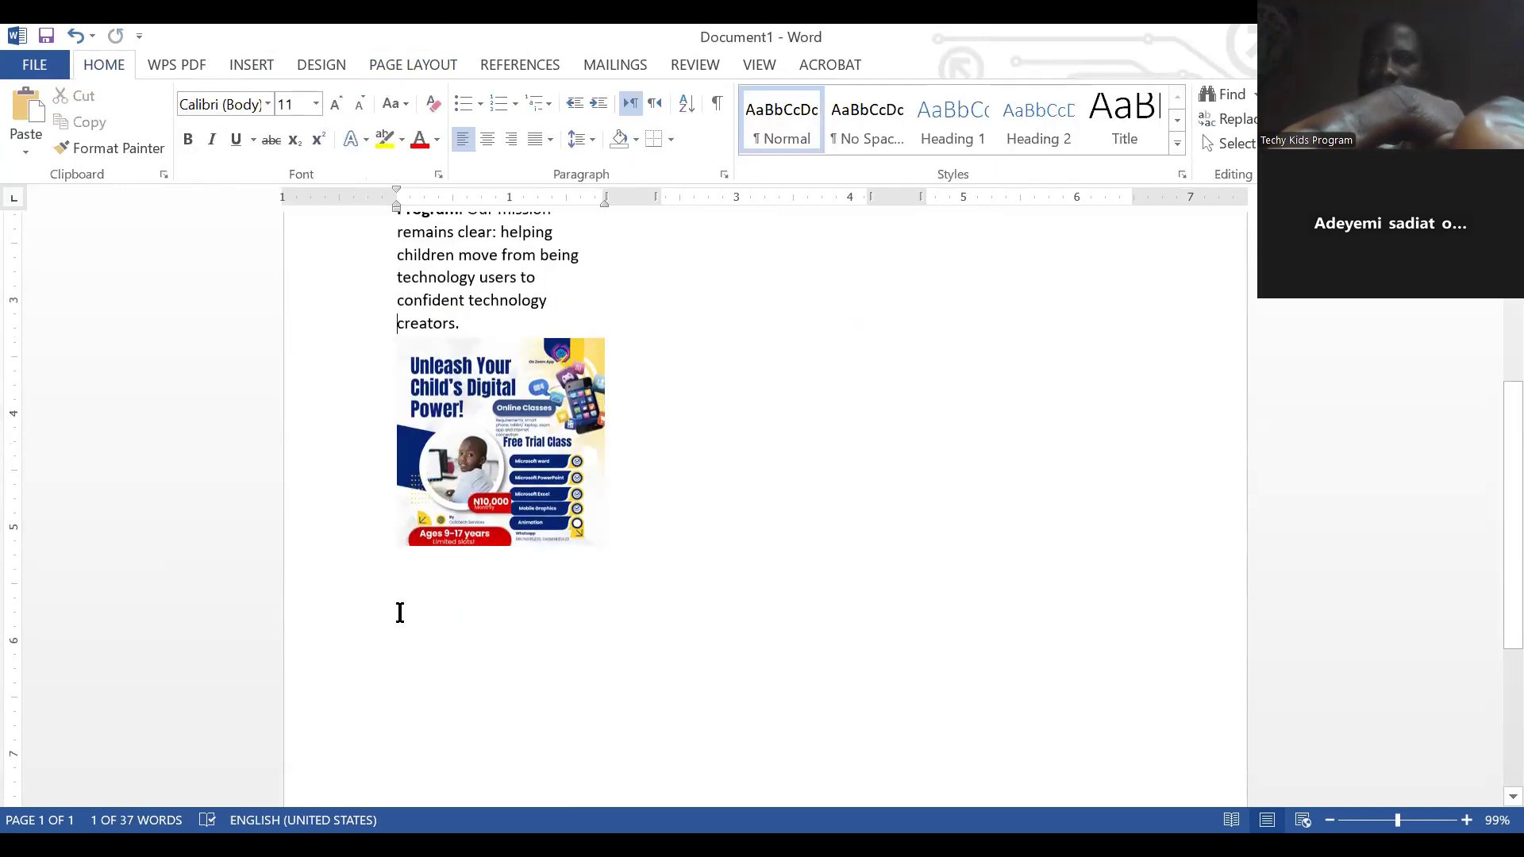
pyautogui.doubleClick(400, 612)
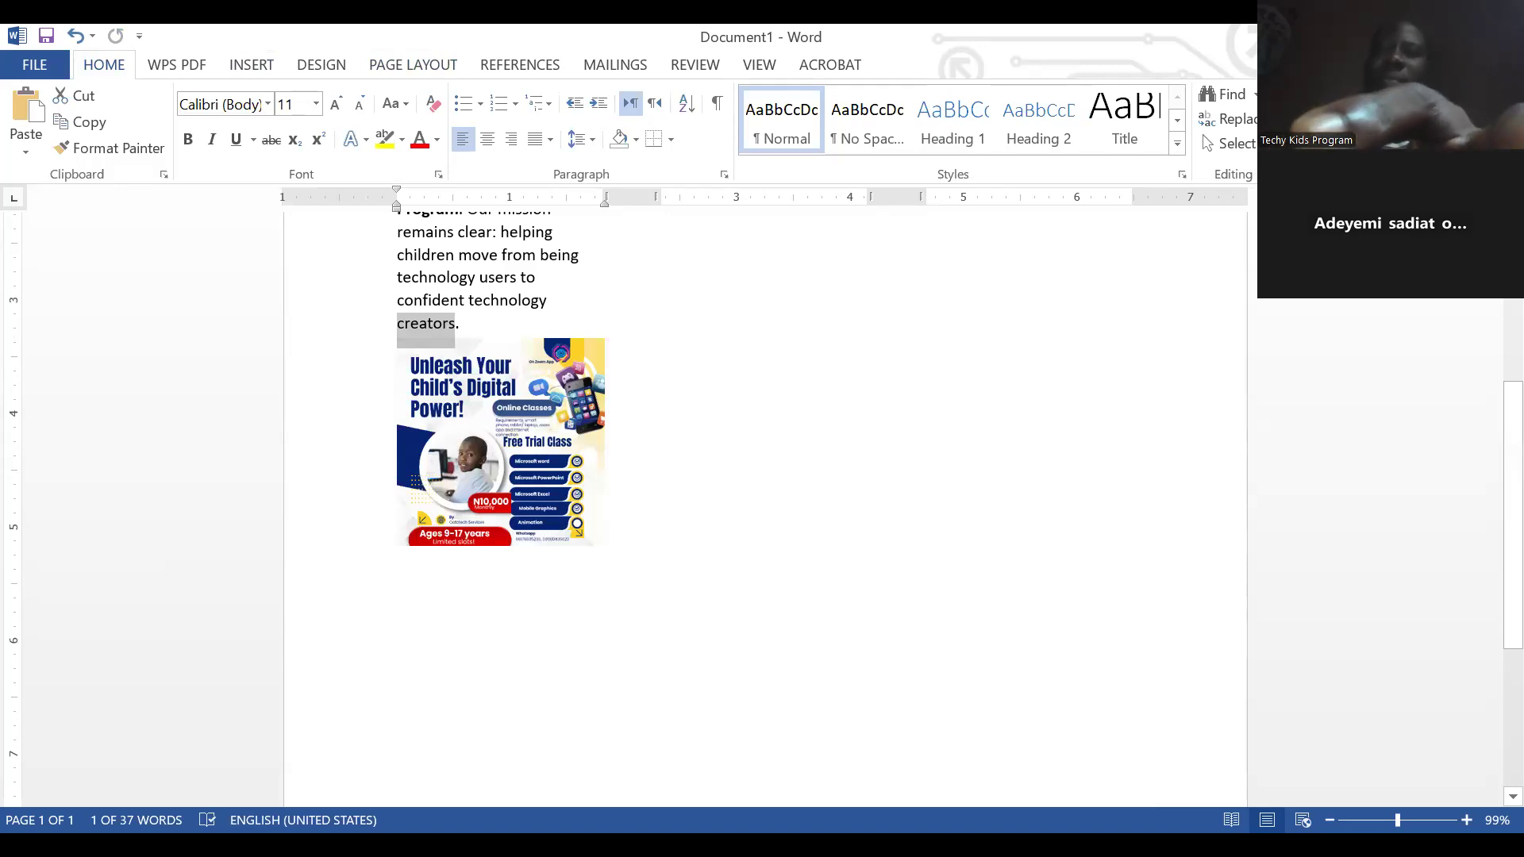
pyautogui.click(444, 597)
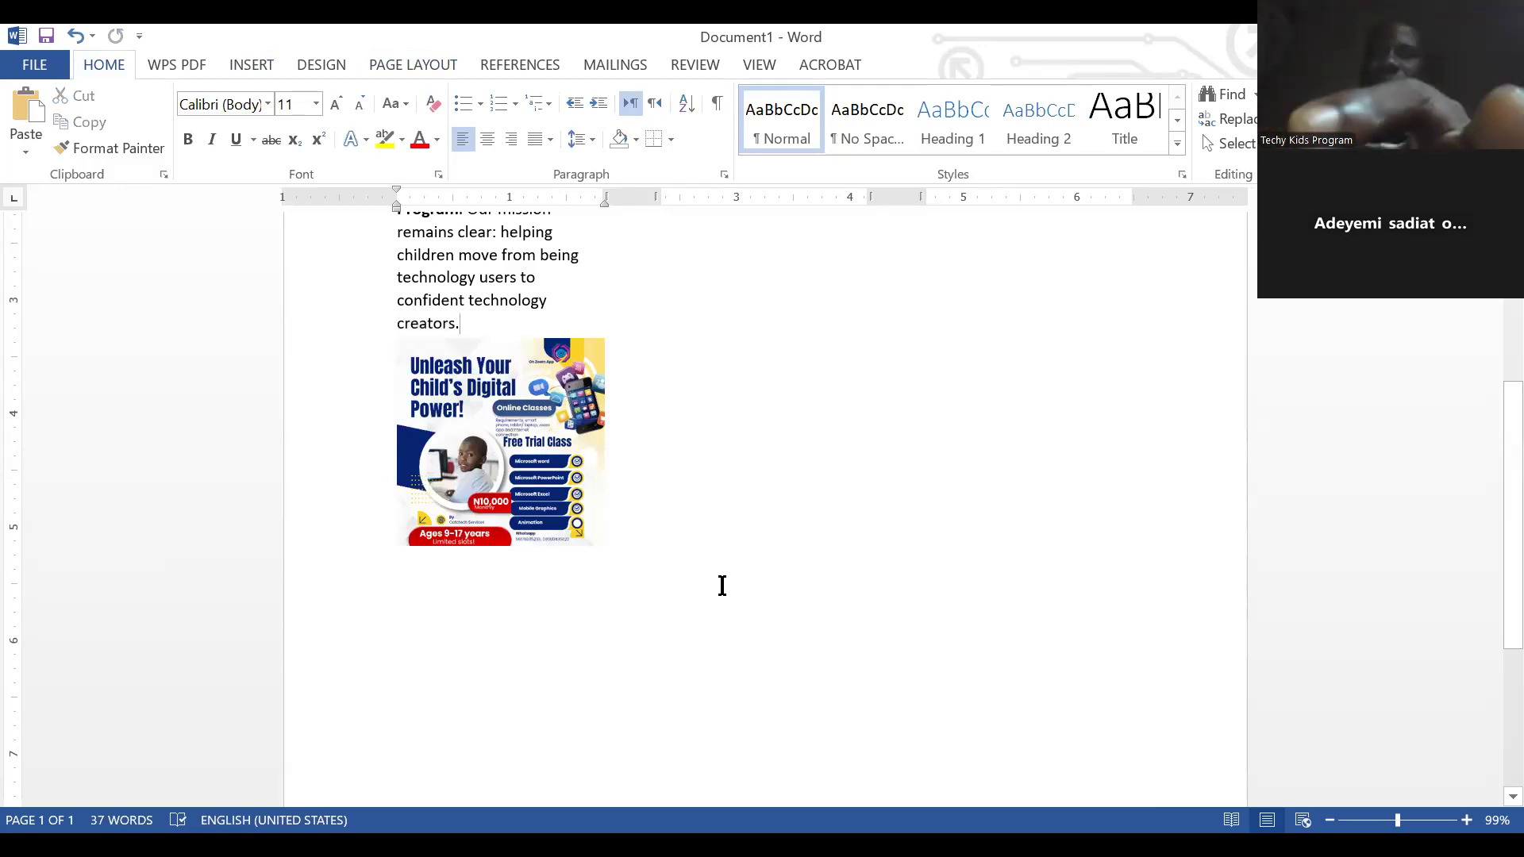
pyautogui.write('Program Highlights Microsoft Word & Excel for beginners Mobile Graphics & Animation Creative Writing & Digital Projects Fun, interactive evening classes')
# - Put the Program Highlights heading on its own line after a blank line and move the flyer picture directly above it
pyautogui.scroll(3, 476, 445)
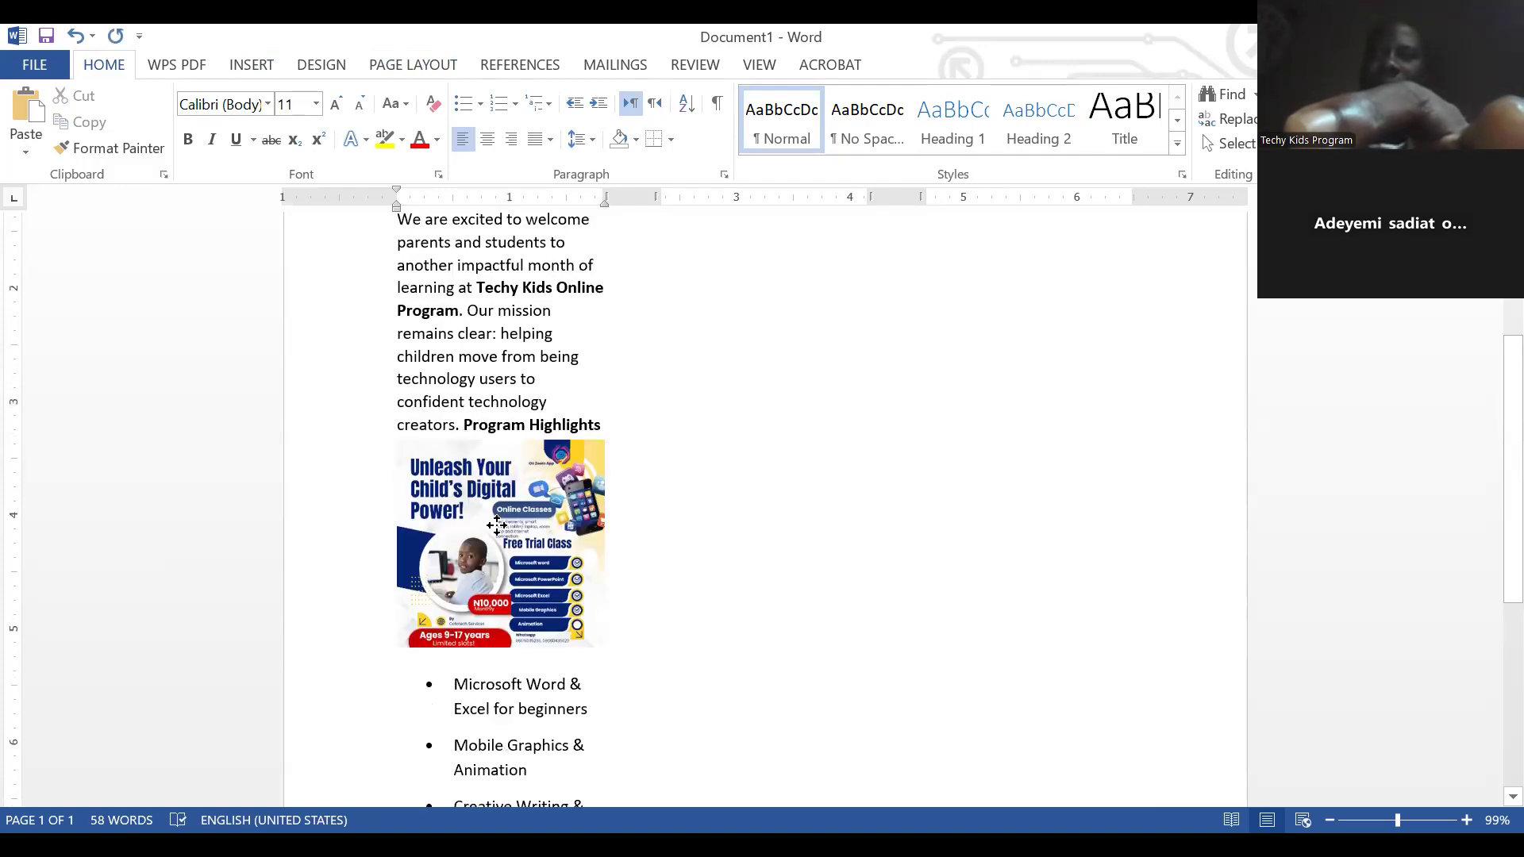
pyautogui.moveTo(497, 525); pyautogui.dragTo(510, 555)
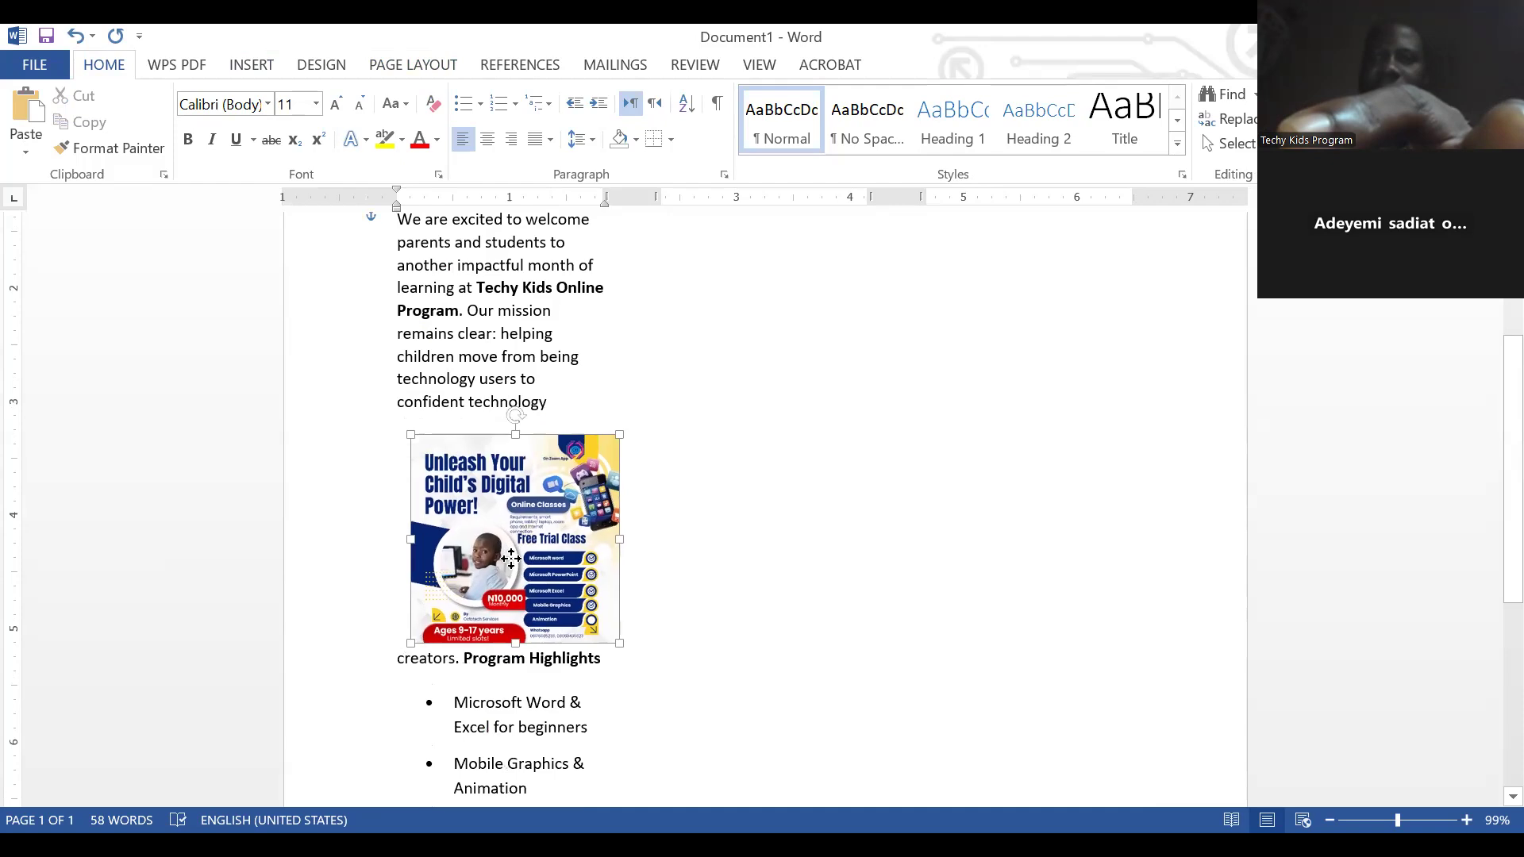
pyautogui.click(467, 662)
pyautogui.press('Return')
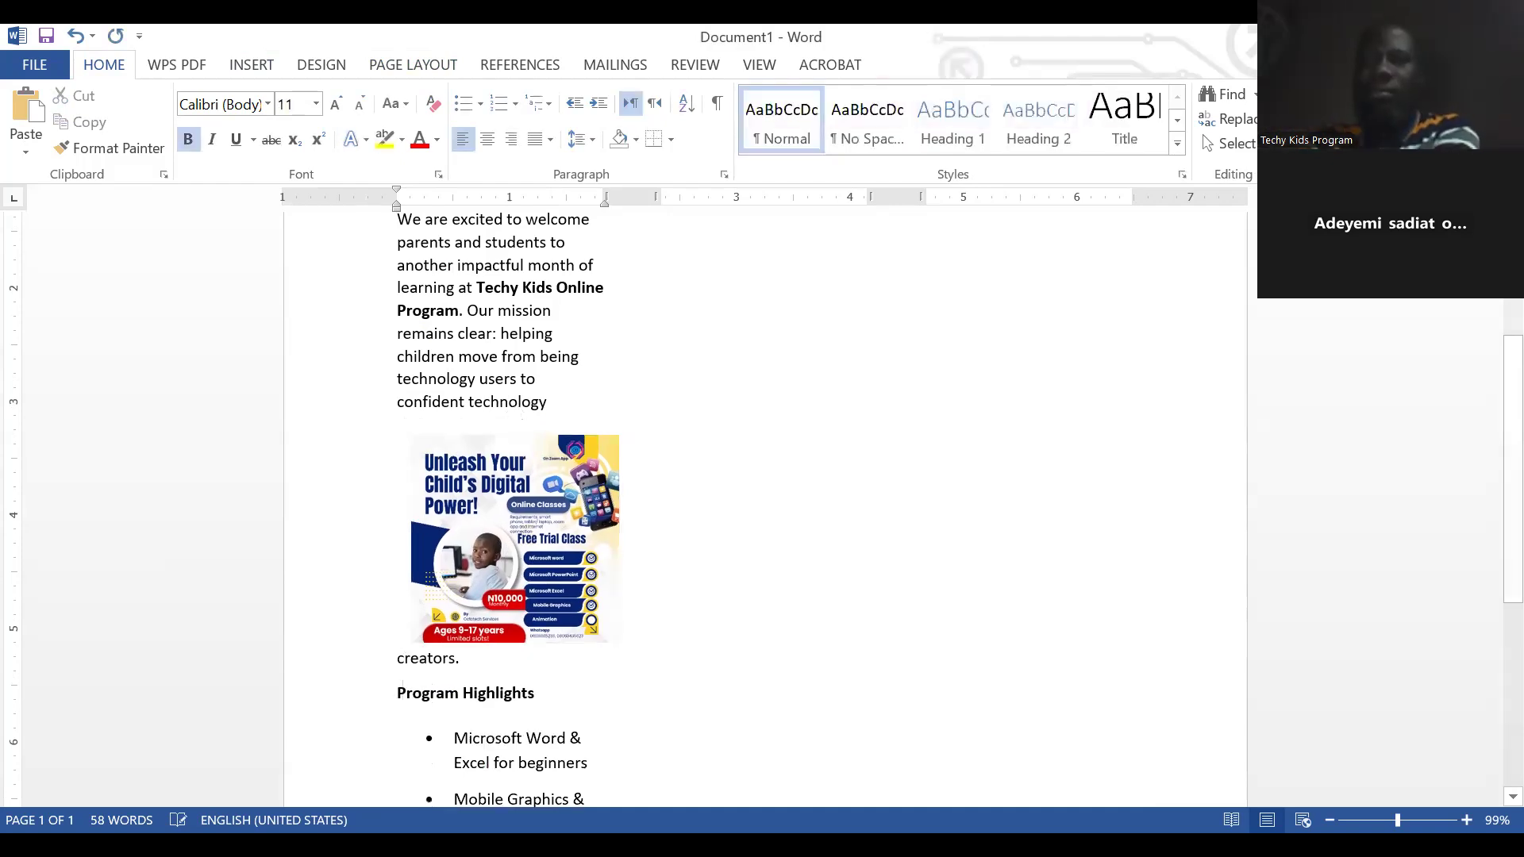
pyautogui.press('Return')
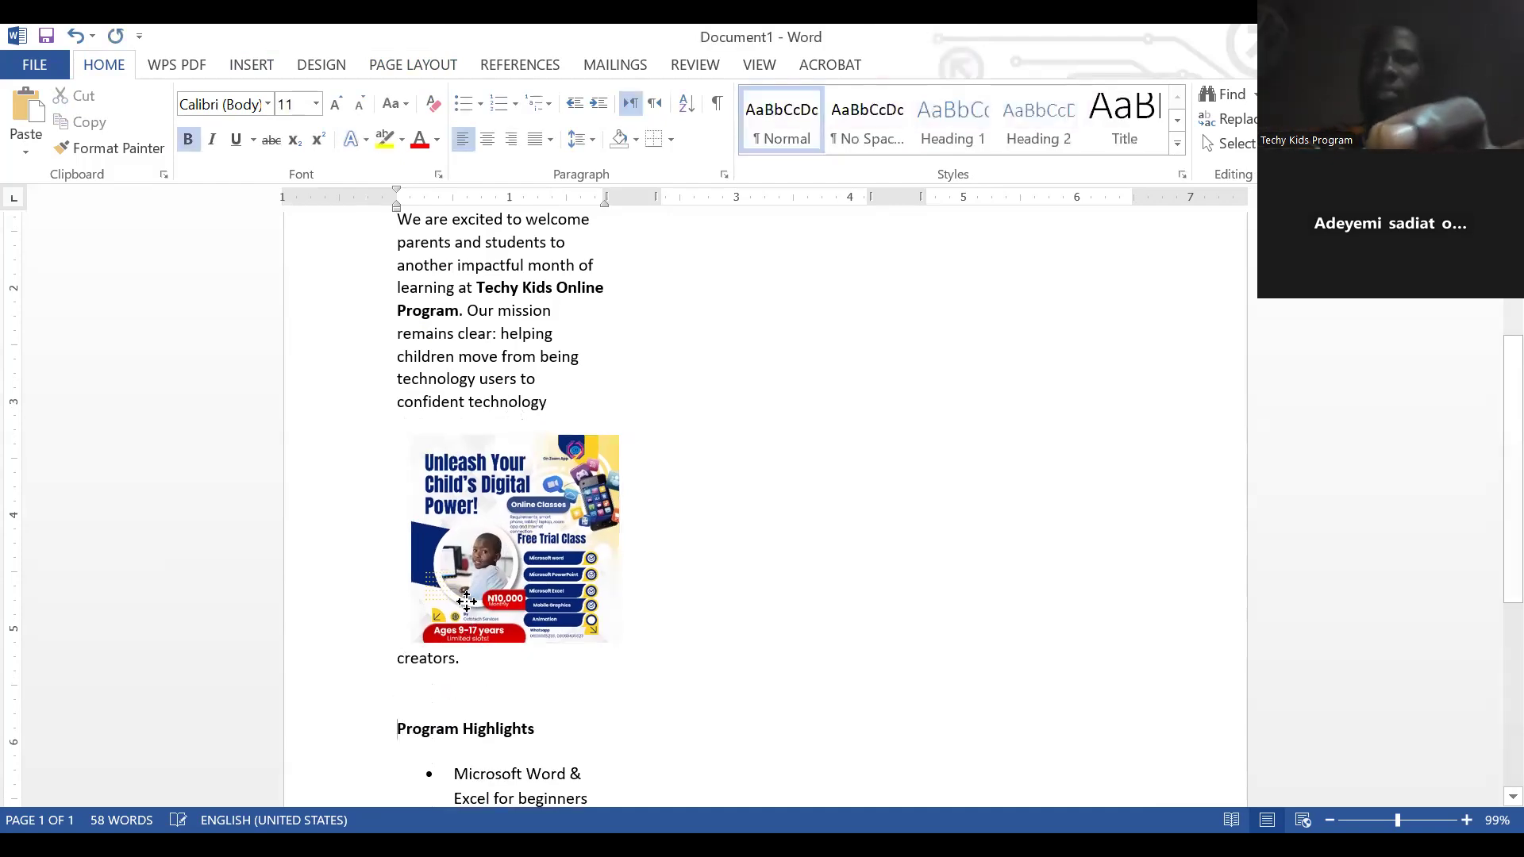
pyautogui.moveTo(467, 602); pyautogui.dragTo(453, 645)
pyautogui.click(817, 611)
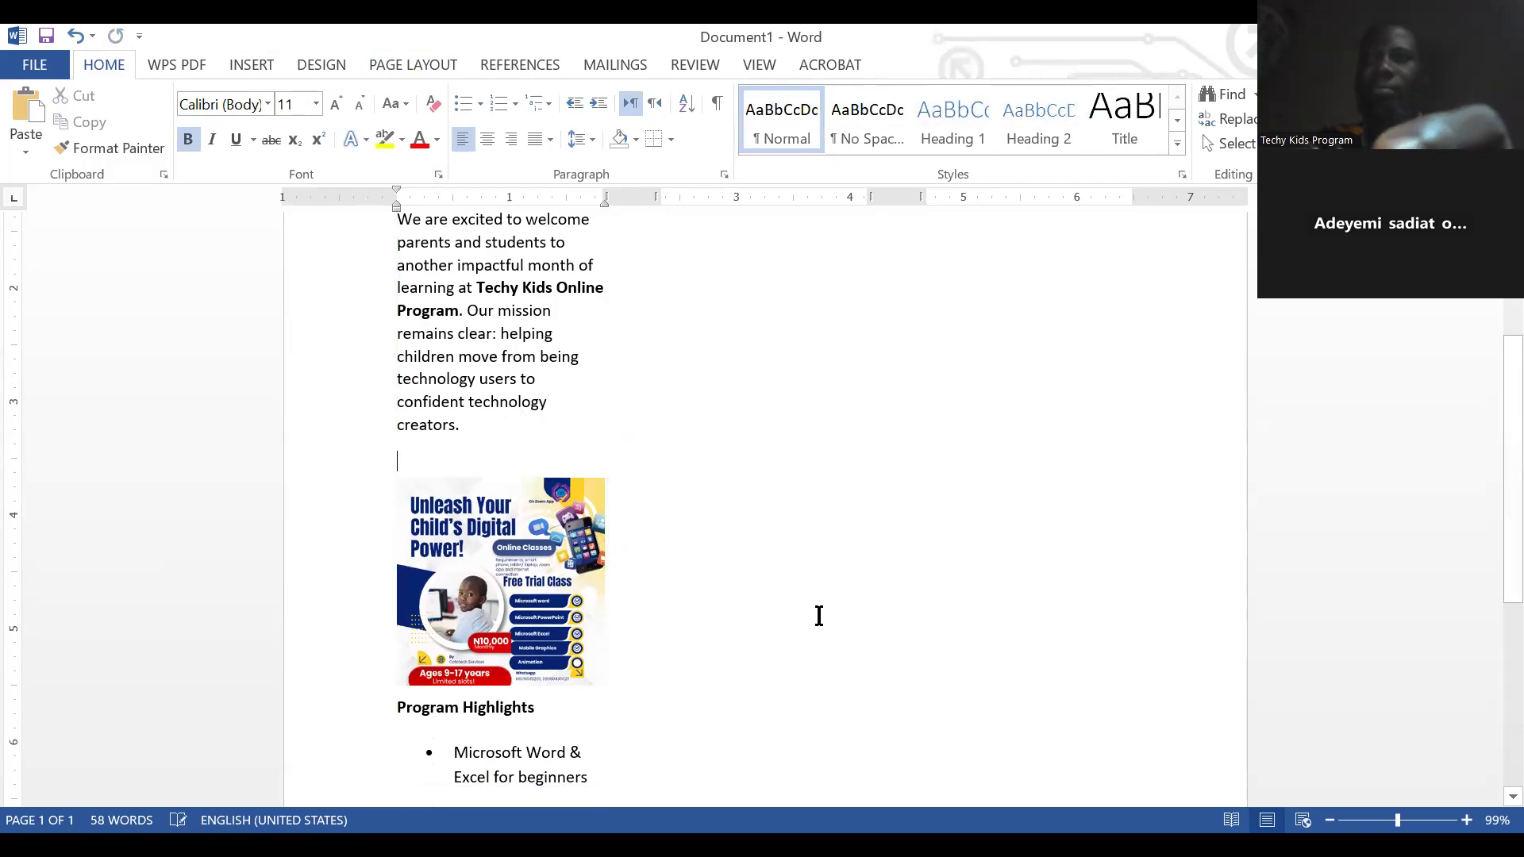
# - Paste the "Why Parents Love Our Program" heading and its checkmark list after the last Program Highlights bullet
pyautogui.scroll(-5, 818, 616)
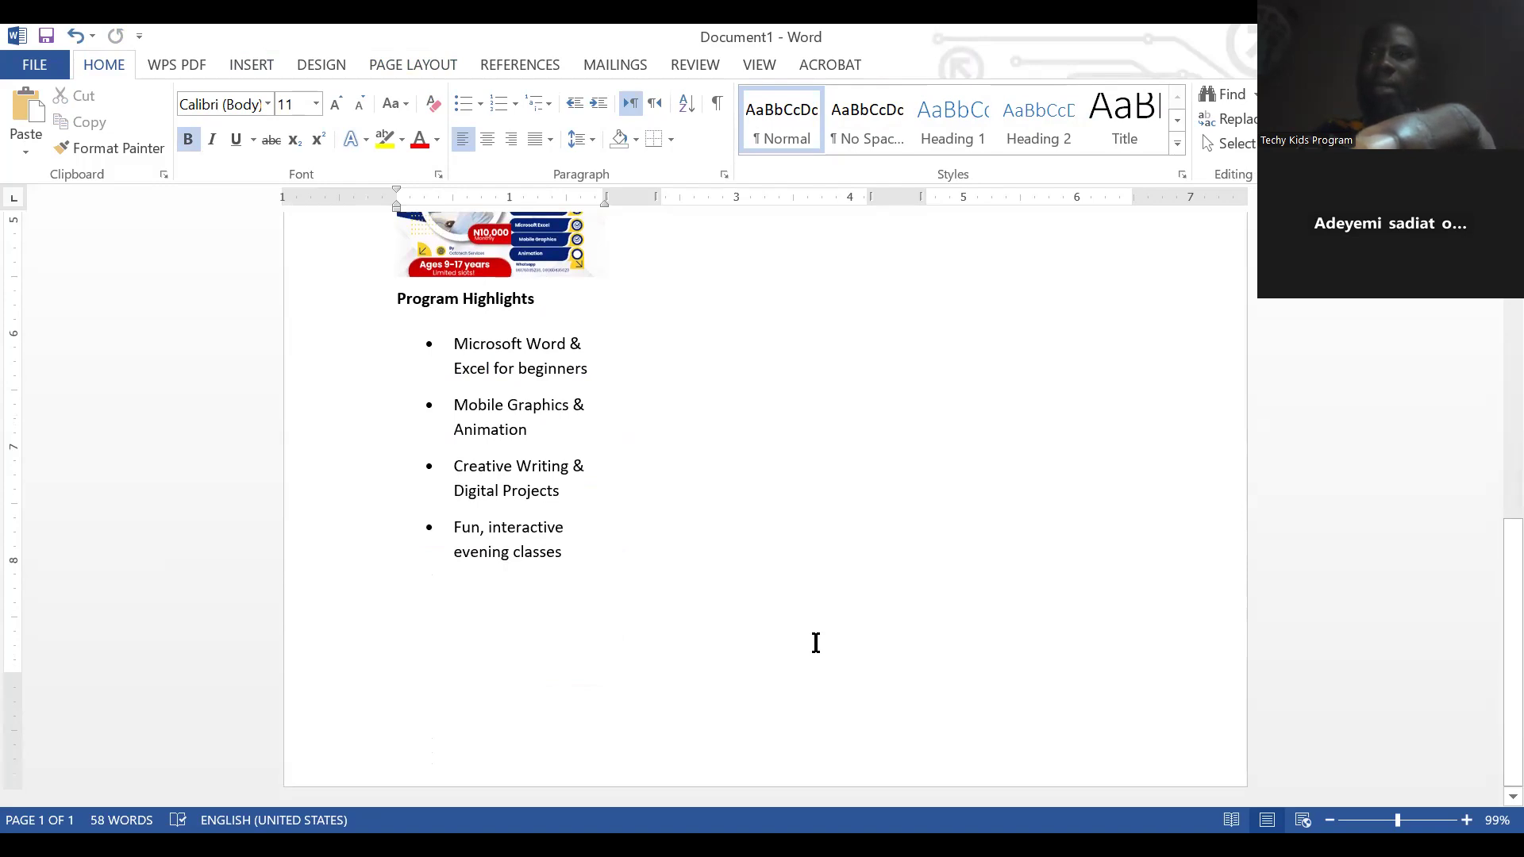
pyautogui.click(500, 564)
pyautogui.hotkey('ctrl', 'v')
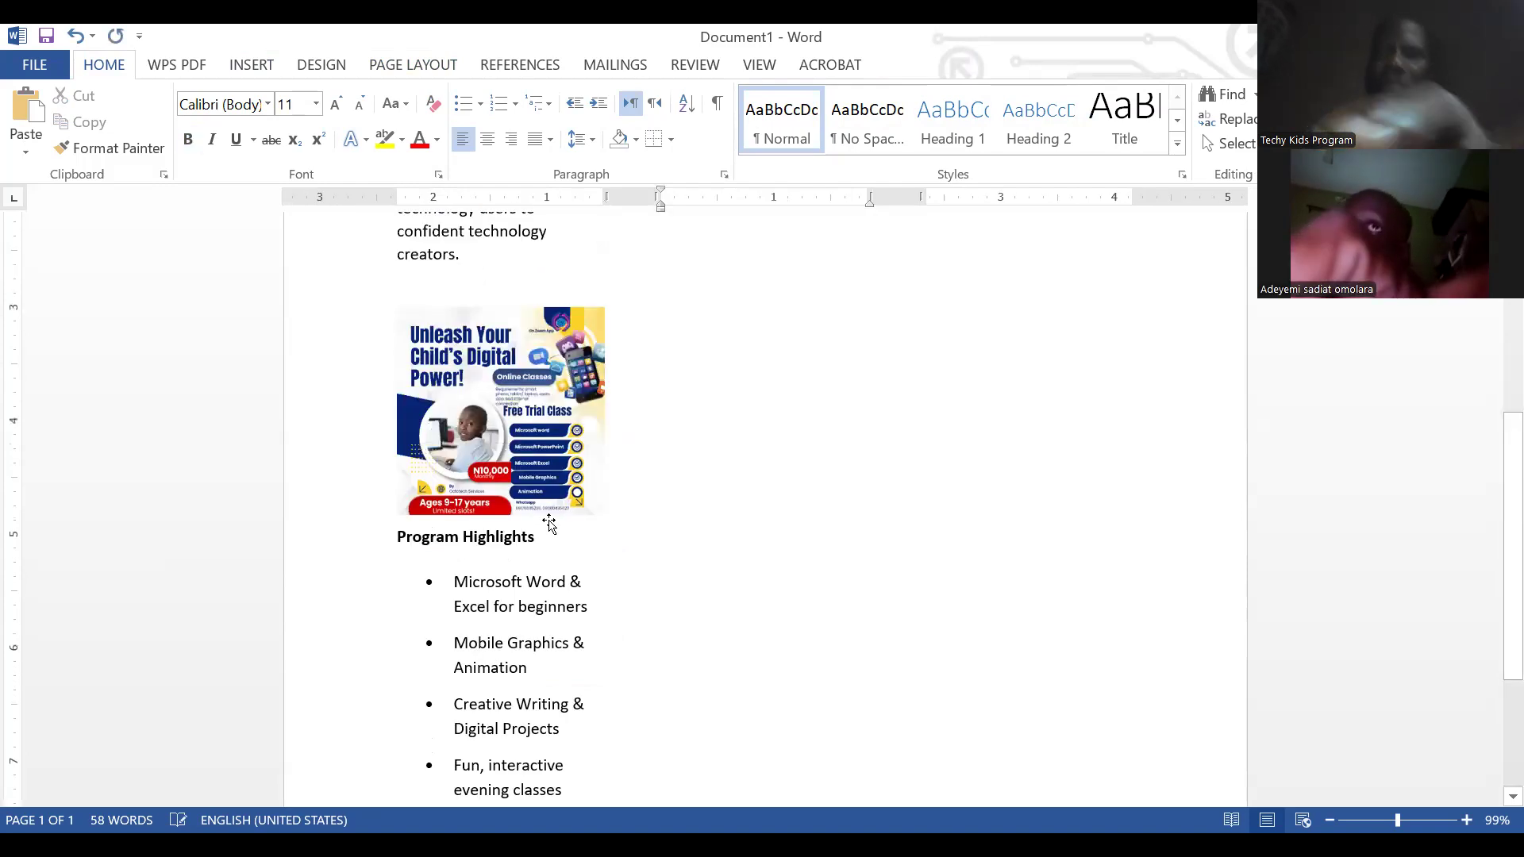
pyautogui.scroll(-4, 683, 651)
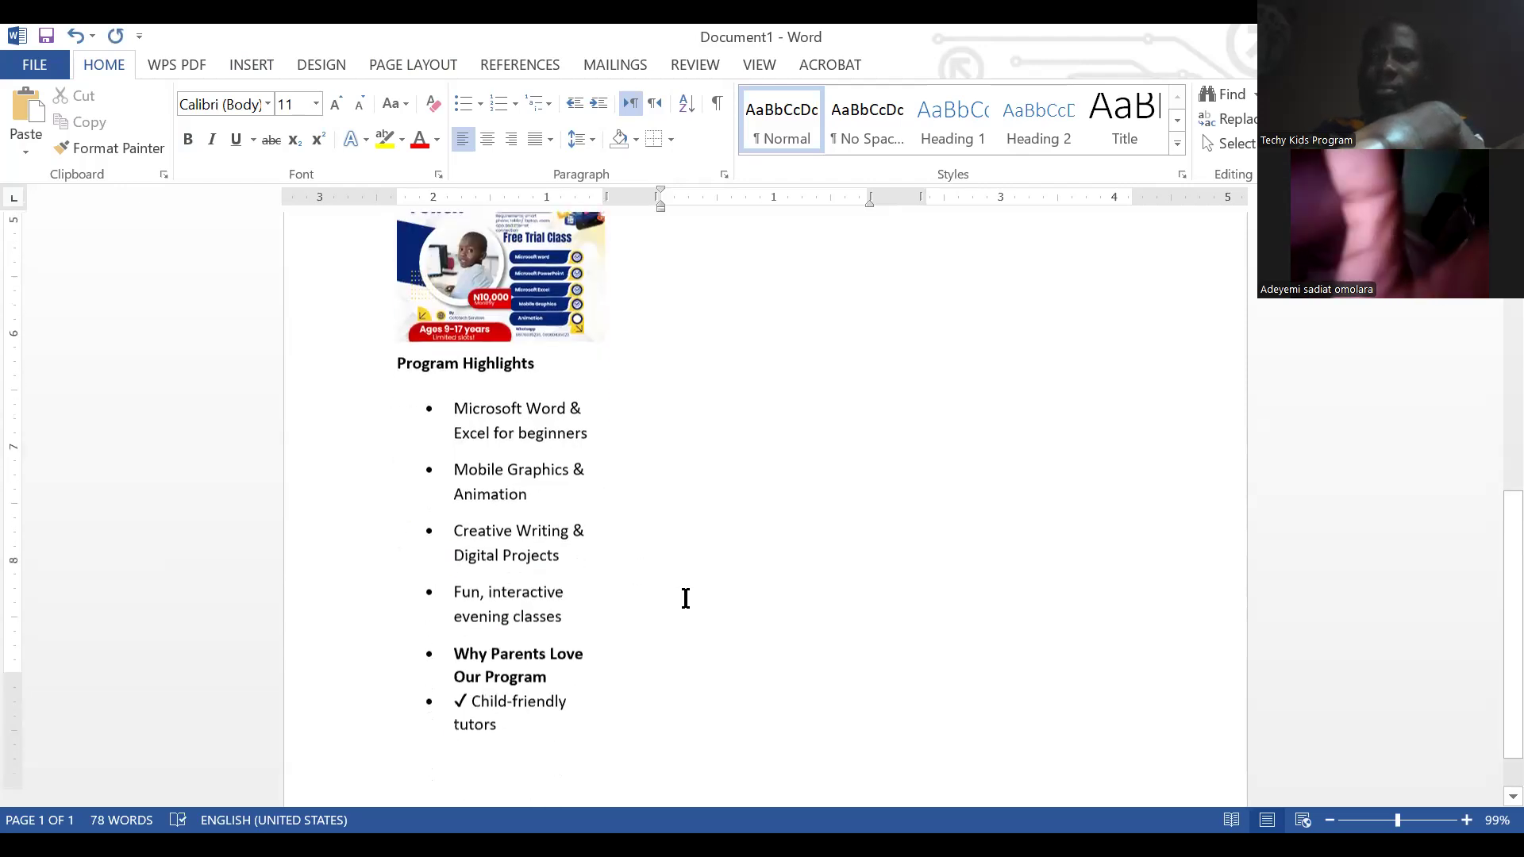
# - Enlarge the "Why Parents Love Our Program" heading to 18 pt
pyautogui.moveTo(456, 591); pyautogui.dragTo(585, 612)
pyautogui.click(334, 106)
pyautogui.click(334, 106)
pyautogui.click(334, 106)
pyautogui.click(334, 106)
# - Enlarge the Welcome Message heading to 18 pt
pyautogui.scroll(7, 680, 442)
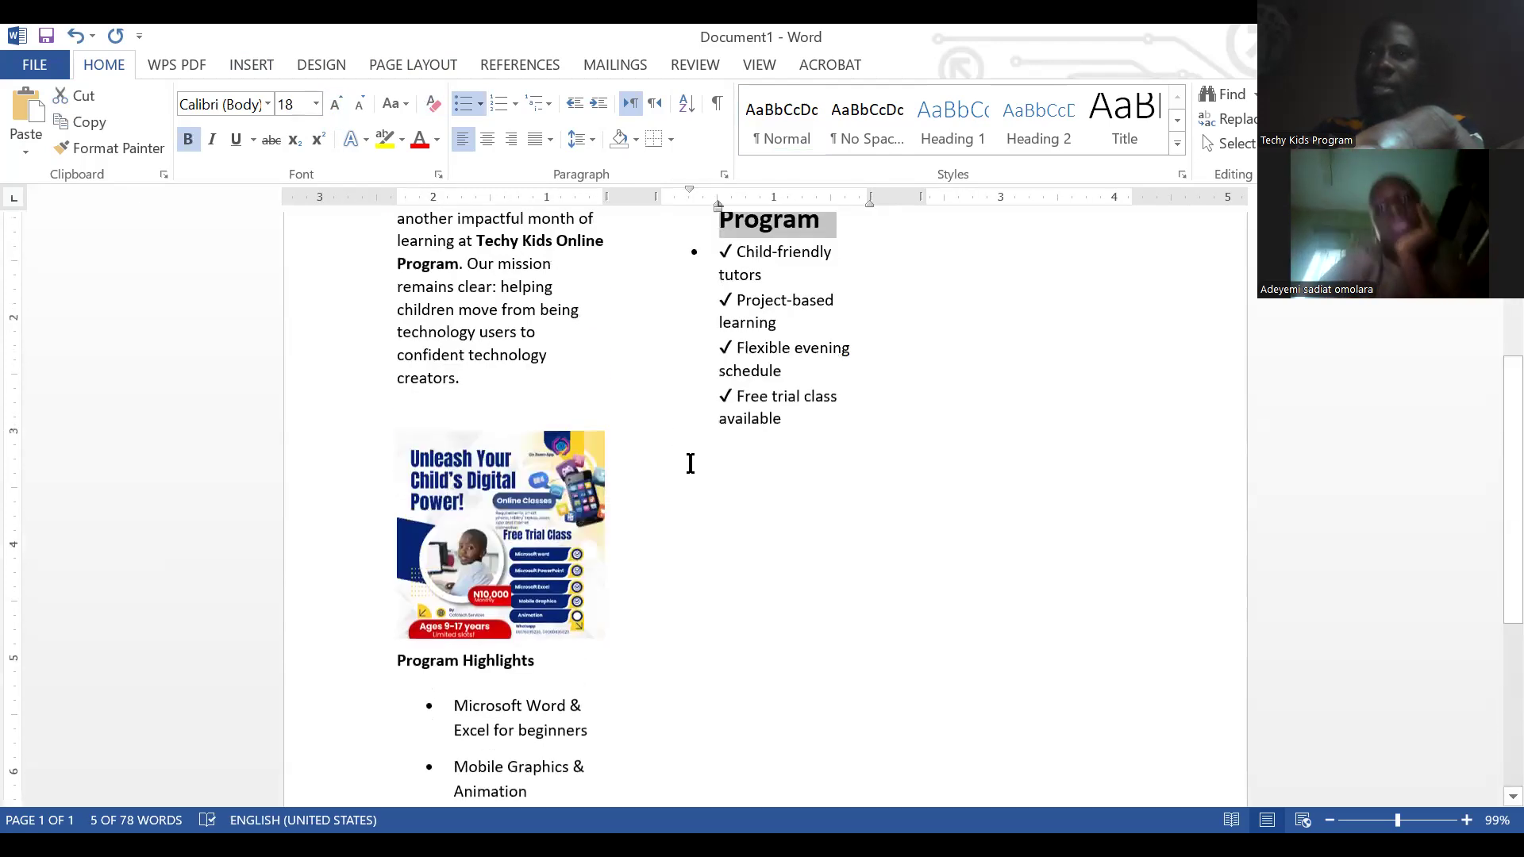
pyautogui.moveTo(398, 320); pyautogui.dragTo(579, 327)
pyautogui.click(335, 106)
pyautogui.click(334, 105)
pyautogui.click(334, 105)
pyautogui.click(334, 106)
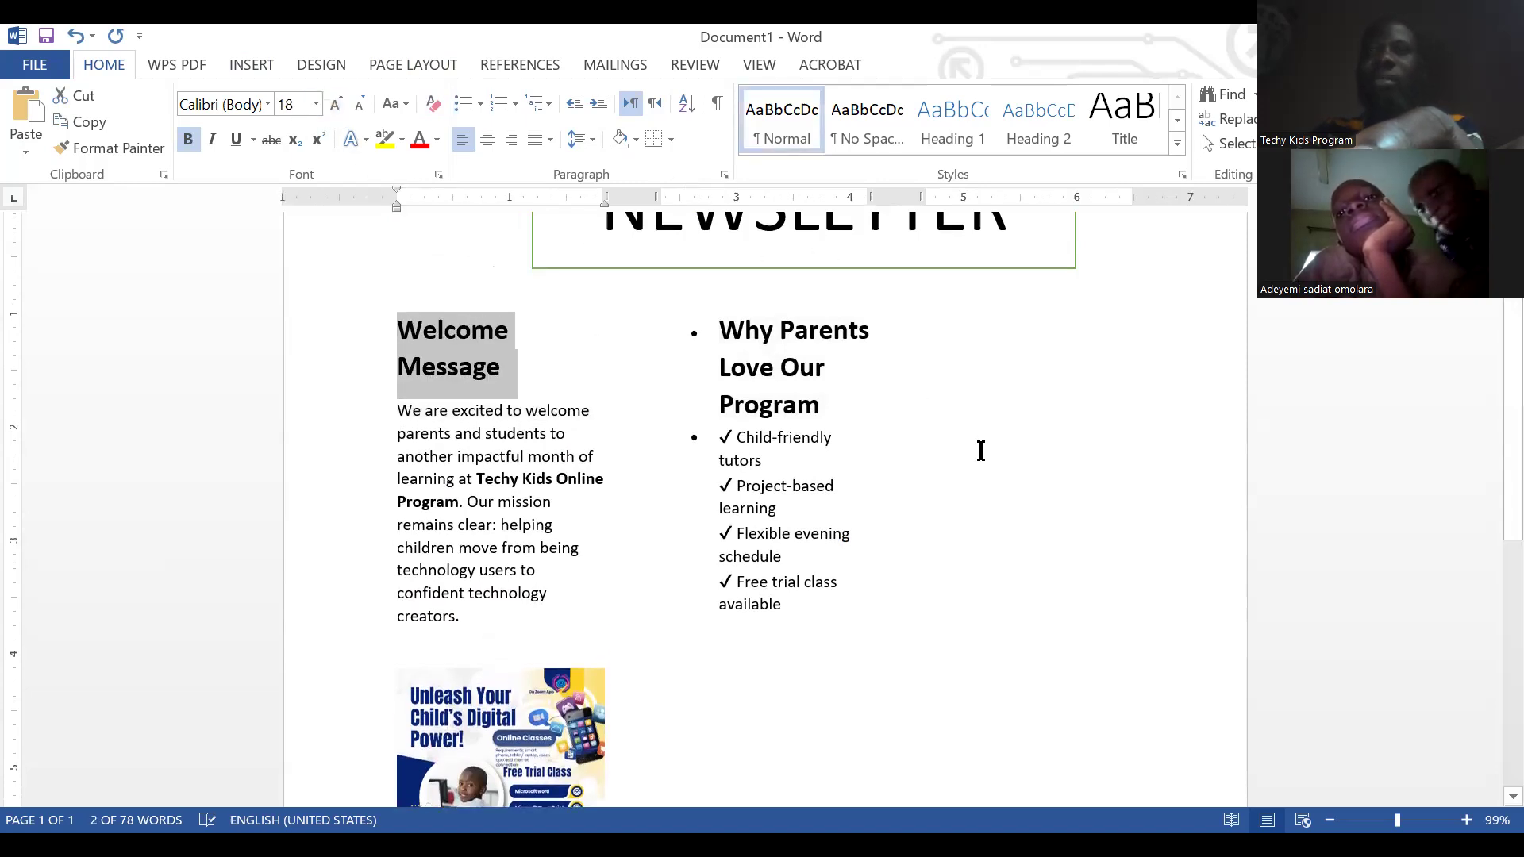
# - Insert the "Suumer 2025 (Your Story)" flyer picture below the checkmark list in the middle column
pyautogui.click(944, 433)
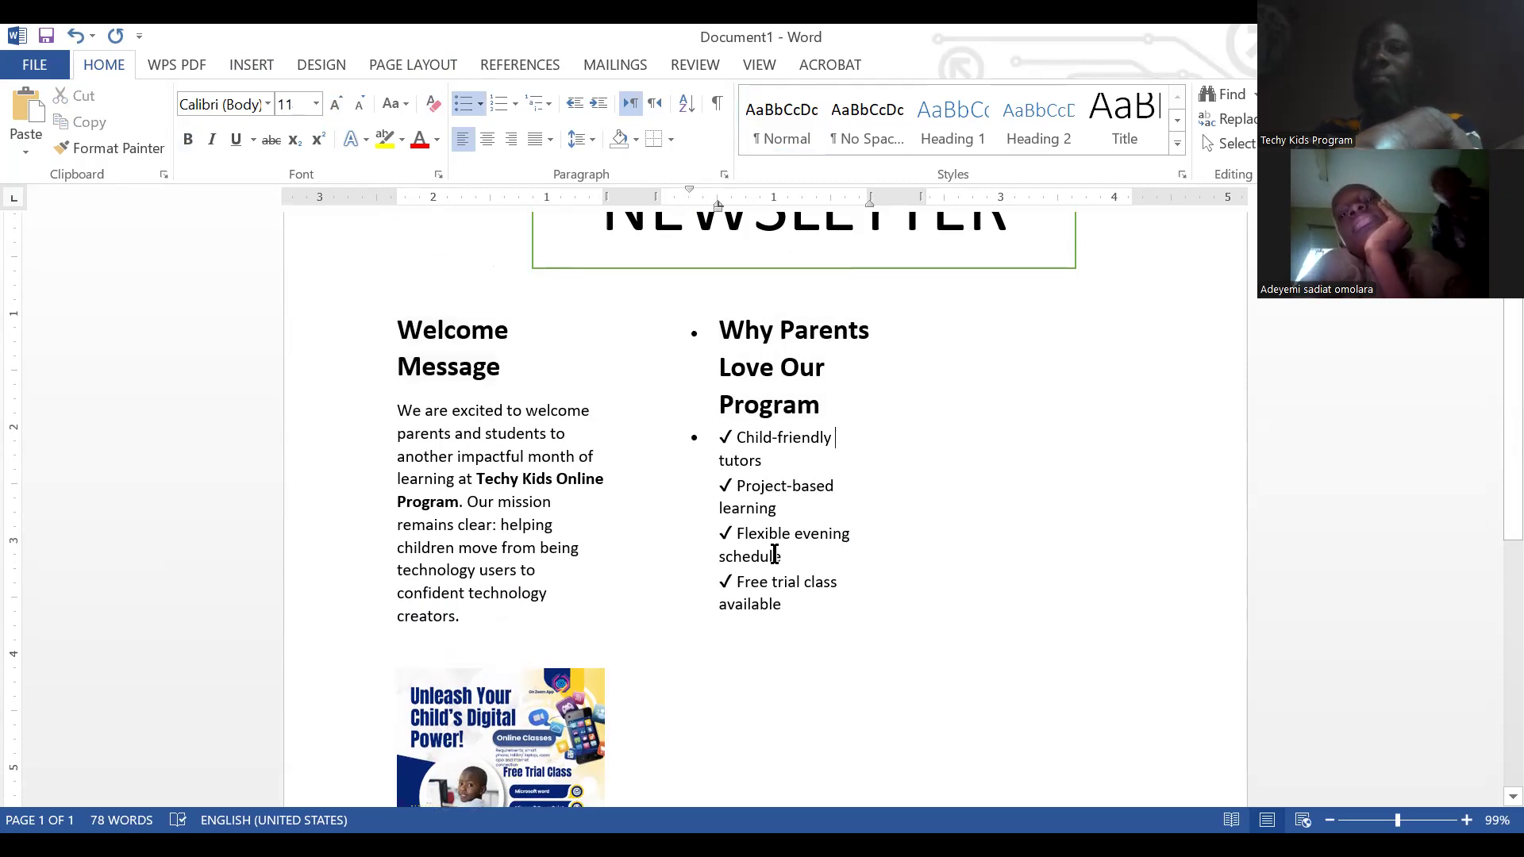
pyautogui.scroll(-3, 948, 630)
pyautogui.click(732, 463)
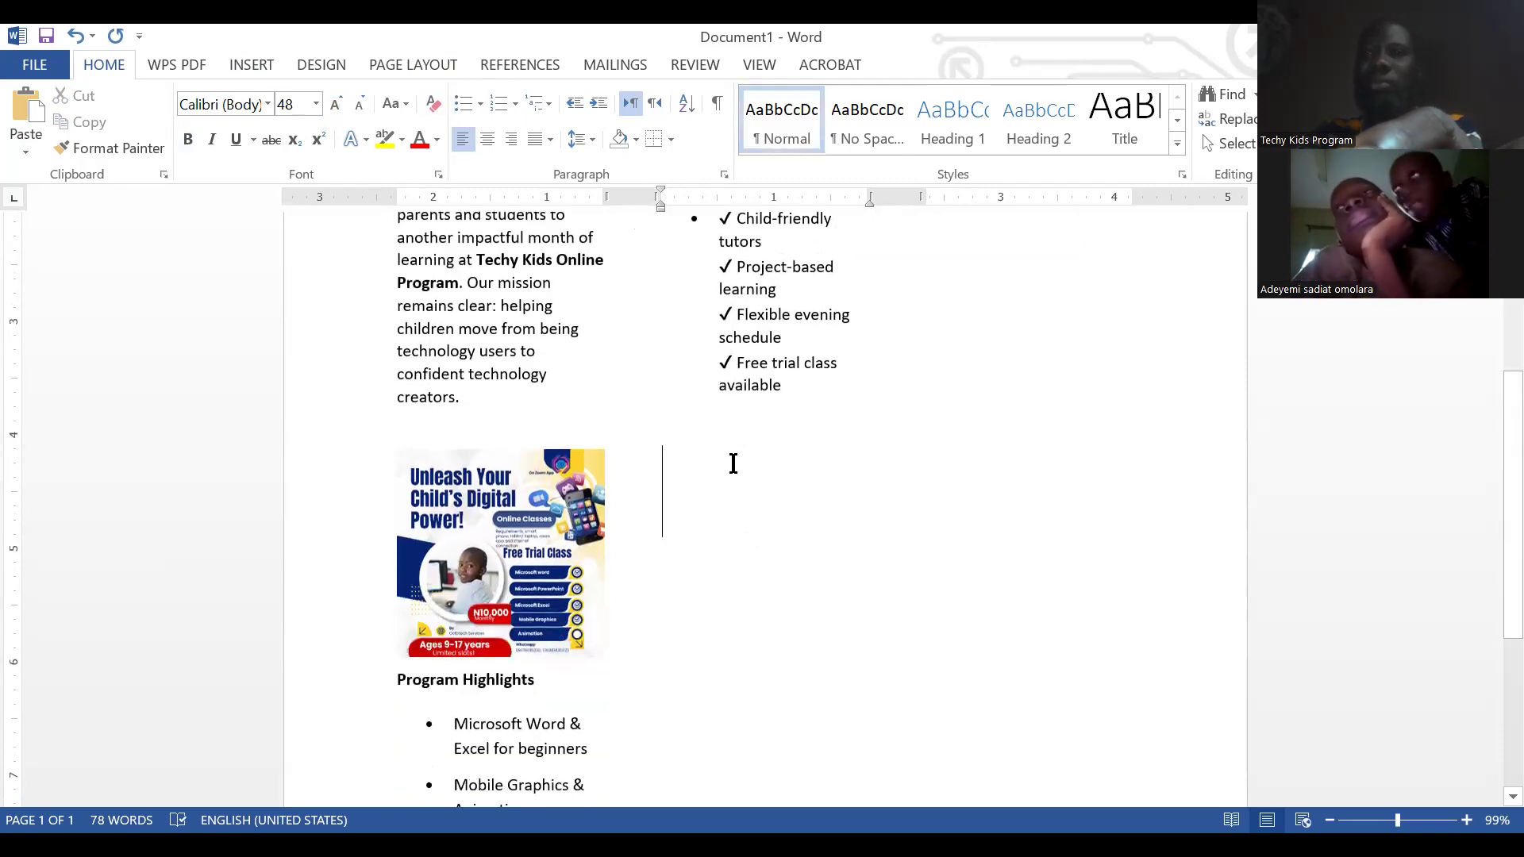
pyautogui.click(250, 65)
pyautogui.click(229, 121)
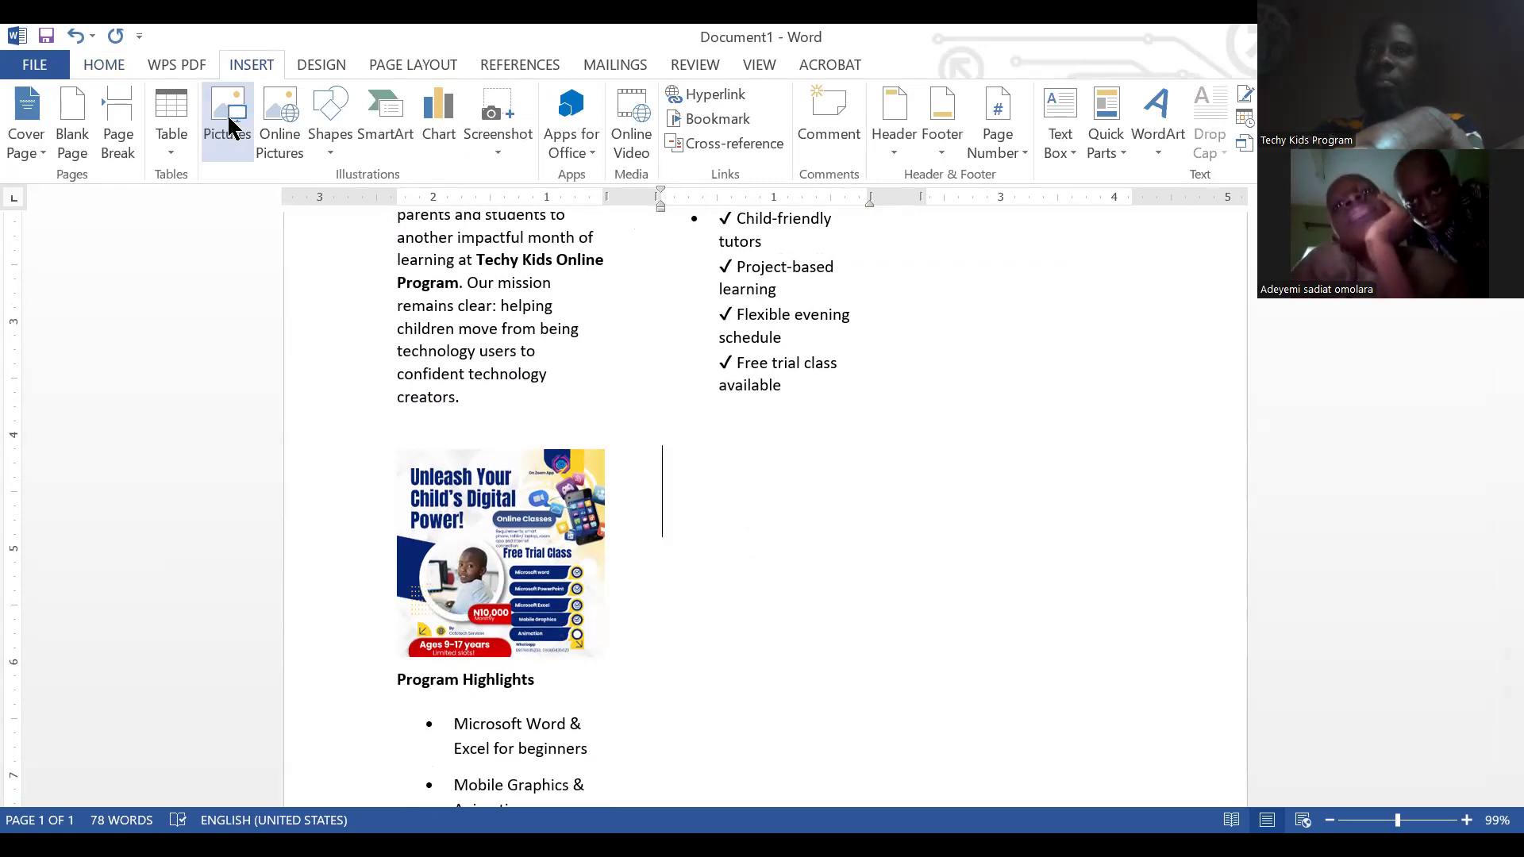
pyautogui.click(735, 246)
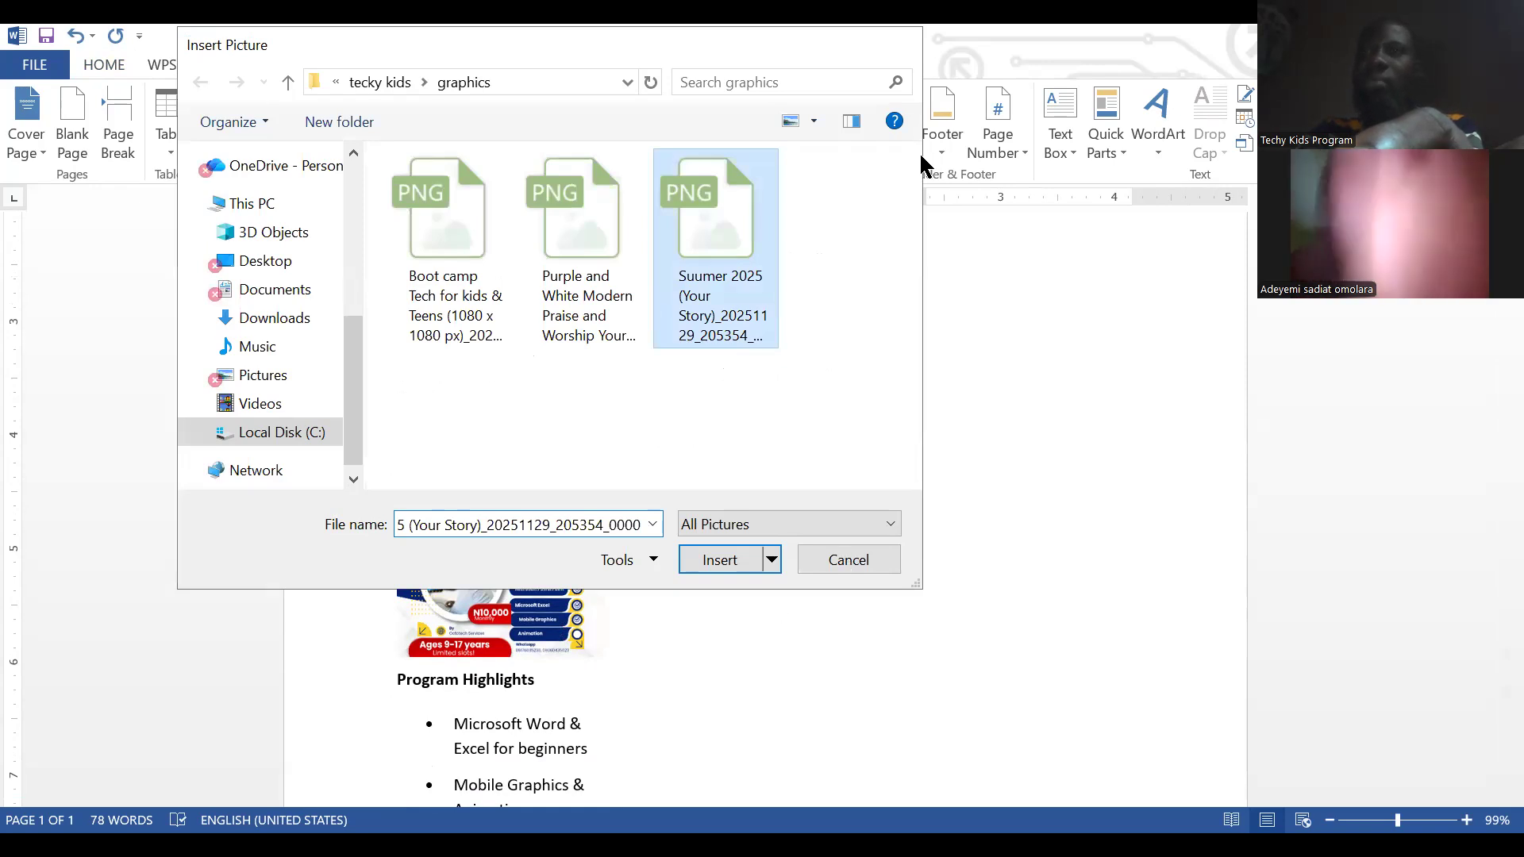
pyautogui.press('Return')
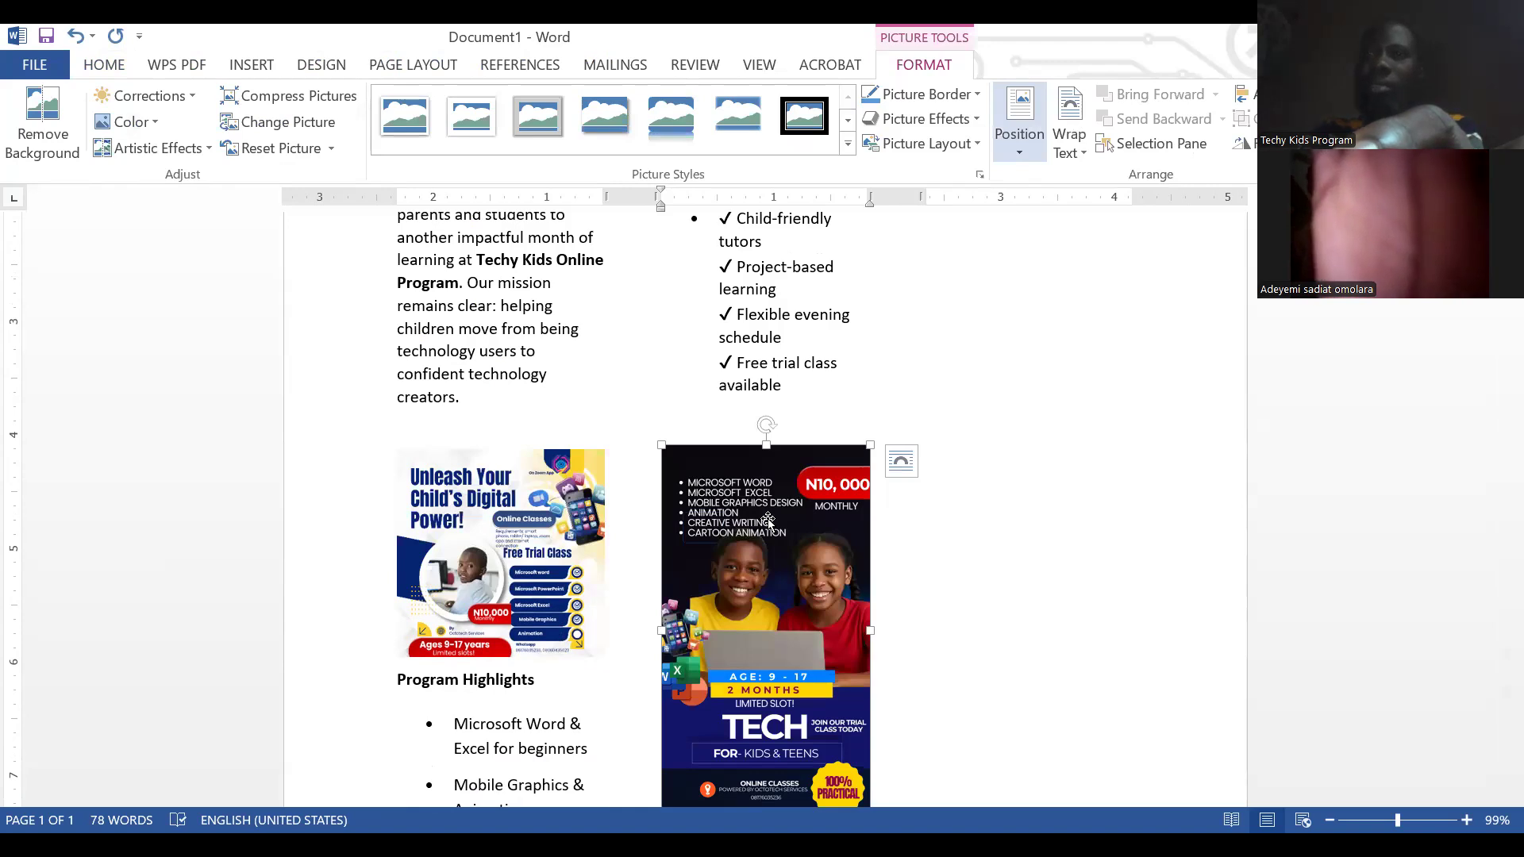
pyautogui.click(1105, 456)
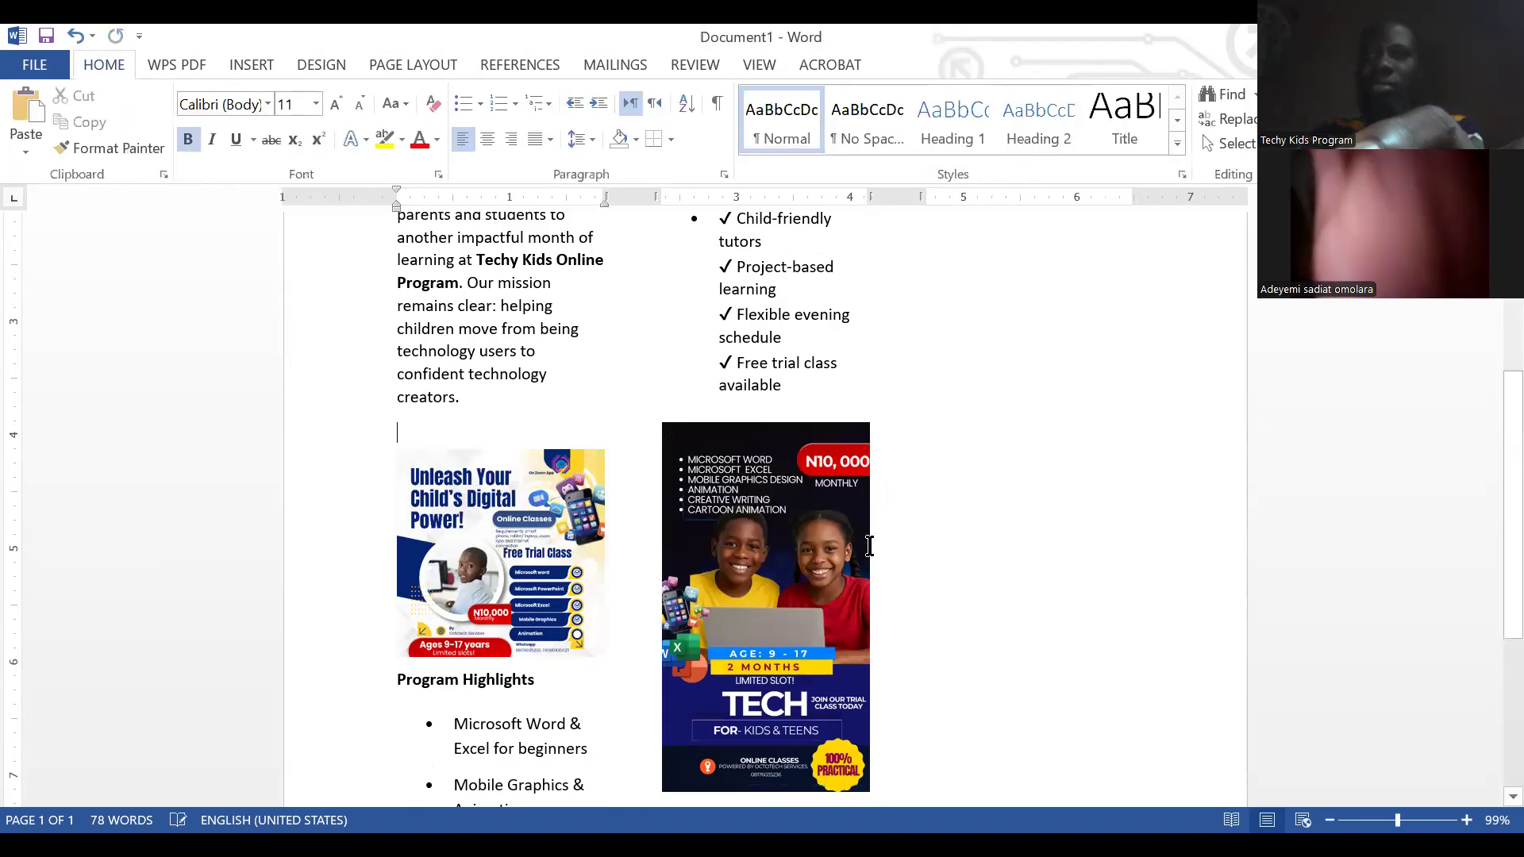
# - Paste the Program Announcement heading and its paragraph below the flyer in the middle column
pyautogui.scroll(-5, 869, 546)
pyautogui.click(709, 521)
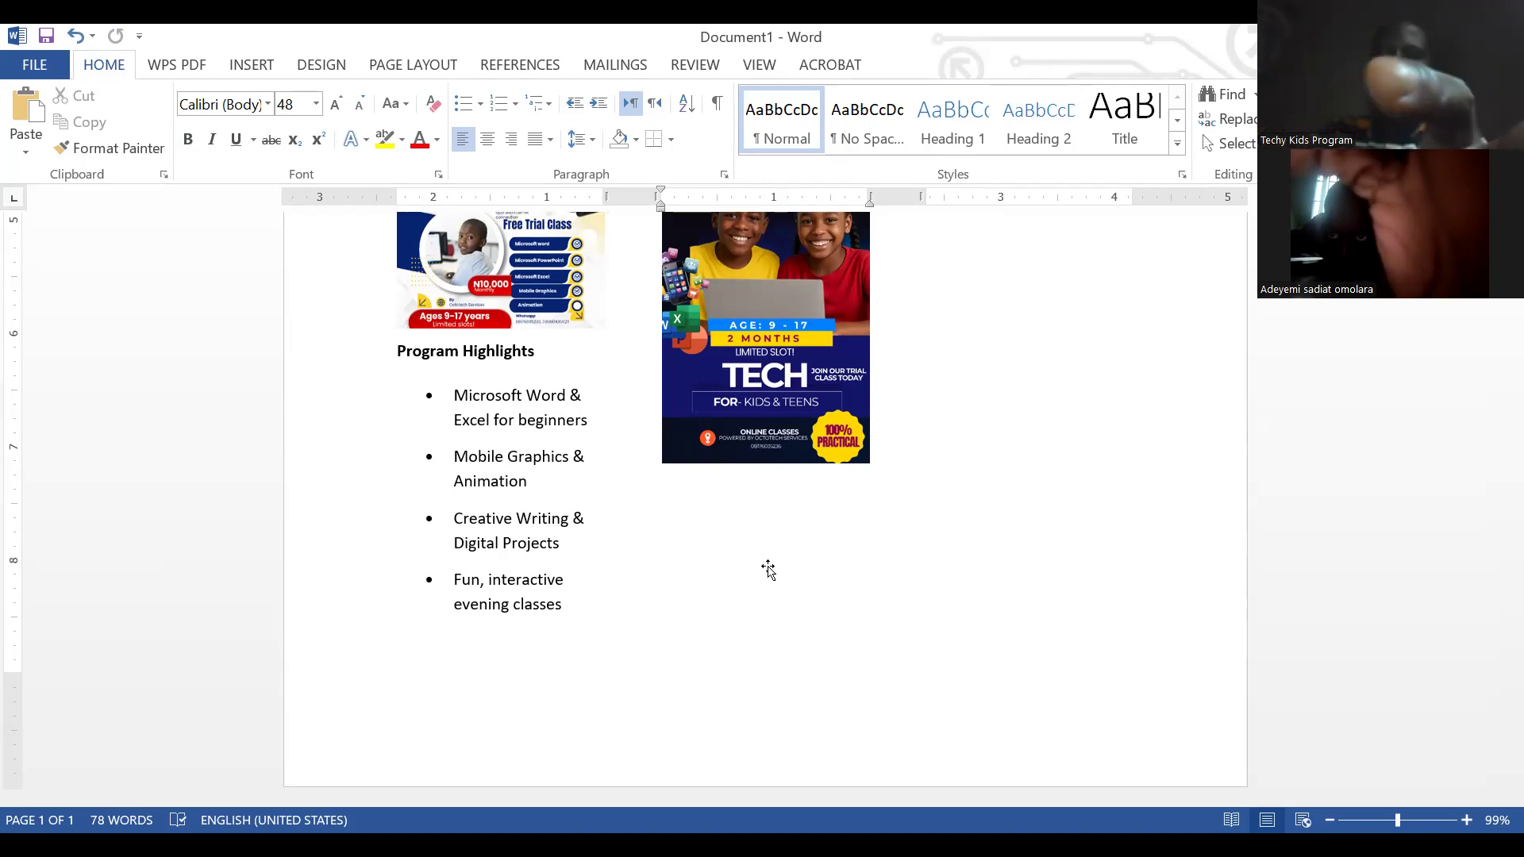
pyautogui.scroll(5, 769, 568)
pyautogui.hotkey('ctrl', 'v')
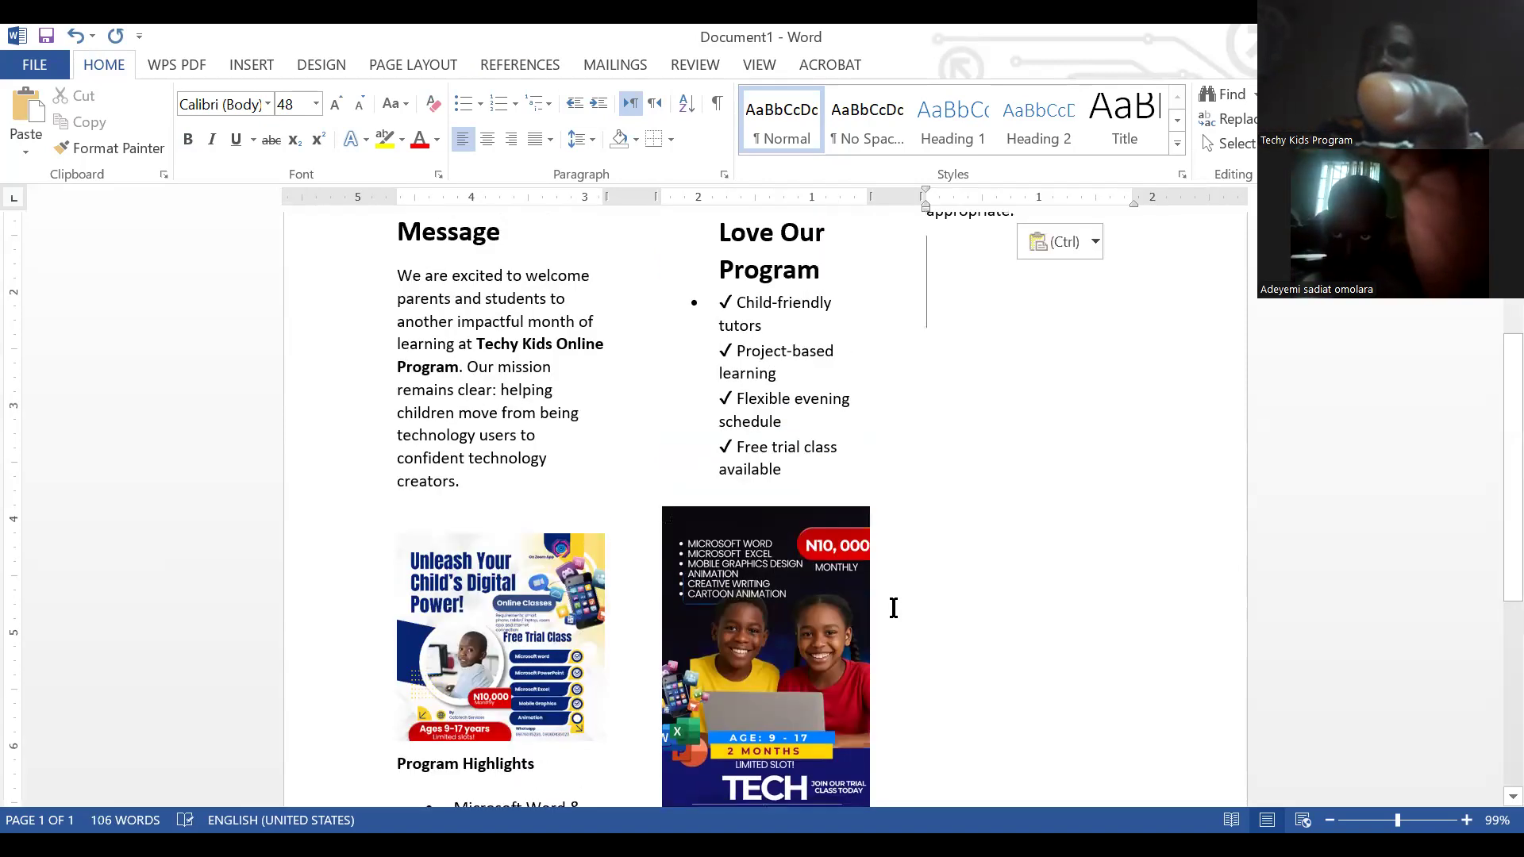
# - Enlarge the Program Announcement heading to 18 pt
pyautogui.scroll(-5, 894, 608)
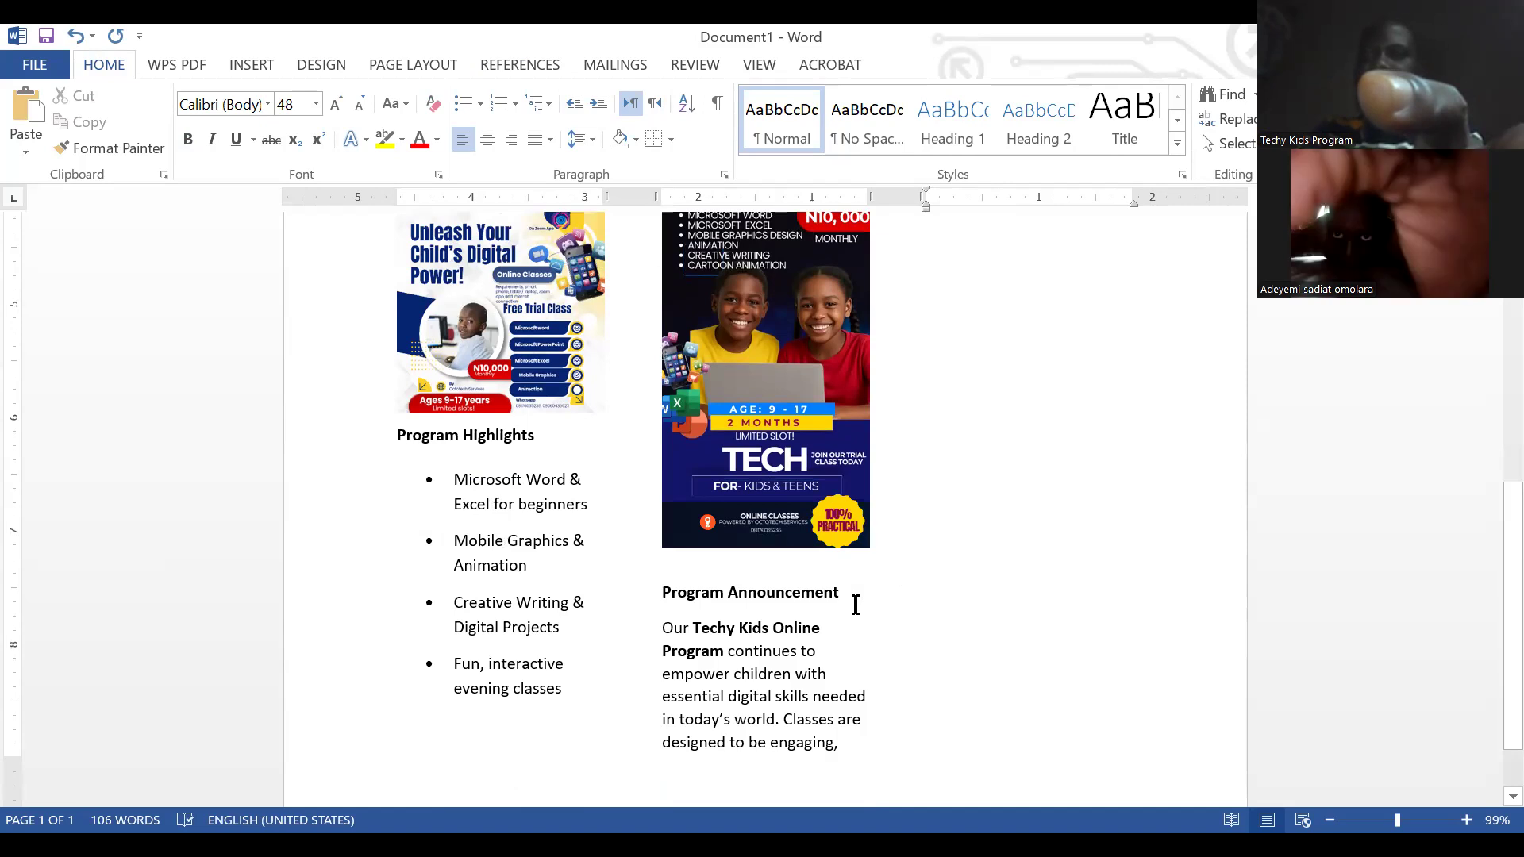
pyautogui.tripleClick(856, 605)
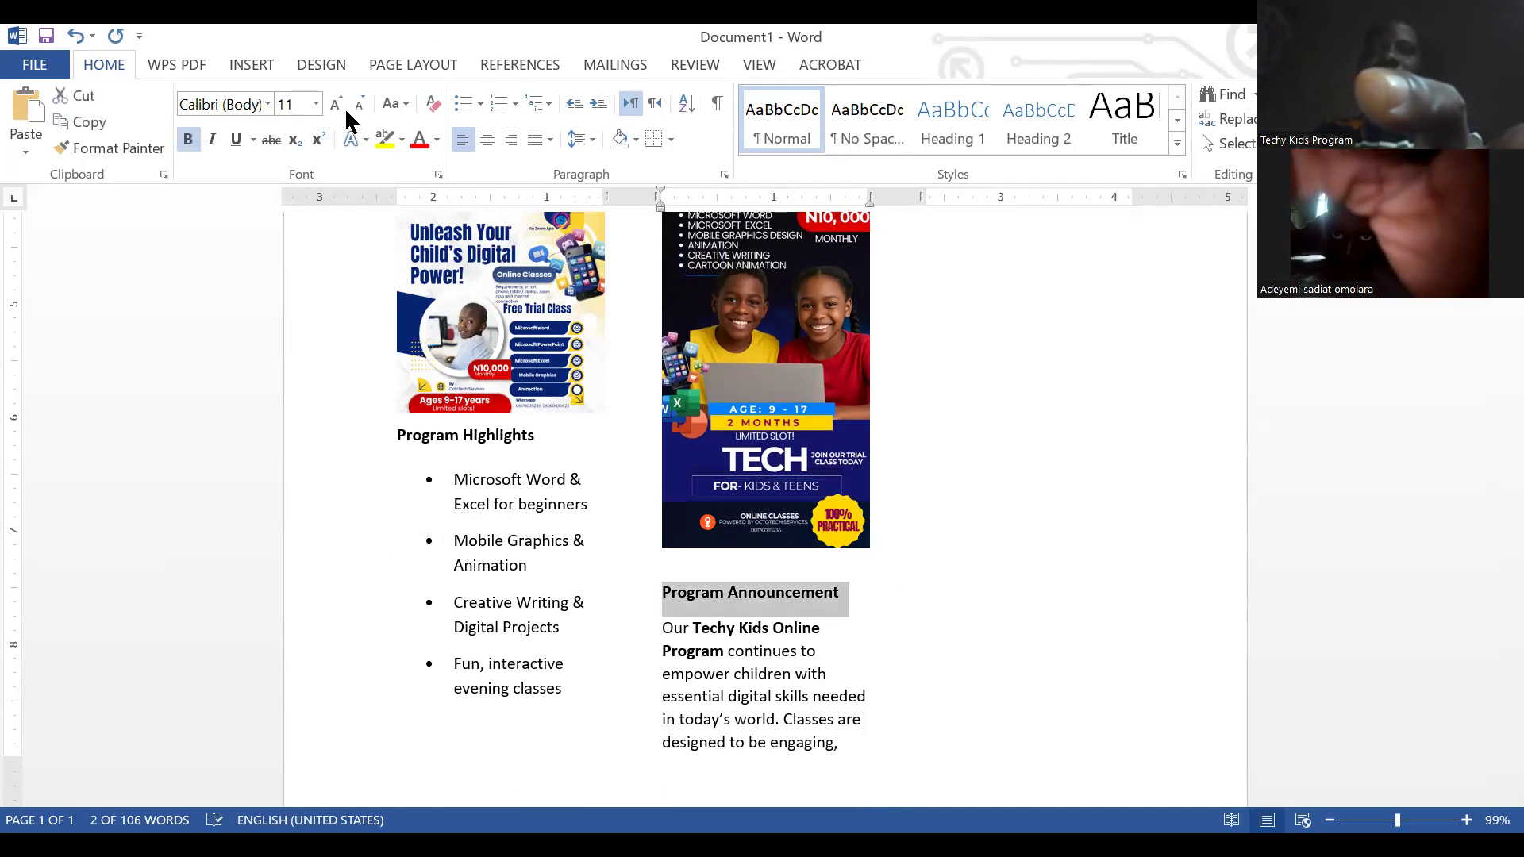
pyautogui.click(336, 104)
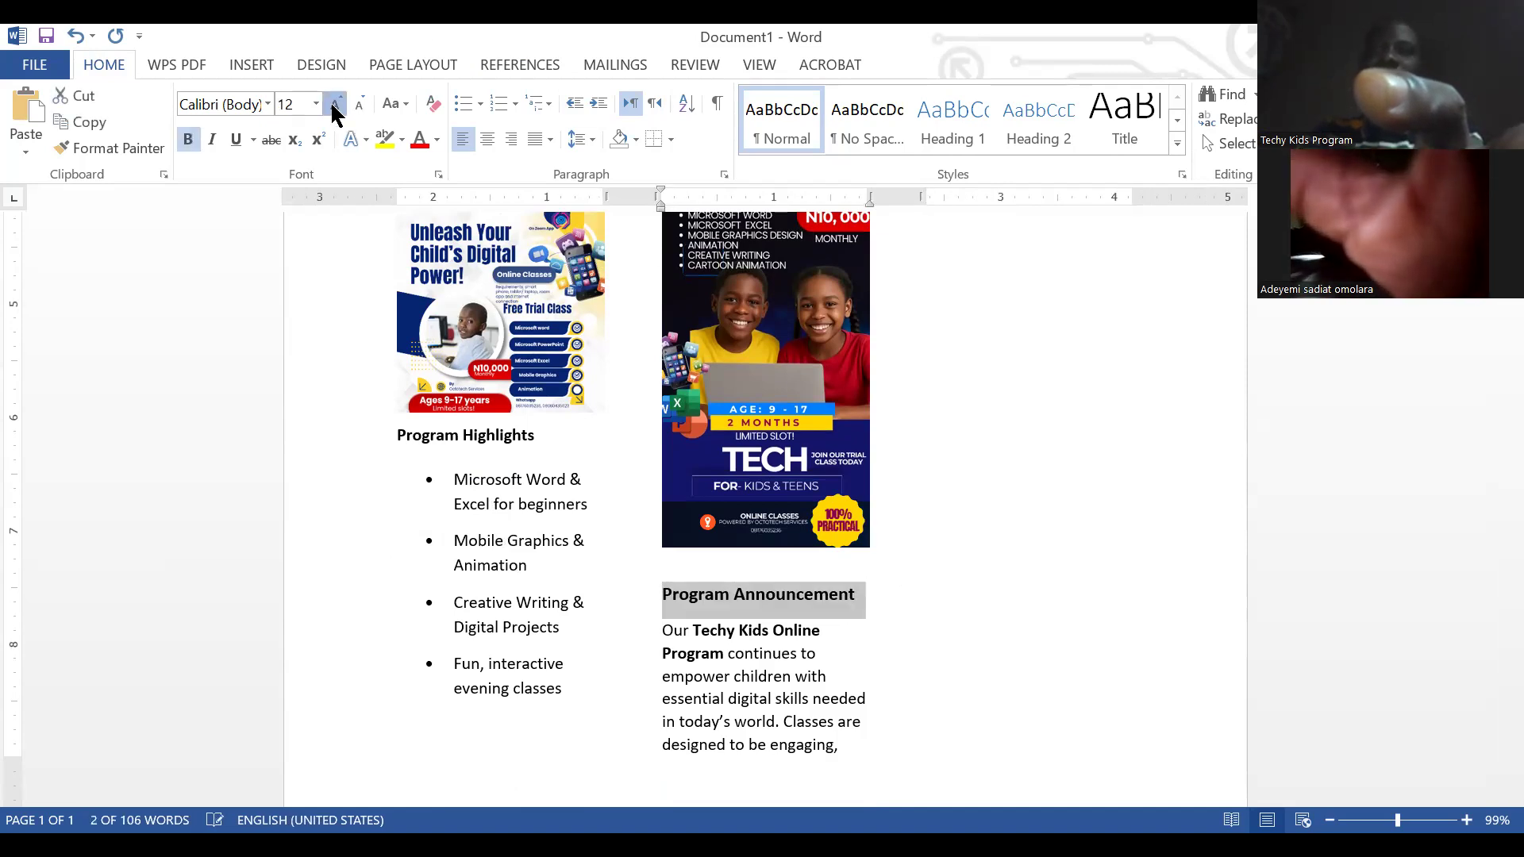
pyautogui.click(336, 104)
pyautogui.click(337, 104)
pyautogui.click(337, 104)
pyautogui.click(337, 104)
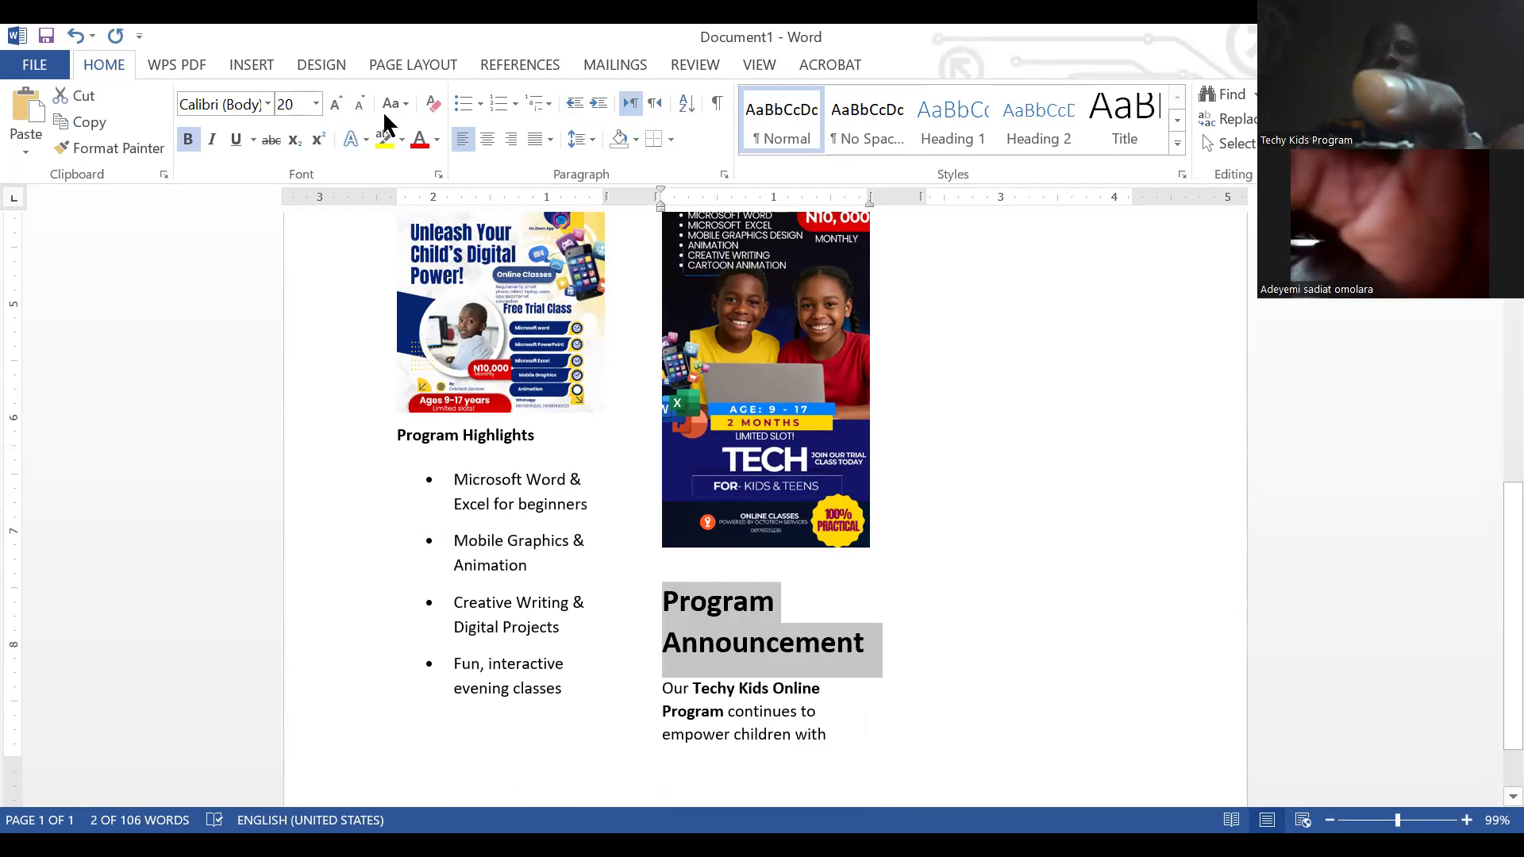
pyautogui.click(360, 104)
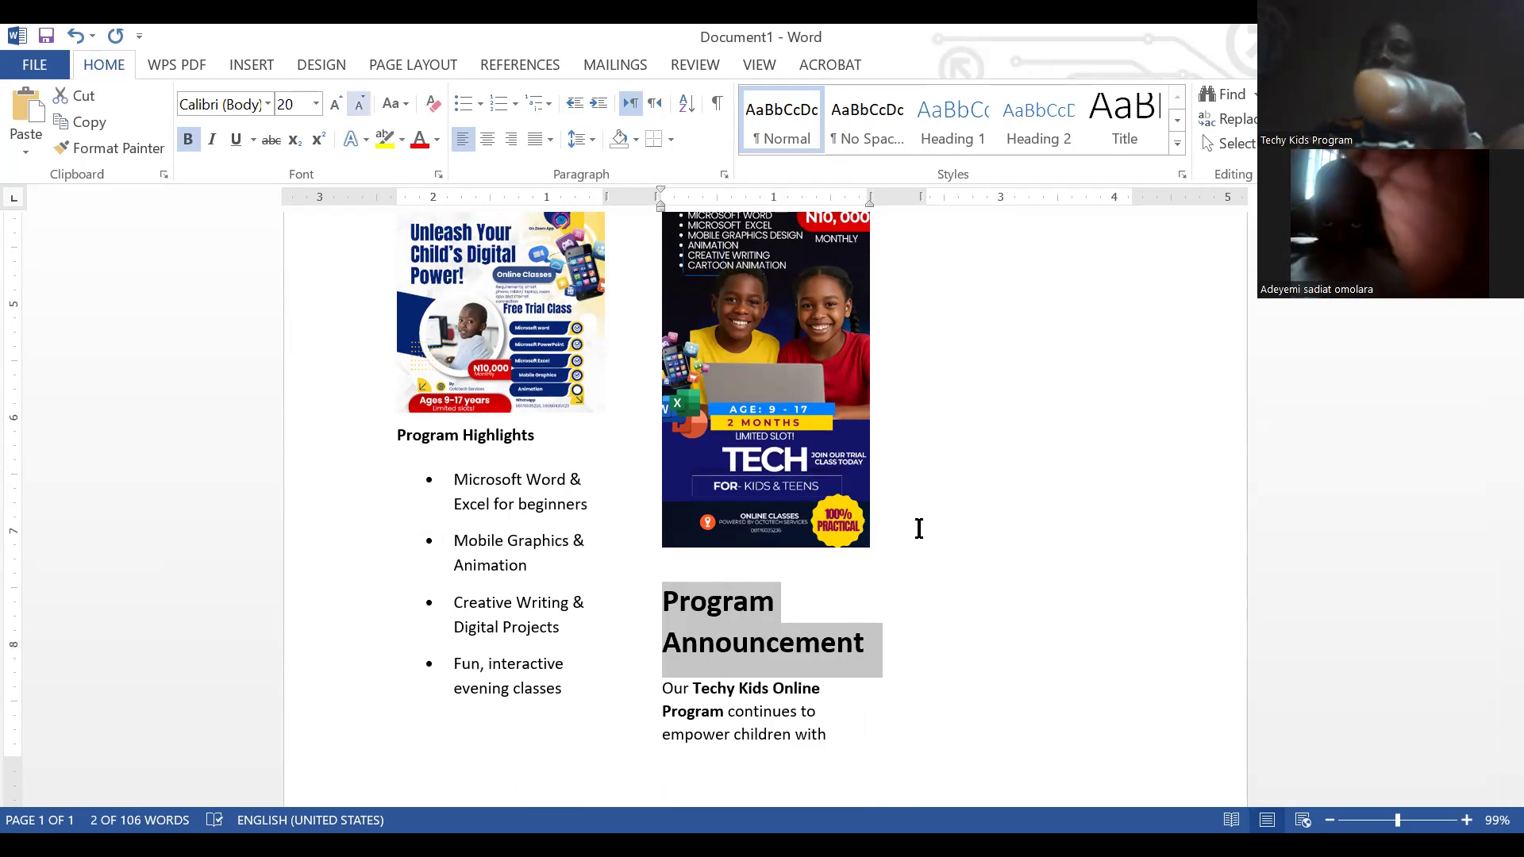
pyautogui.click(1000, 532)
# - Add the "What Your Child Will Learn" heading and its four course lines after the announcement paragraph, separated by a blank line
pyautogui.scroll(-2, 1013, 551)
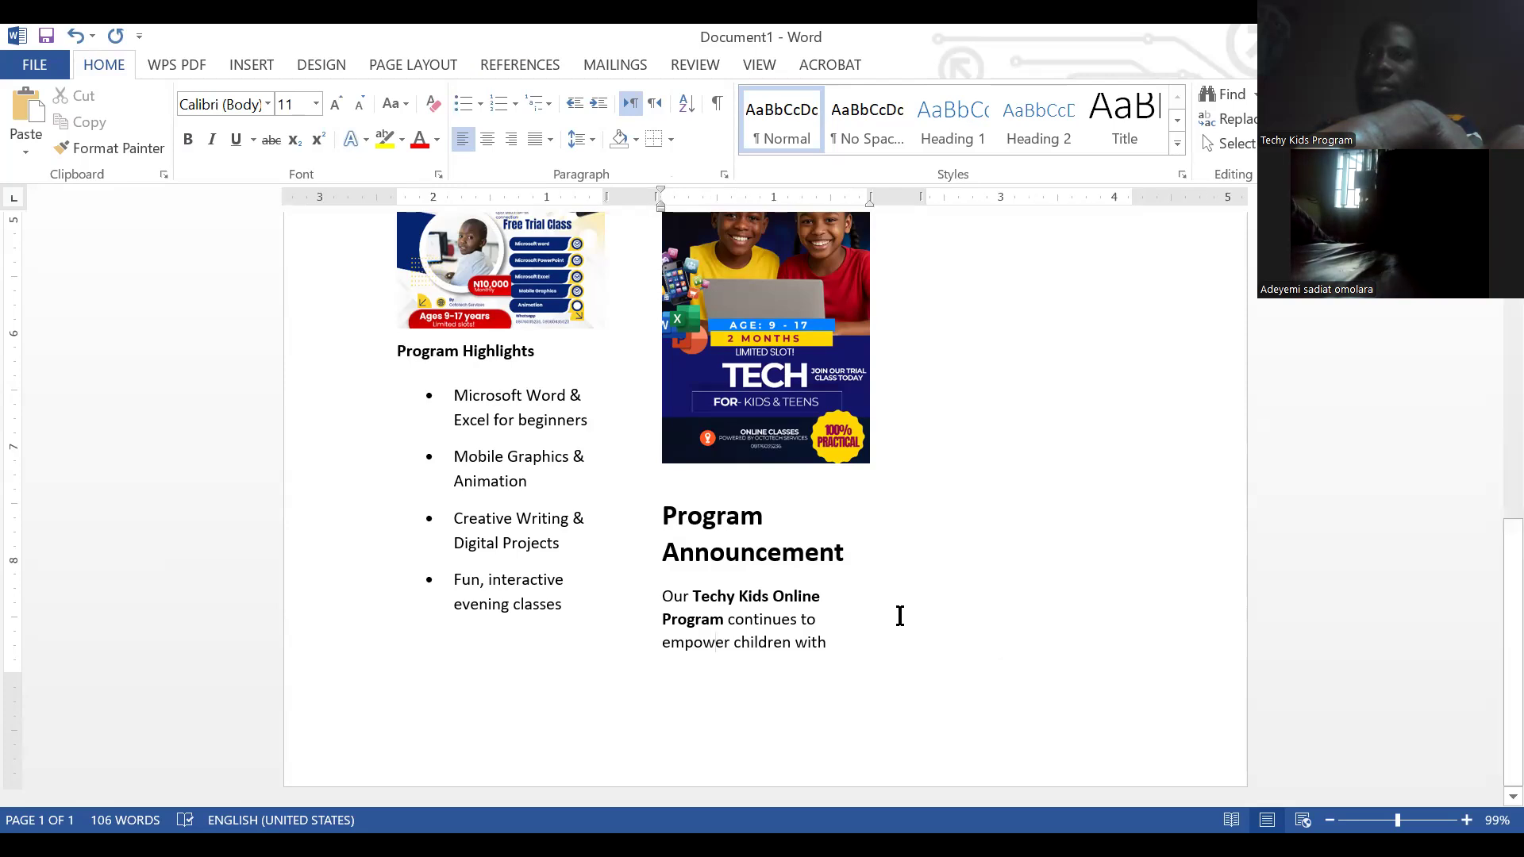
pyautogui.scroll(15, 898, 612)
pyautogui.click(1127, 482)
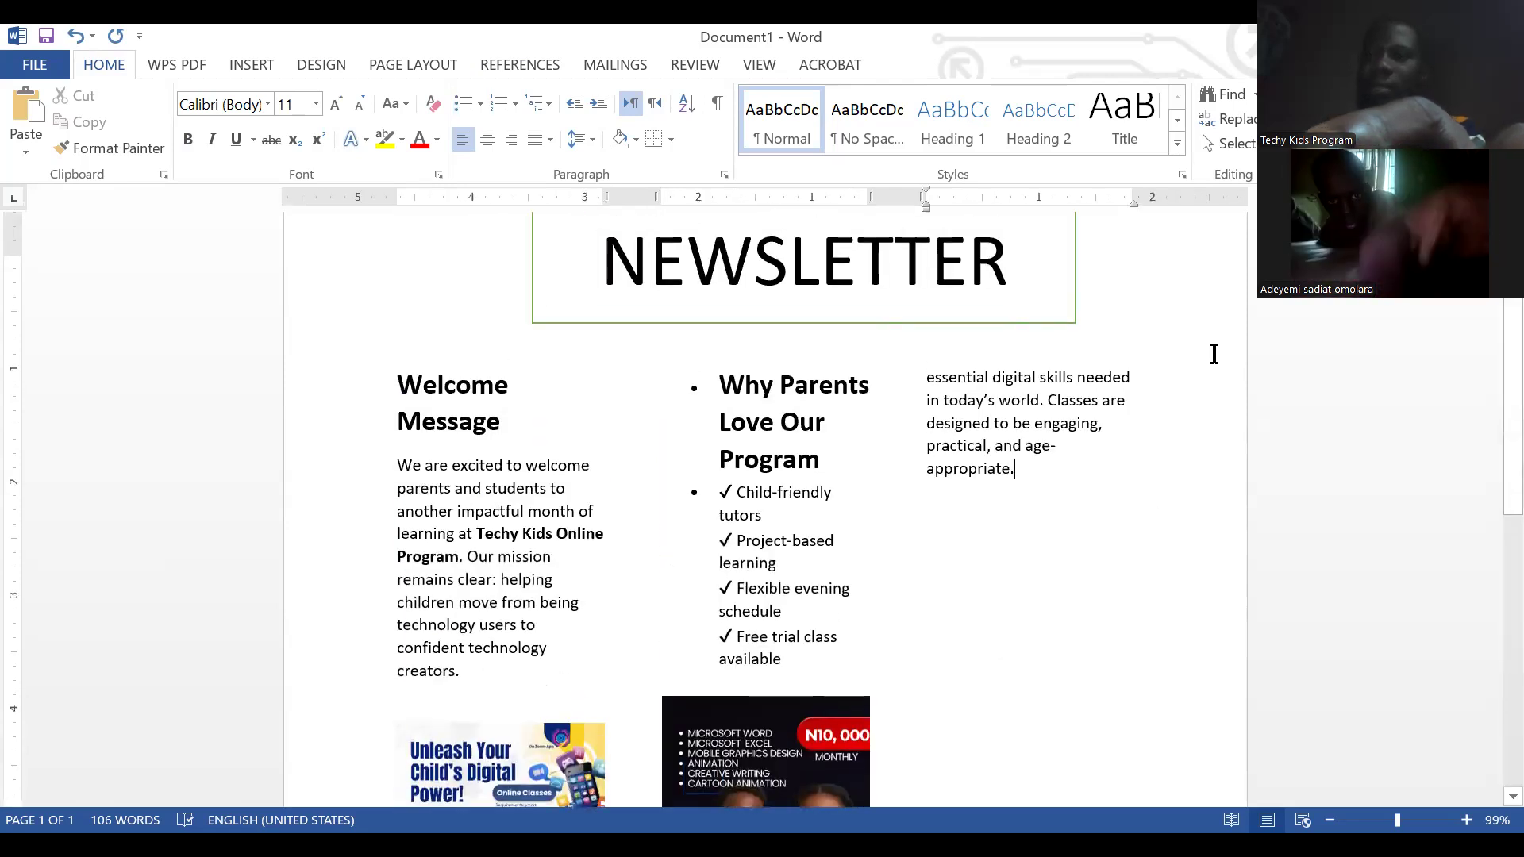
pyautogui.press('Return')
pyautogui.press('Return')
pyautogui.write('What Your Child Will Learn 📱 Microsoft Word & Excel 🎨 Mobile Graphics Design 🎬 Animation Basics ✍ Creative Writing')
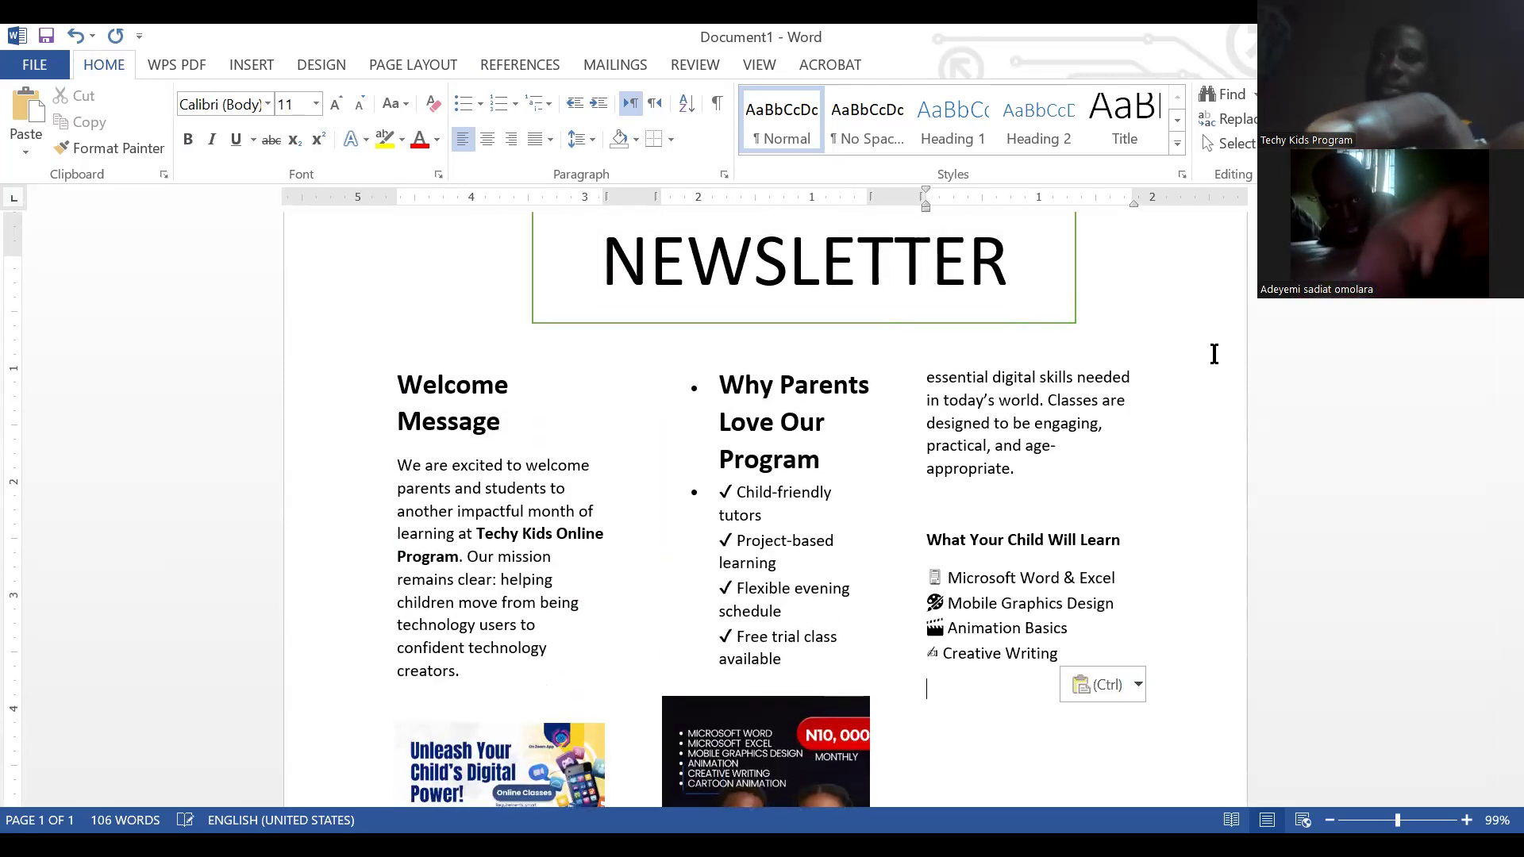
# - Enlarge the "What Your Child Will Learn" heading to 18 pt
pyautogui.moveTo(922, 535); pyautogui.dragTo(1151, 531)
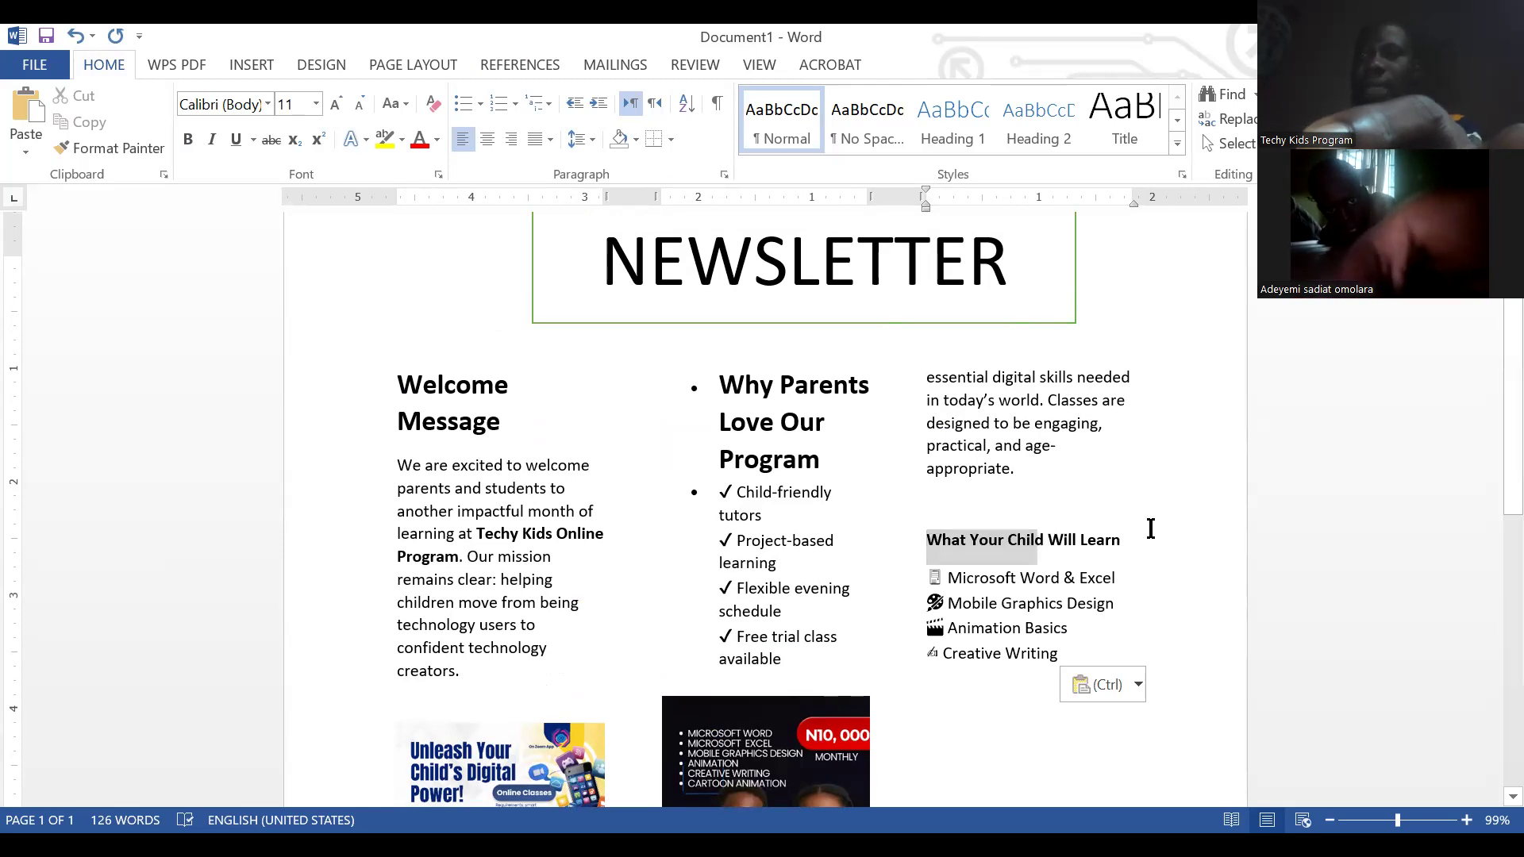
pyautogui.click(335, 104)
pyautogui.click(335, 104)
pyautogui.click(335, 104)
pyautogui.click(335, 104)
pyautogui.click(1178, 604)
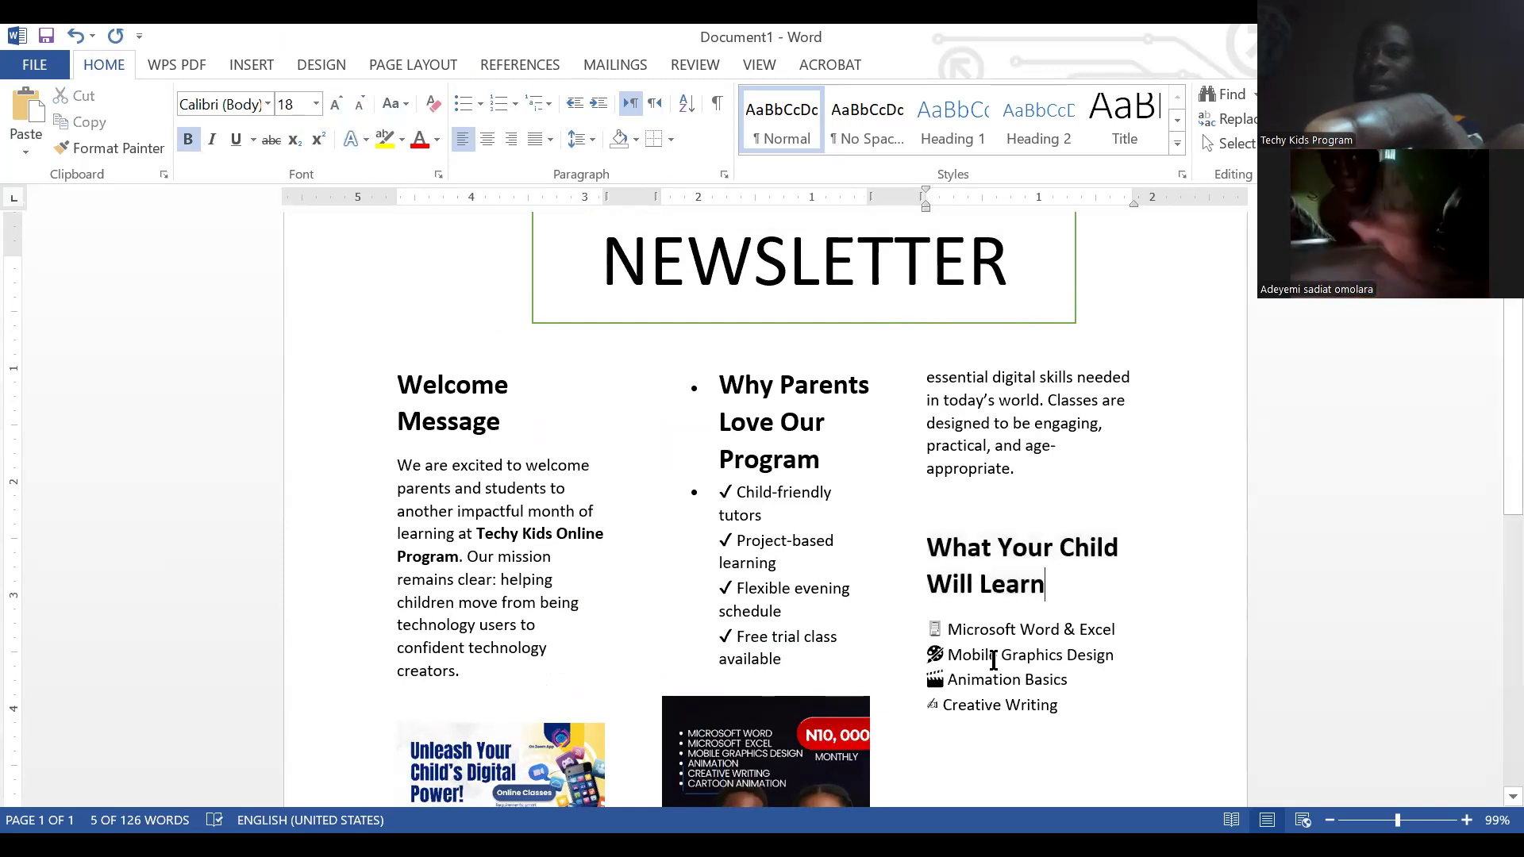
# - Insert the "Purple and White Modern Praise and Worship" flyer picture below the Creative Writing line in the third column
pyautogui.scroll(-3, 1147, 647)
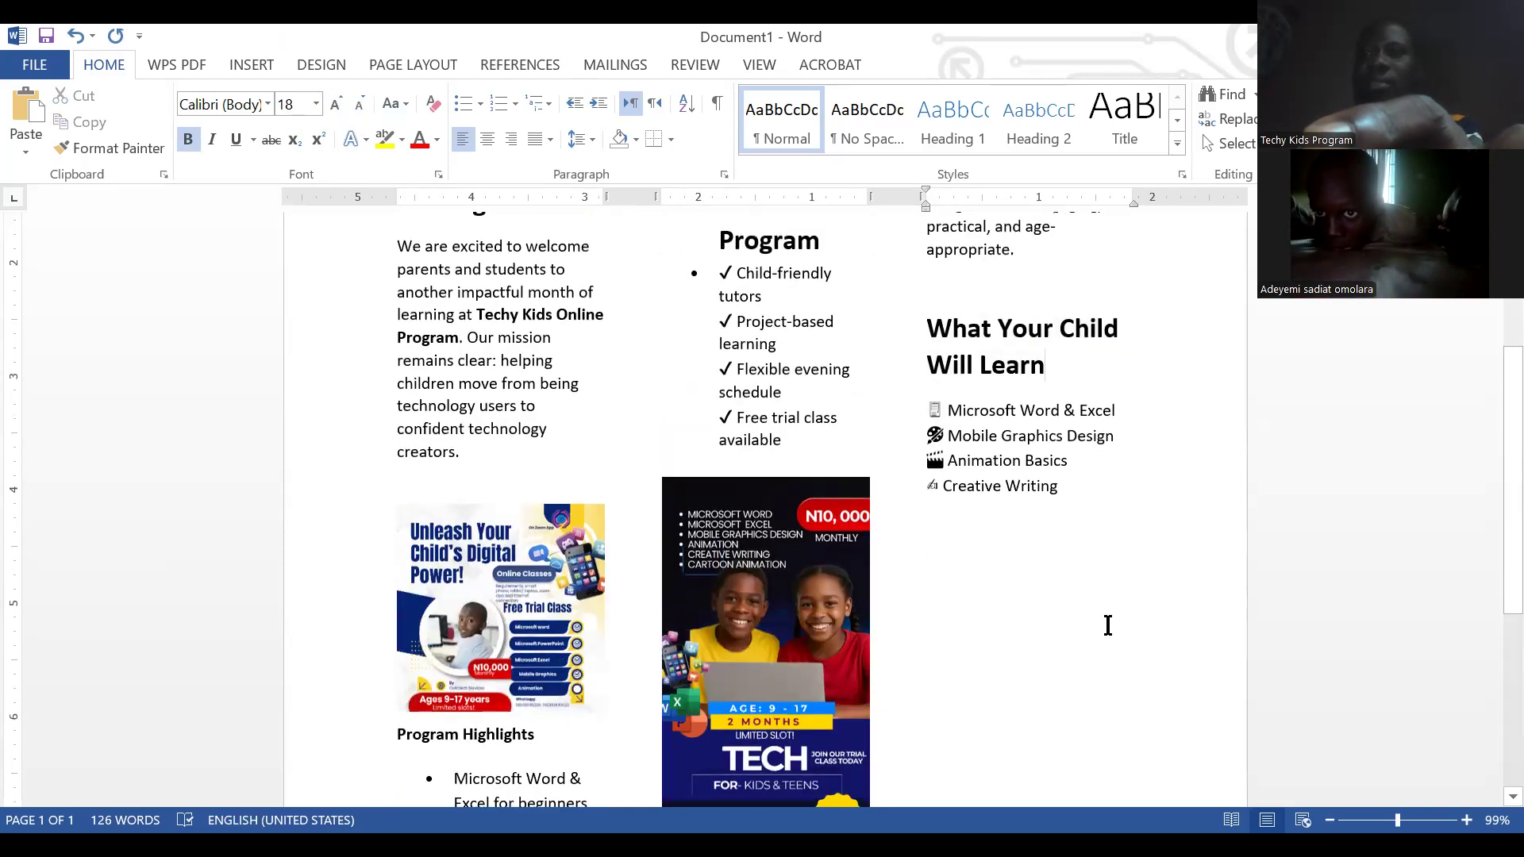
pyautogui.scroll(-2, 1106, 627)
pyautogui.click(973, 421)
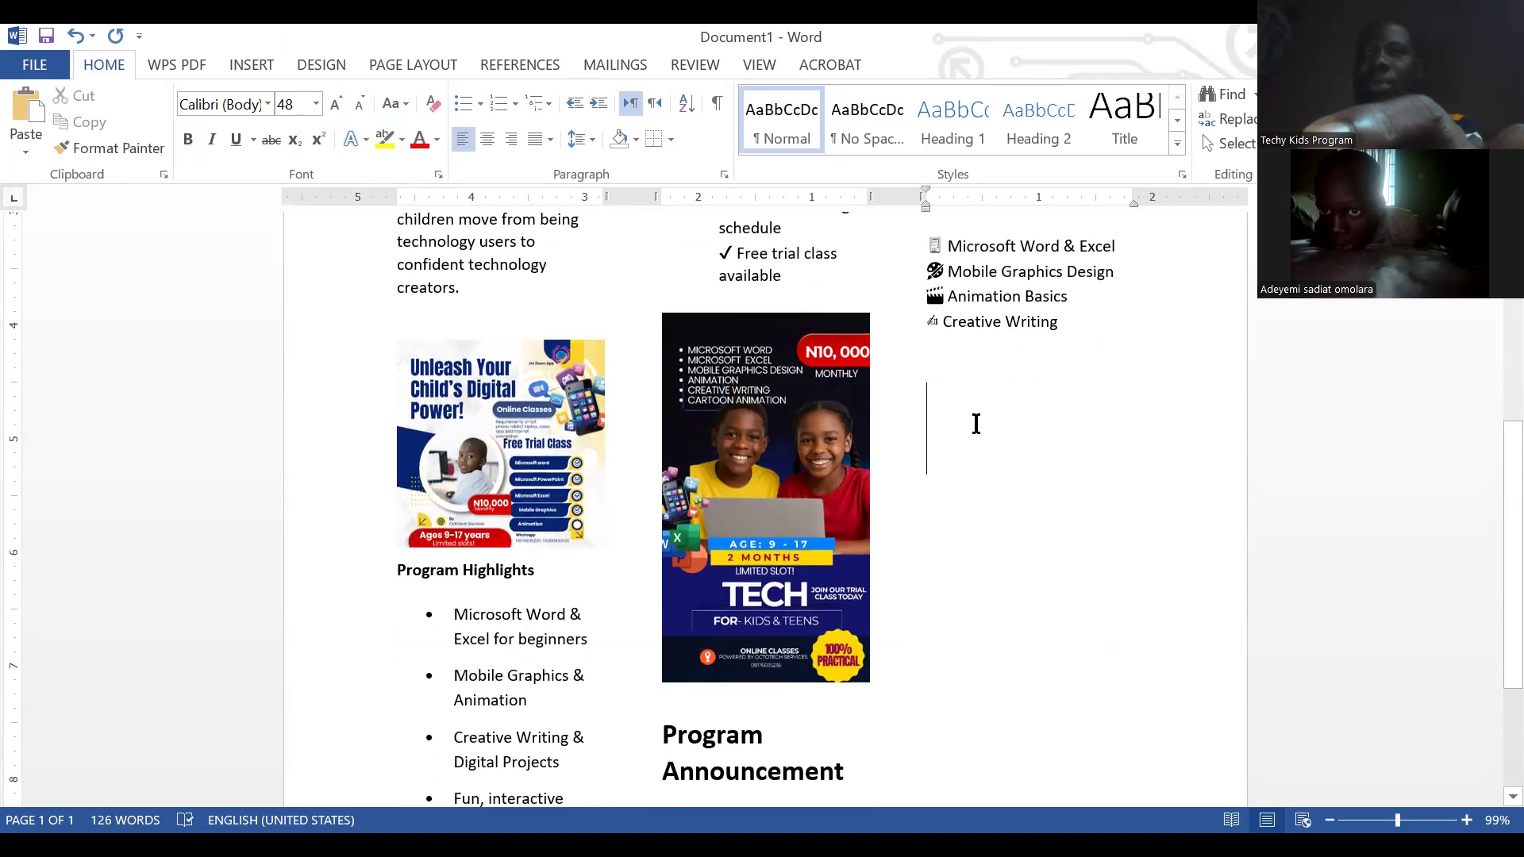
pyautogui.click(249, 68)
pyautogui.click(226, 127)
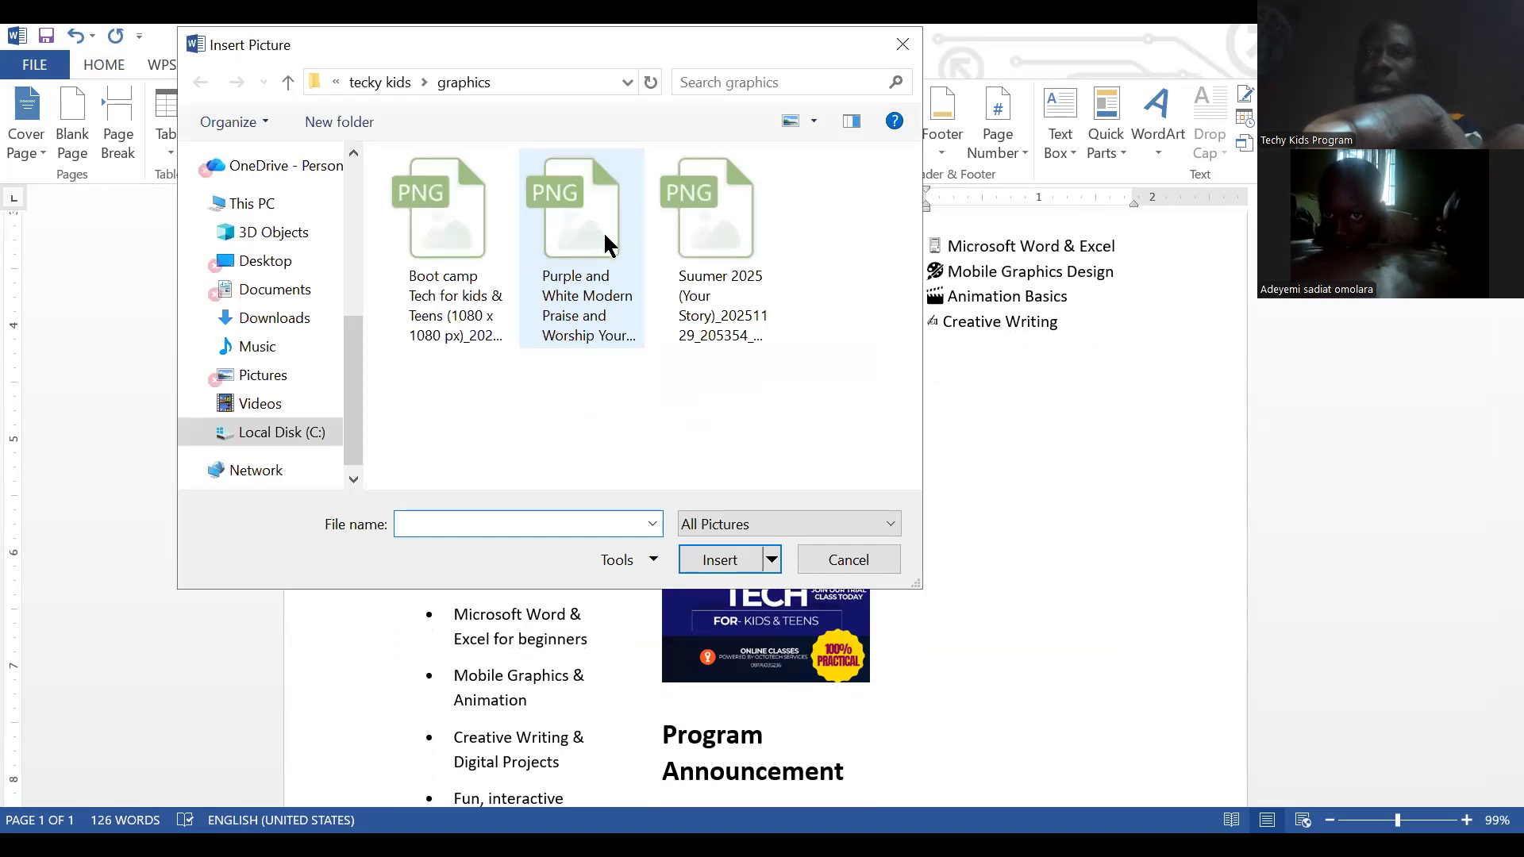
pyautogui.click(605, 244)
pyautogui.press('Return')
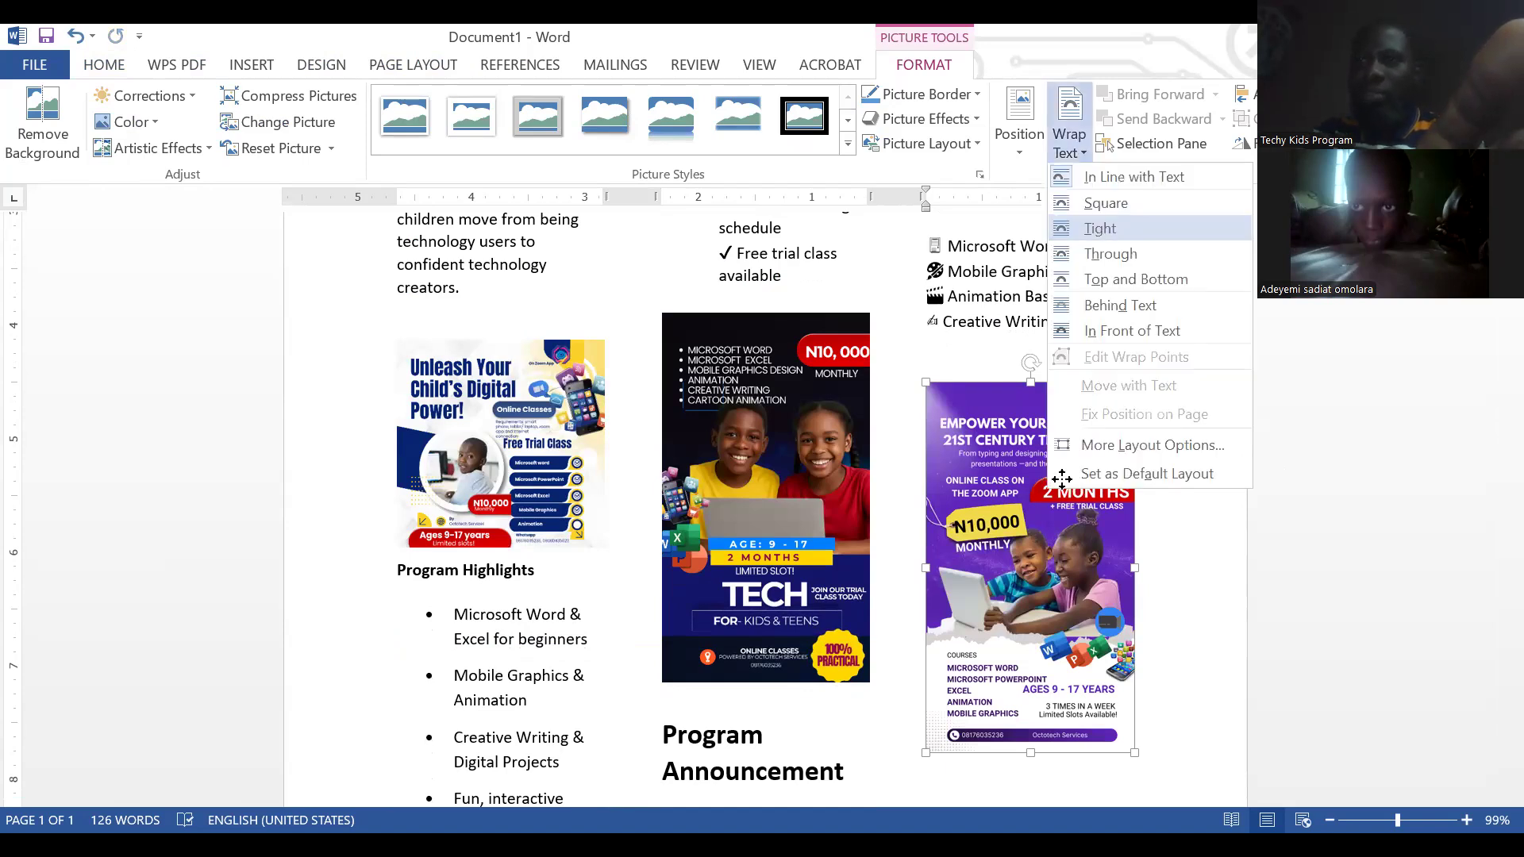
# - Set the purple flyer's text wrapping to Tight, then shrink it and position it just below the course list
pyautogui.click(1101, 229)
pyautogui.moveTo(1133, 717); pyautogui.dragTo(1091, 616)
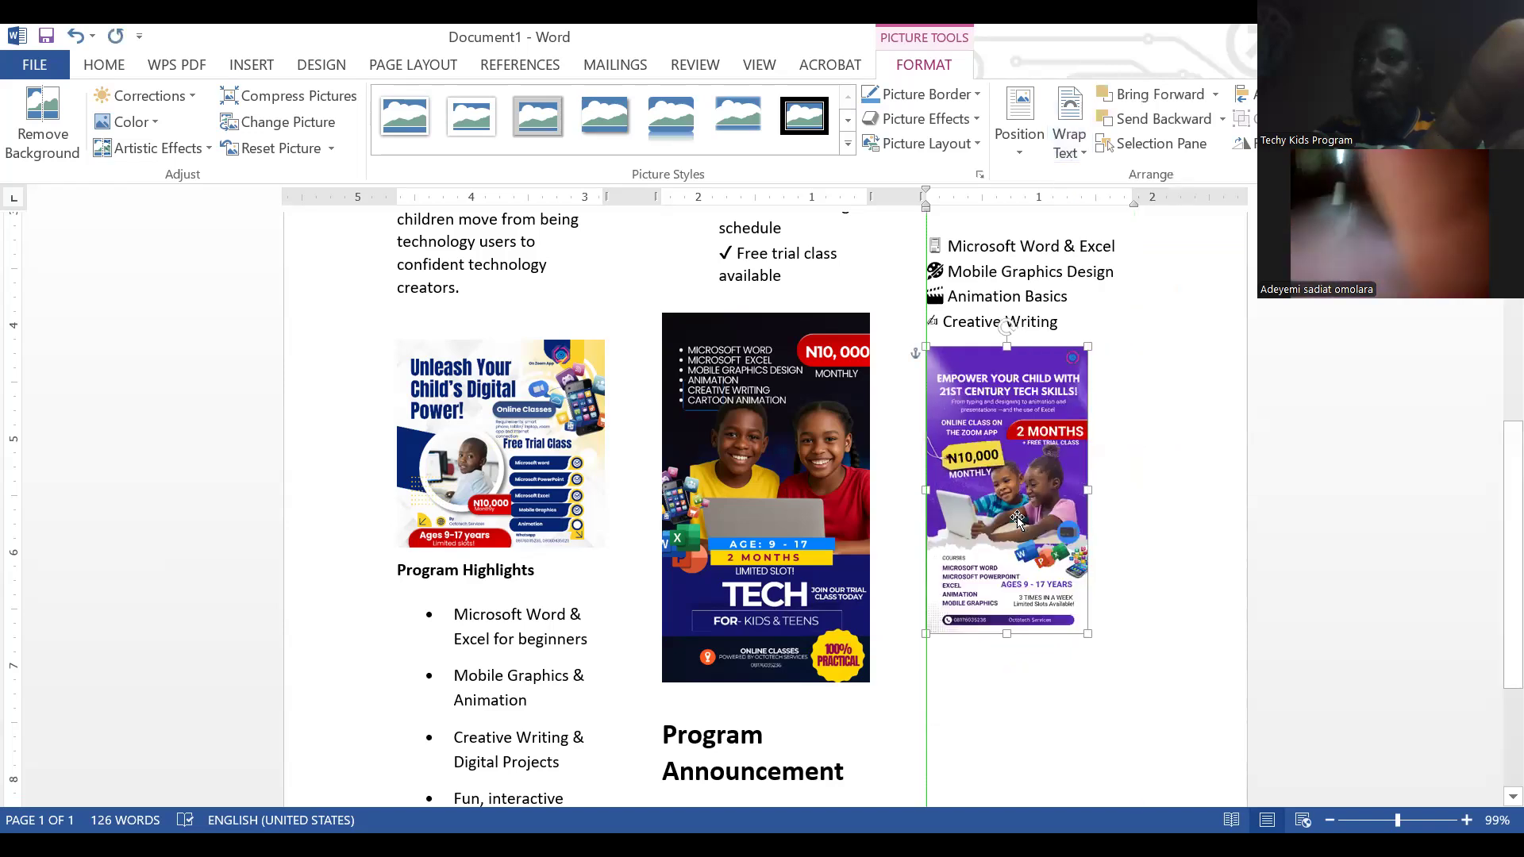
pyautogui.moveTo(1017, 521); pyautogui.dragTo(1038, 525)
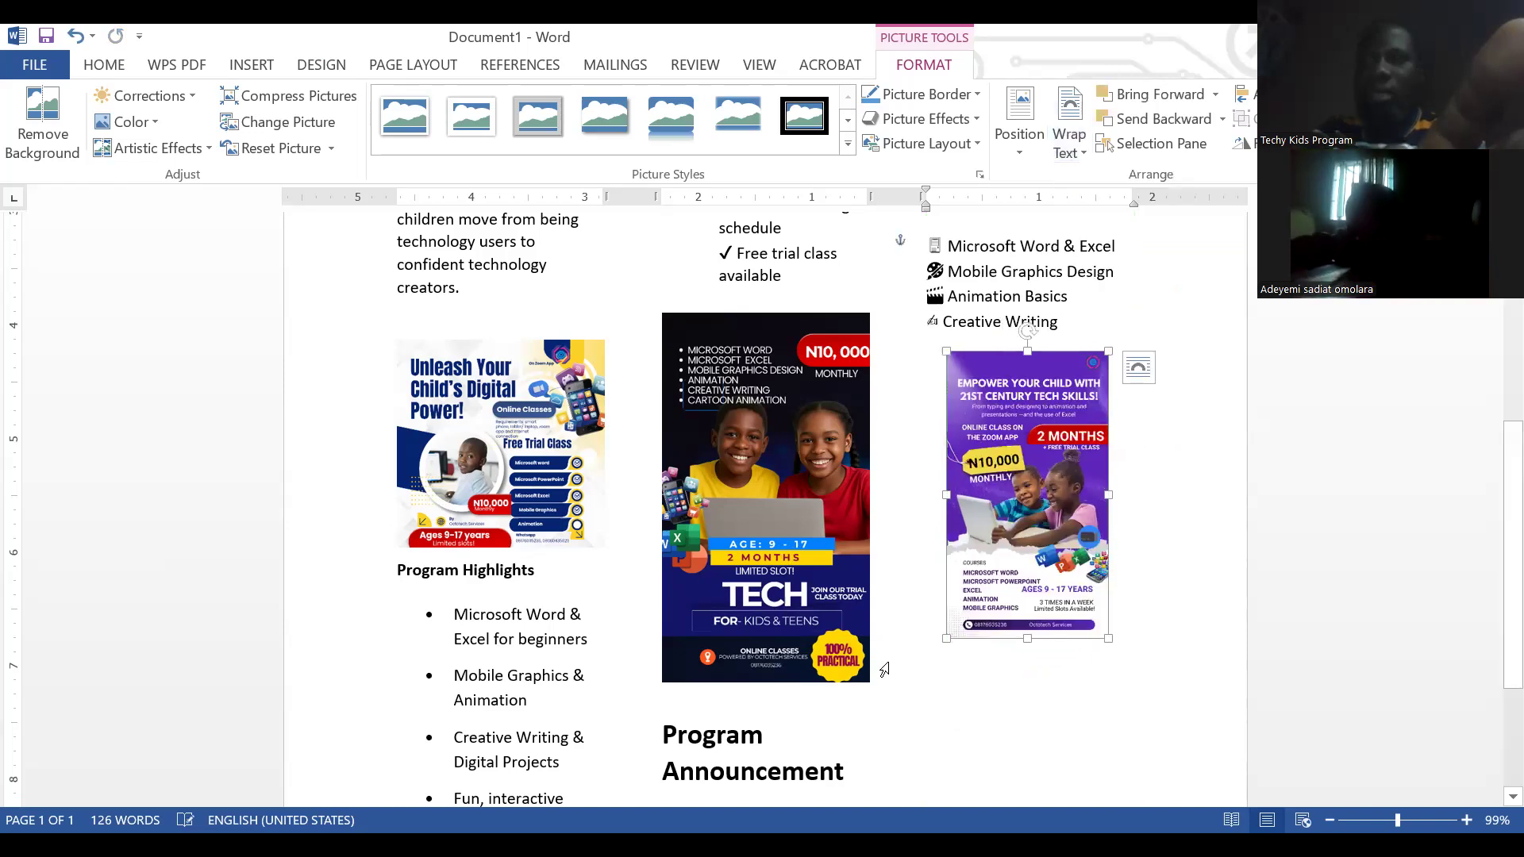
# - Slightly reduce the size of the dark flyer picture in the middle column
pyautogui.click(883, 669)
pyautogui.moveTo(871, 684); pyautogui.dragTo(849, 610)
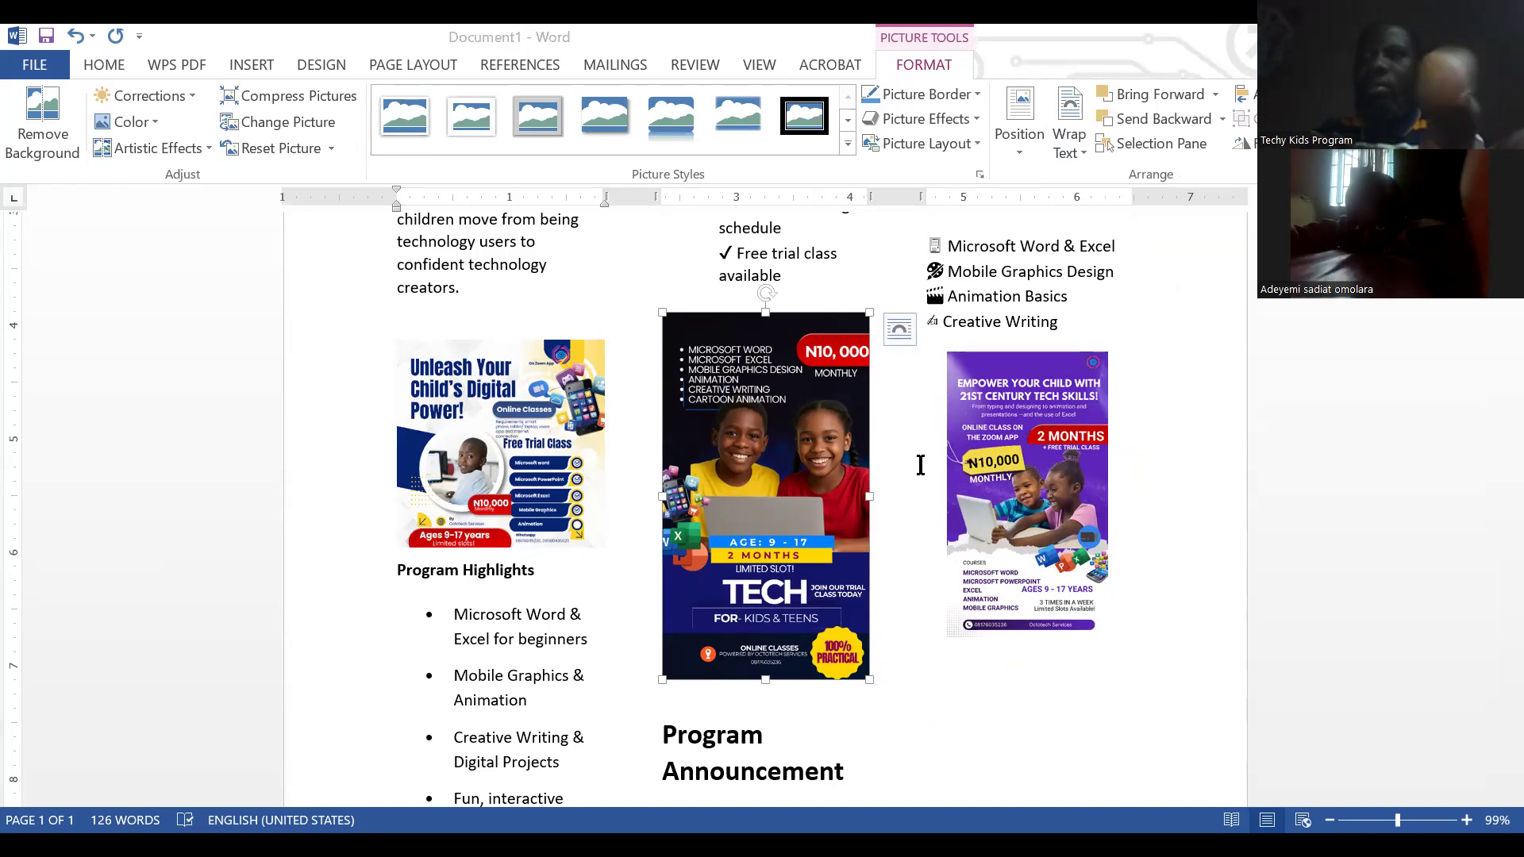
# - Paste the Class Schedule and Requirements sections below the purple flyer in the third column
pyautogui.scroll(-3, 1042, 471)
pyautogui.click(1042, 472)
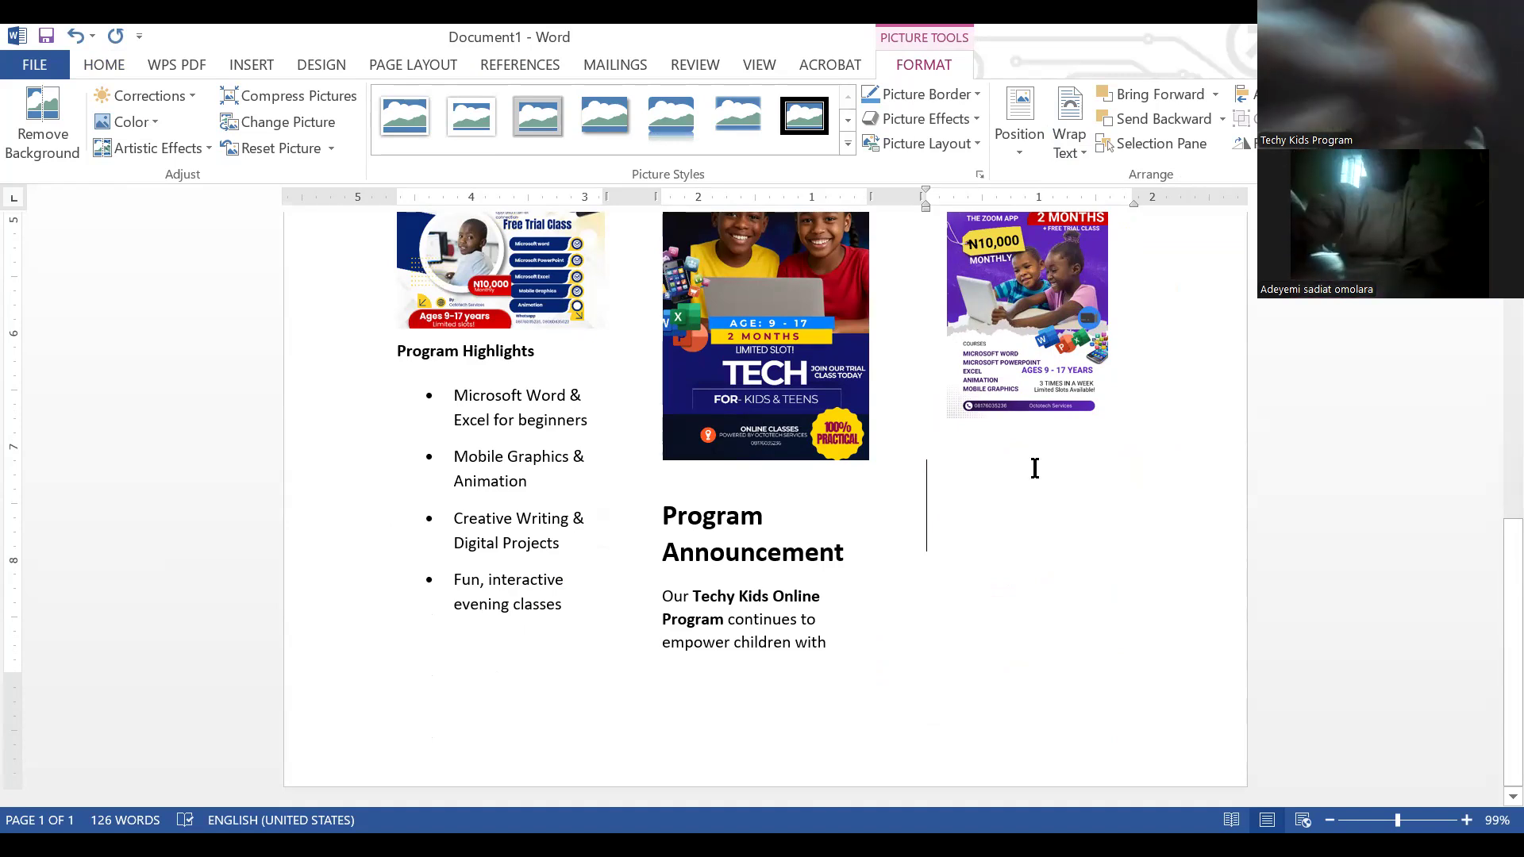
pyautogui.hotkey('ctrl', 'v')
pyautogui.scroll(5, 1010, 575)
# - Enlarge the Class Schedule heading to 20 pt
pyautogui.moveTo(921, 551); pyautogui.dragTo(1066, 537)
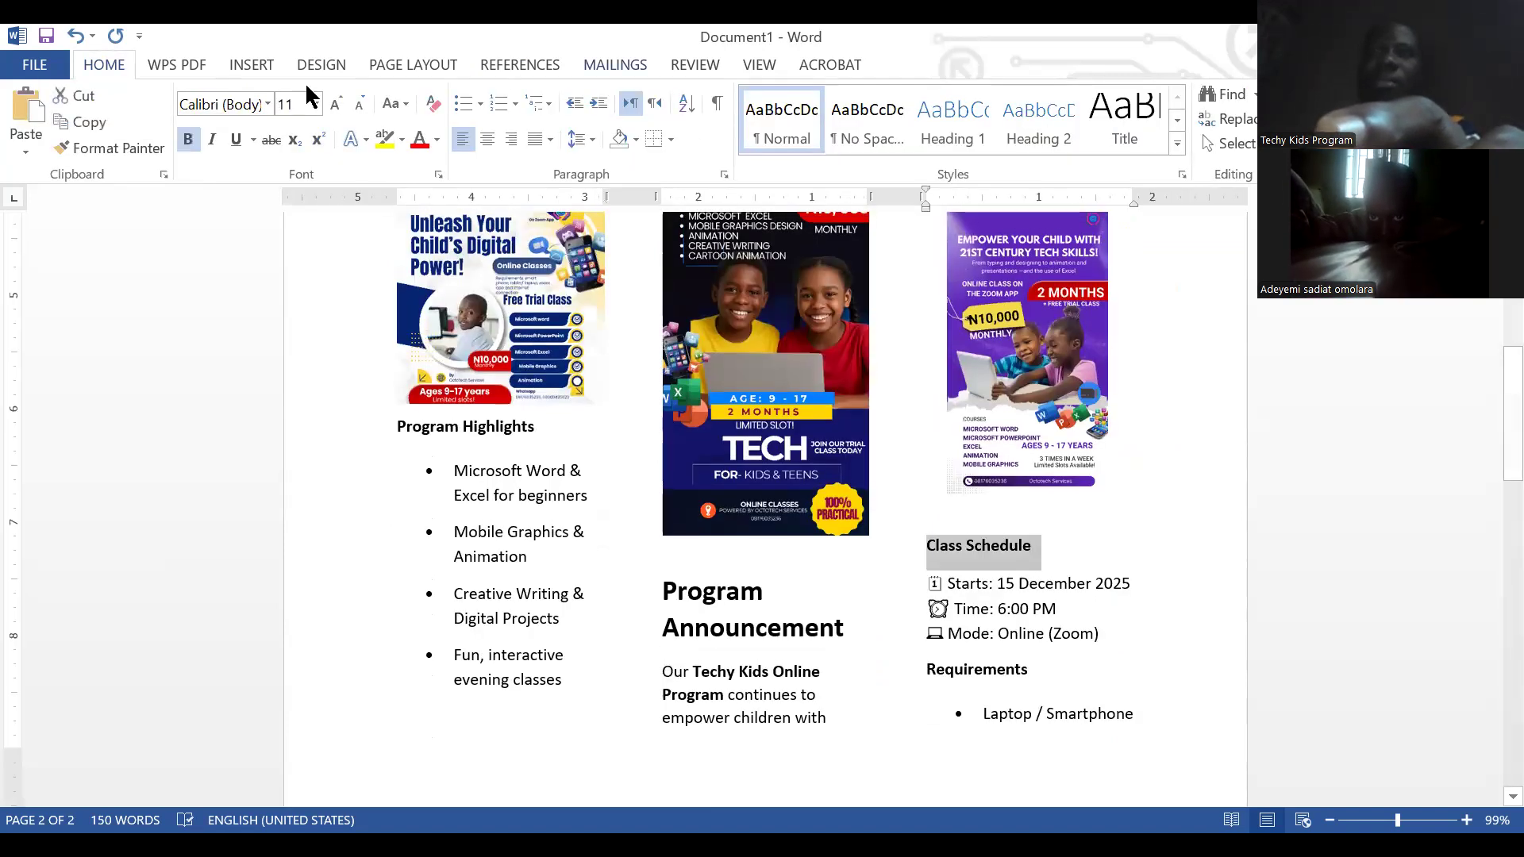
pyautogui.click(335, 104)
pyautogui.click(335, 104)
pyautogui.click(335, 104)
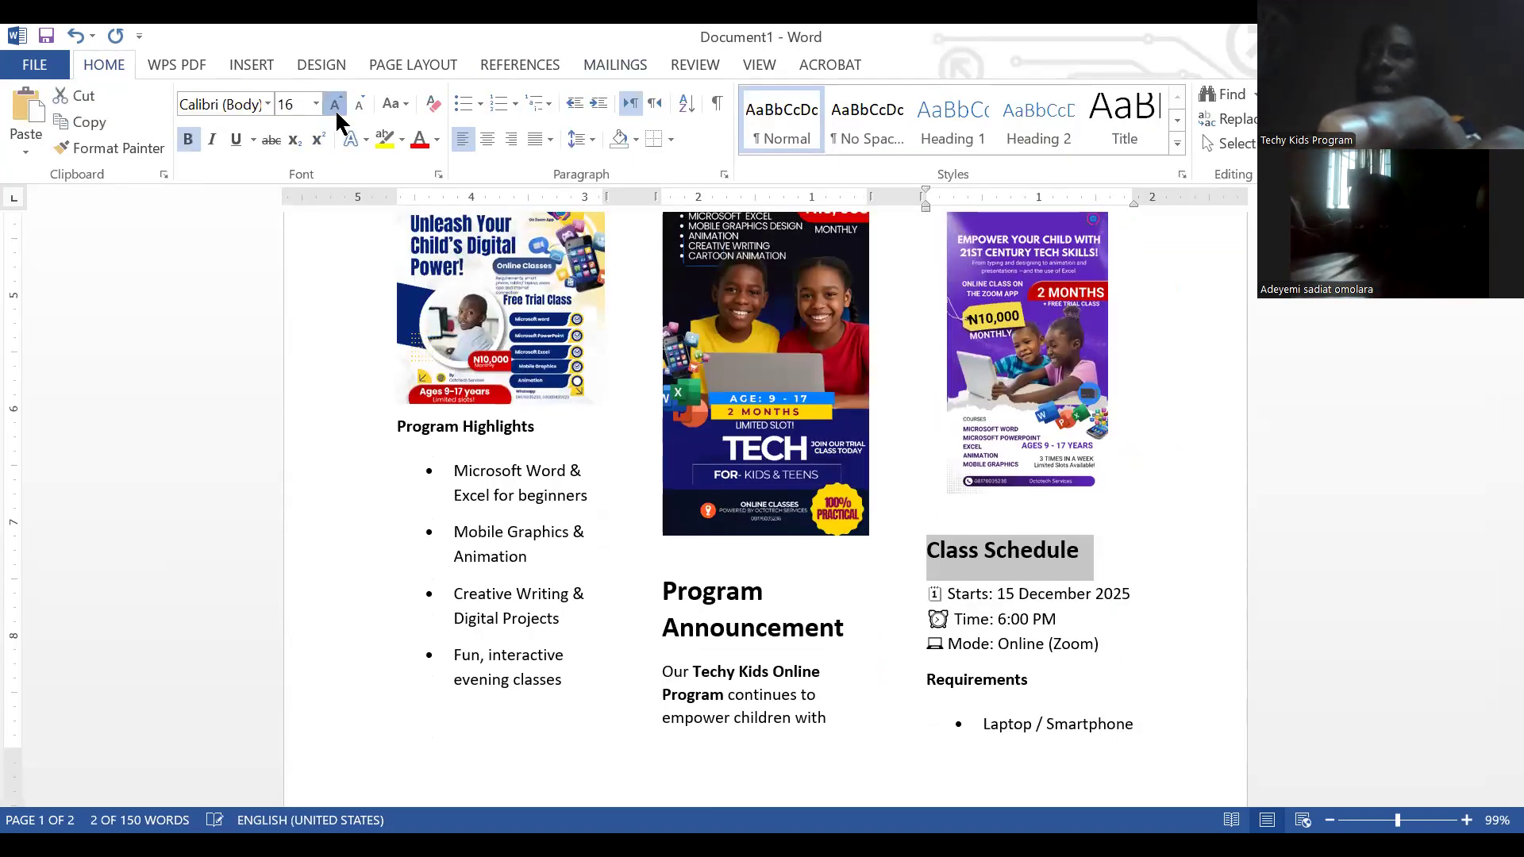
pyautogui.click(335, 104)
pyautogui.click(335, 104)
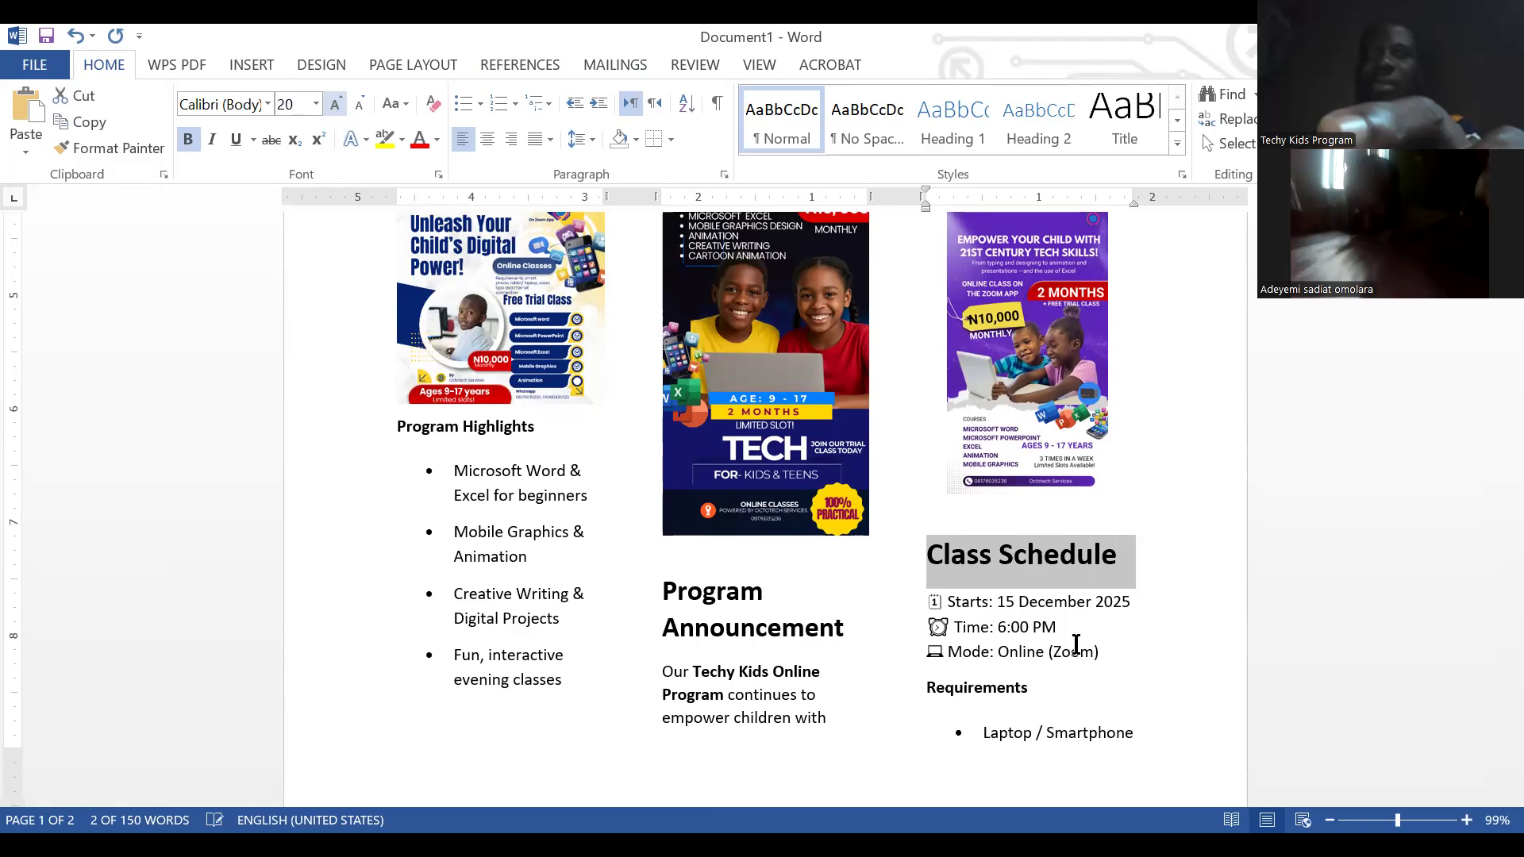
pyautogui.click(1183, 606)
# - Review the newsletter's layout from the boxed title down to the articles at the end of the first page
pyautogui.scroll(-3, 1183, 606)
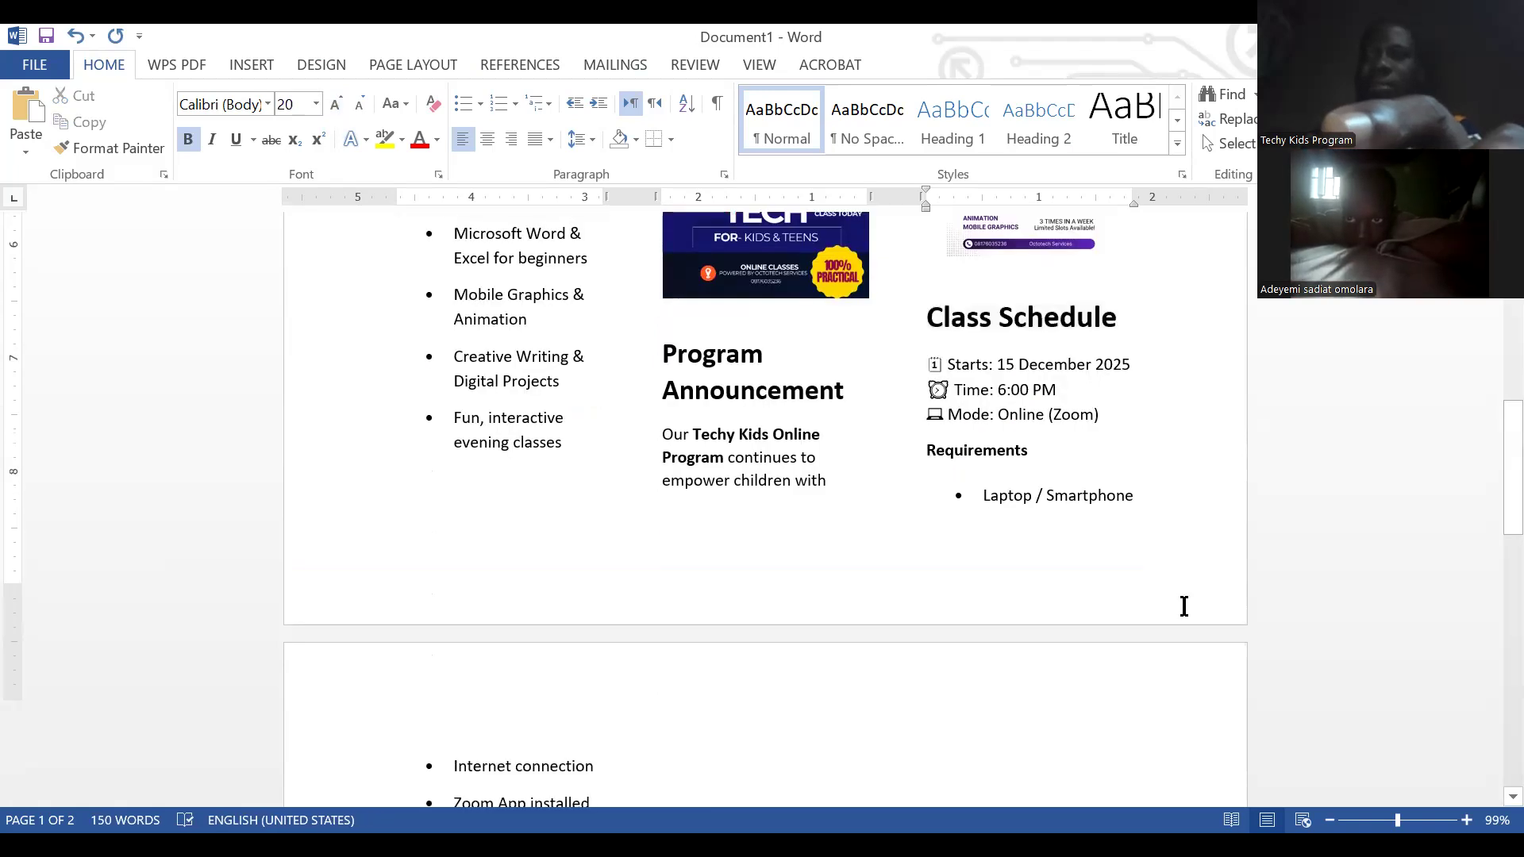
pyautogui.scroll(7, 1184, 606)
pyautogui.scroll(4, 1184, 606)
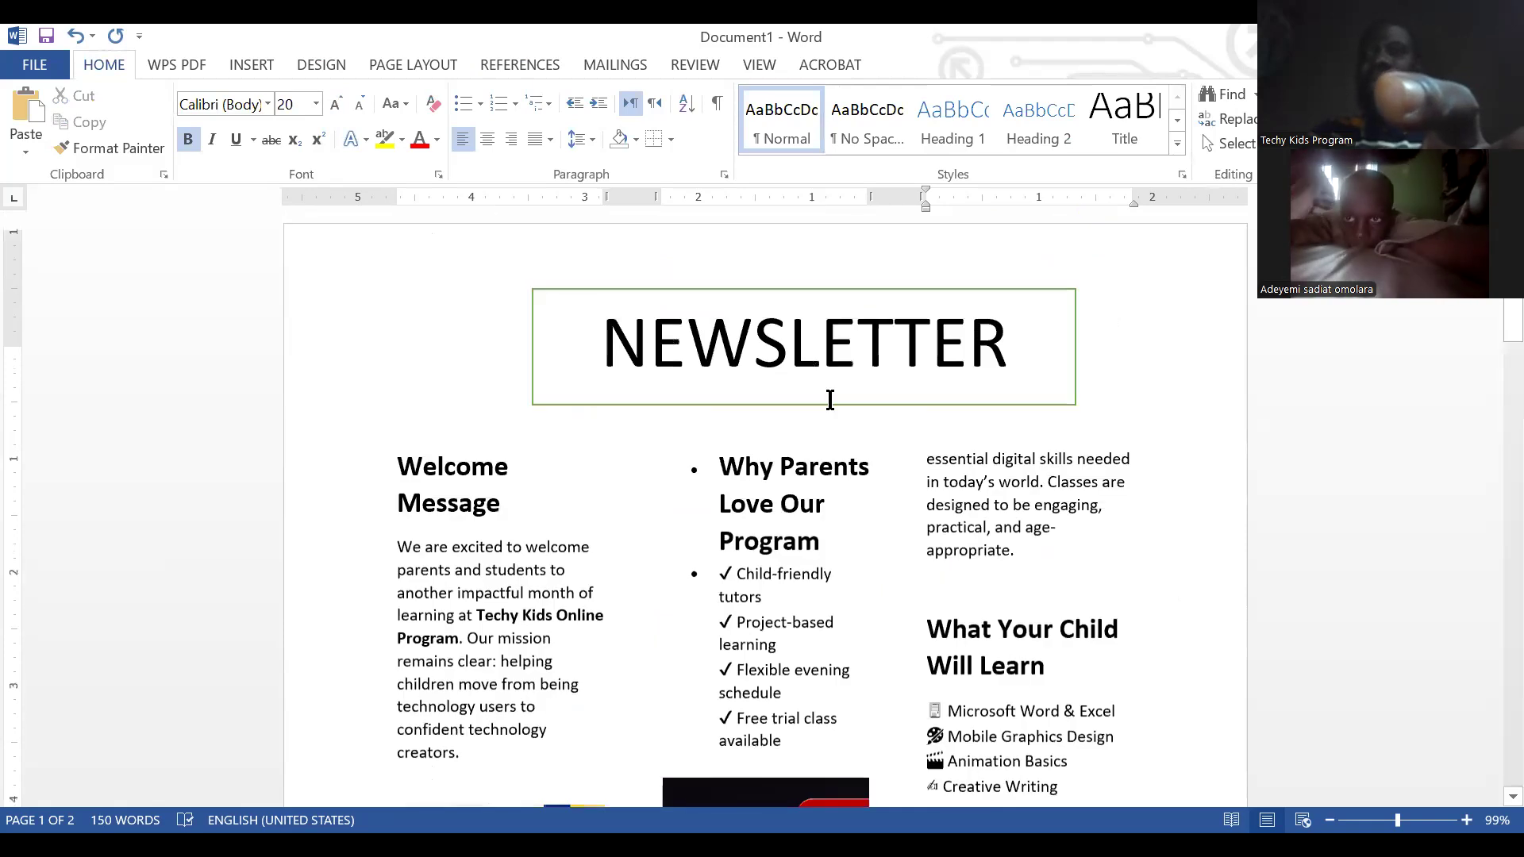
pyautogui.scroll(1, 831, 399)
pyautogui.click(636, 306)
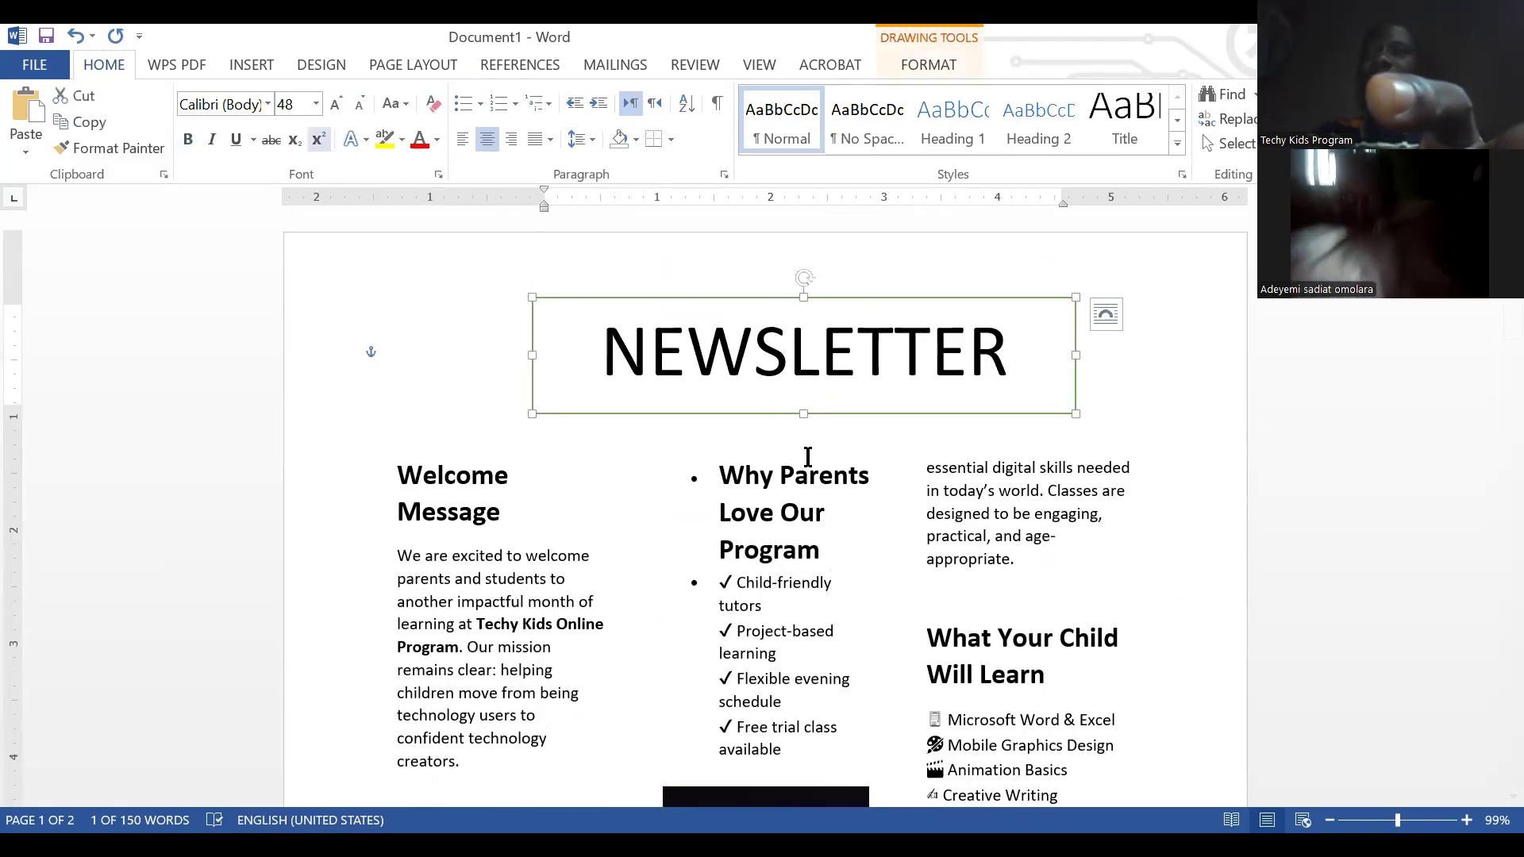
pyautogui.scroll(-4, 808, 460)
pyautogui.scroll(-5, 817, 512)
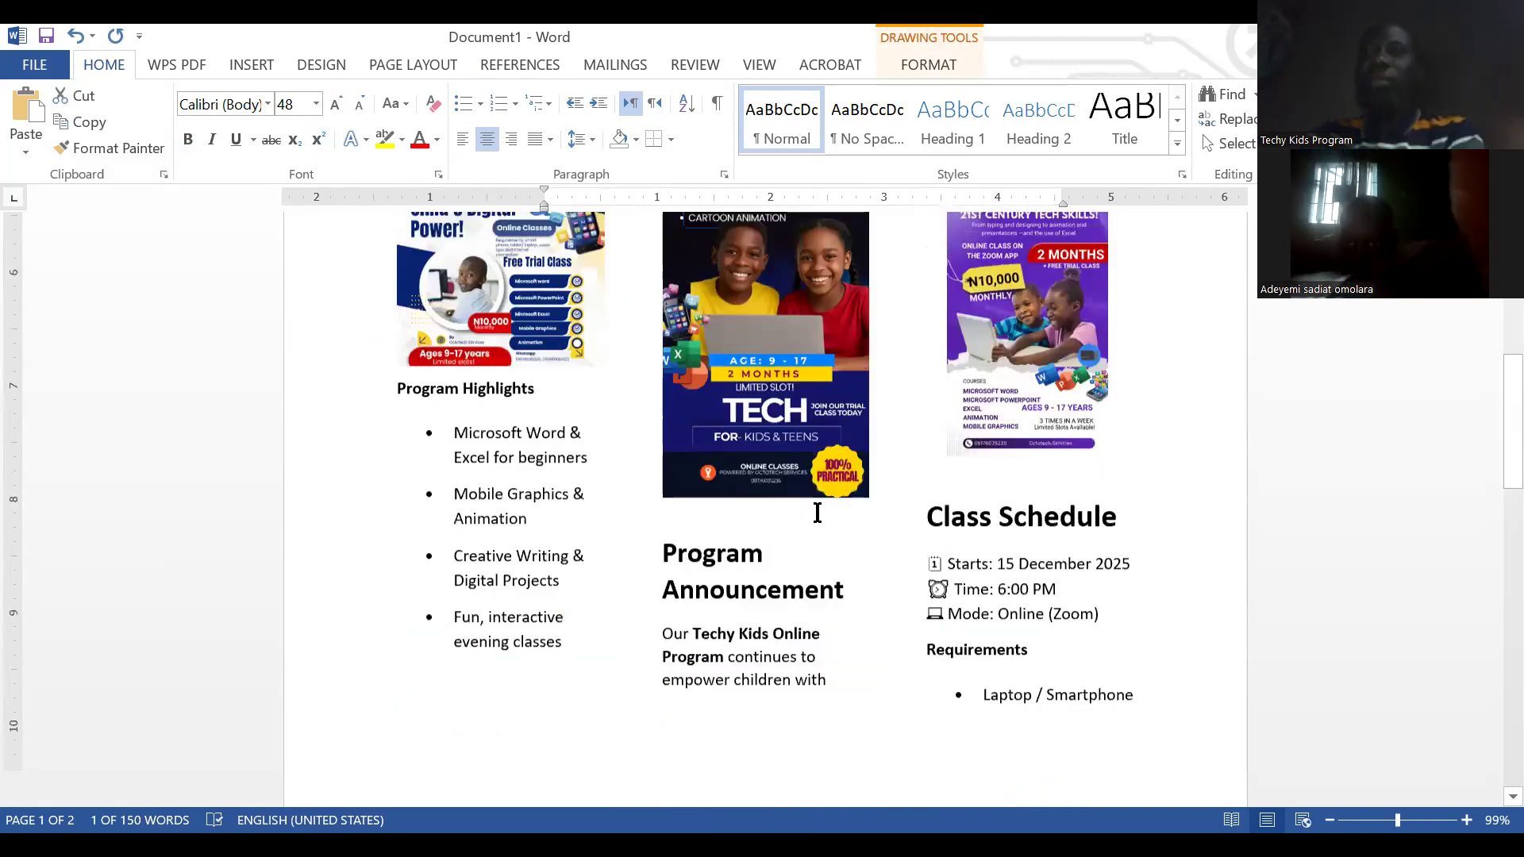
pyautogui.scroll(-1, 818, 513)
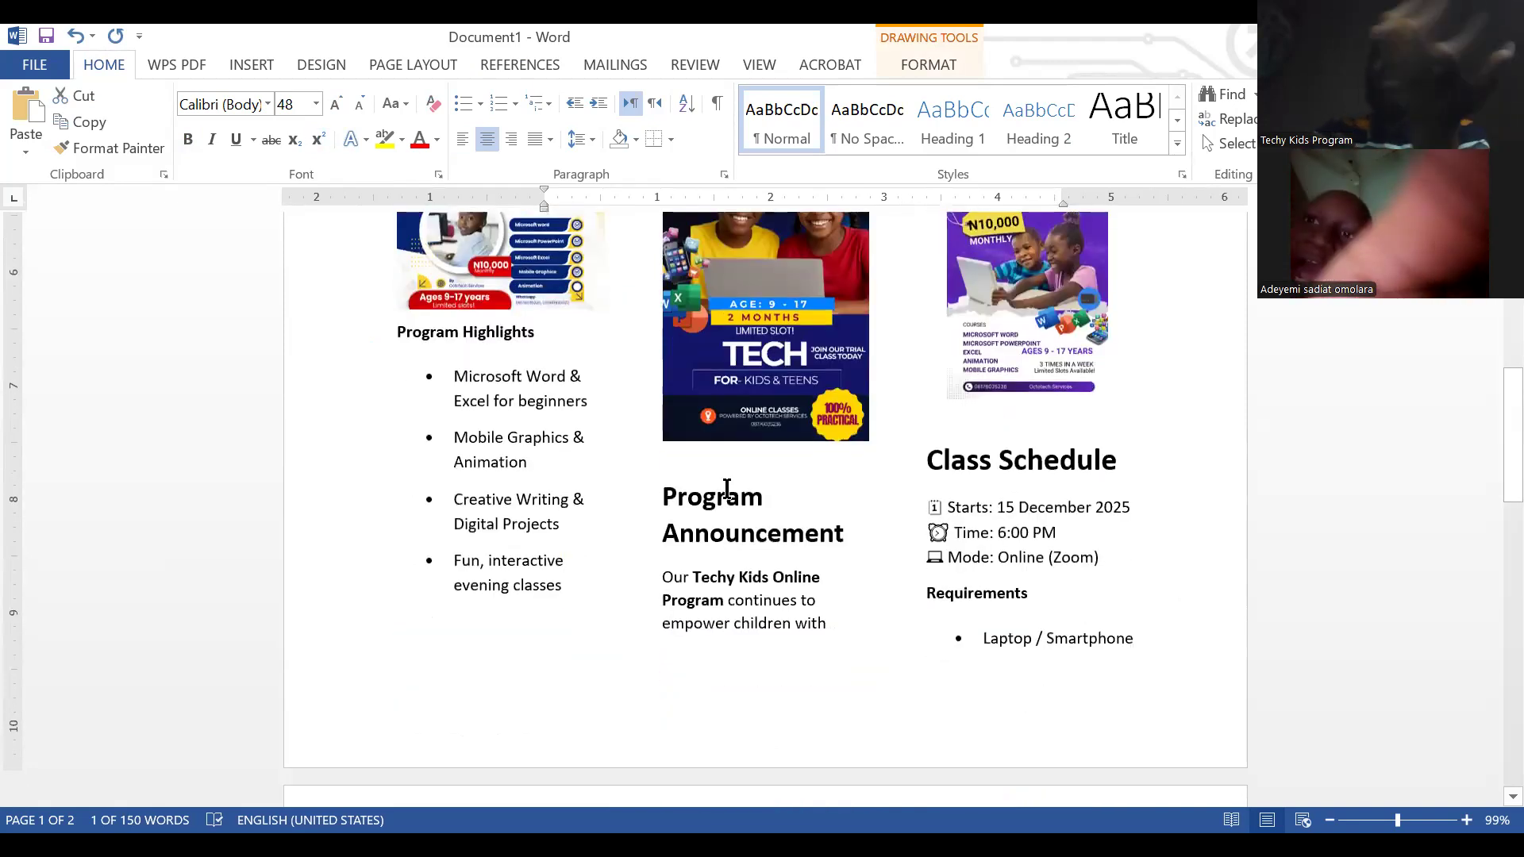
pyautogui.click(699, 471)
pyautogui.click(1050, 619)
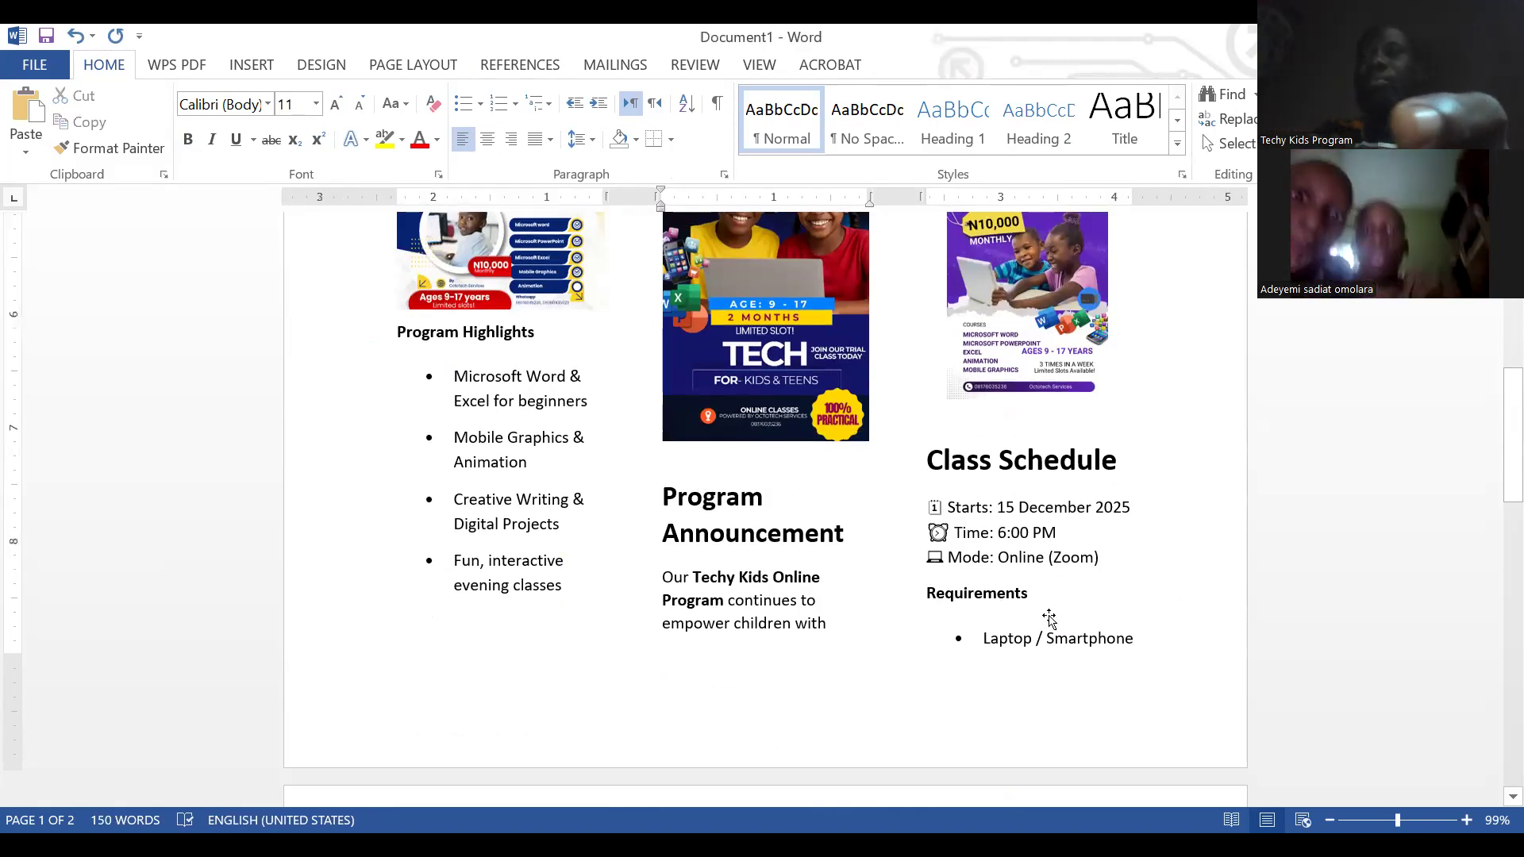
# - Change the font colour of the boxed NEWSLETTER title text to bright red
pyautogui.scroll(5, 1049, 616)
pyautogui.scroll(5, 1049, 613)
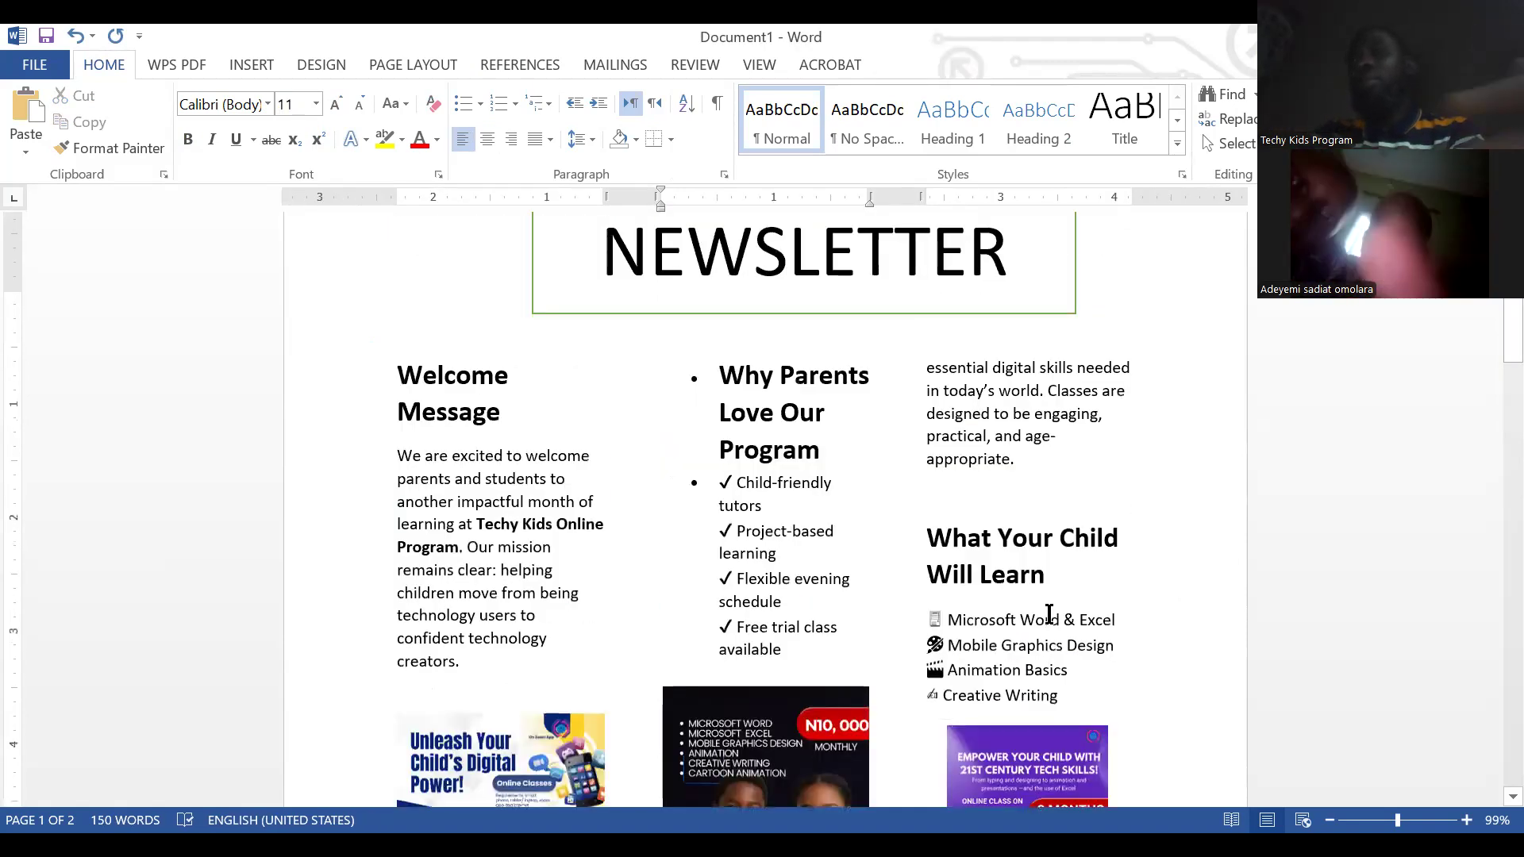
pyautogui.scroll(1, 564, 278)
pyautogui.click(577, 242)
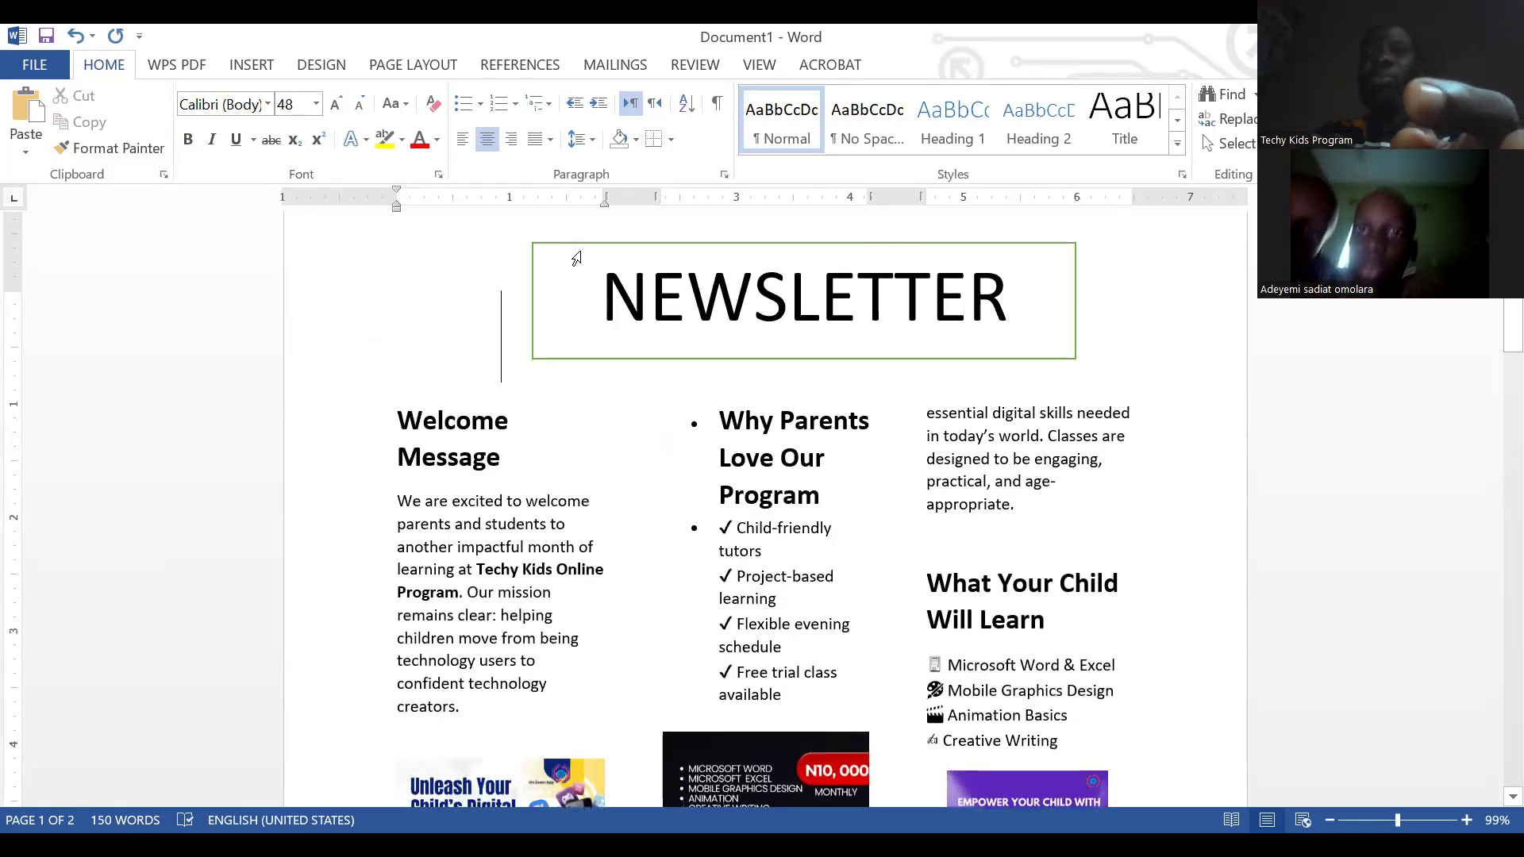
pyautogui.click(578, 246)
pyautogui.moveTo(605, 289); pyautogui.dragTo(1021, 312)
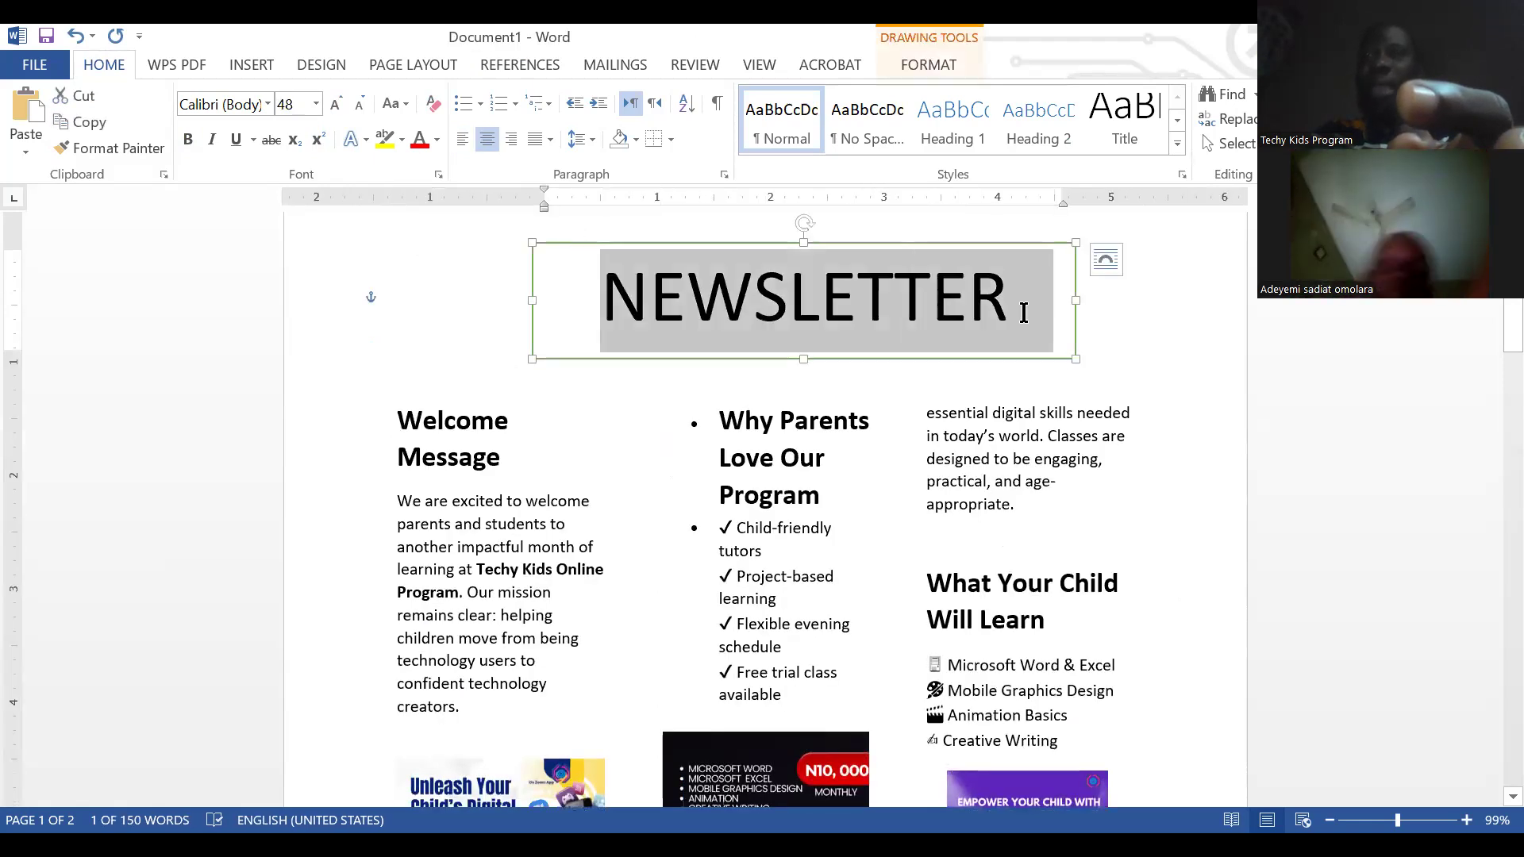
pyautogui.click(420, 141)
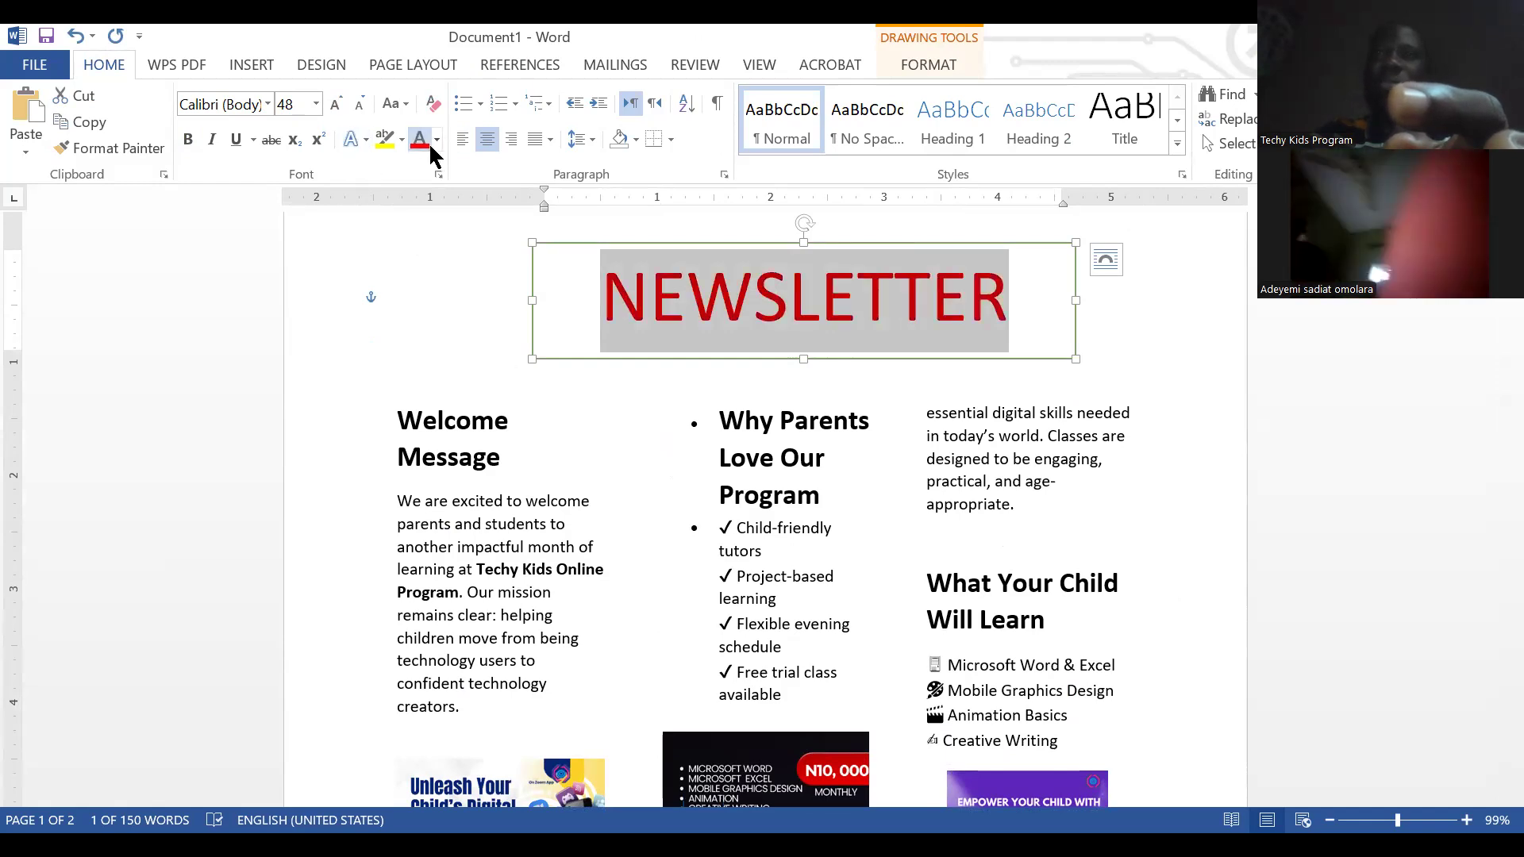
pyautogui.click(528, 268)
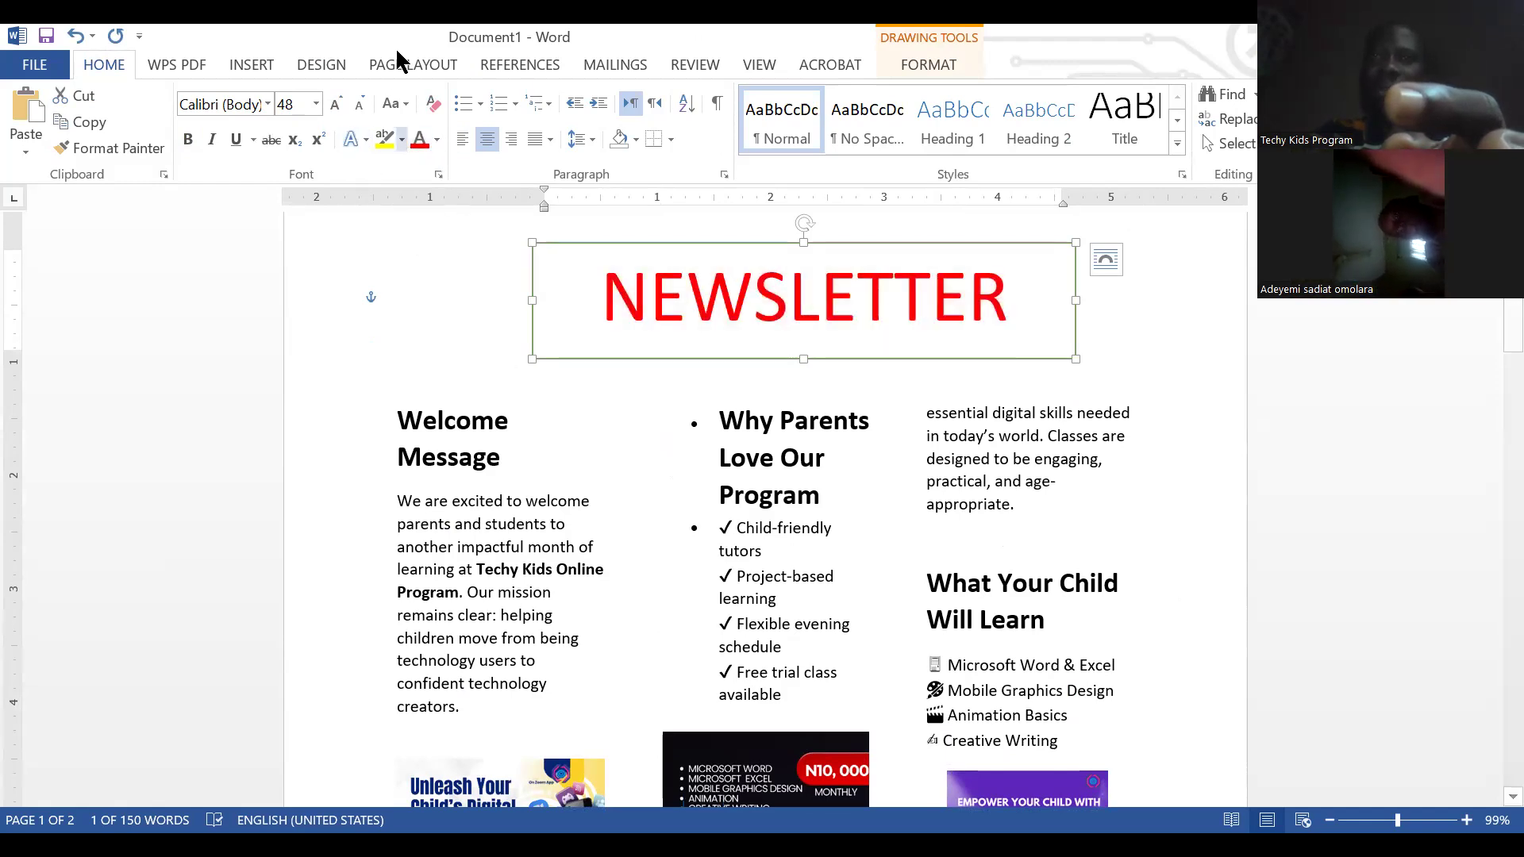
# - Apply the glossy black preset shape style with a shadow to the NEWSLETTER title box
pyautogui.click(926, 65)
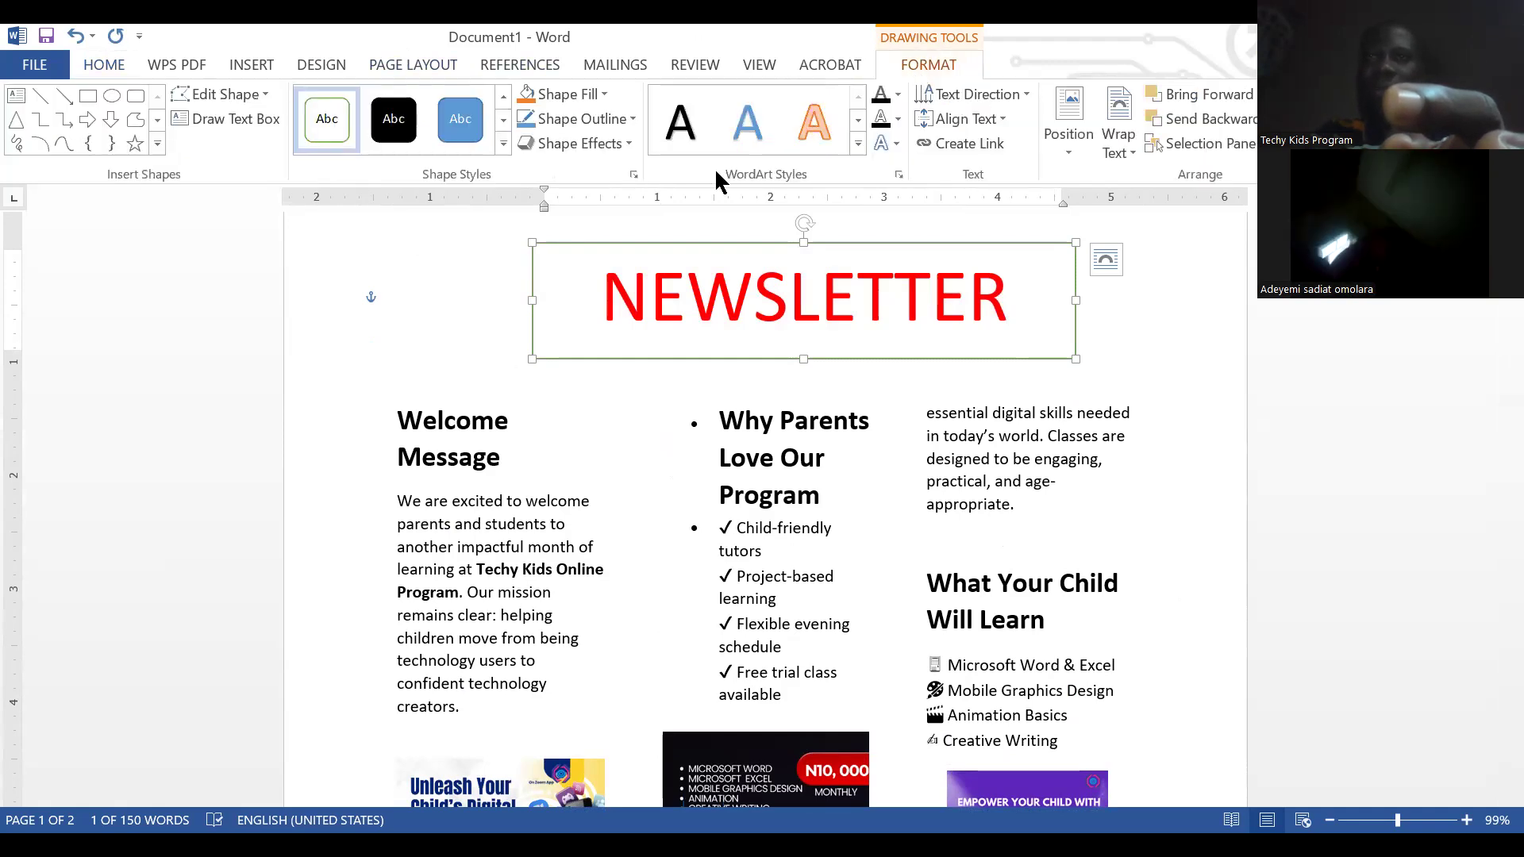
pyautogui.click(500, 143)
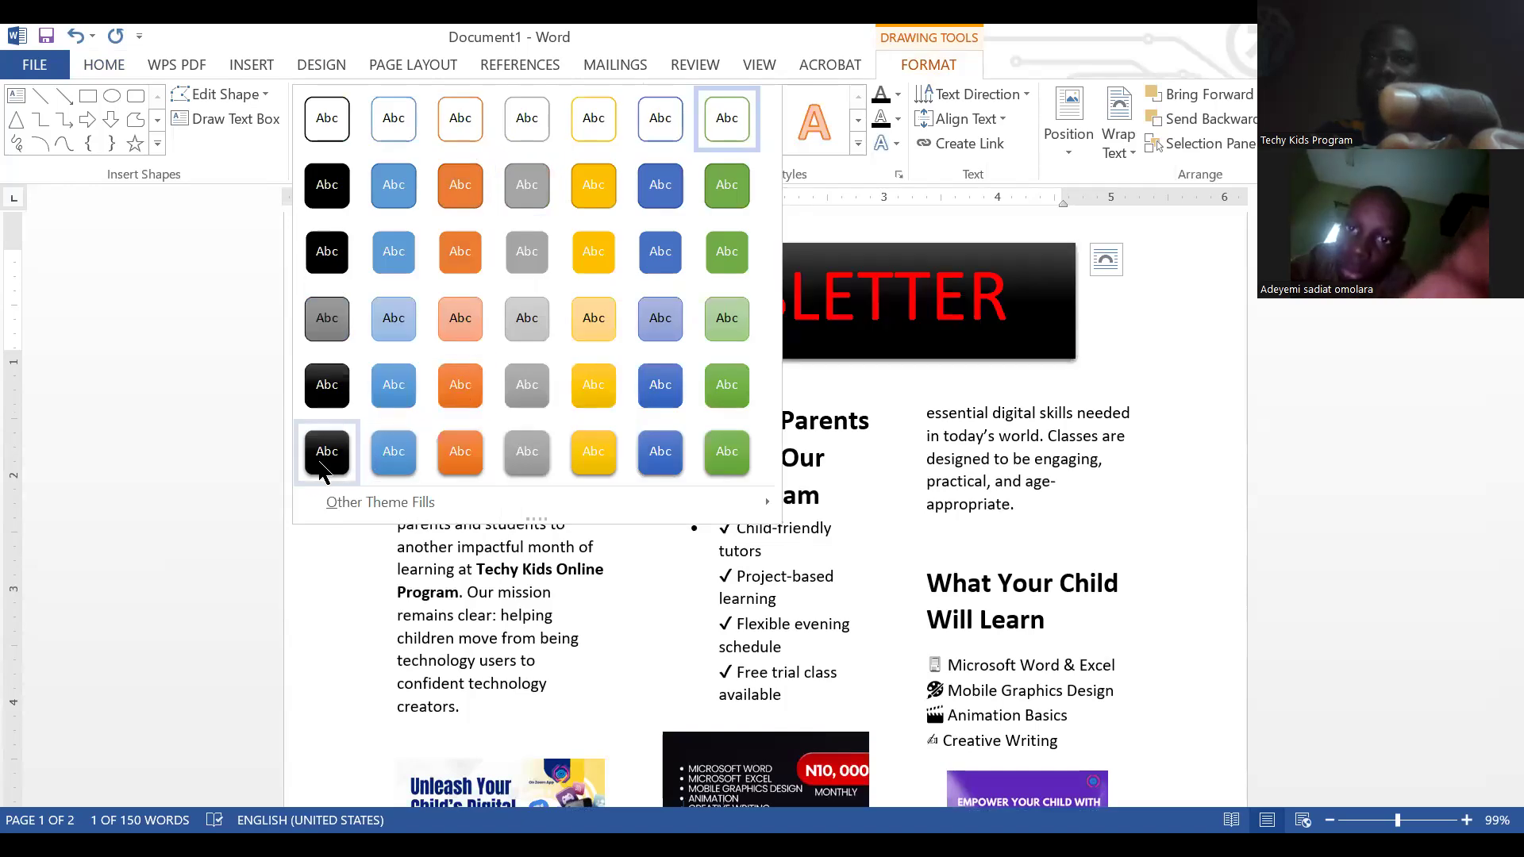
pyautogui.click(323, 469)
# - Give the NEWSLETTER title box the light blue-violet gradient preset shape style with a thin blue outline
pyautogui.click(503, 145)
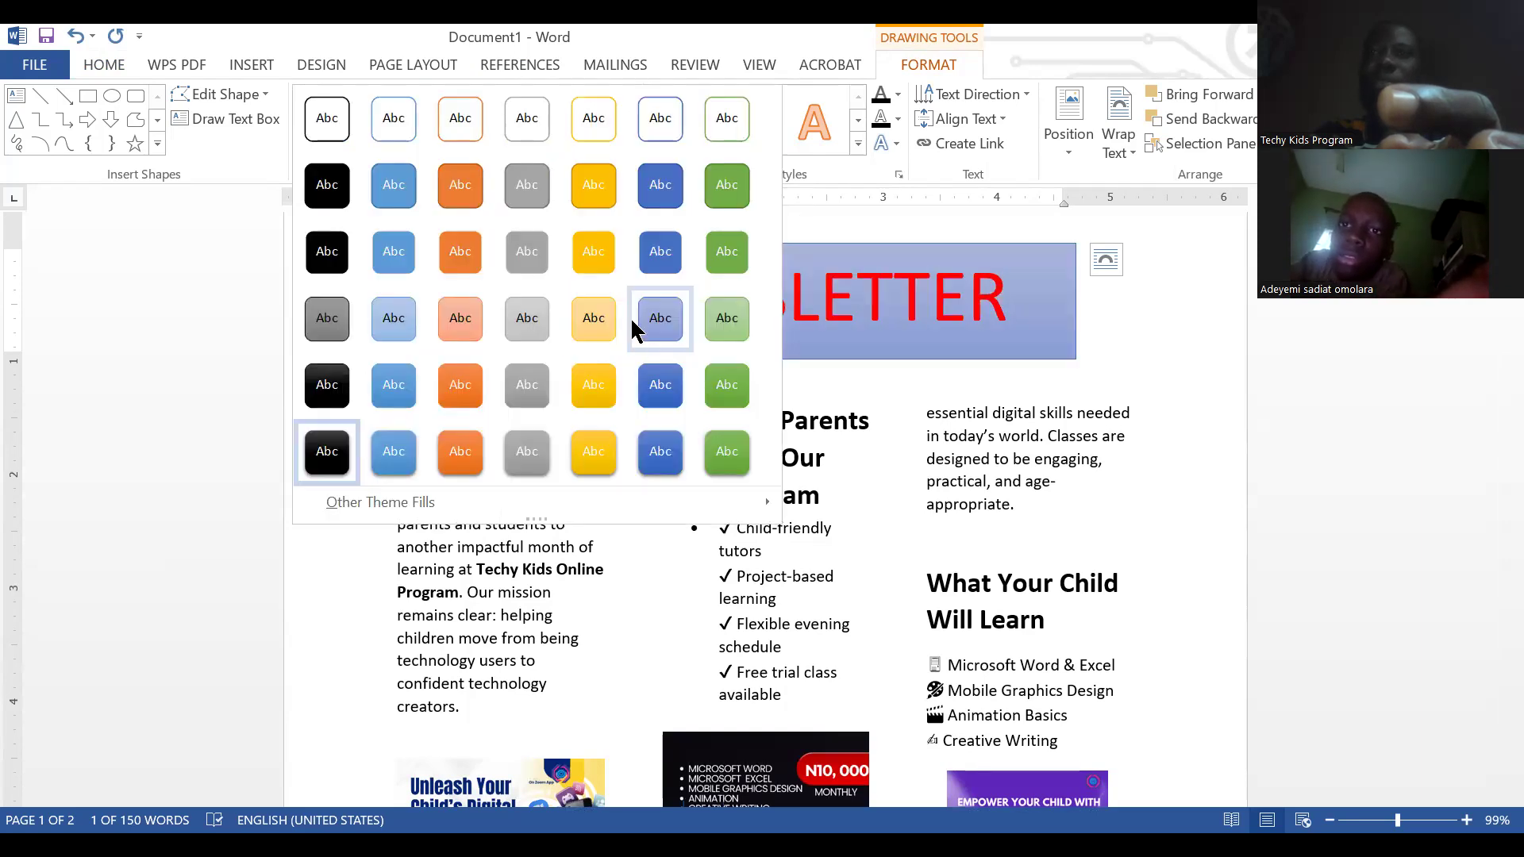
pyautogui.click(651, 326)
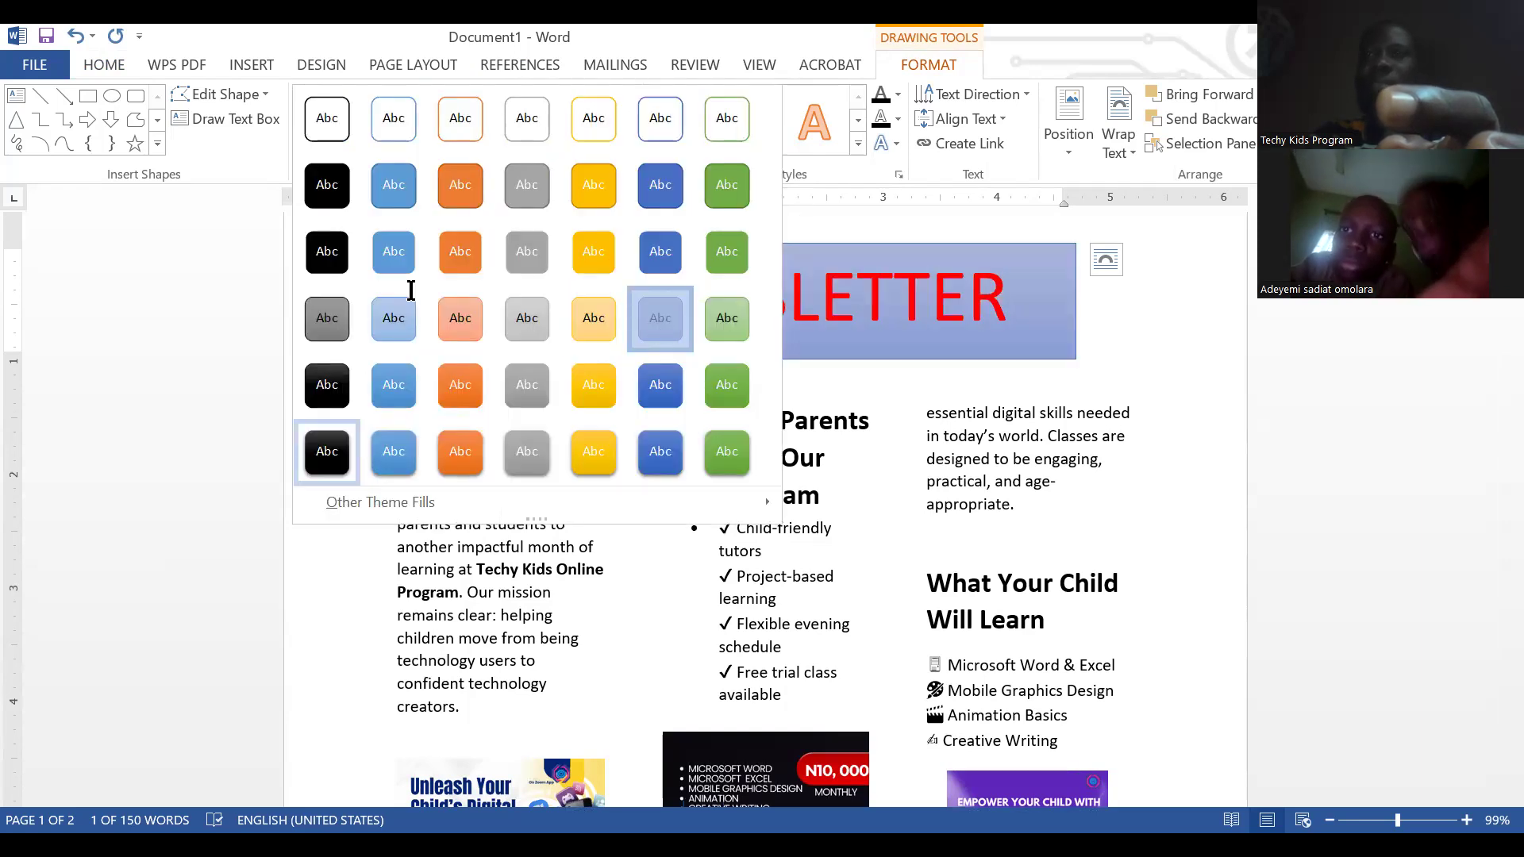
pyautogui.click(616, 294)
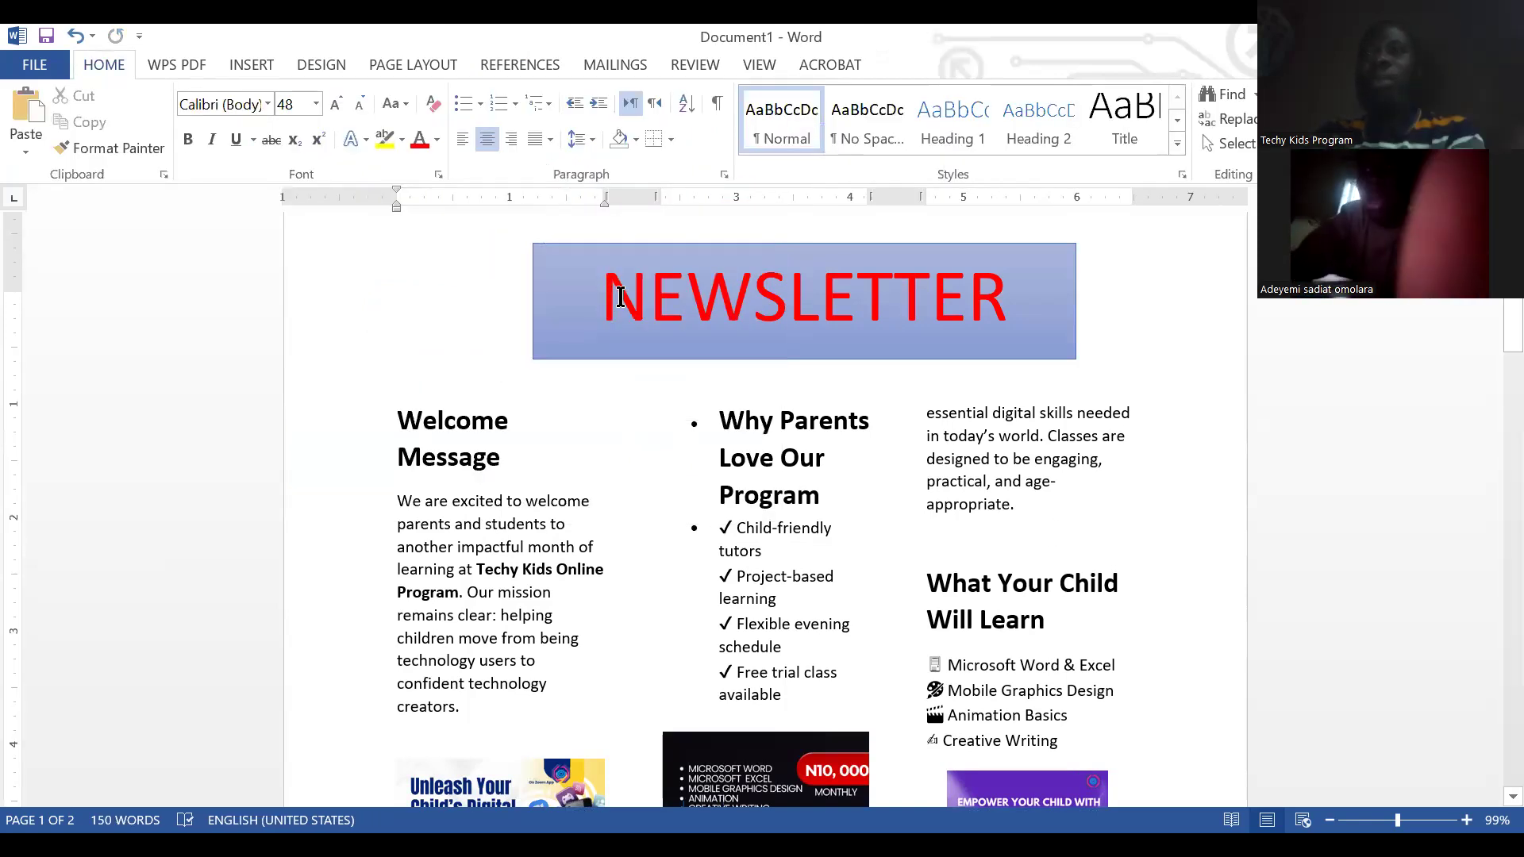
pyautogui.click(1054, 533)
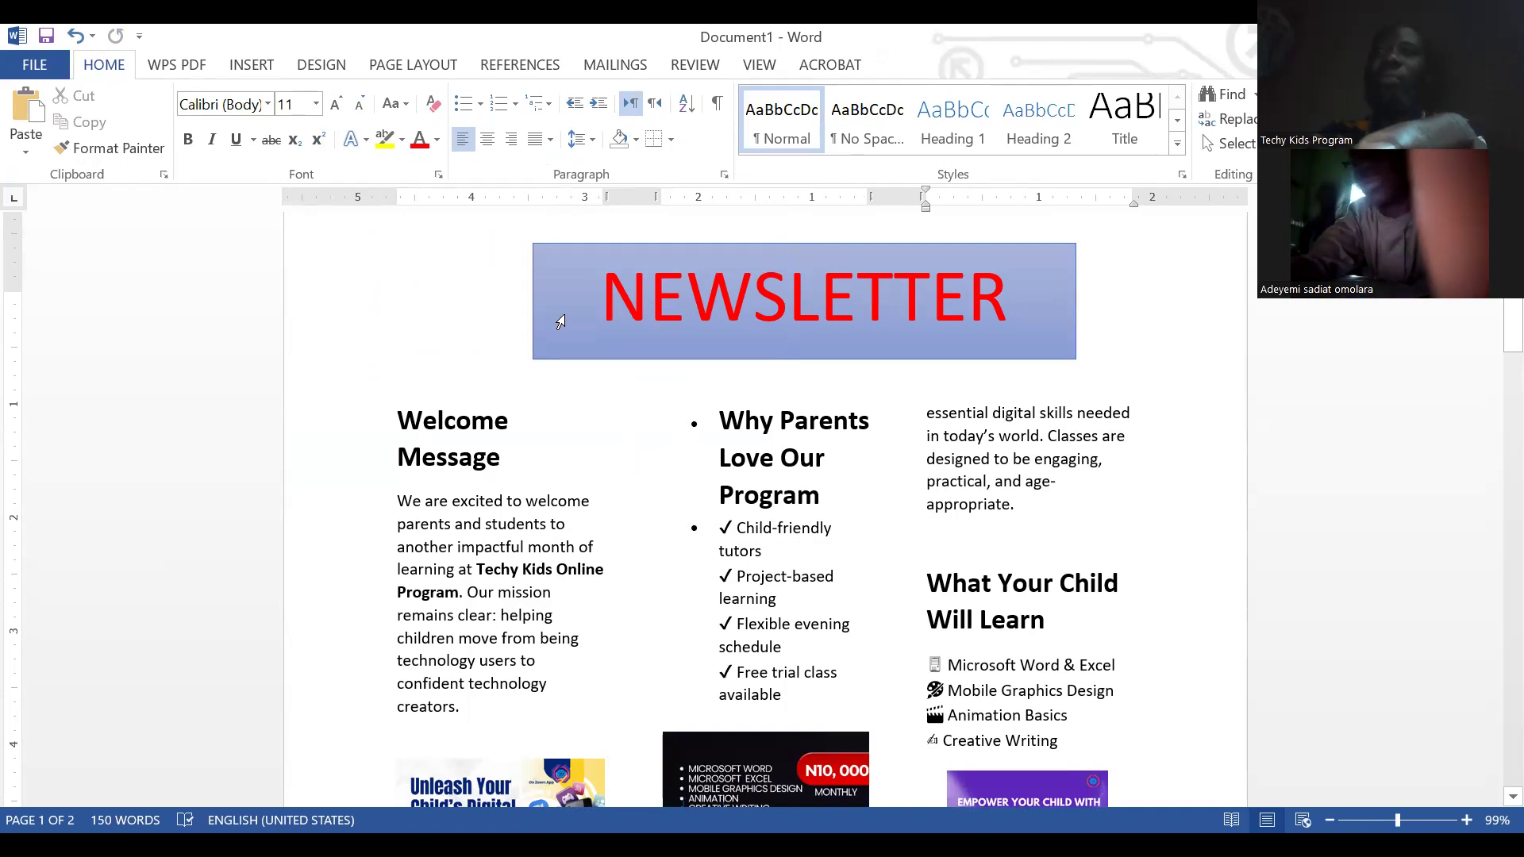
# - Bring up the document-wide design and theme options for the newsletter
pyautogui.scroll(1, 322, 247)
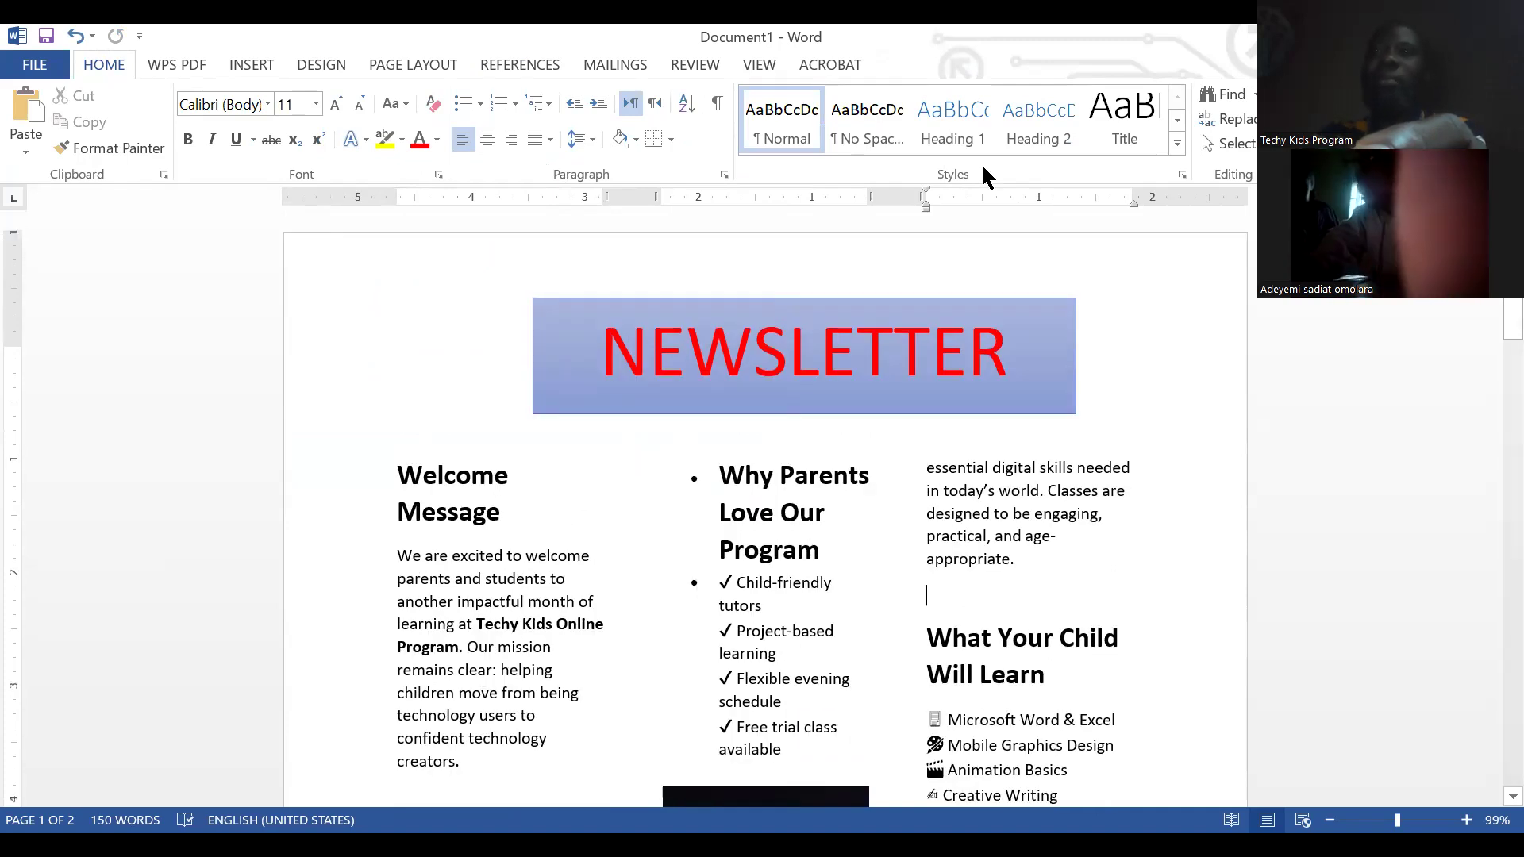
pyautogui.click(471, 64)
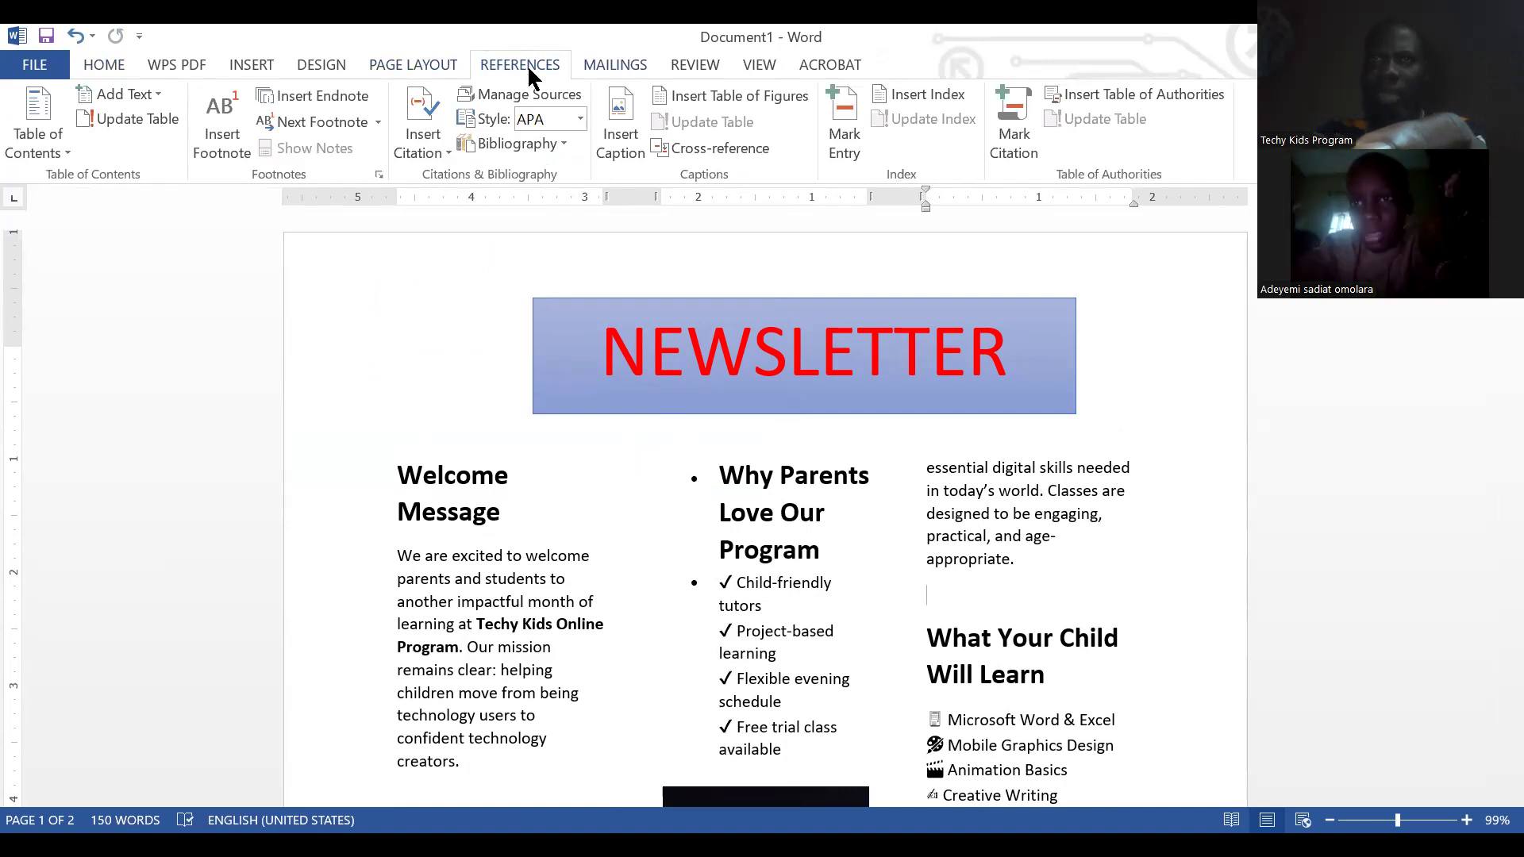
pyautogui.click(393, 62)
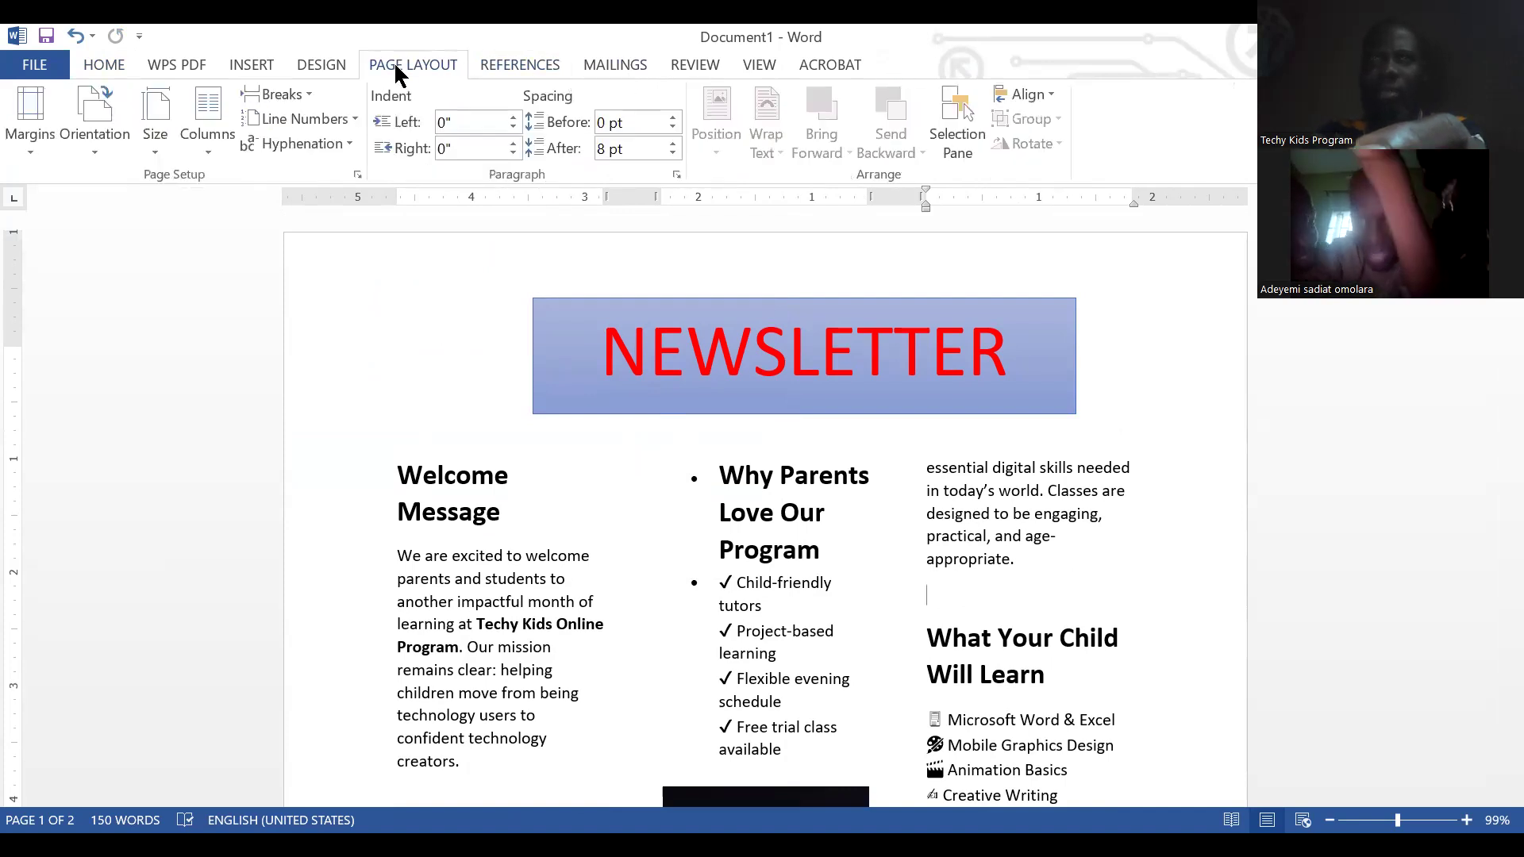
pyautogui.click(317, 67)
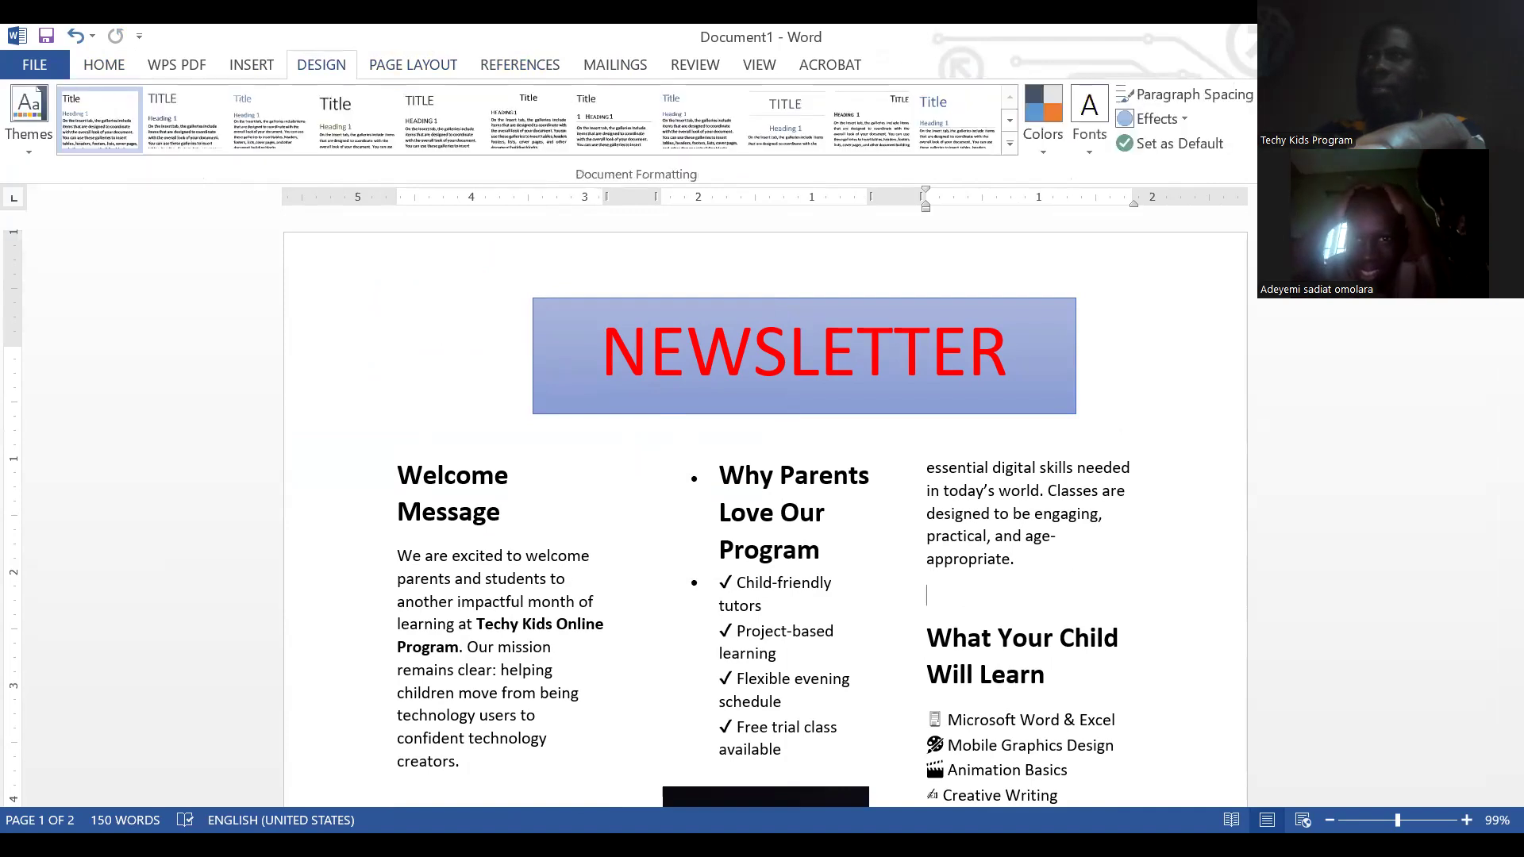